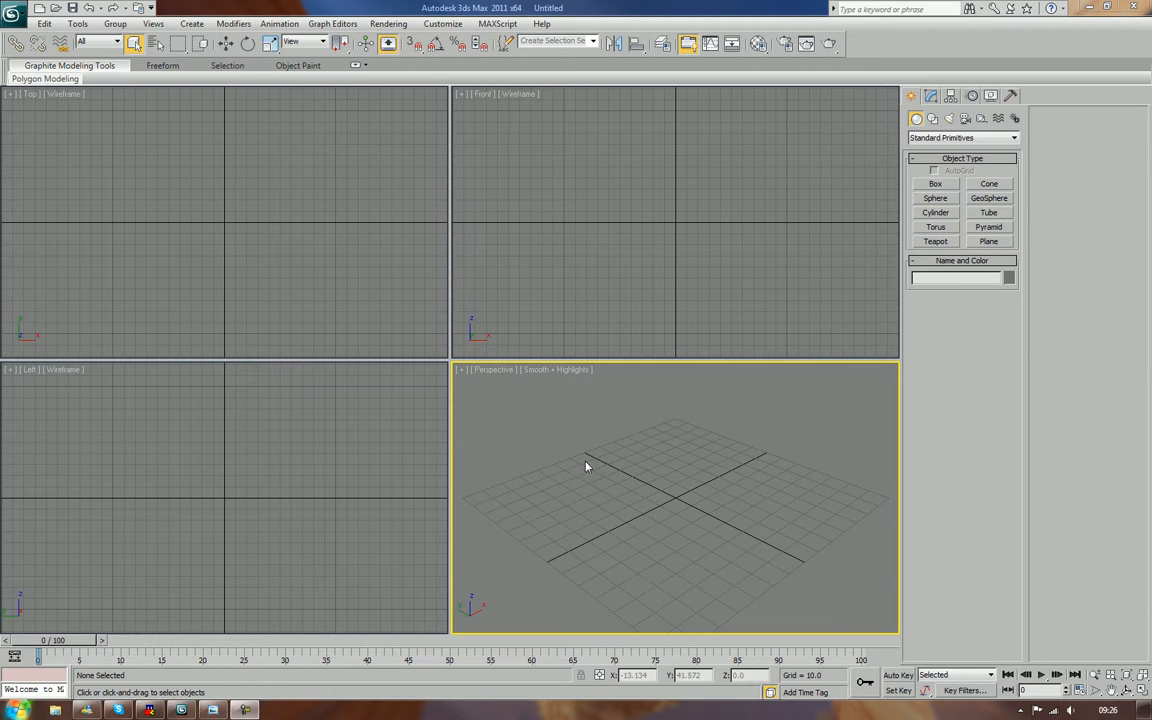
click(380, 211)
click(600, 300)
click(594, 501)
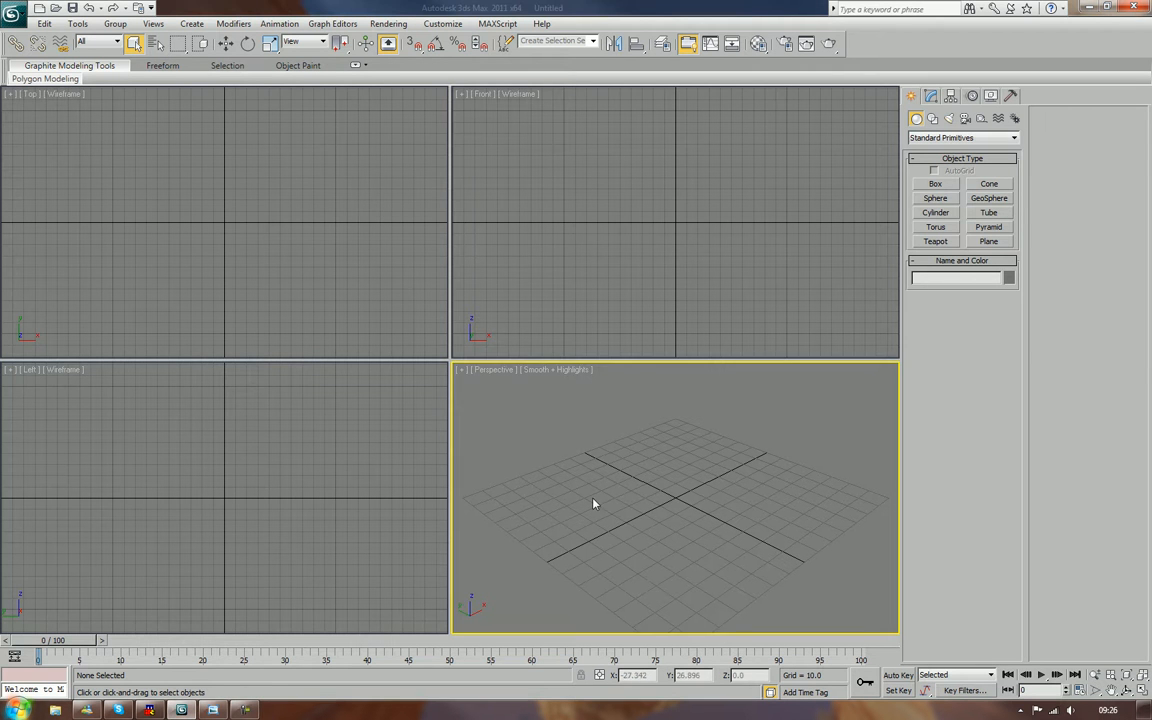
click(216, 424)
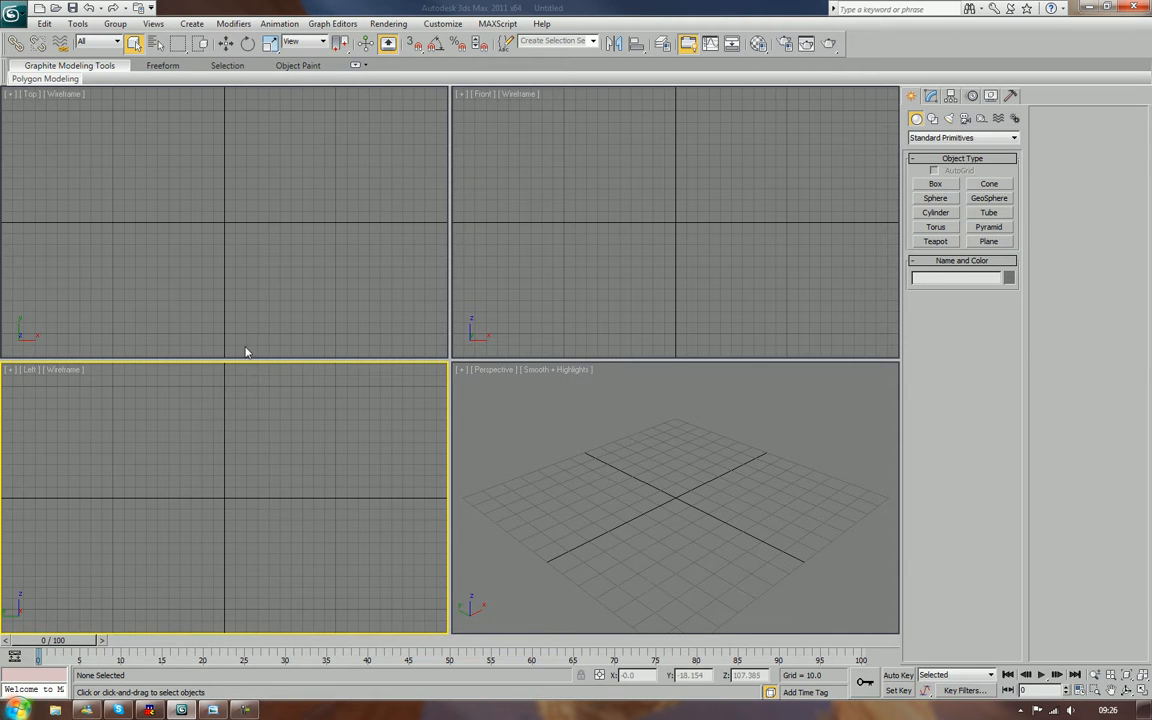
click(215, 212)
click(545, 151)
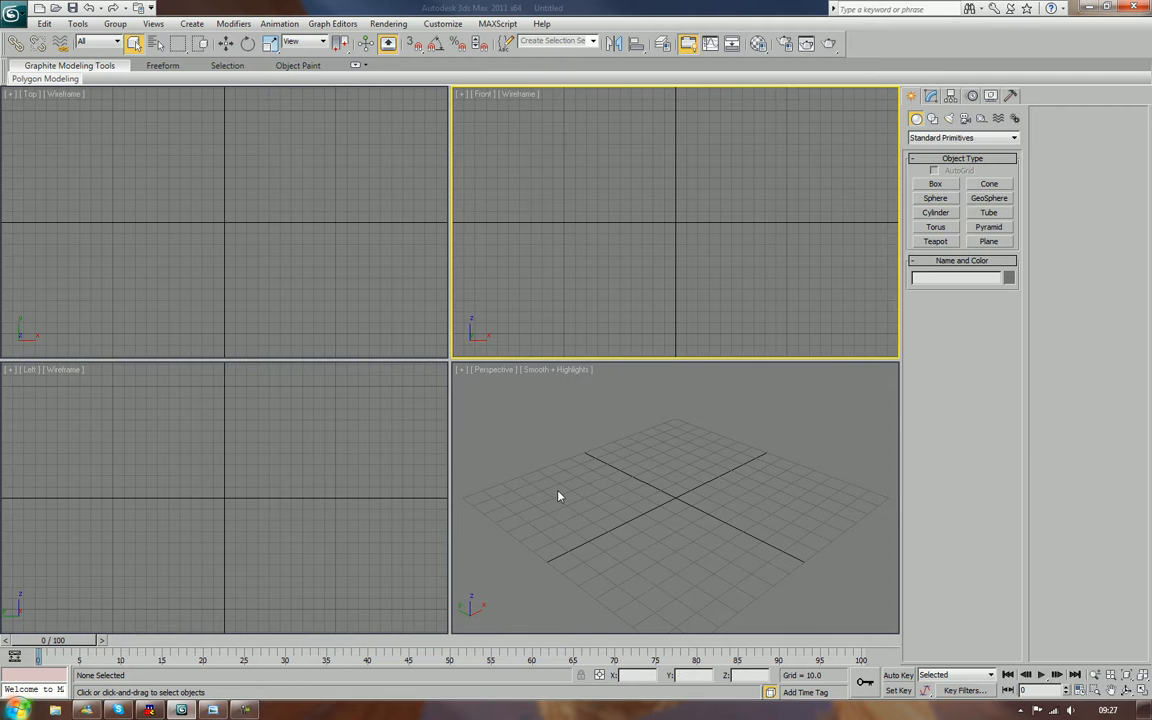
click(558, 496)
click(411, 496)
click(378, 321)
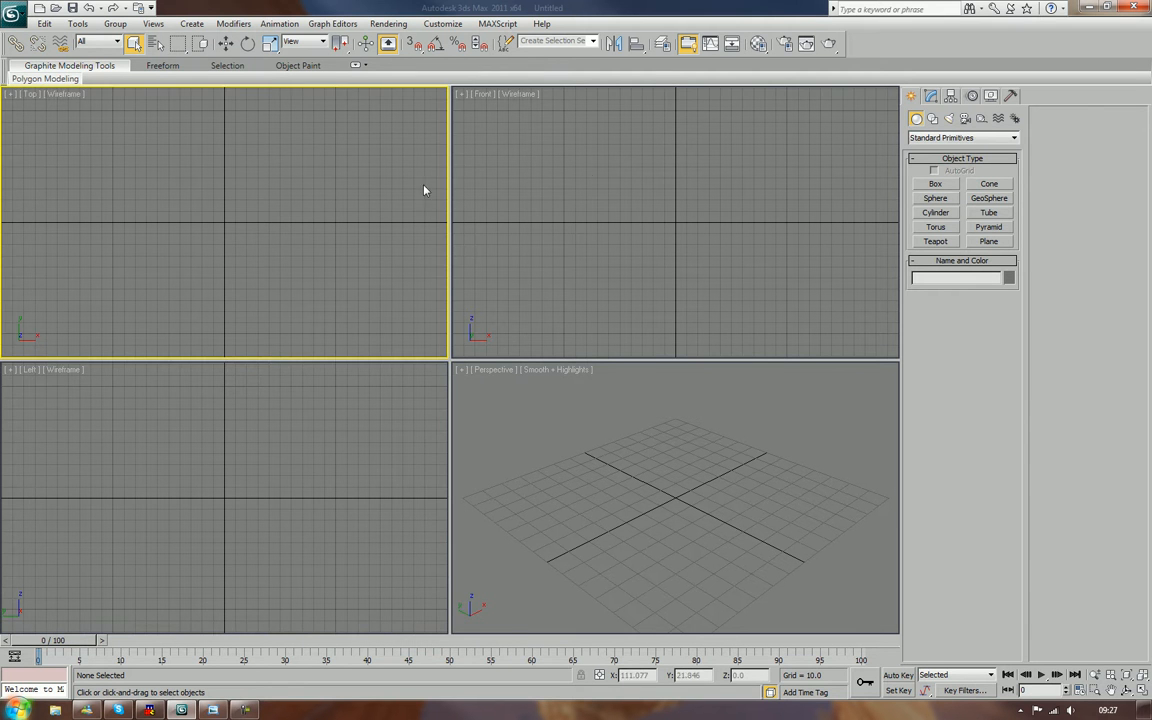
click(480, 250)
click(420, 460)
Step: Maximize the Perspective viewport
click(500, 481)
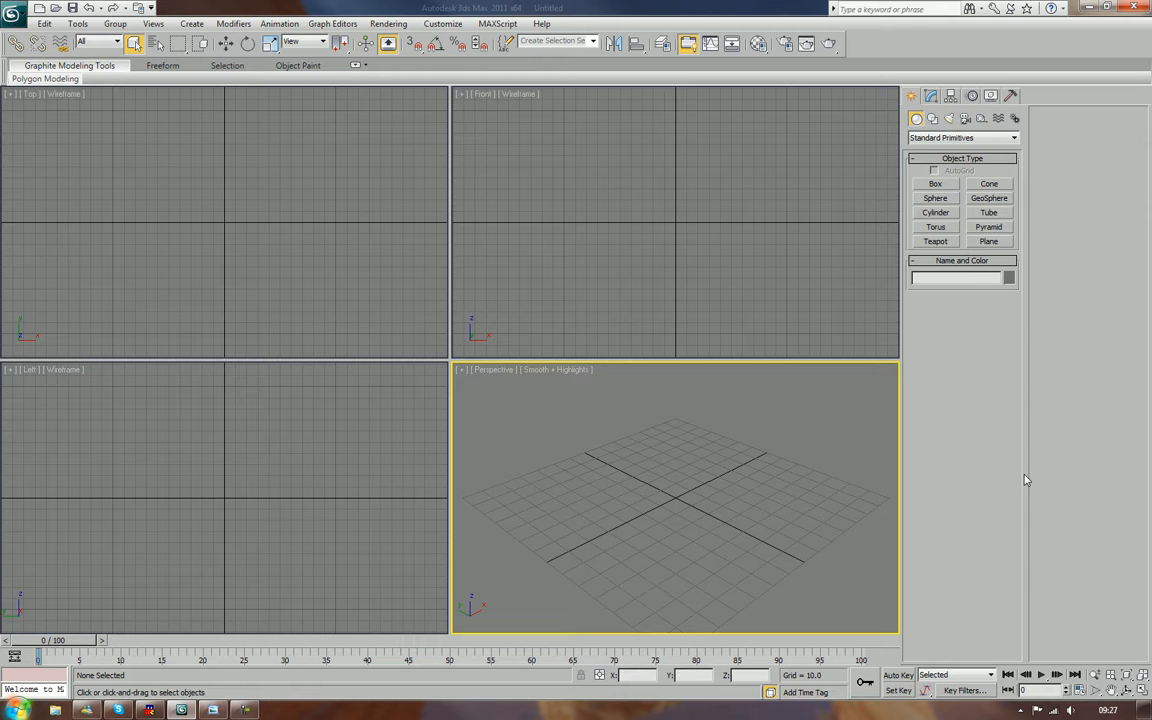
click(1143, 691)
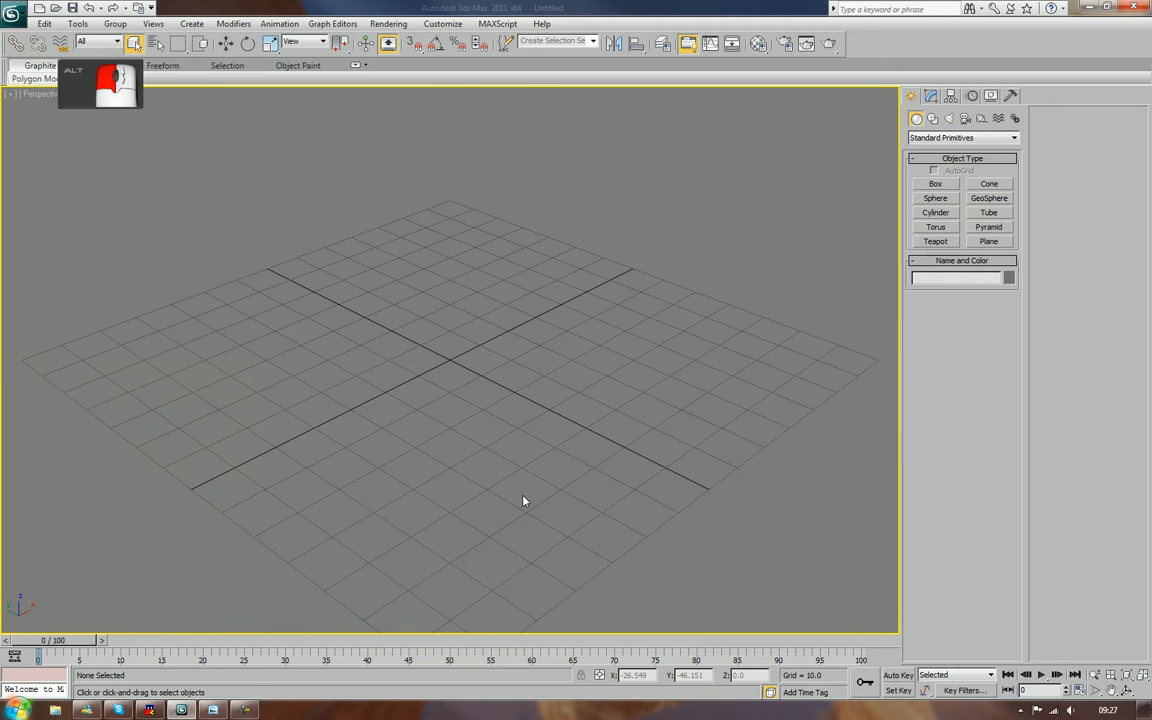
Step: Examine the empty construction grid of the Perspective viewport from different angles
alt+middle_drag(522, 500, 496, 501)
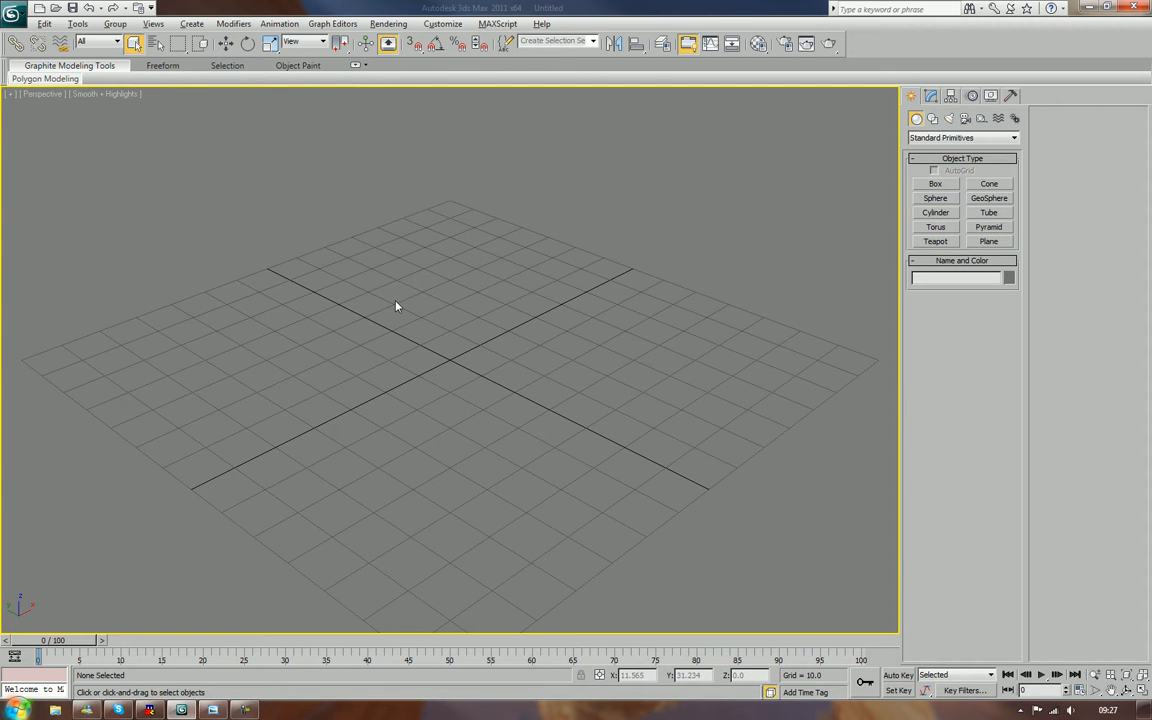
mouse_move(396, 306)
middle_down()
mouse_move(527, 314)
mouse_move(458, 273)
mouse_move(382, 330)
mouse_move(455, 329)
mouse_move(424, 365)
mouse_move(430, 350)
mouse_move(386, 303)
middle_up()
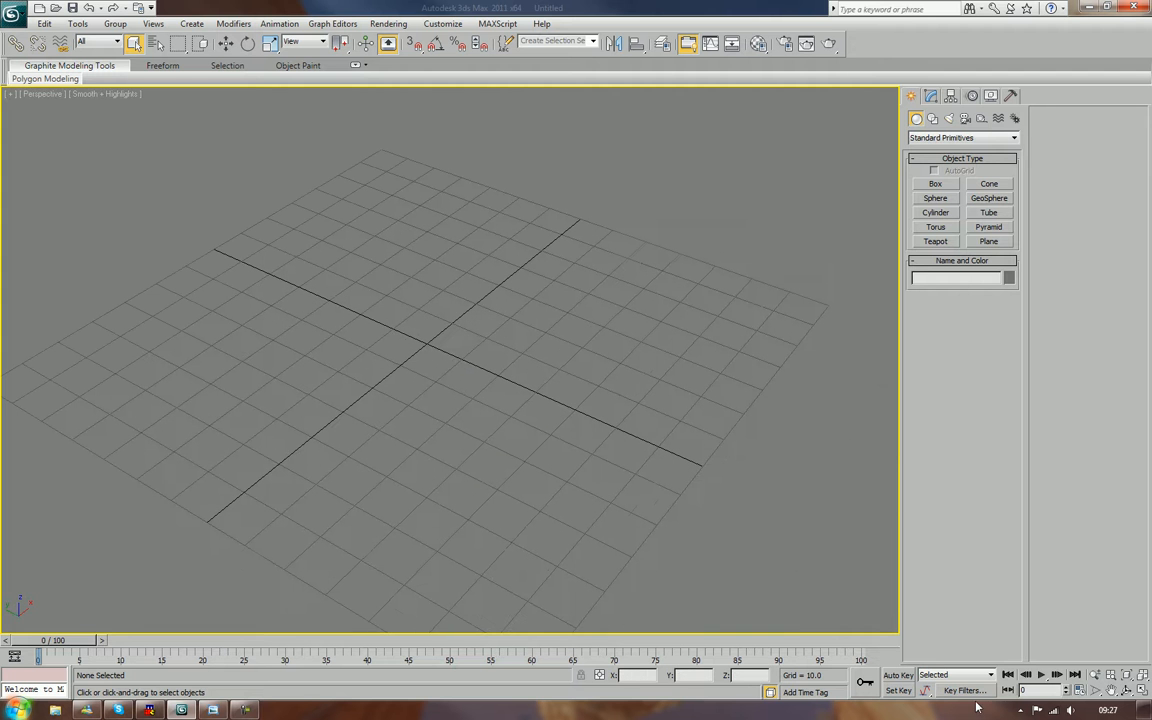
click(1021, 711)
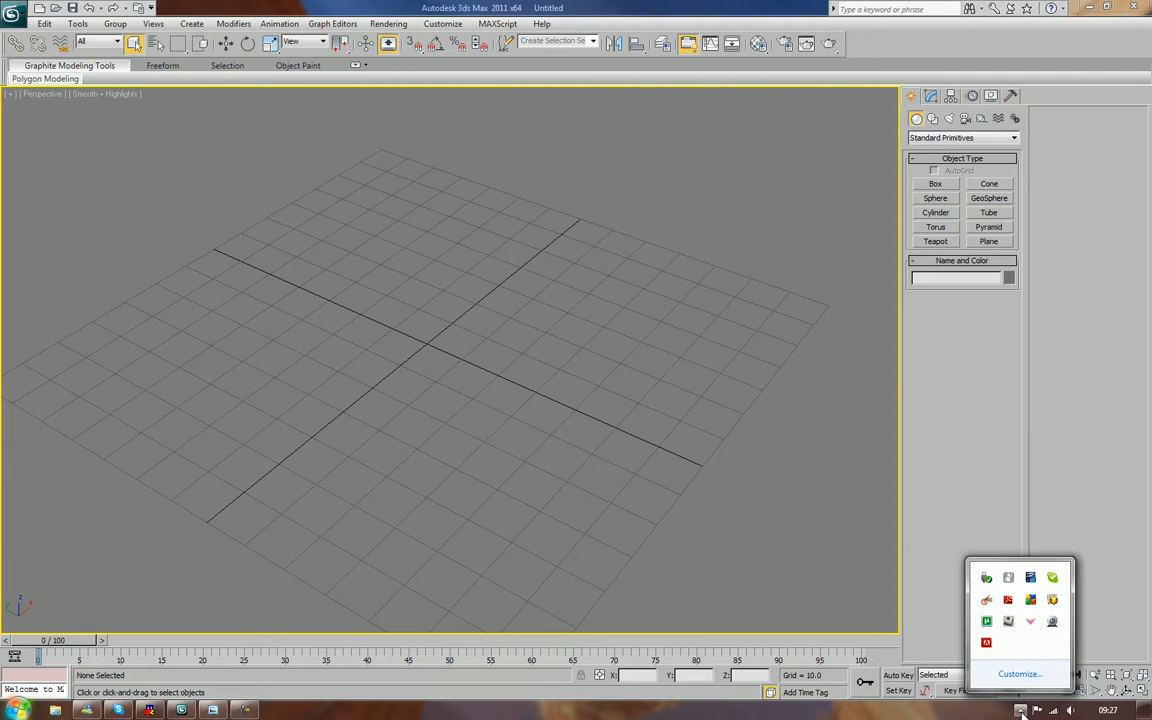
click(1021, 712)
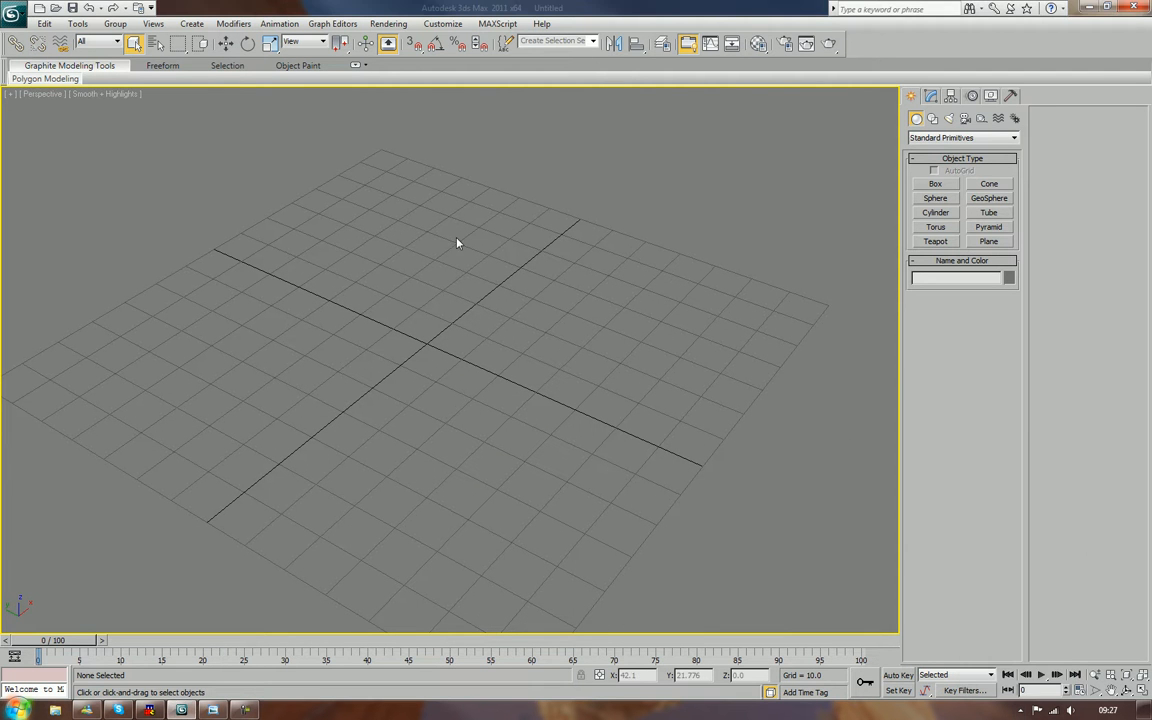
middle_drag(378, 404, 424, 452)
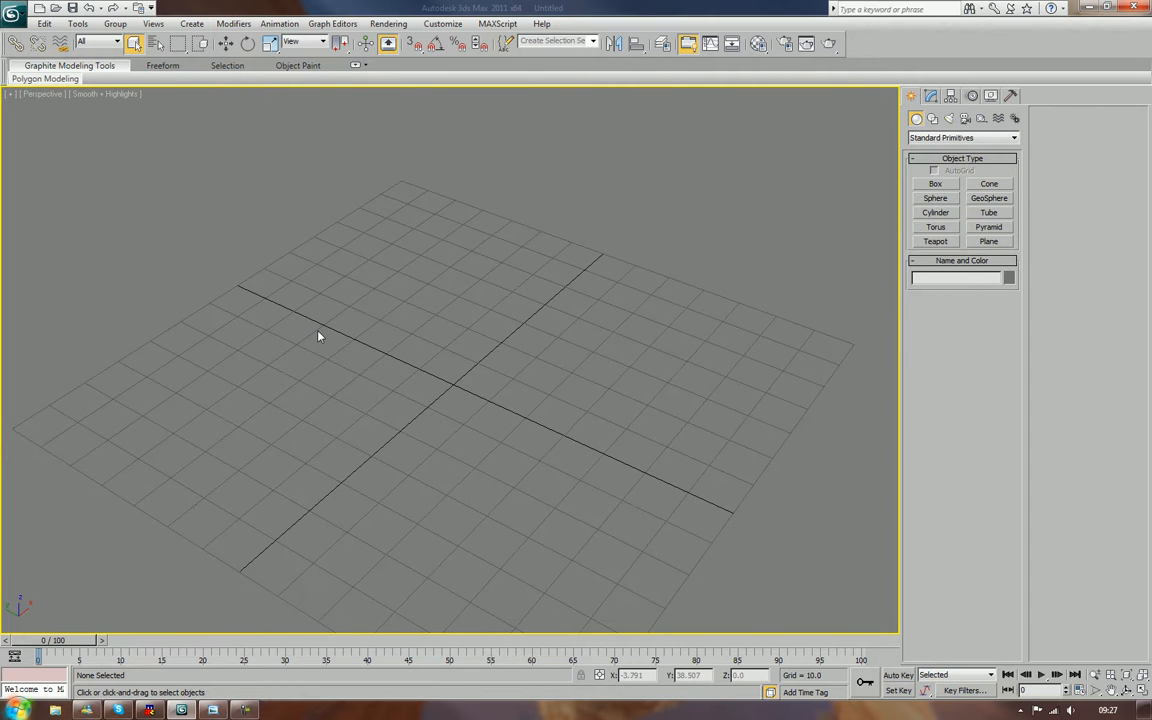
middle_drag(318, 337, 351, 347)
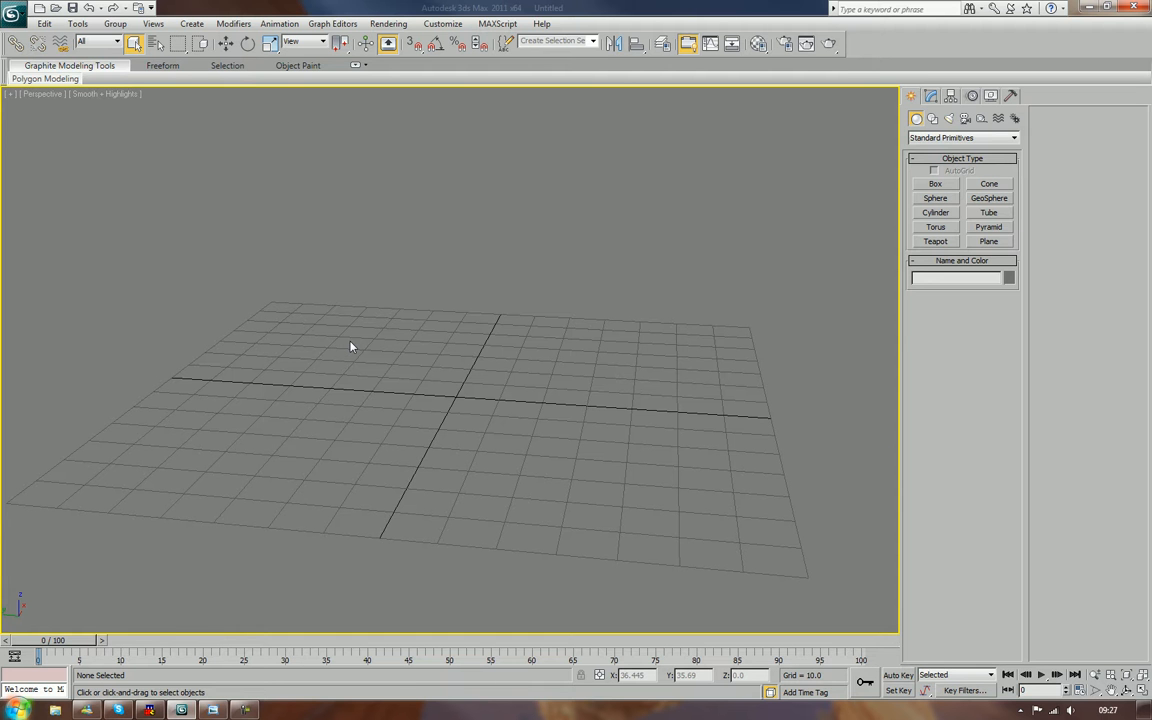
middle_drag(434, 375, 433, 347)
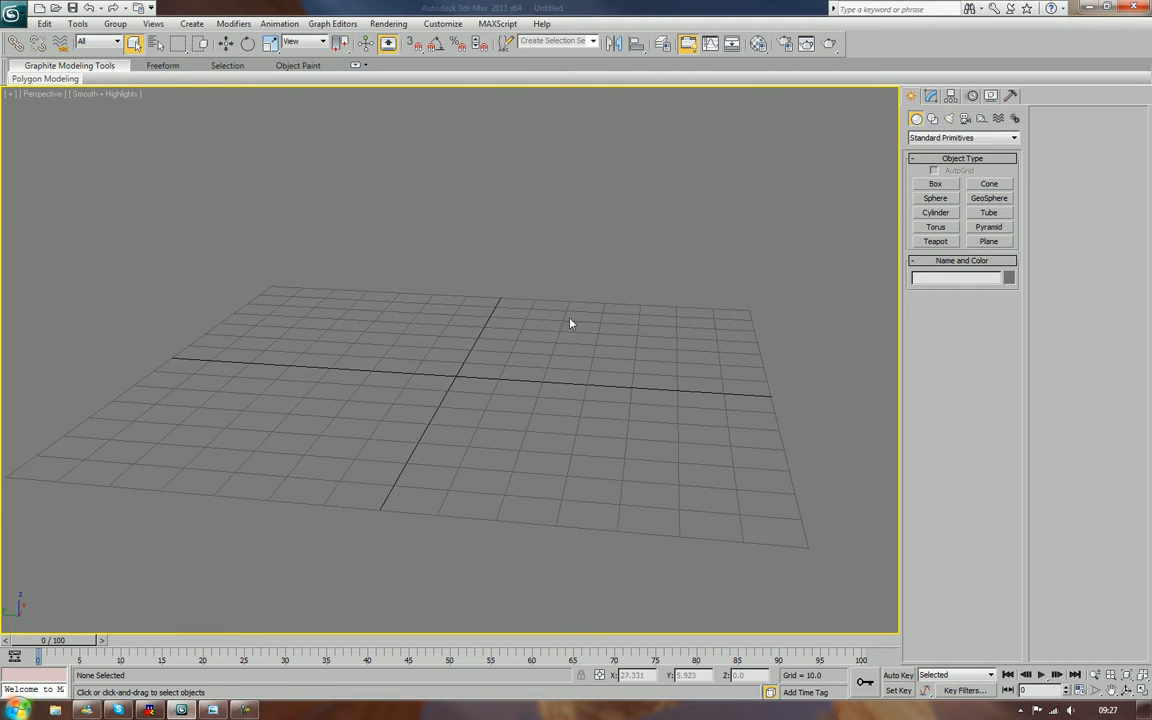
Step: Create a box about 40 units long, 40 wide and 40 high near the centre of the grid
click(935, 184)
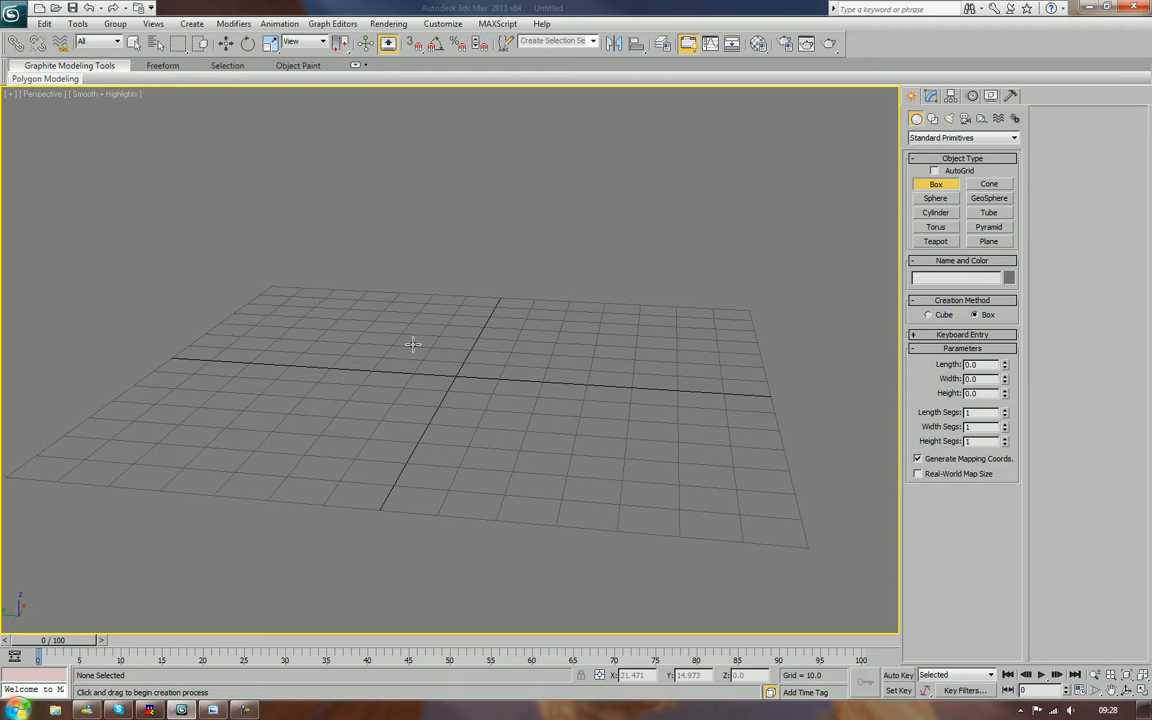
mouse_move(411, 342)
alt+middle_down()
mouse_move(388, 355)
mouse_move(406, 355)
mouse_move(430, 387)
mouse_move(455, 345)
mouse_move(401, 337)
alt+middle_up()
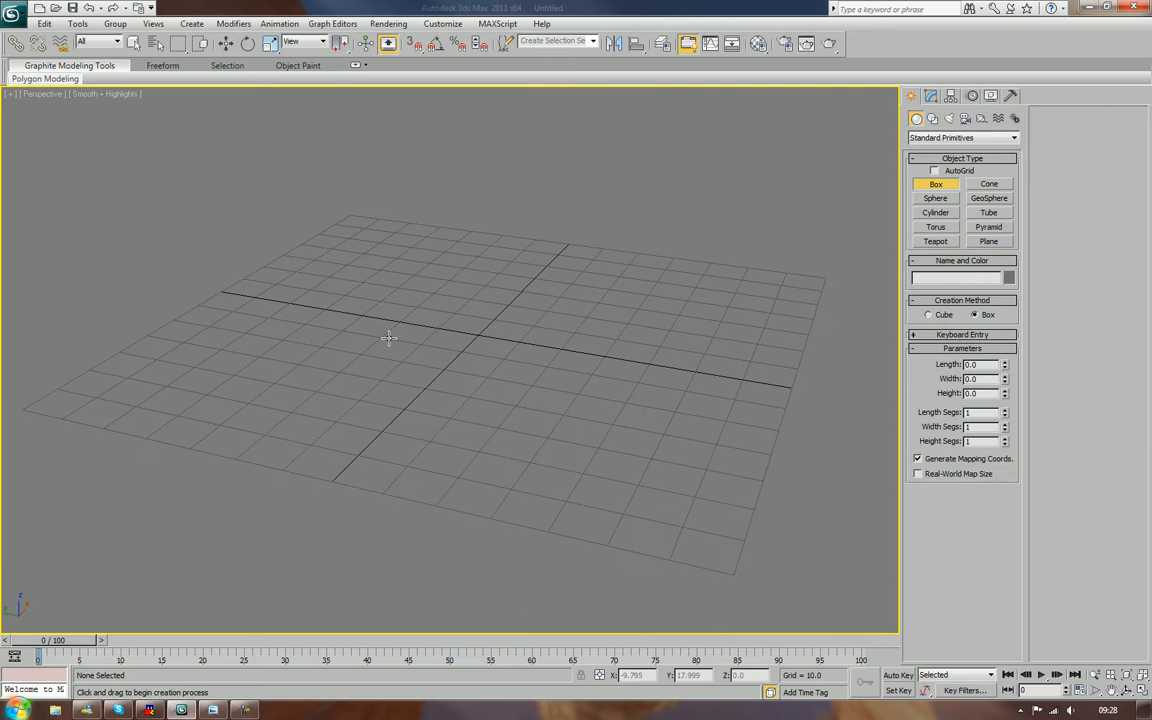
drag(379, 339, 480, 452)
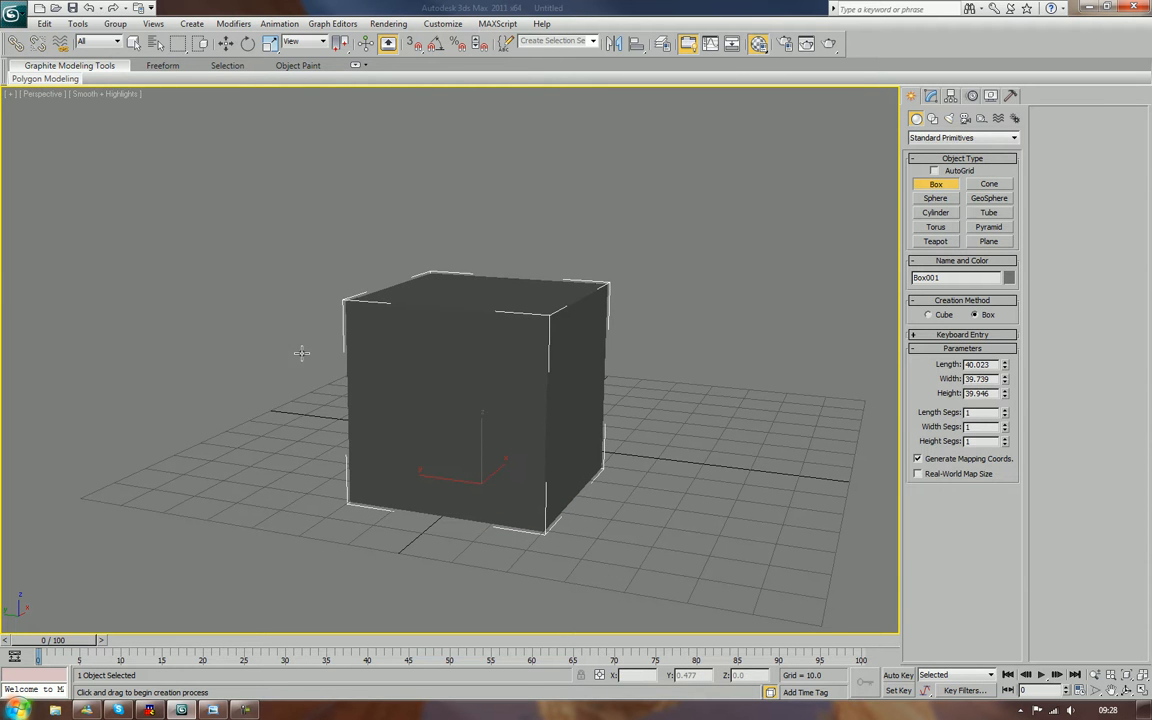
Step: Assign the 01 - Default material to the box and display edged faces in the Perspective viewport
click(758, 43)
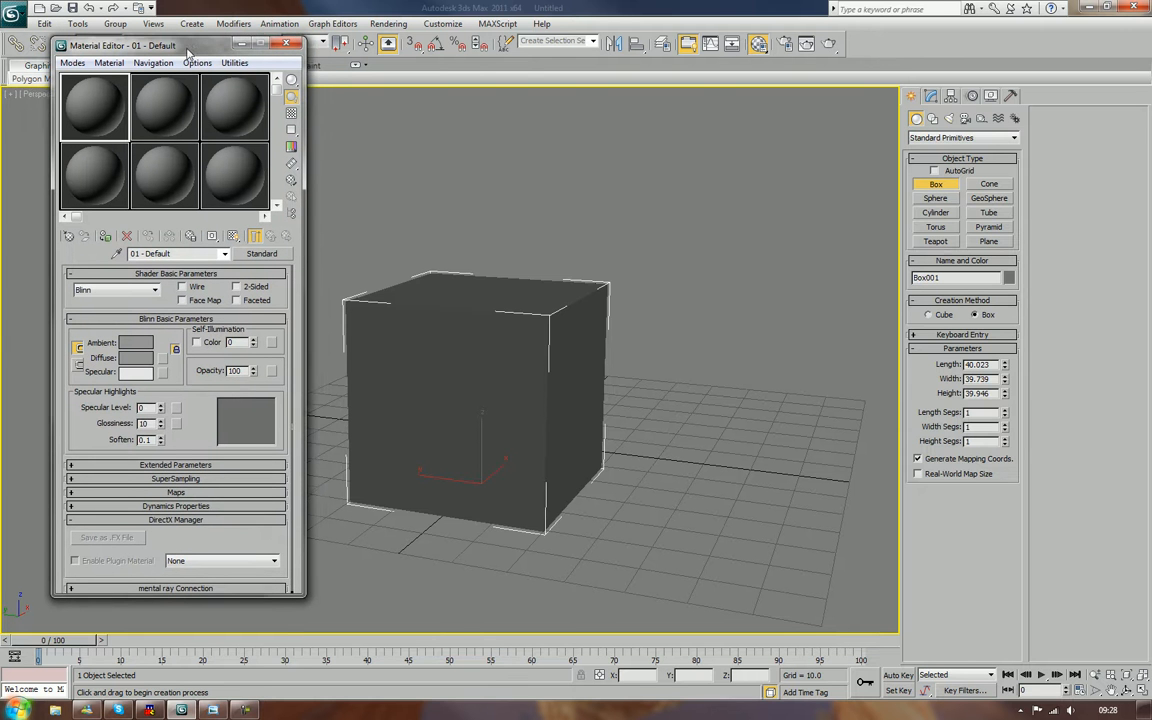
click(68, 64)
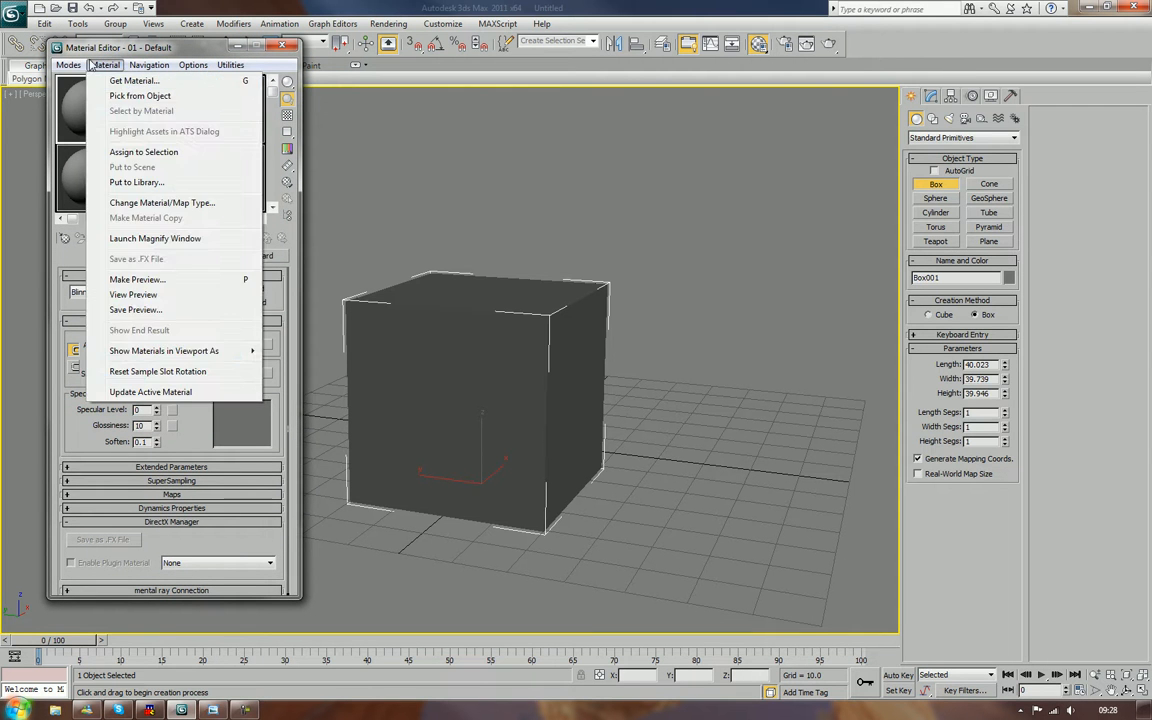
click(96, 47)
drag(85, 103, 420, 400)
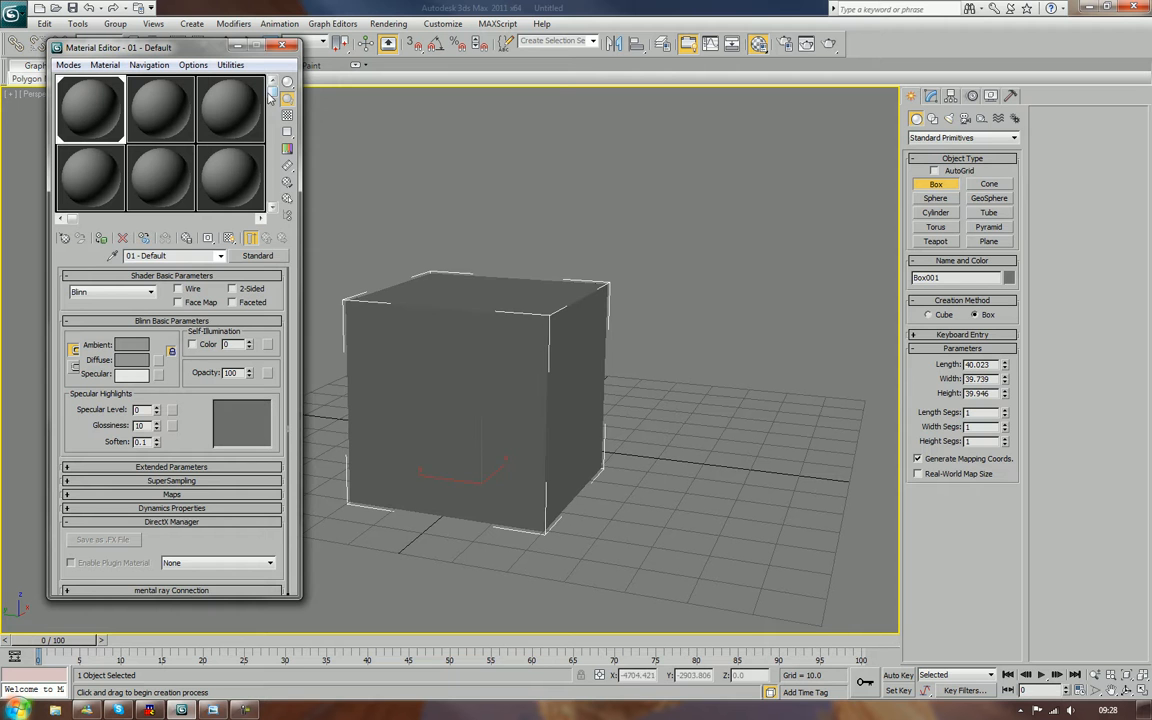
click(283, 47)
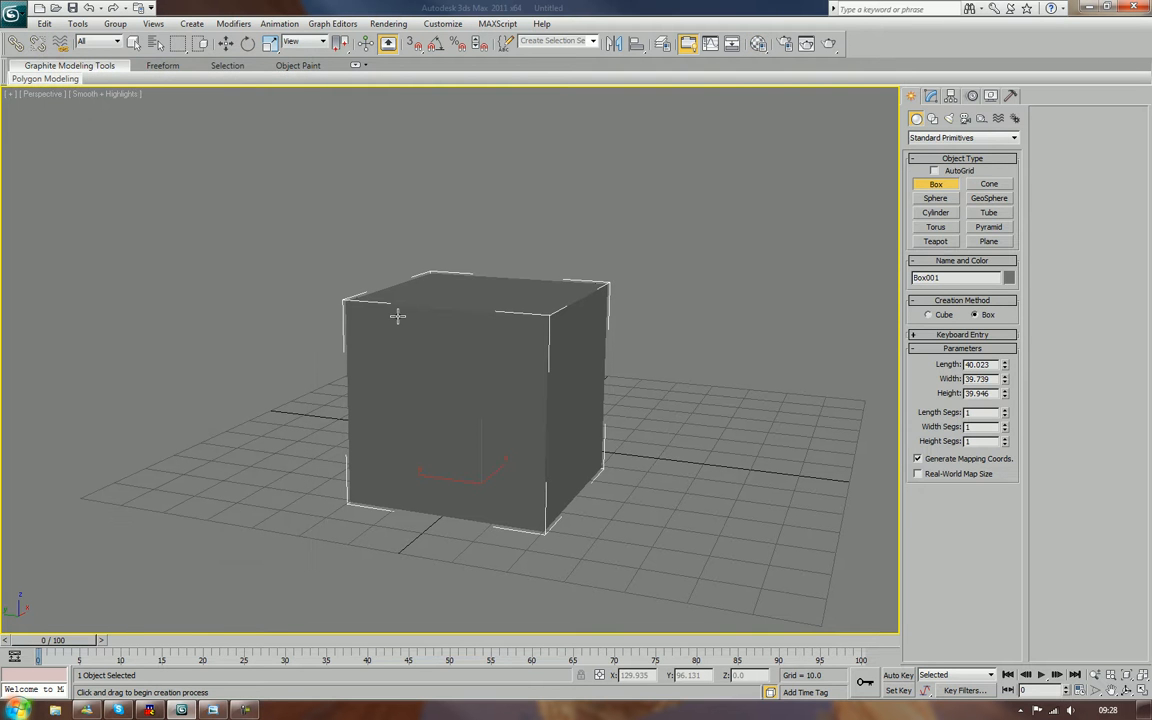
key(F4)
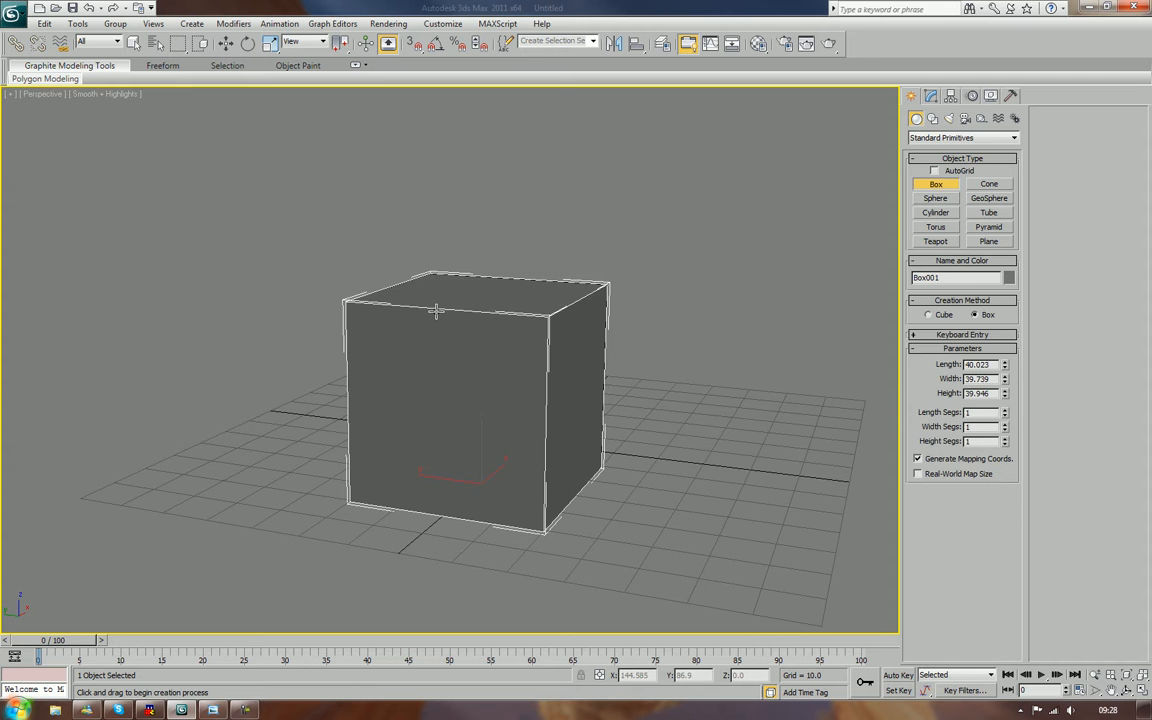
Step: Convert the box to an editable poly and rename it Bunker
right_click(447, 344)
right_click(450, 347)
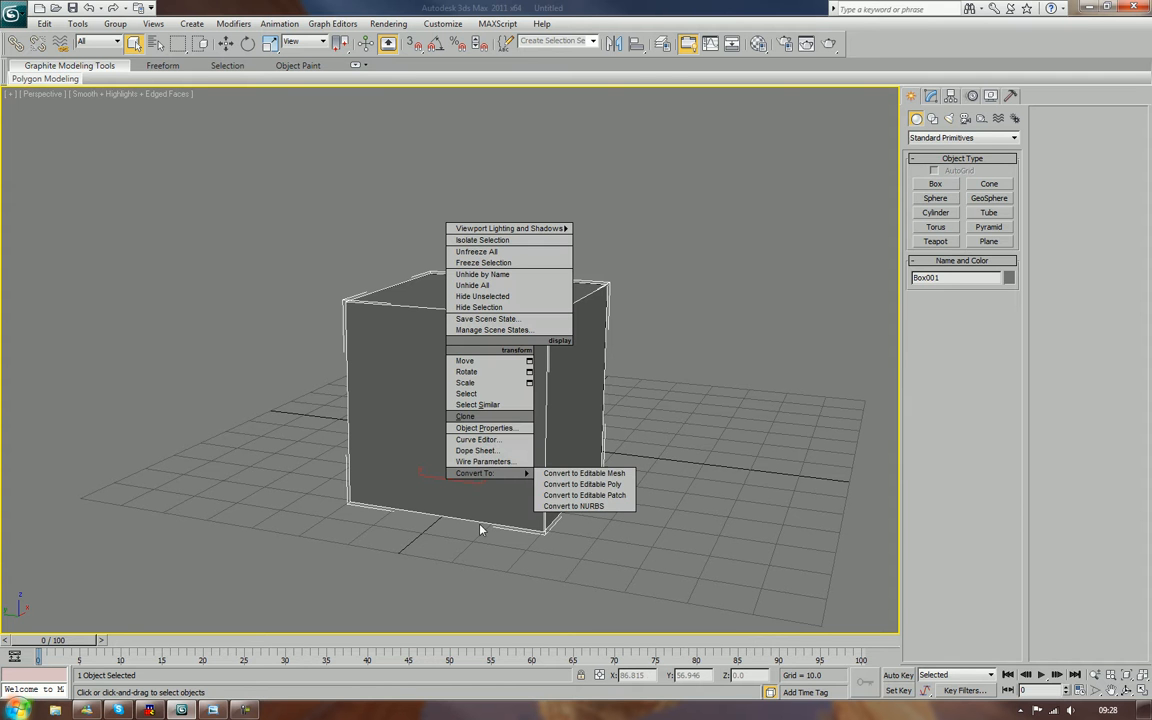
click(581, 484)
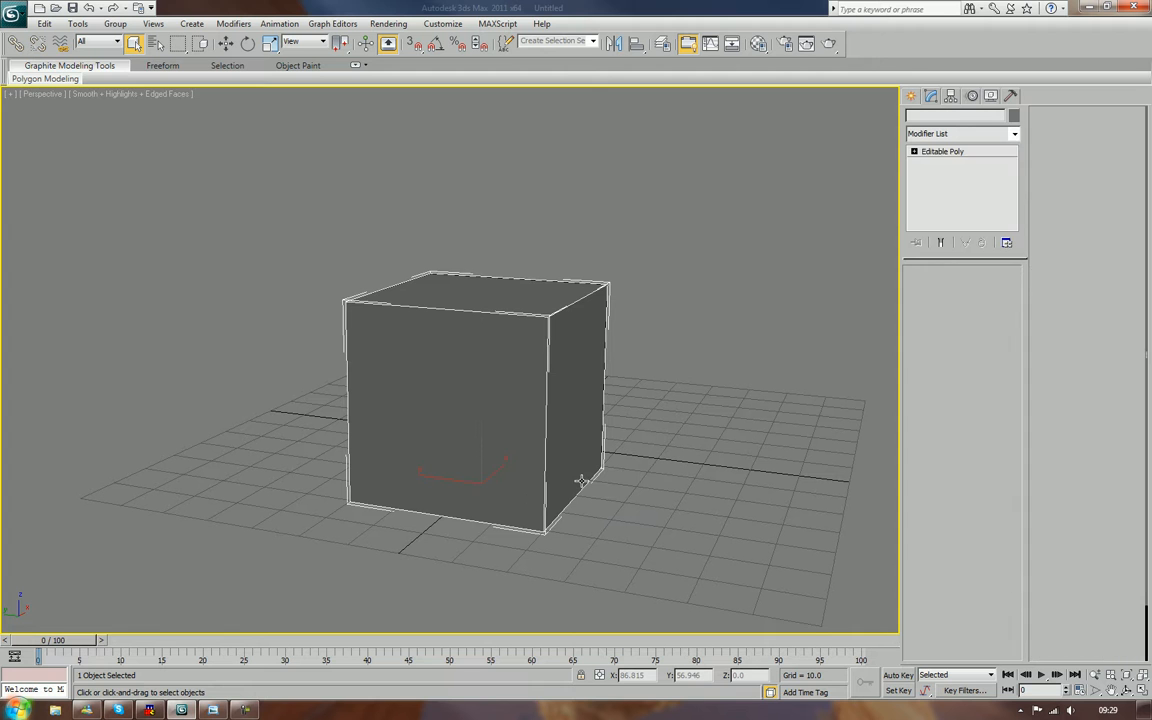
click(953, 118)
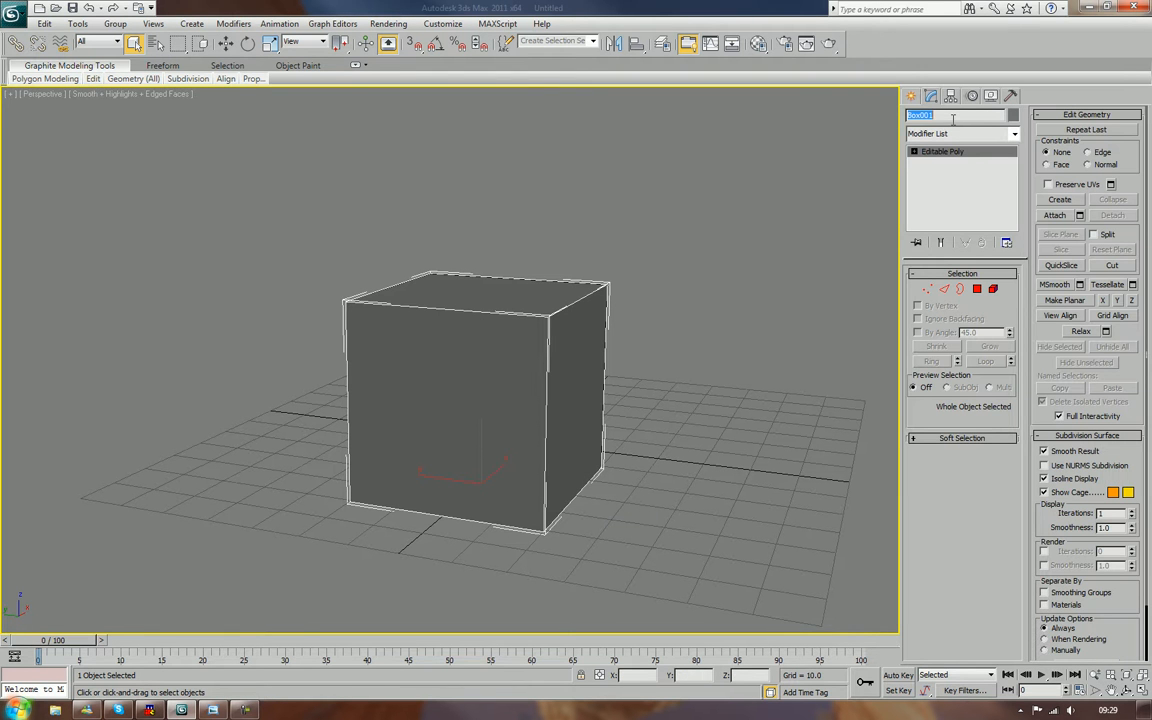
text(Bunker)
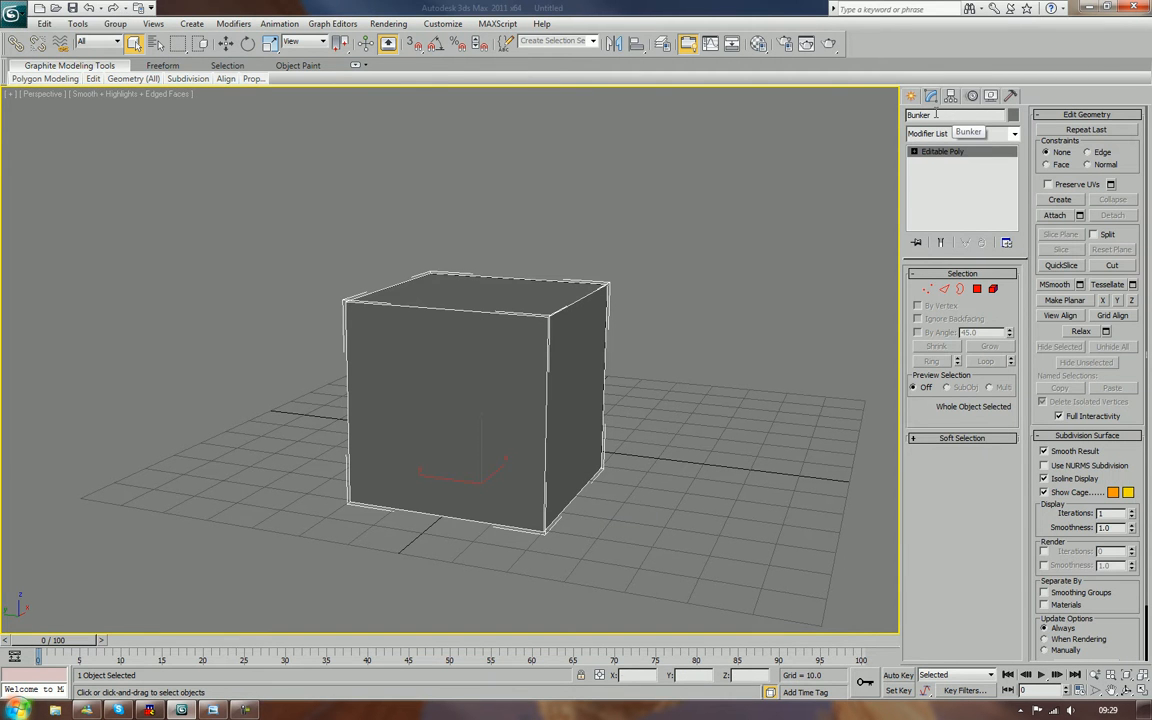
Step: Extrude one side polygon of the Bunker outward by about the box's length, and the new section's top polygon upward by about its height
alt+middle_drag(635, 252, 700, 275)
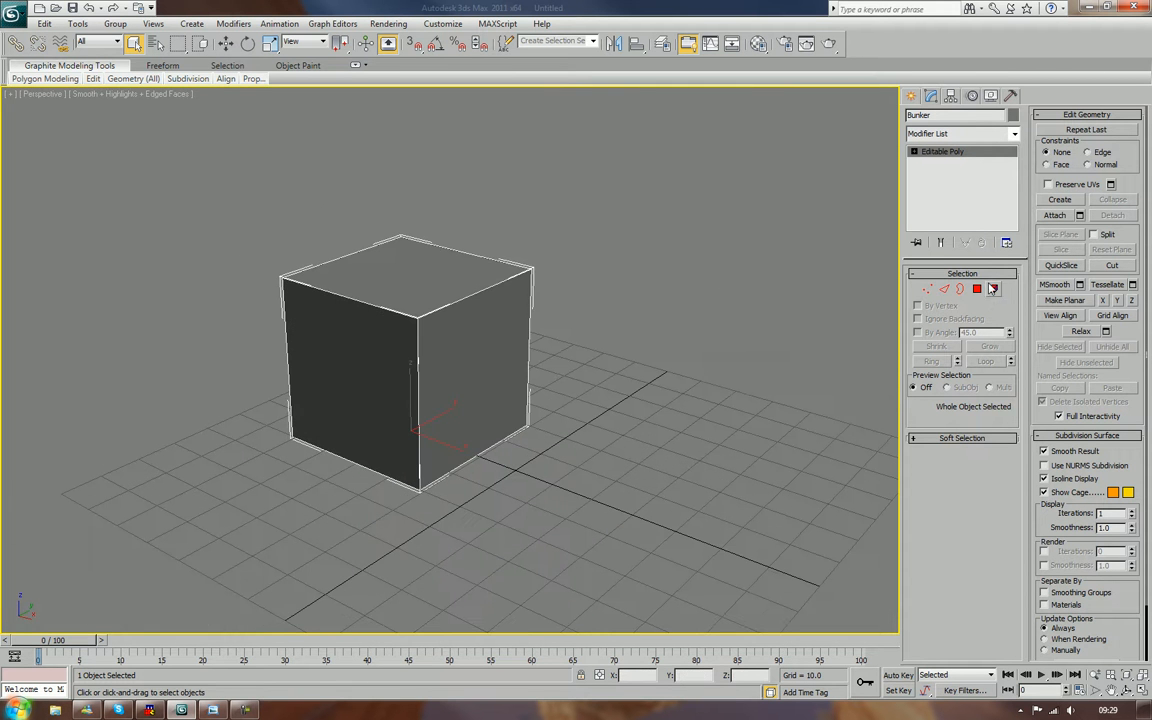
click(993, 289)
click(502, 421)
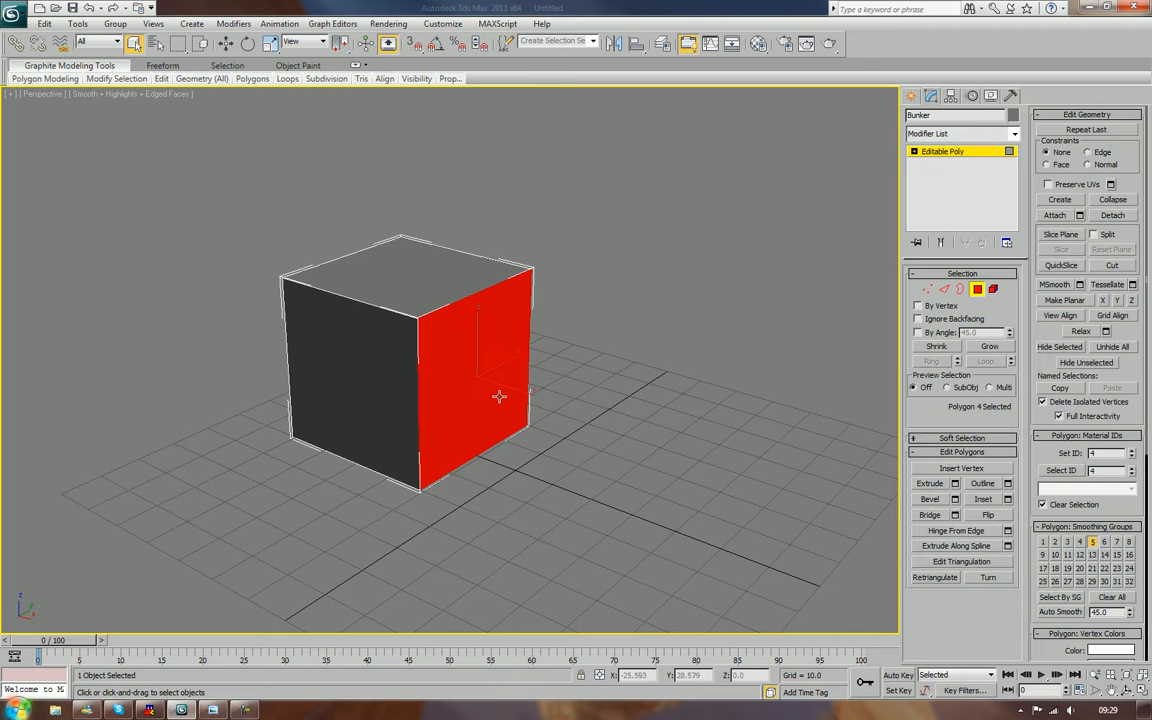
click(921, 486)
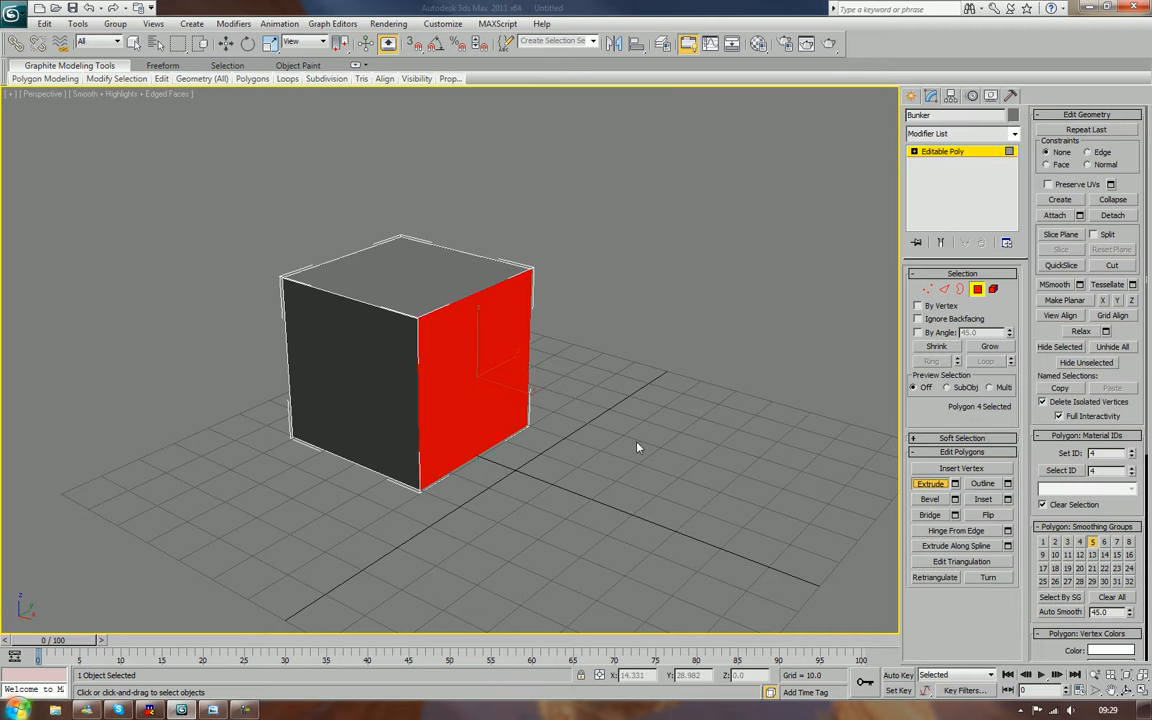
drag(463, 411, 469, 216)
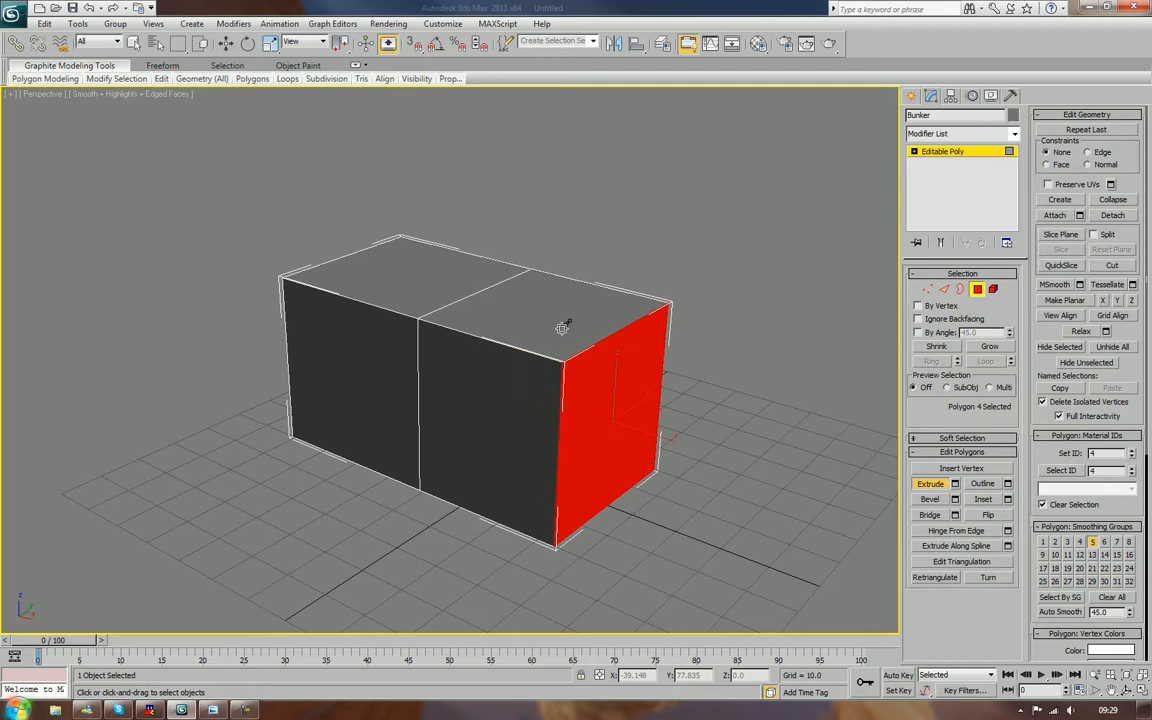
drag(560, 322, 575, 190)
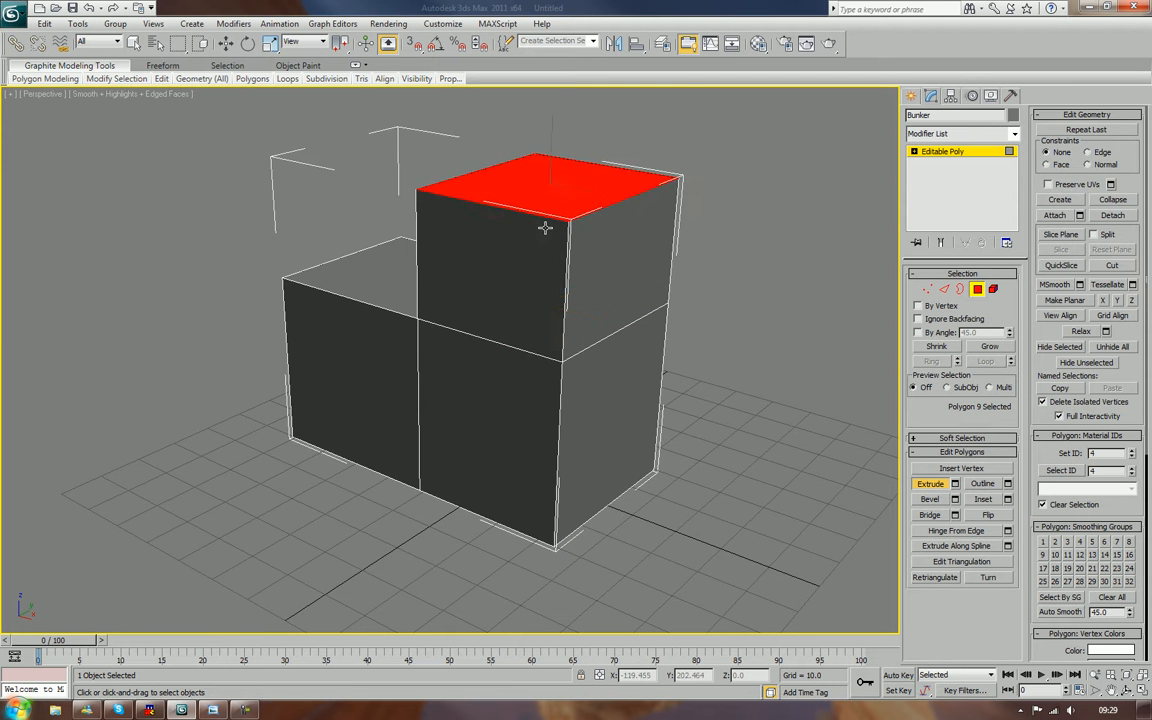
Step: Extrude the four side polygons on both sides of the tall block outward twice, first as a narrow section, followed by a wider one
click(470, 248)
ctrl+click(450, 400)
alt+middle_drag(747, 346, 650, 337)
ctrl+click(474, 287)
ctrl+click(476, 360)
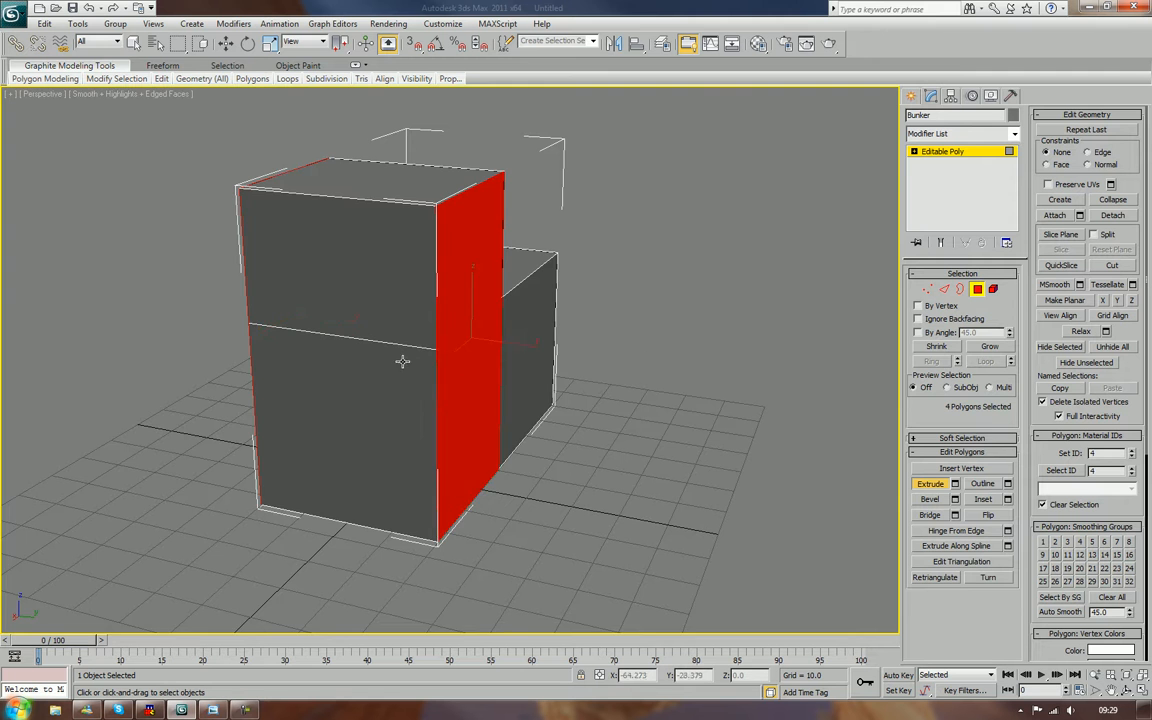
alt+middle_drag(476, 360, 429, 378)
drag(476, 398, 489, 314)
drag(534, 434, 543, 279)
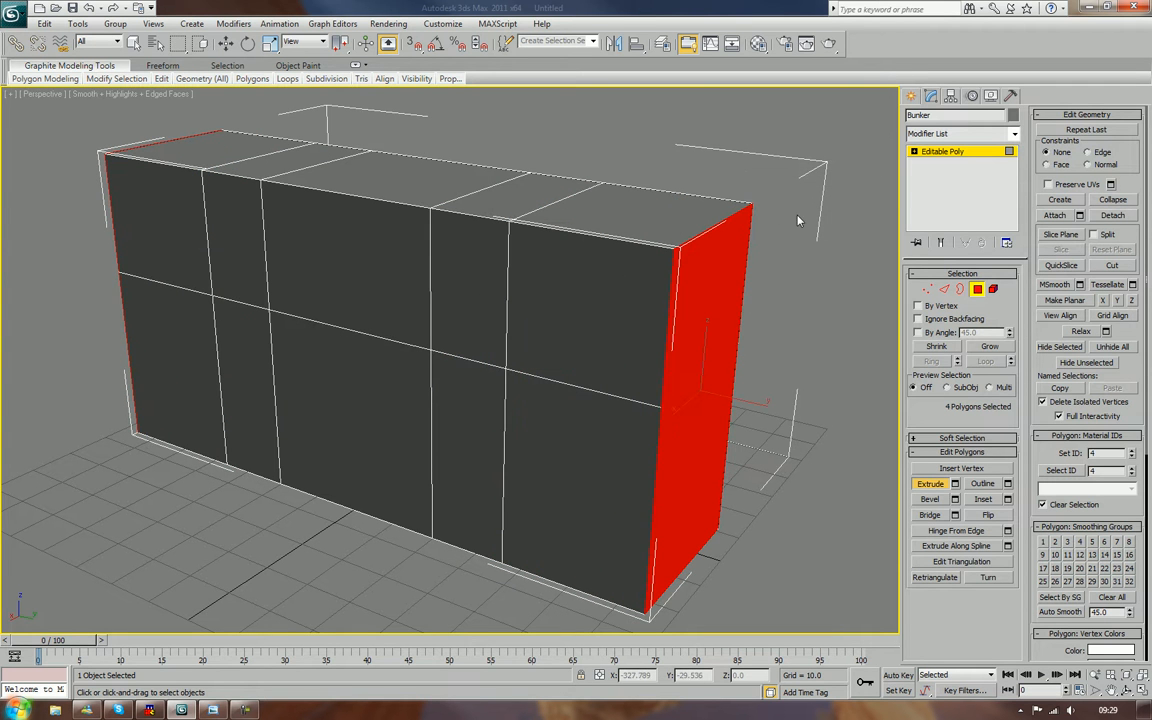
Step: Lower the two outermost top edges at both ends of the tall block by about 20 units to slope the roof
key(w)
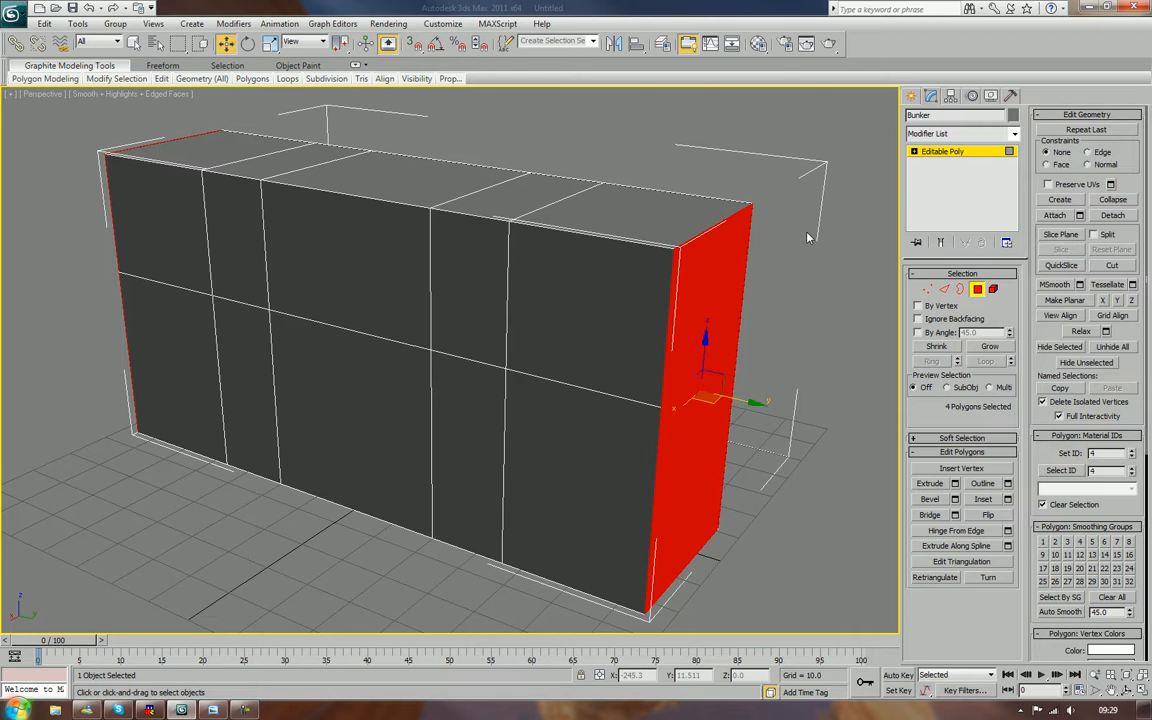
key(ctrl+s)
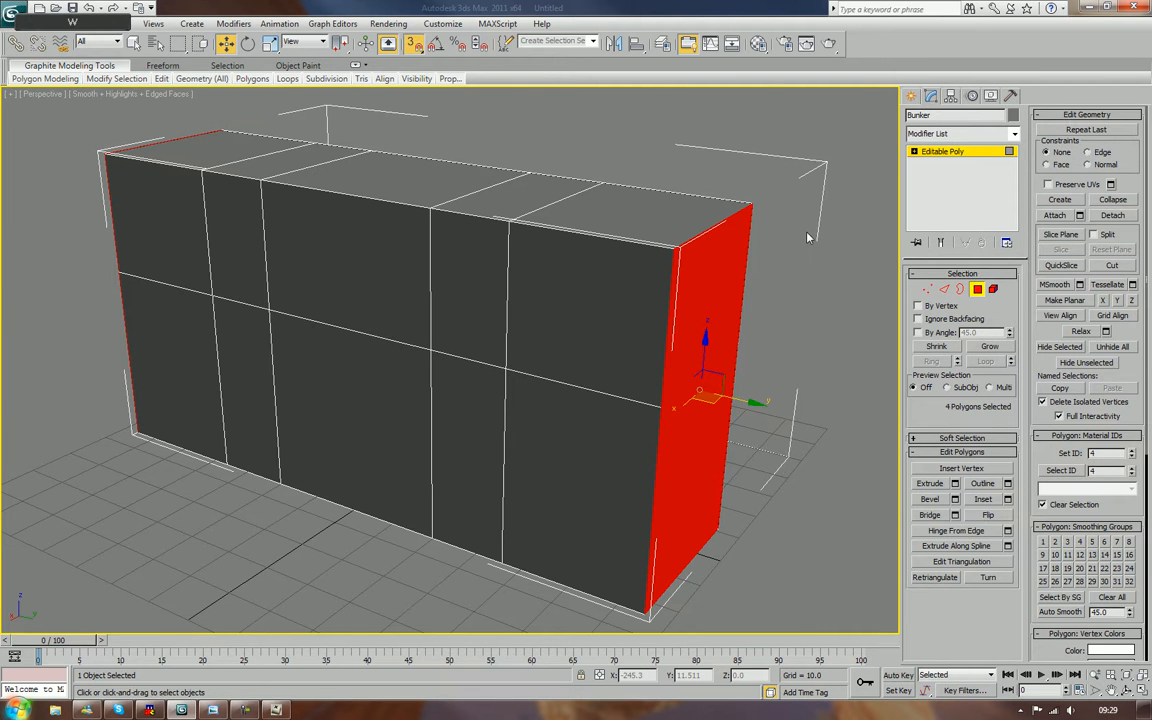
key(2)
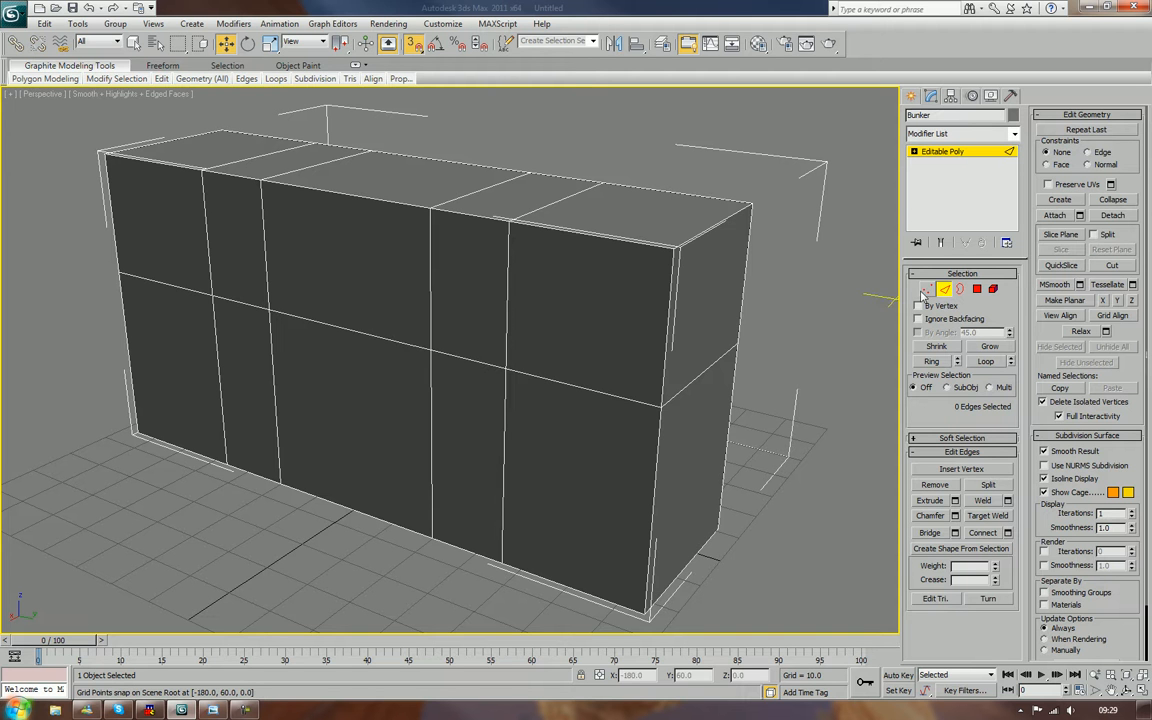
key(s)
click(707, 231)
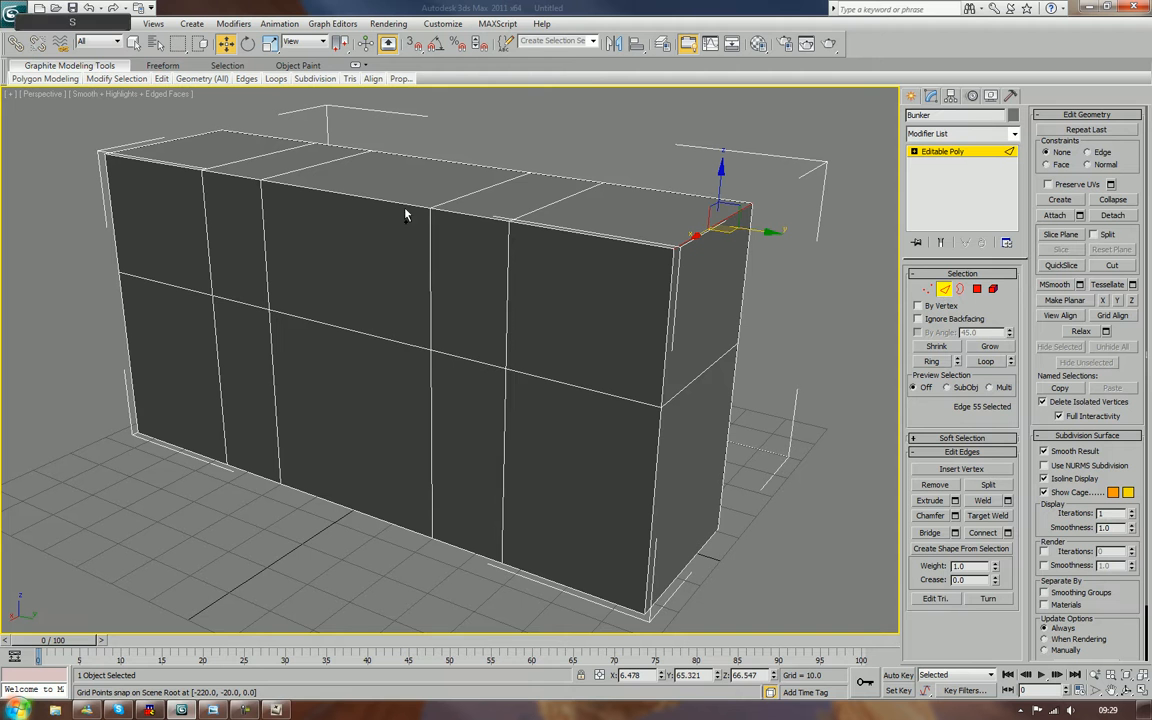
ctrl+click(184, 137)
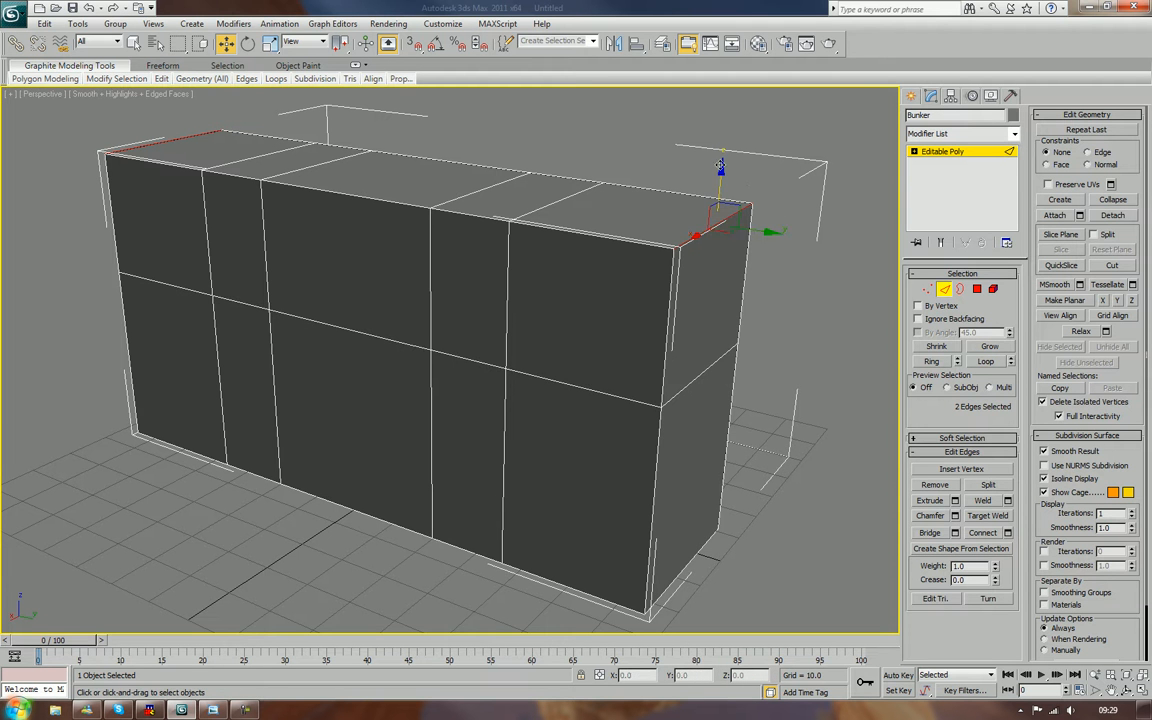
drag(720, 165, 708, 278)
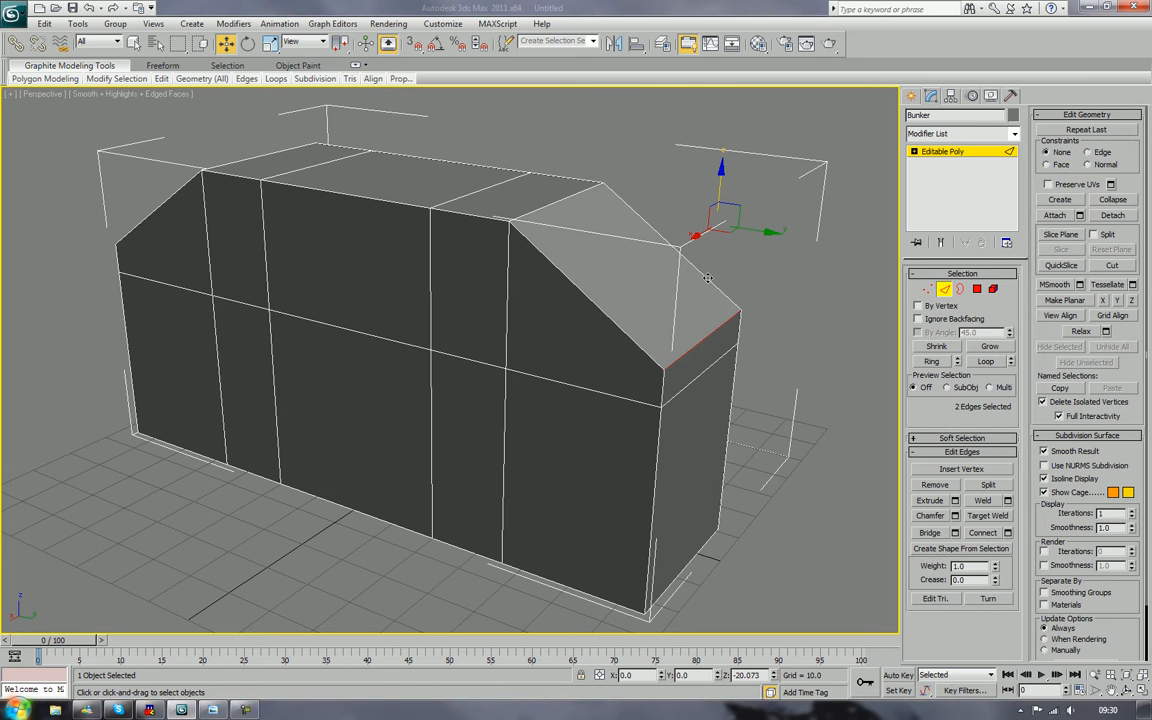
Step: Try raising the top polygon of the low front block by about 5 units, and undo the move
mouse_move(750, 244)
alt+middle_down()
mouse_move(517, 230)
mouse_move(522, 262)
mouse_move(589, 273)
mouse_move(584, 249)
mouse_move(533, 229)
mouse_move(524, 239)
mouse_move(527, 221)
mouse_move(542, 229)
mouse_move(506, 281)
alt+middle_up()
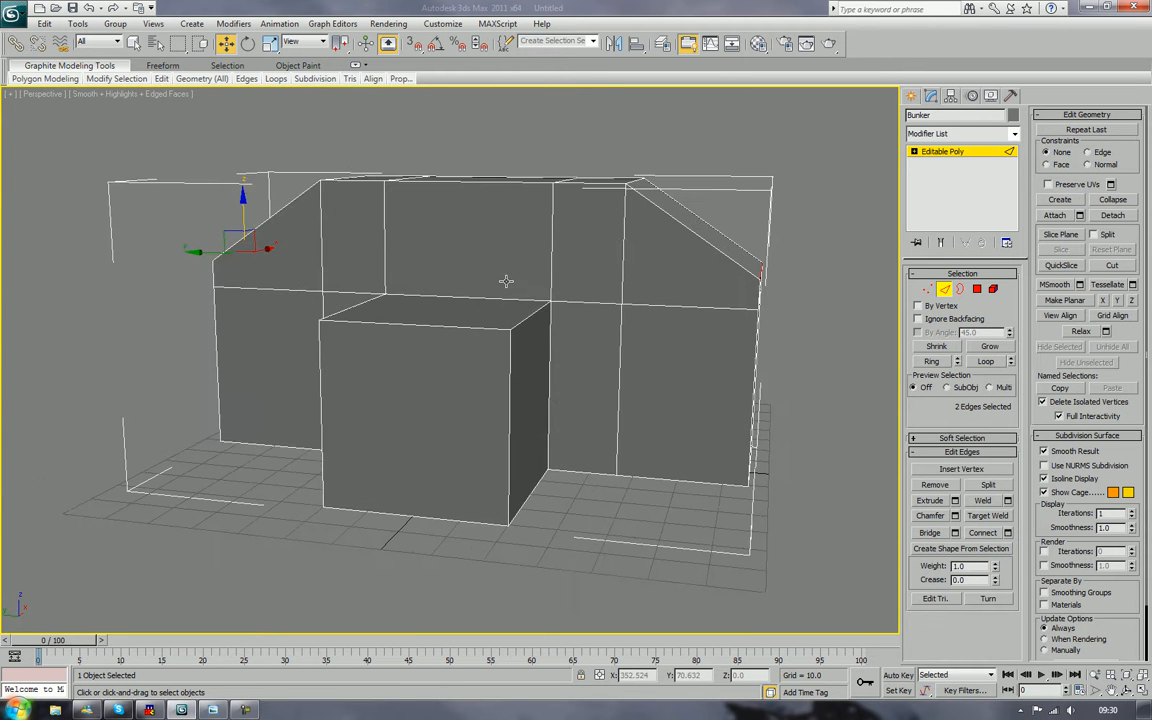
key(4)
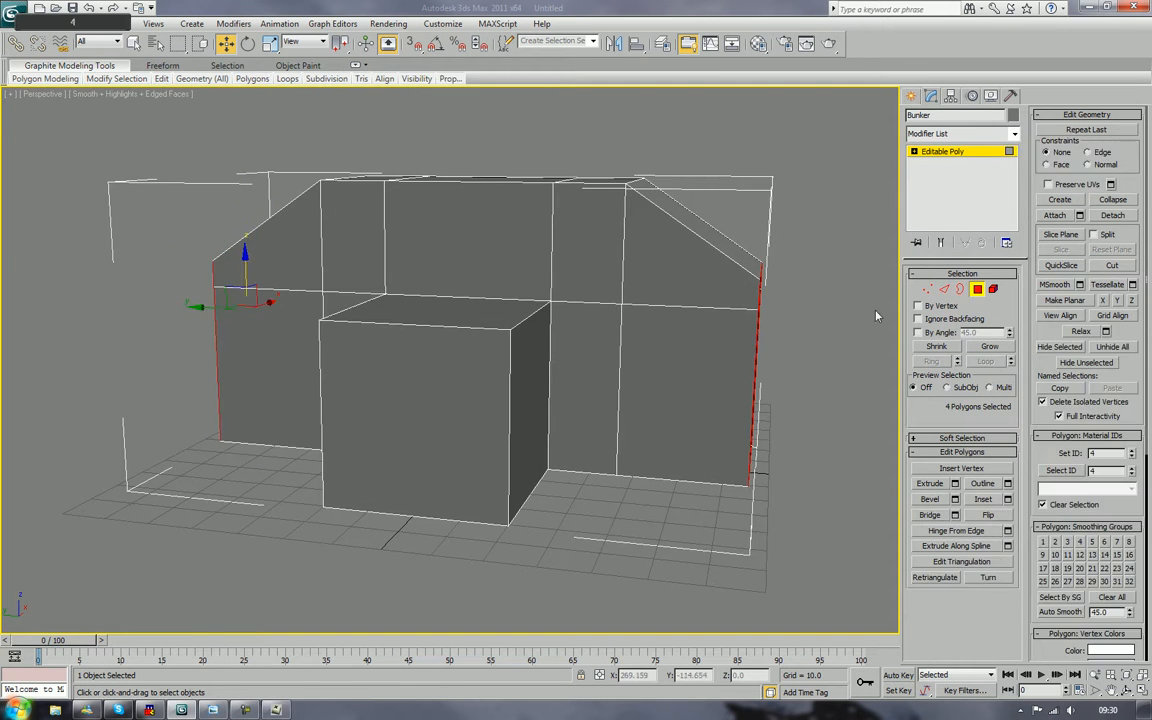
click(480, 311)
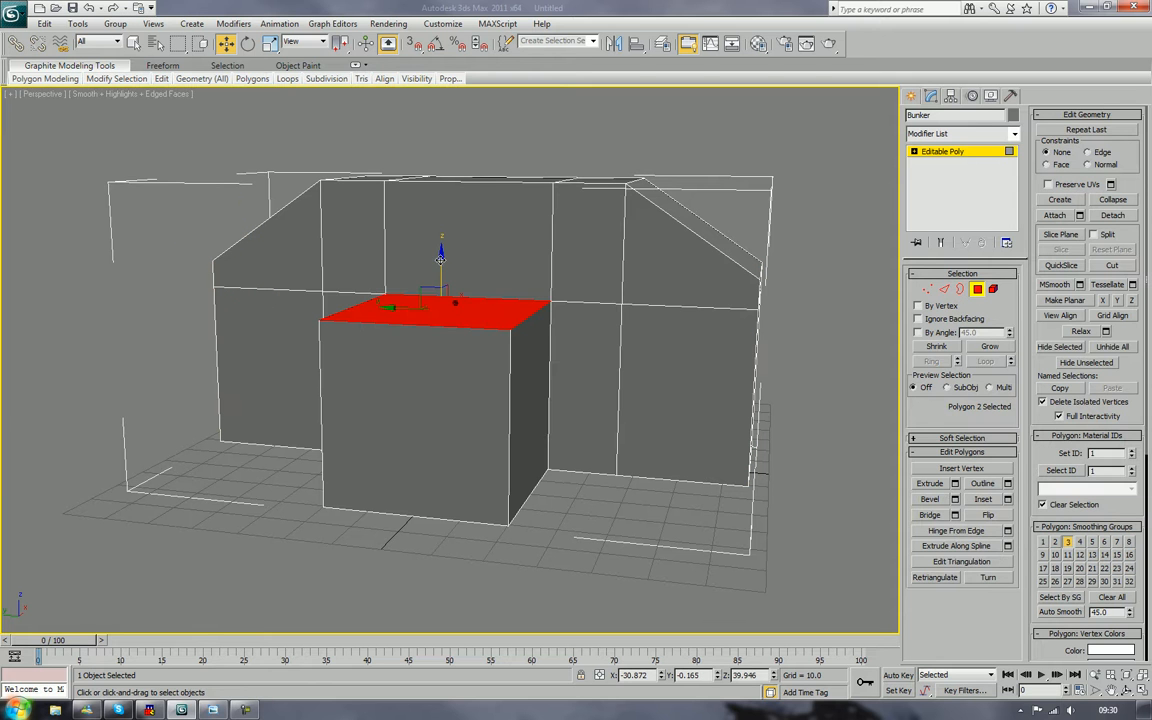
drag(440, 259, 450, 236)
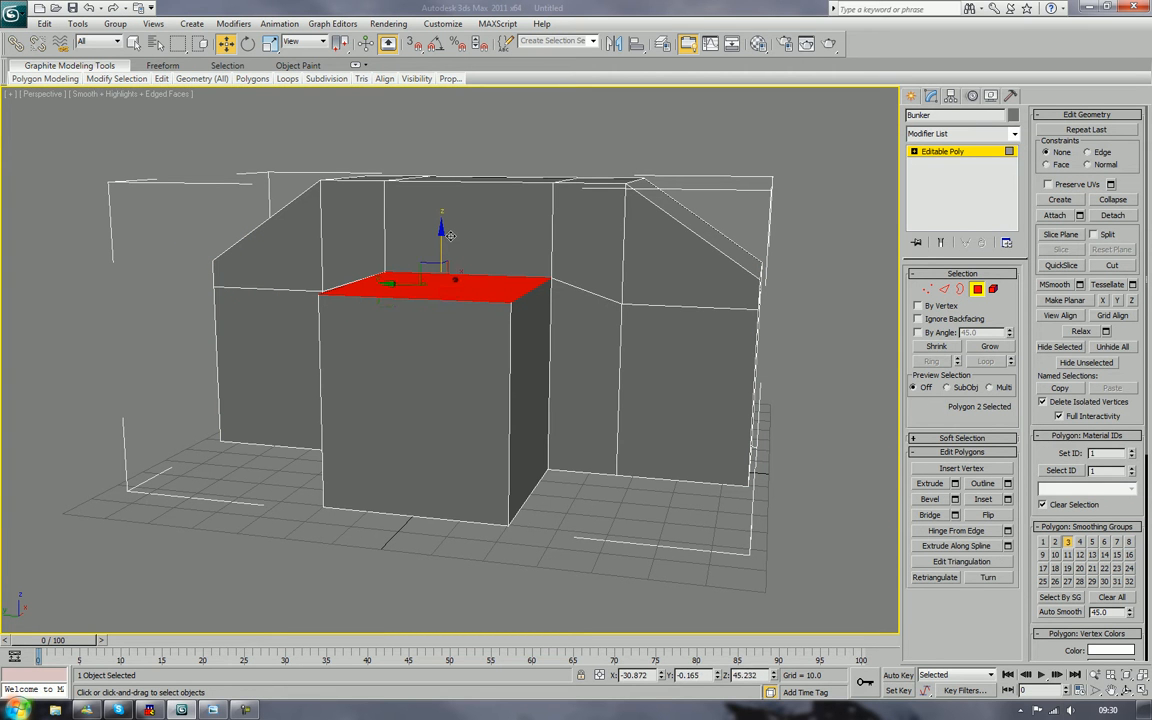
key(ctrl+z)
mouse_move(656, 280)
alt+middle_down()
mouse_move(645, 291)
mouse_move(678, 285)
alt+middle_up()
key(2)
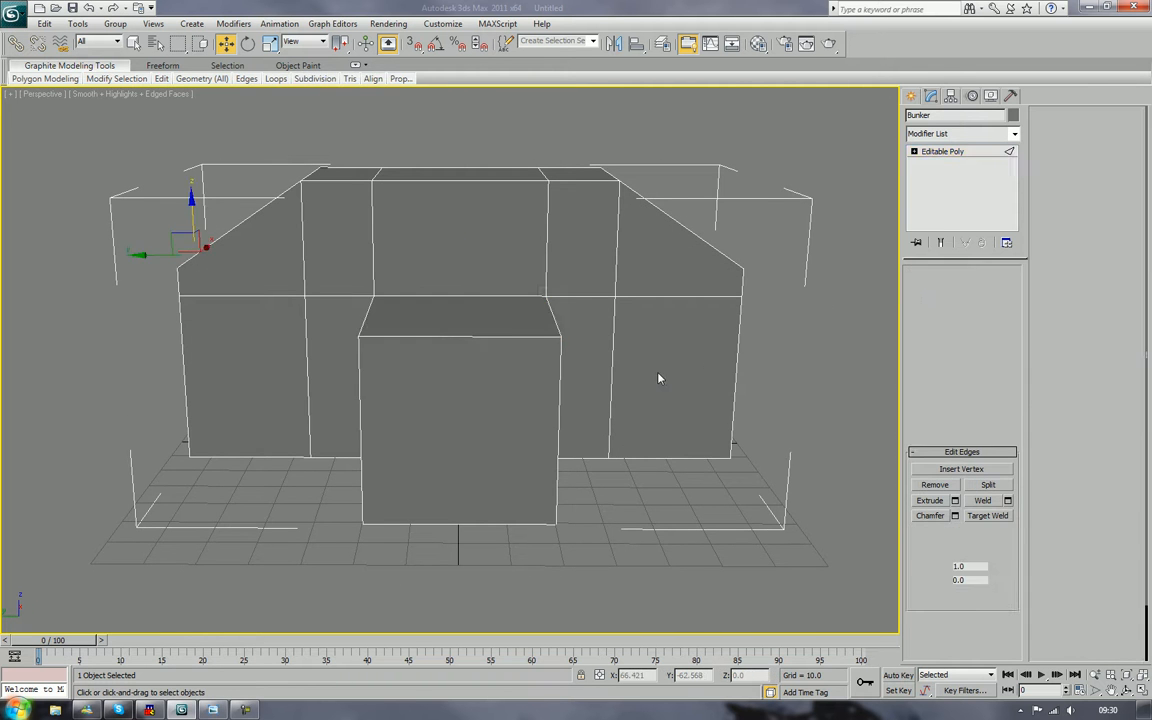
key(F3)
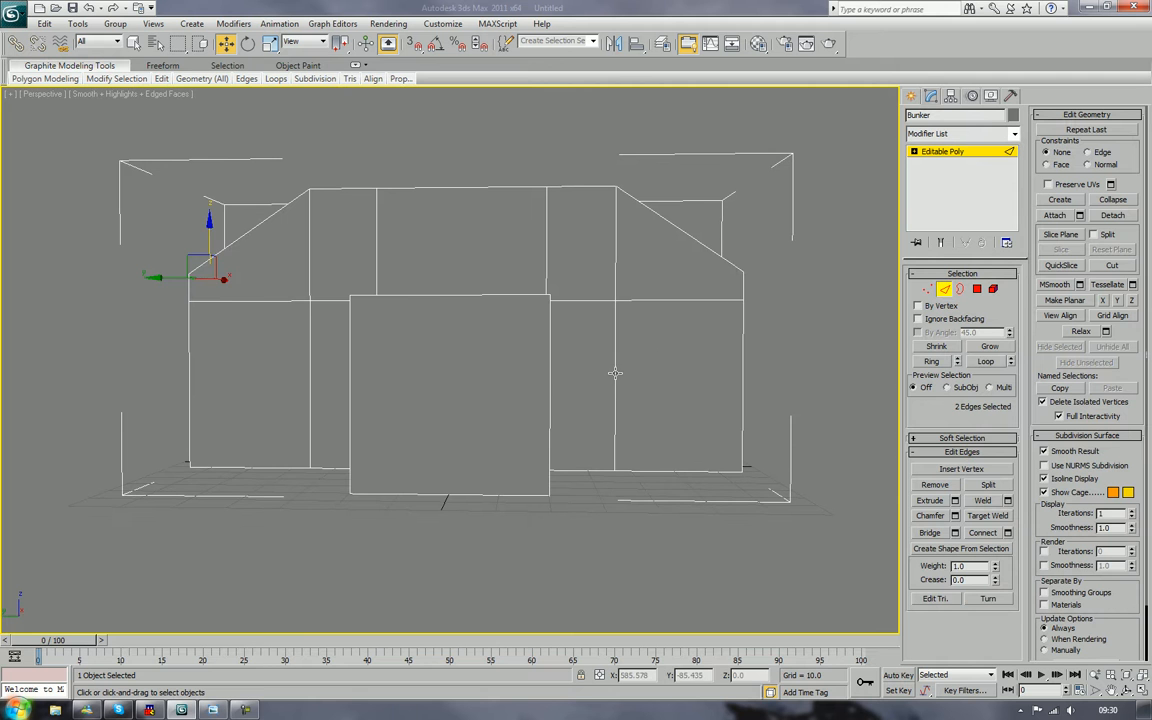
click(613, 376)
drag(560, 388, 622, 381)
key(F3)
mouse_move(622, 381)
alt+middle_down()
mouse_move(650, 400)
mouse_move(576, 378)
mouse_move(675, 395)
mouse_move(627, 391)
mouse_move(650, 390)
alt+middle_up()
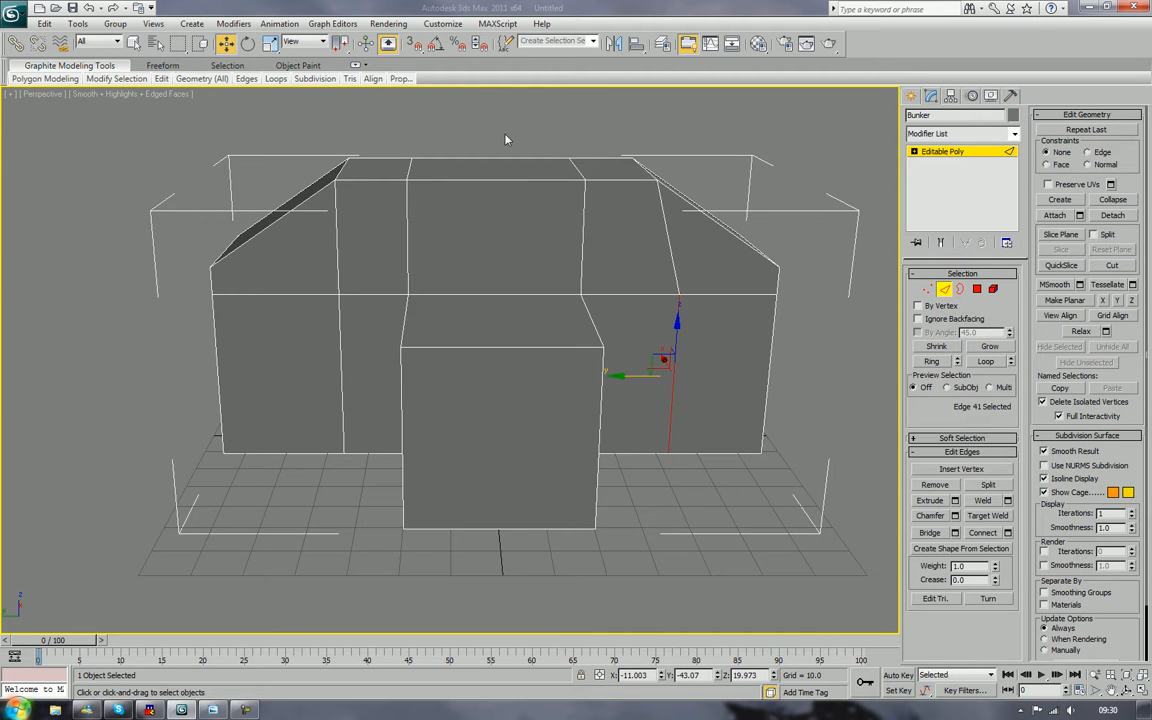
Step: Try connecting the eight edges spanning the Bunker's middle section with a vertical loop, and undo the connection
drag(506, 140, 500, 610)
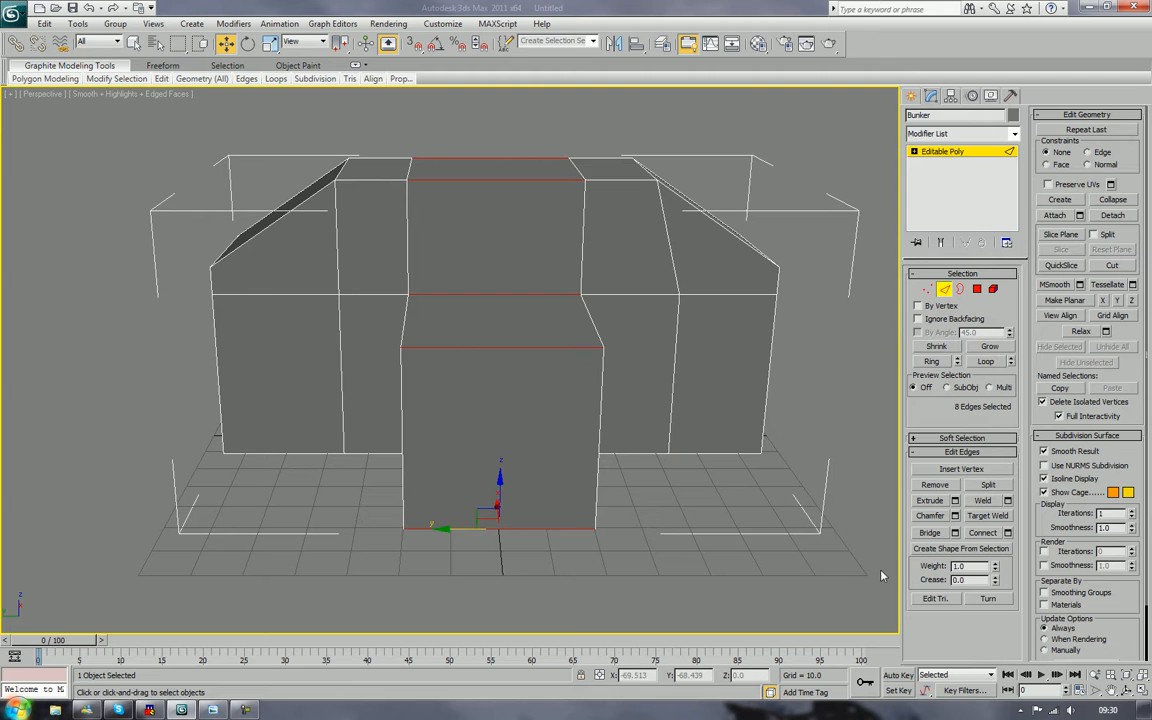
click(986, 533)
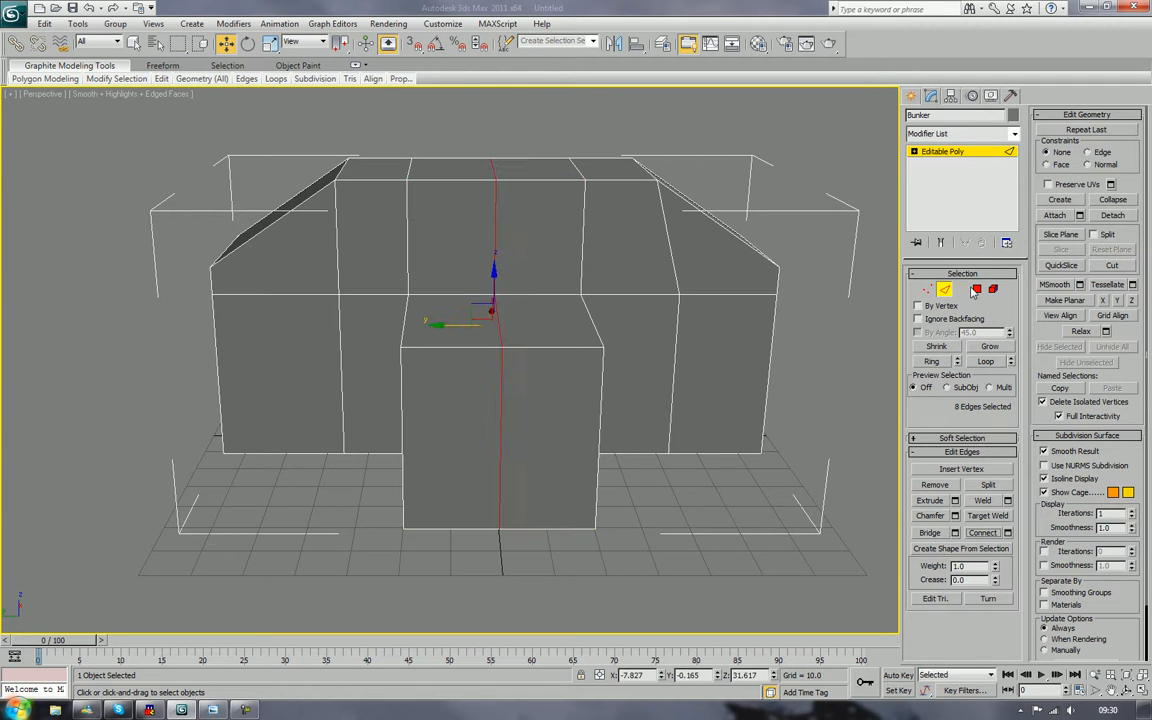
key(ctrl+z)
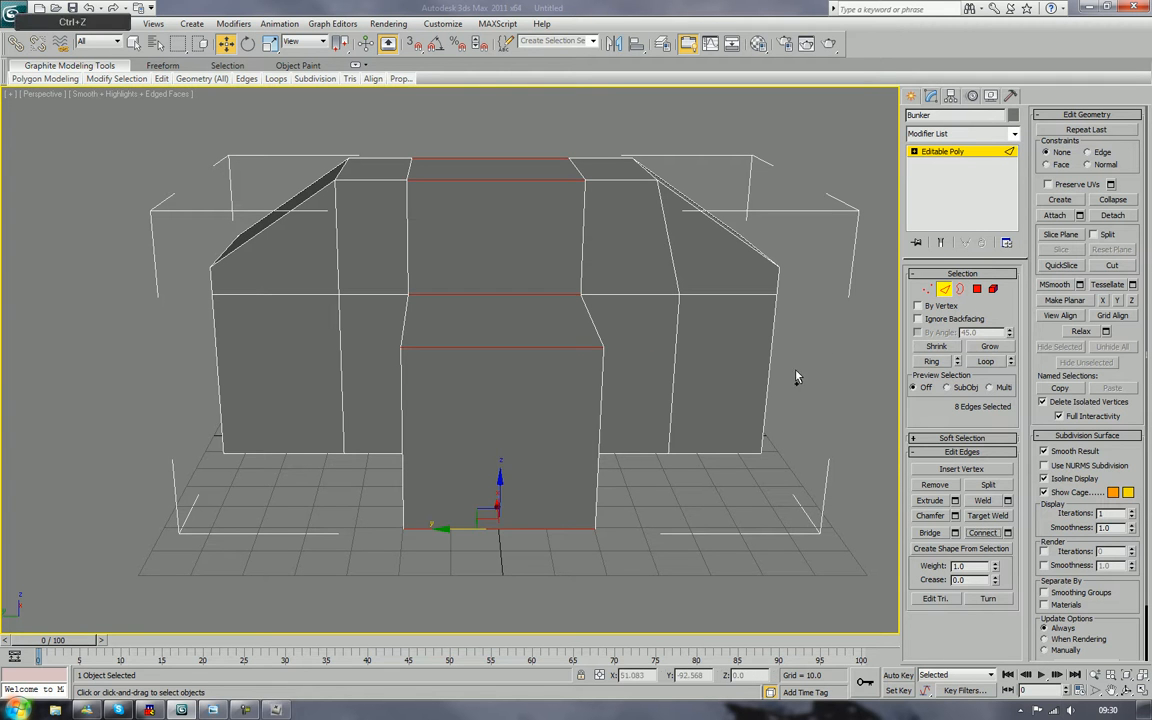
click(692, 432)
alt+middle_drag(692, 432, 689, 414)
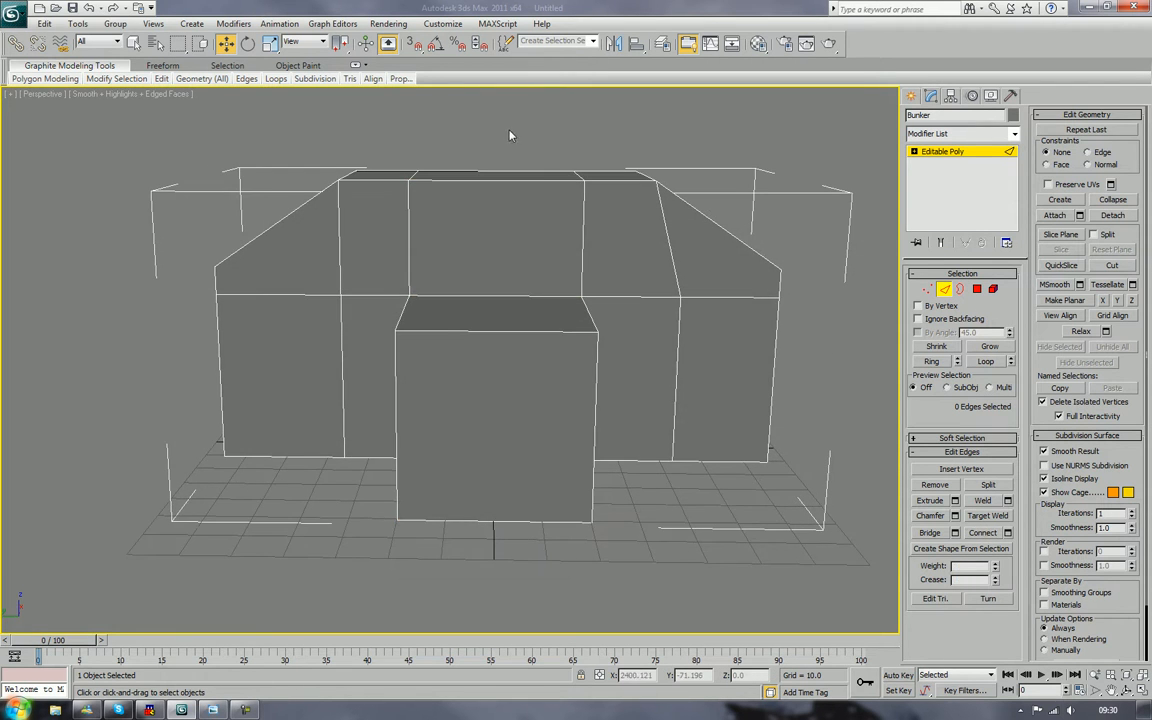
Step: Connect the eight edges spanning the middle section into a vertical centre loop, and delete all polygons on the positive Y half
drag(504, 240, 459, 557)
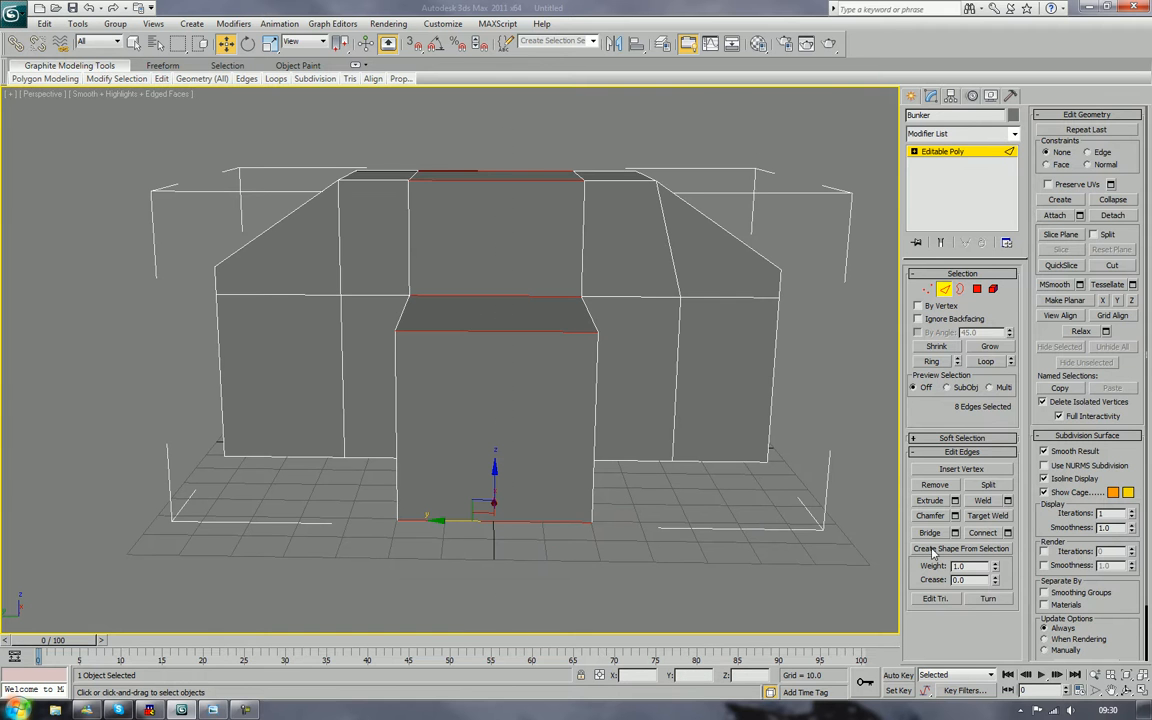
click(990, 534)
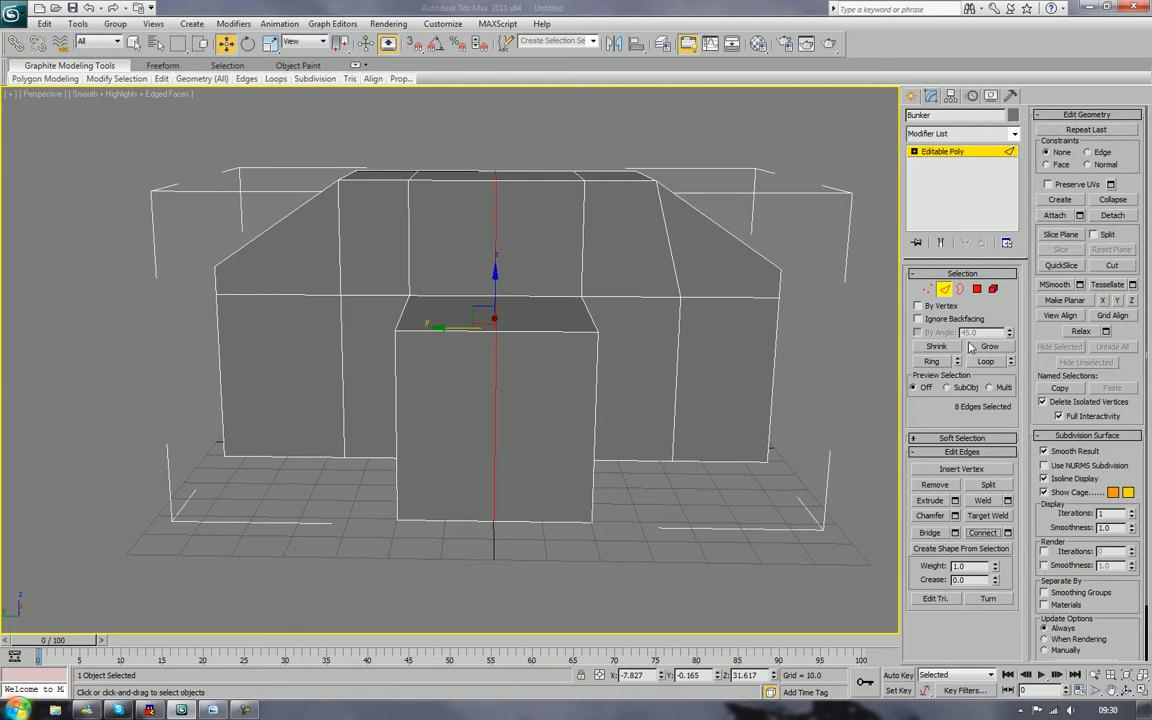
click(977, 289)
drag(204, 160, 448, 572)
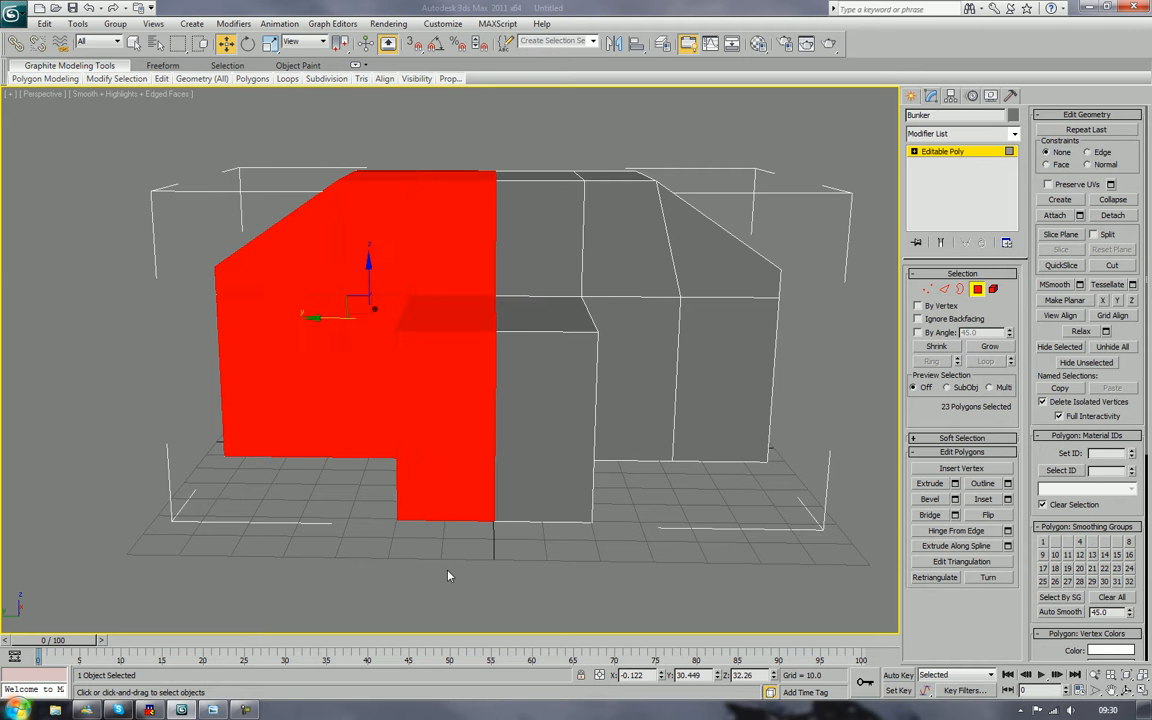
key(Delete)
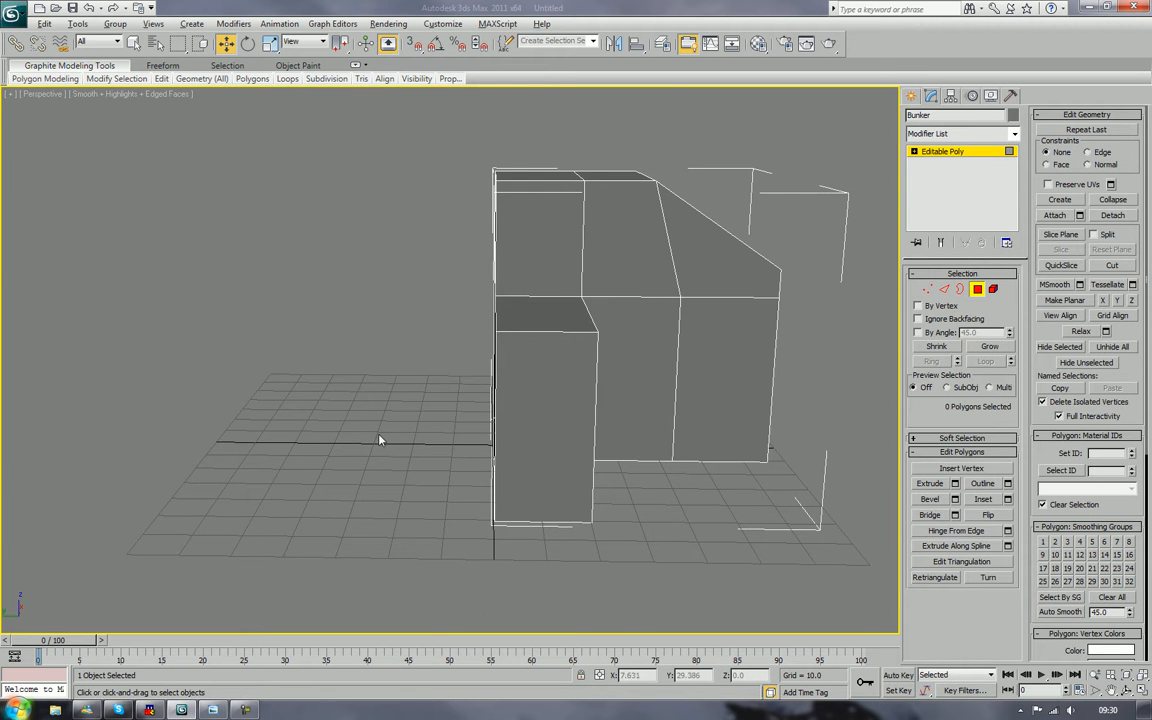
Step: Raise the front wall vertex between the narrow and the sloped side sections to a height of about 54.8 units
mouse_move(380, 440)
alt+middle_down()
mouse_move(448, 431)
mouse_move(349, 432)
alt+middle_up()
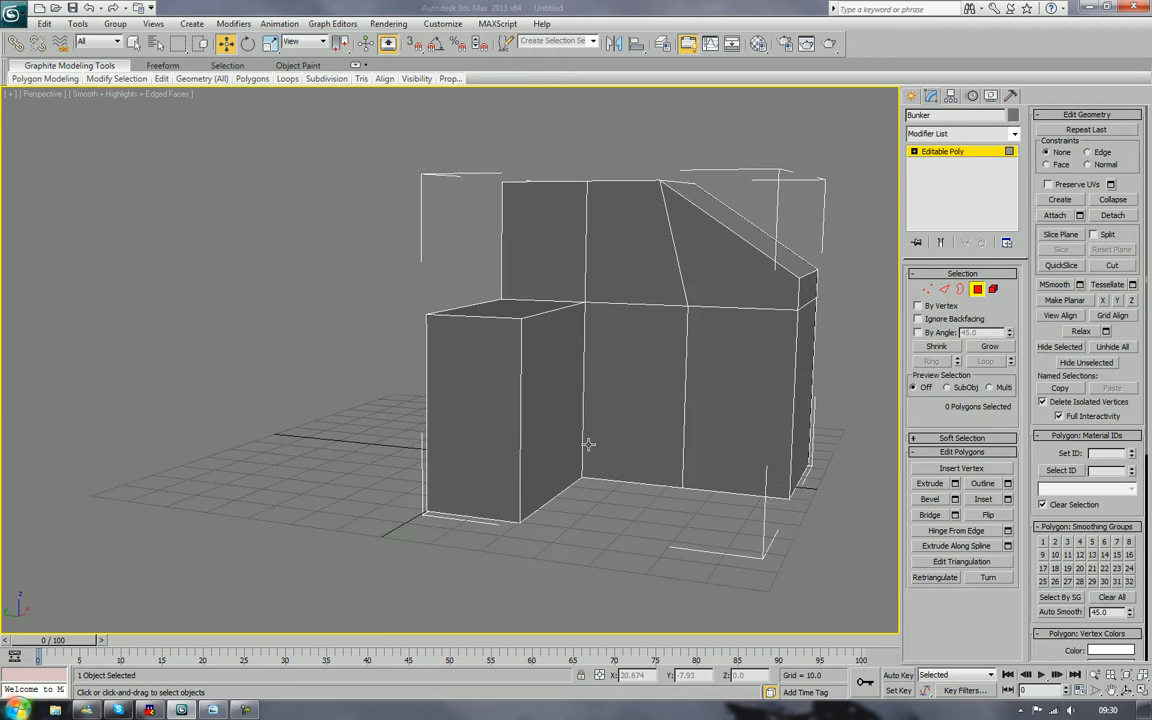
mouse_move(589, 444)
middle_down()
mouse_move(416, 447)
mouse_move(647, 441)
middle_up()
scroll(539, 448, up, 10)
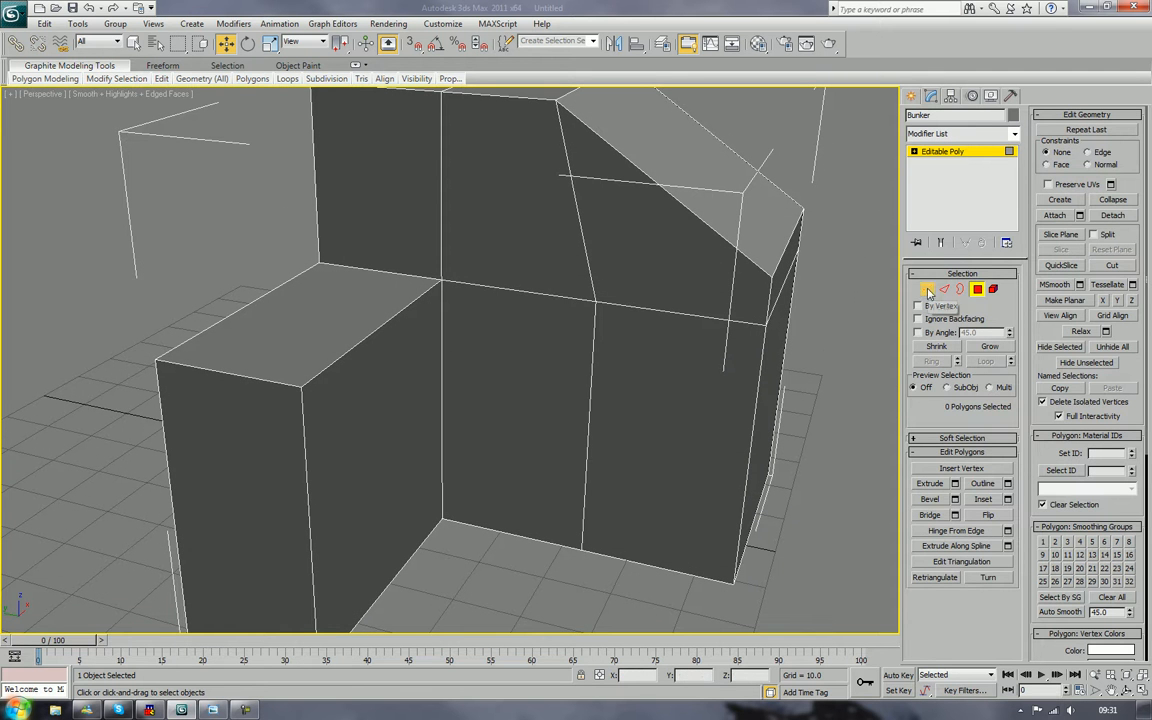
key(1)
drag(594, 300, 613, 150)
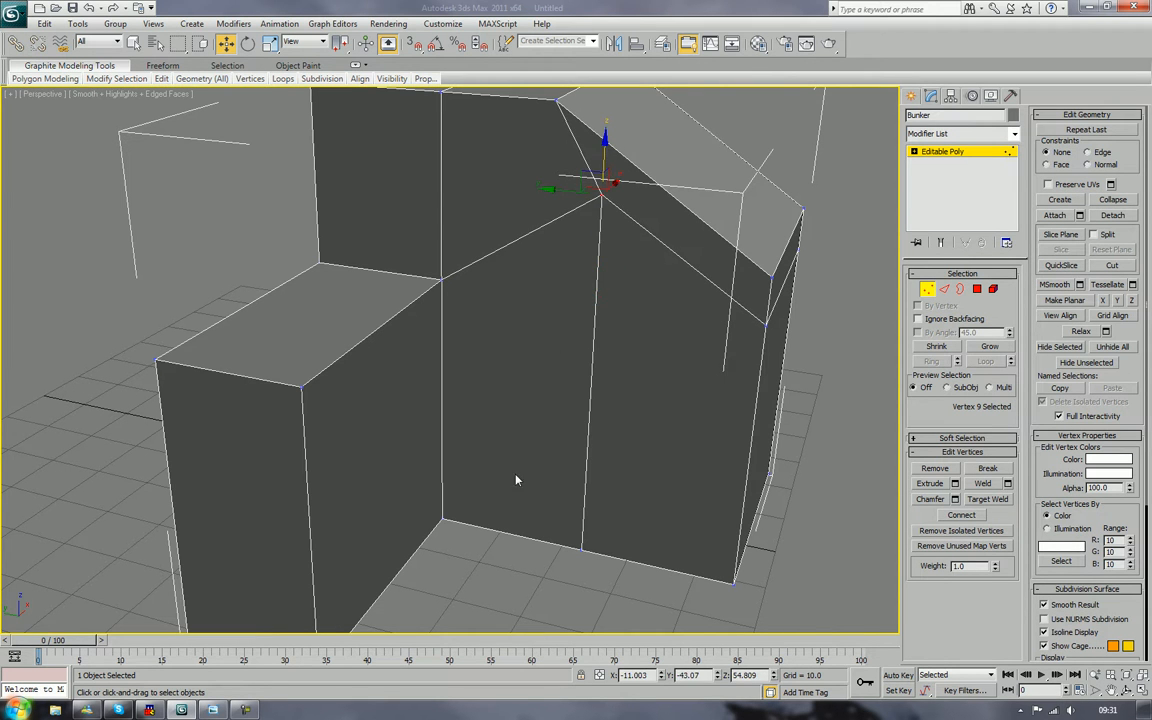
Step: Cut edges from the raised vertex to a point below the roof corner and horizontally across the front wall to the open centre edge
middle_drag(570, 380, 570, 453)
middle_drag(599, 362, 597, 445)
click(1120, 266)
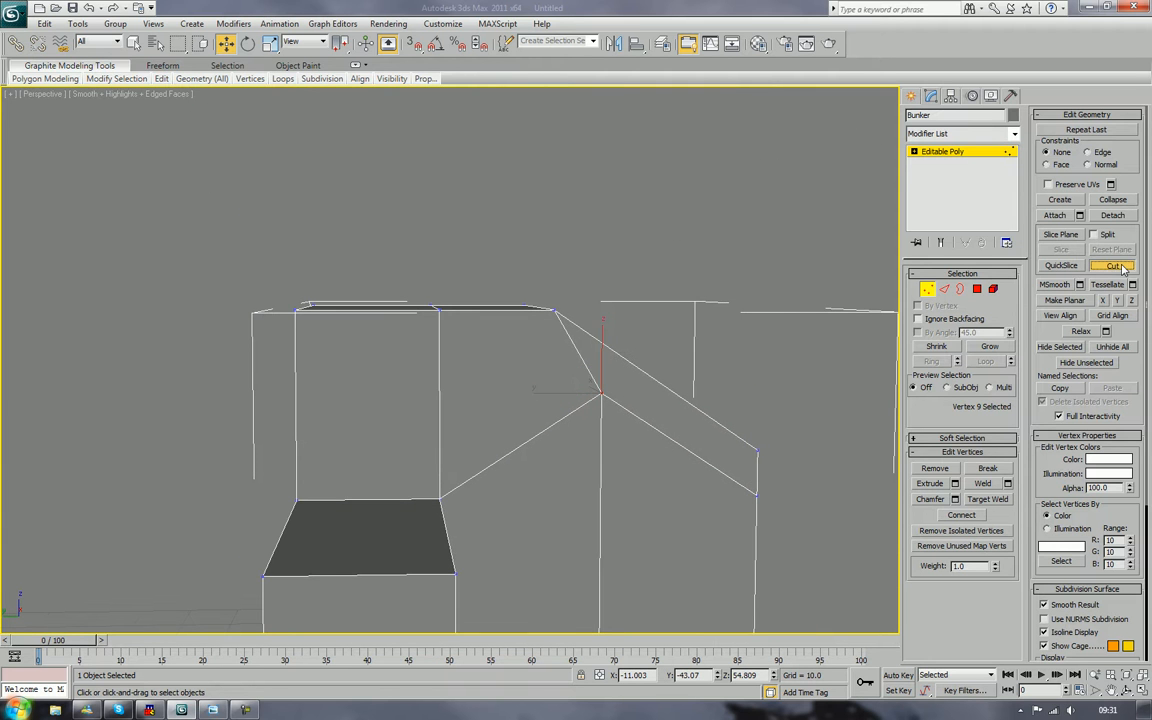
click(602, 393)
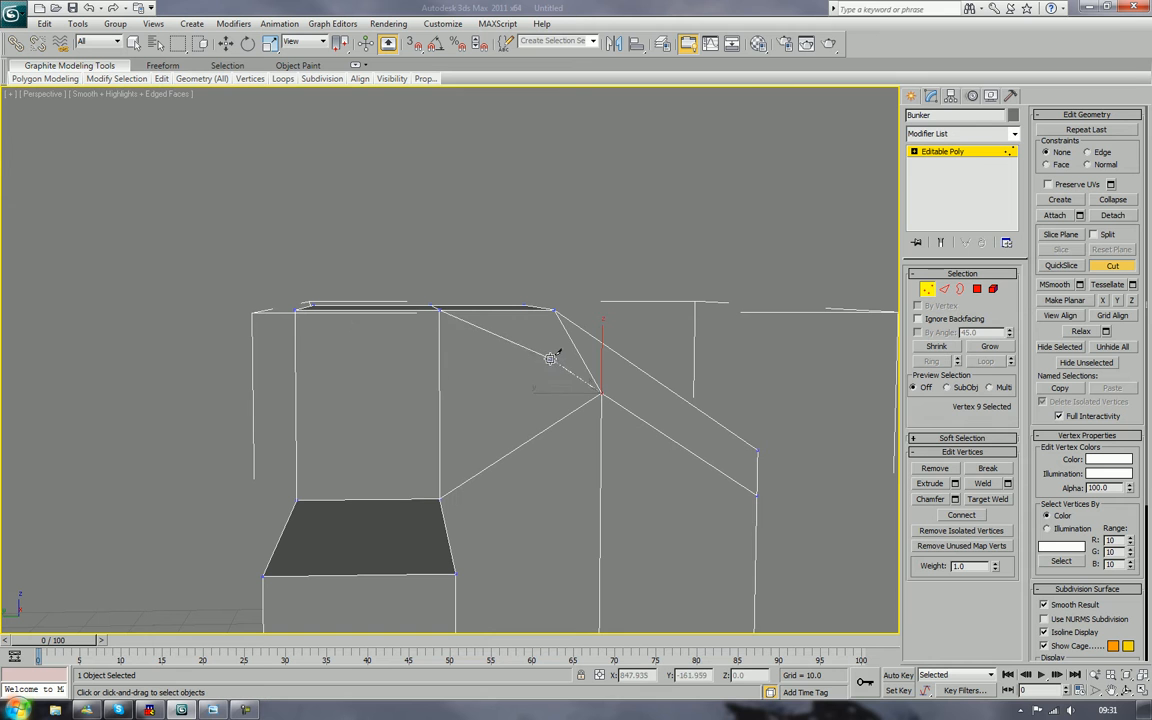
click(549, 358)
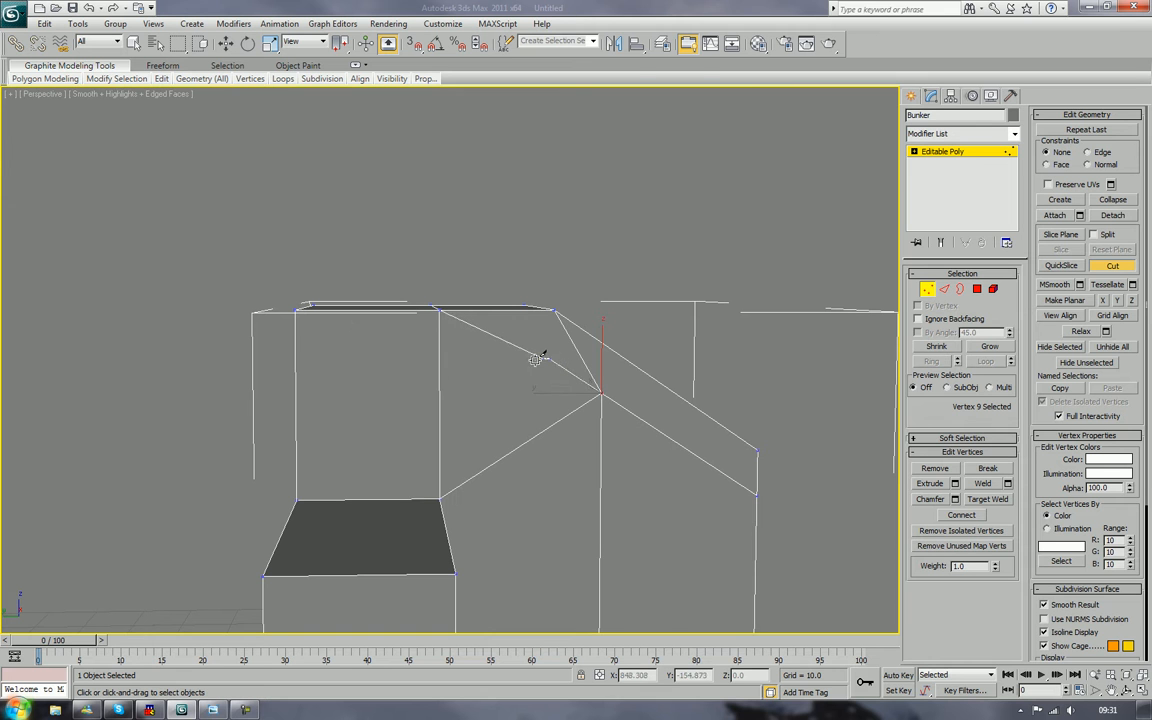
click(439, 357)
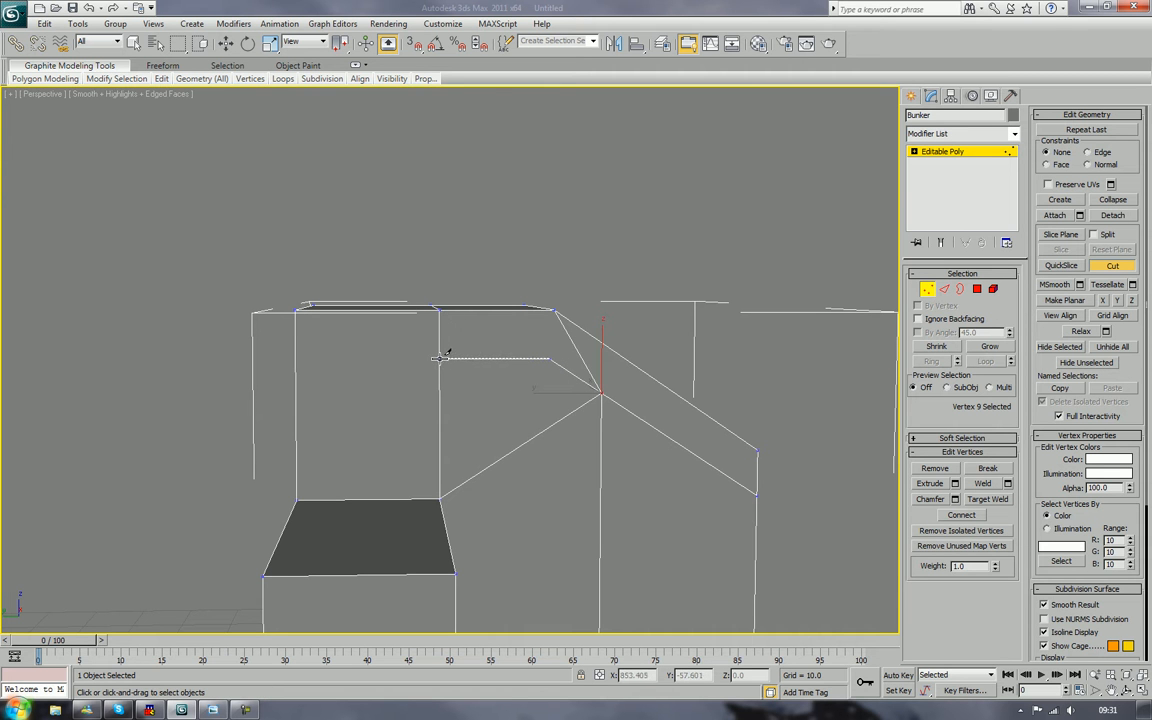
click(294, 358)
Step: Cut edges joining the new corner point to the roof corner above and to the front block's upper inner vertex
alt+middle_drag(669, 389, 582, 386)
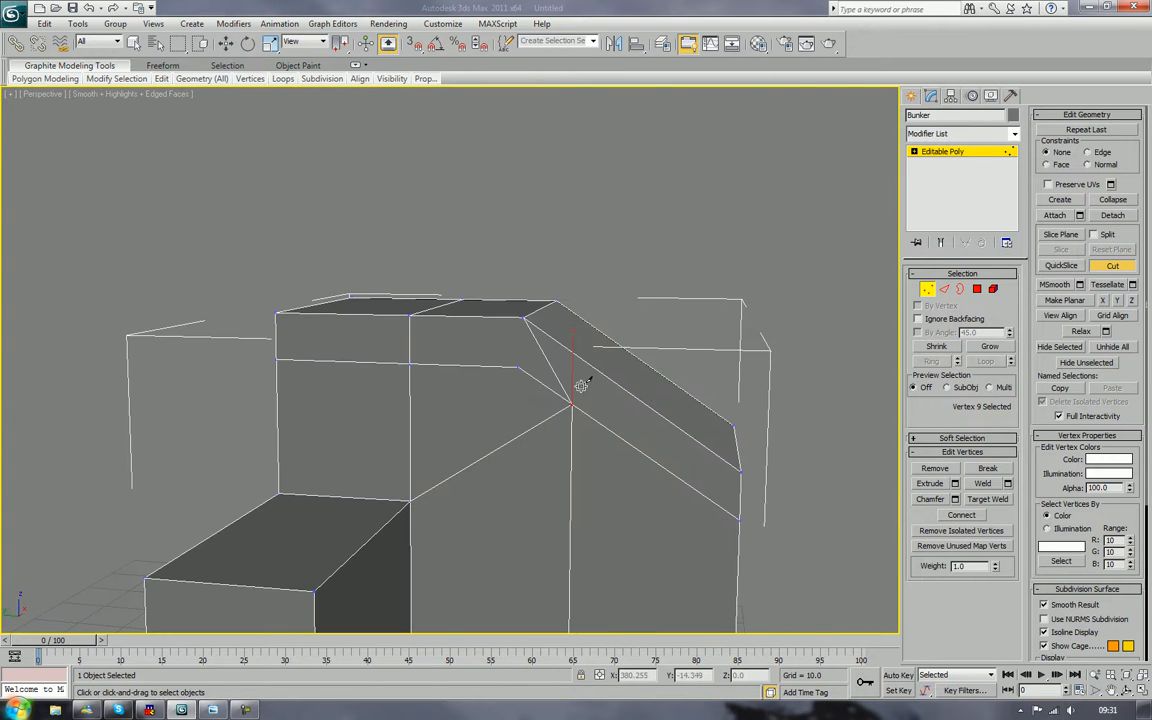
click(516, 366)
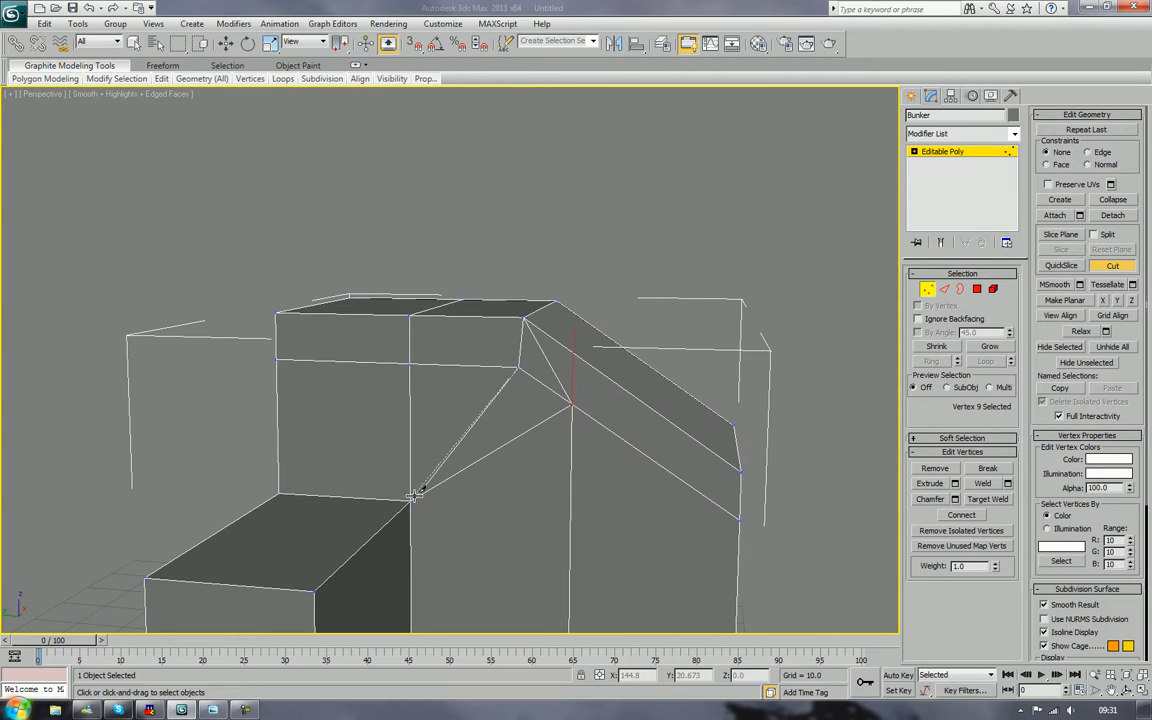
right_click(591, 465)
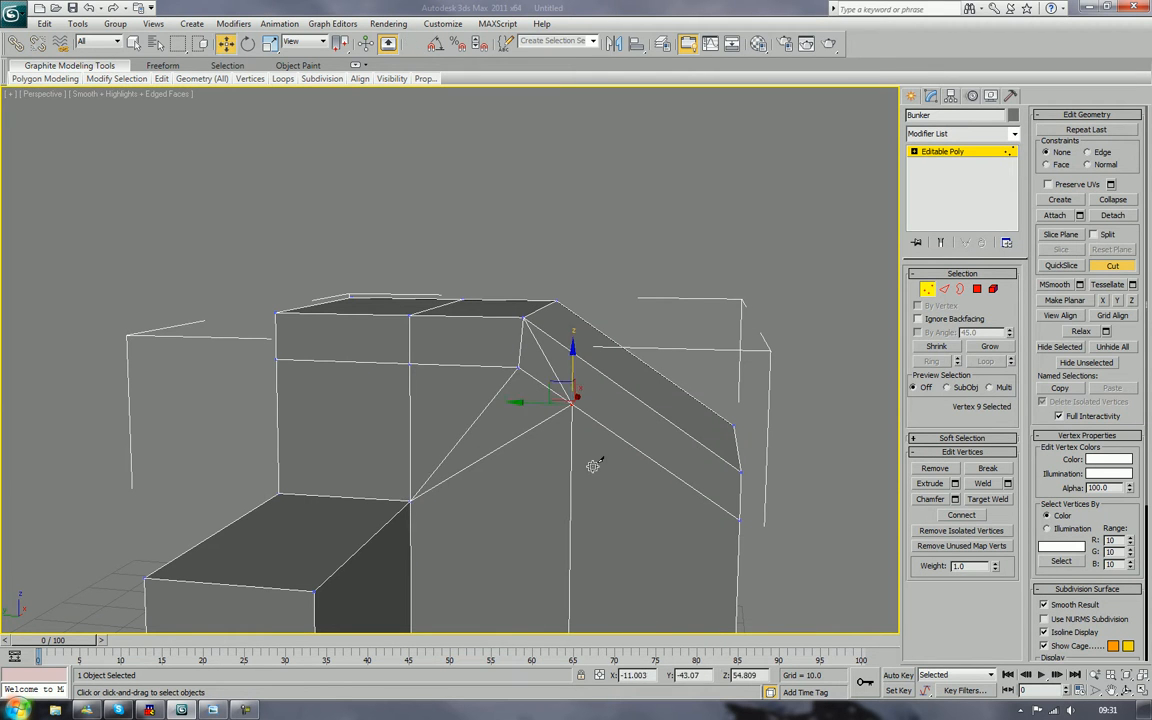
click(767, 281)
Step: Examine the cut edges around the front wall's roof corner, selecting the two horizontal edges below the roof
alt+middle_drag(767, 281, 752, 306)
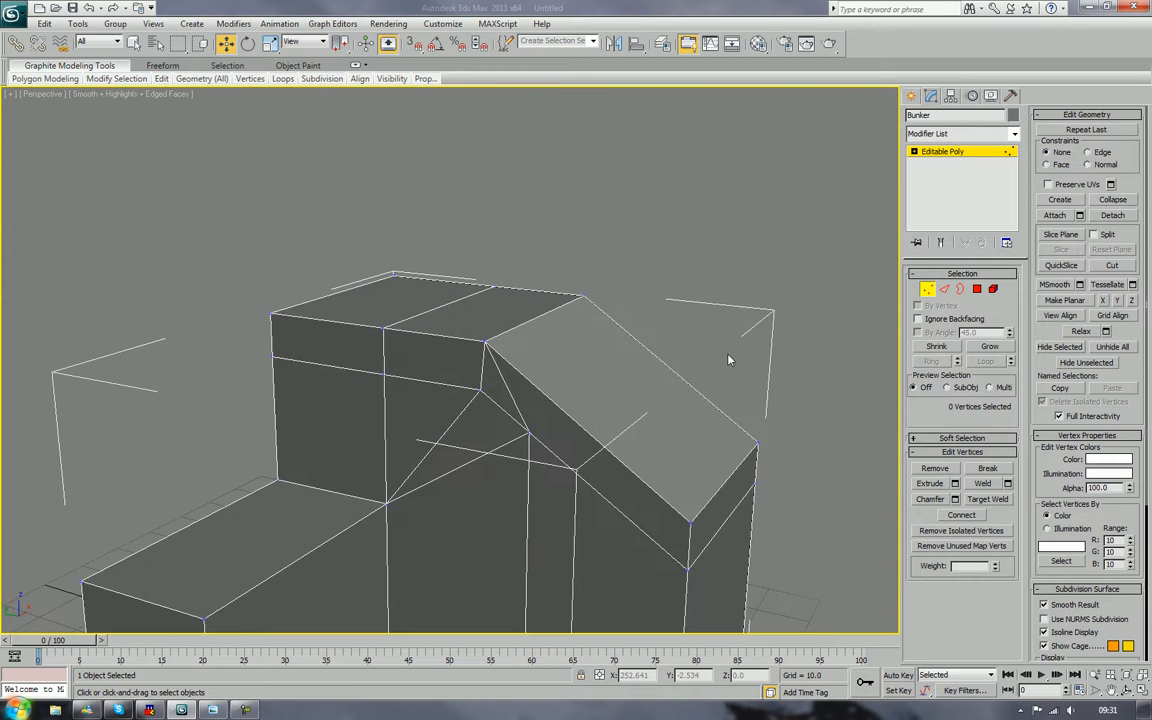
alt+middle_drag(729, 360, 474, 305)
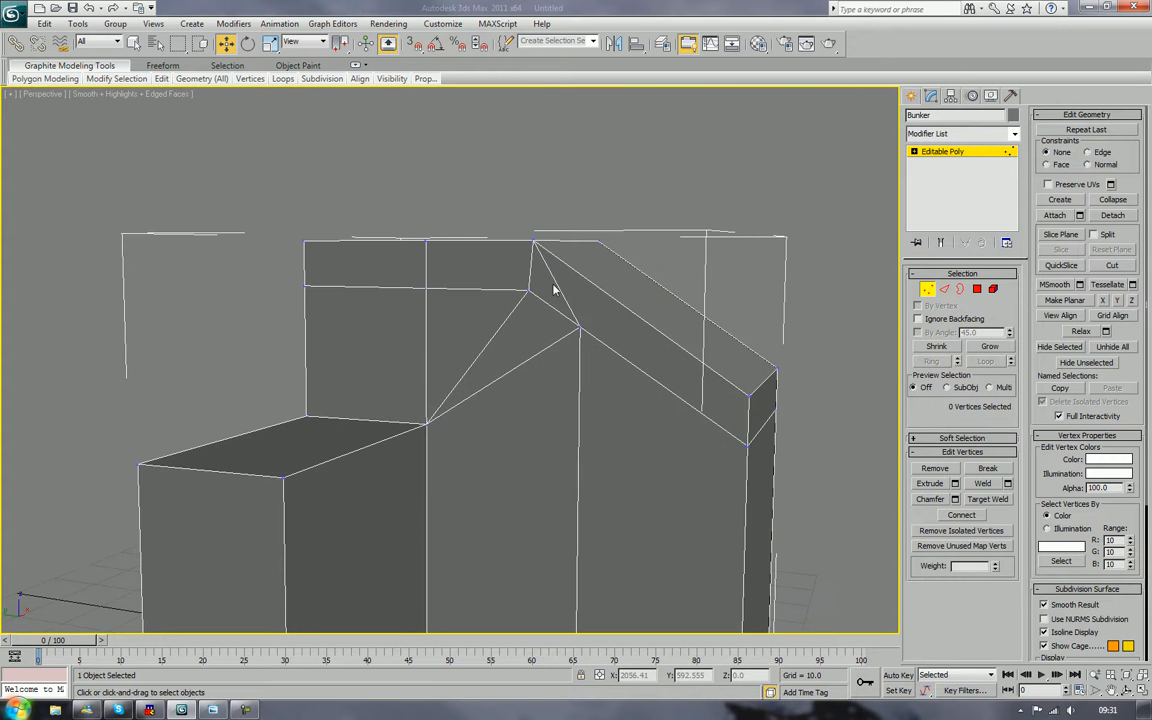
alt+middle_drag(556, 290, 597, 296)
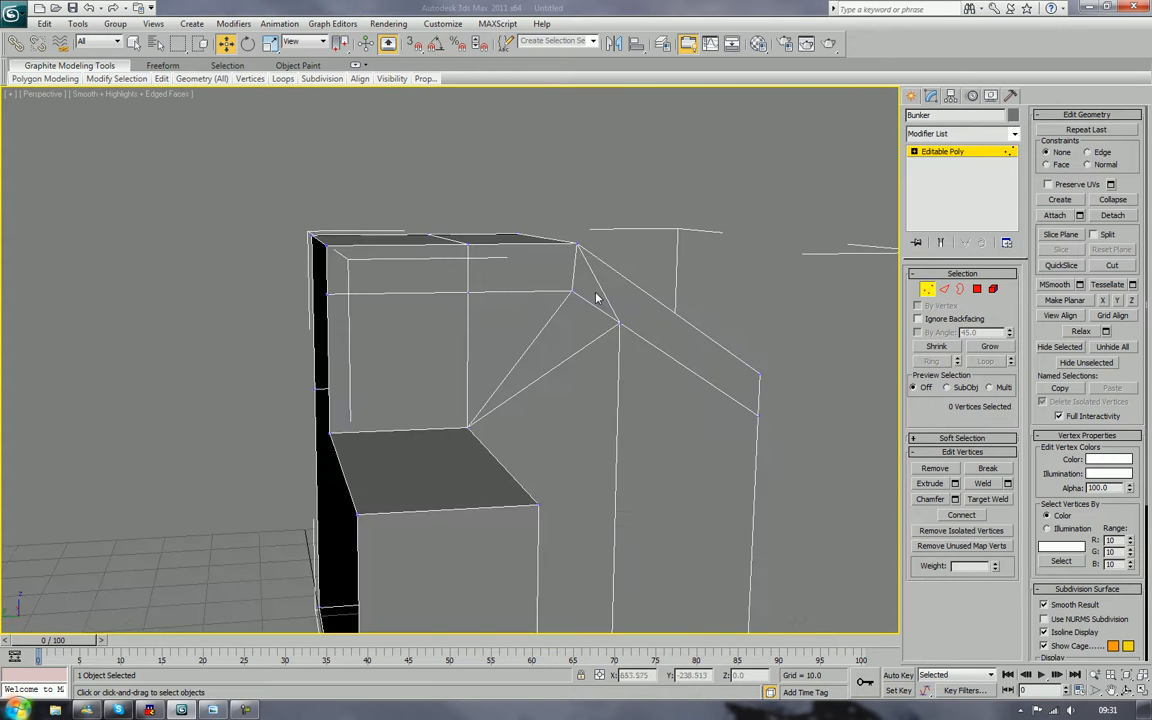
click(945, 290)
click(502, 292)
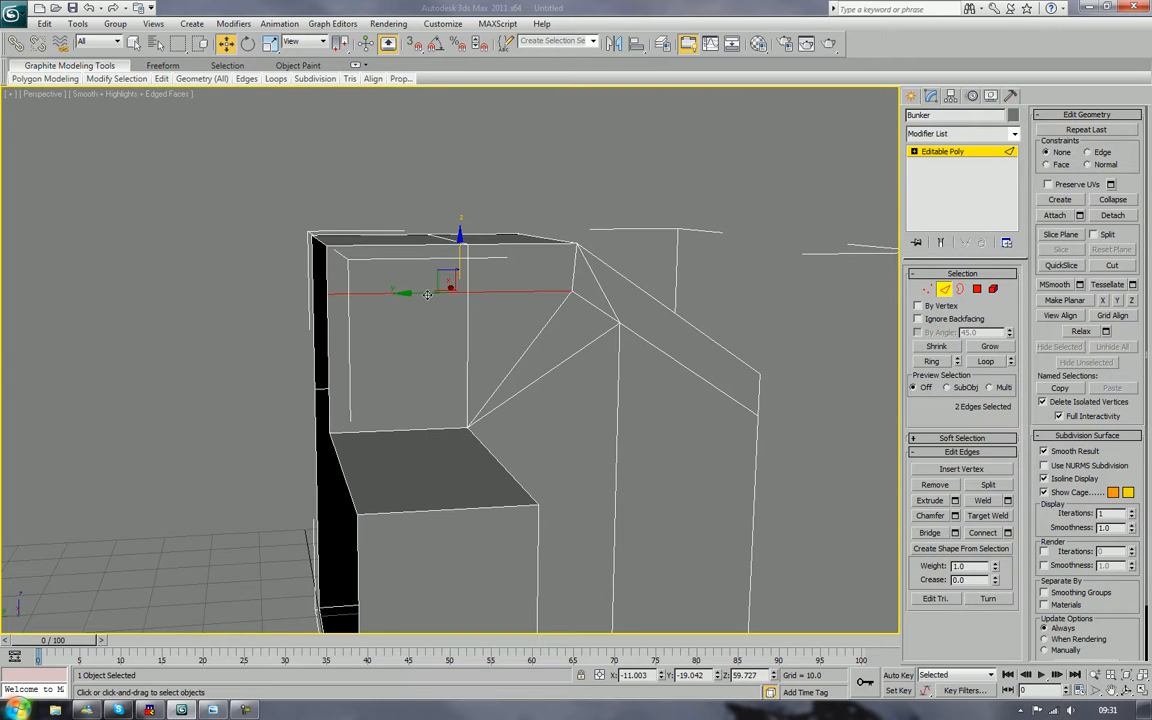
key(r)
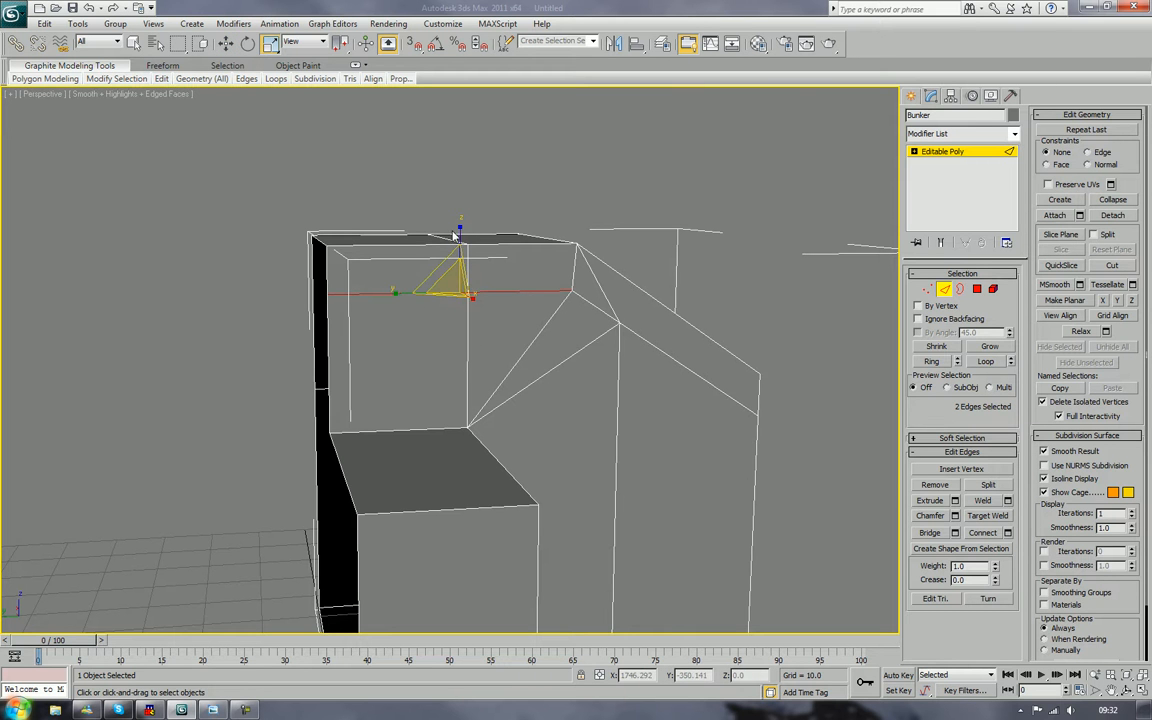
click(947, 291)
mouse_move(835, 300)
alt+middle_down()
mouse_move(807, 285)
mouse_move(797, 296)
mouse_move(820, 301)
mouse_move(744, 307)
mouse_move(766, 291)
alt+middle_up()
alt+middle_drag(730, 360, 778, 317)
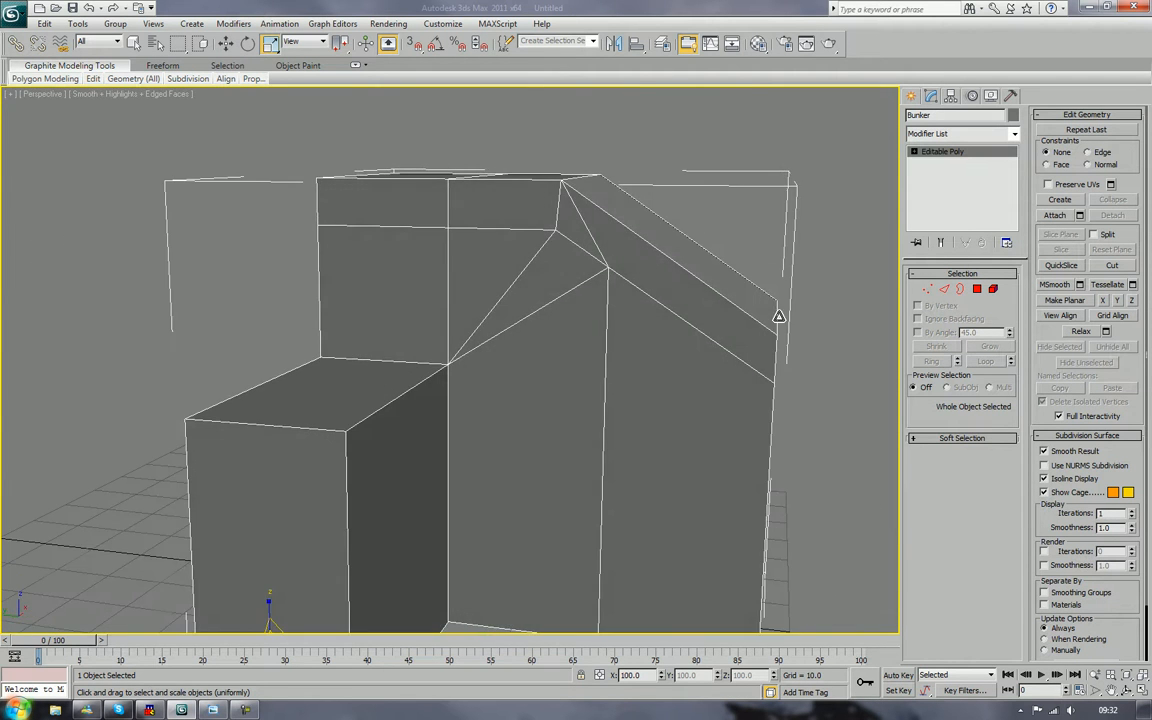
Step: Connect the bunker's vertical wall edges with a horizontal edge loop around the walls and scale the loop flat along Z
middle_drag(649, 399, 648, 311)
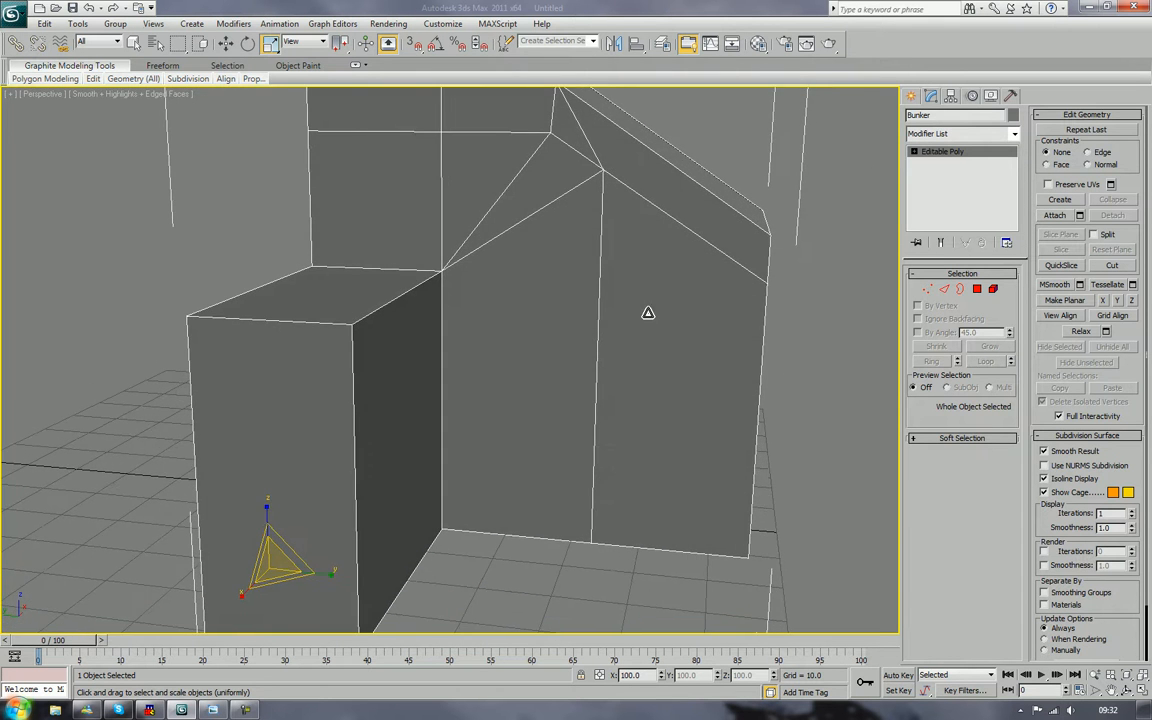
alt+middle_drag(612, 414, 694, 288)
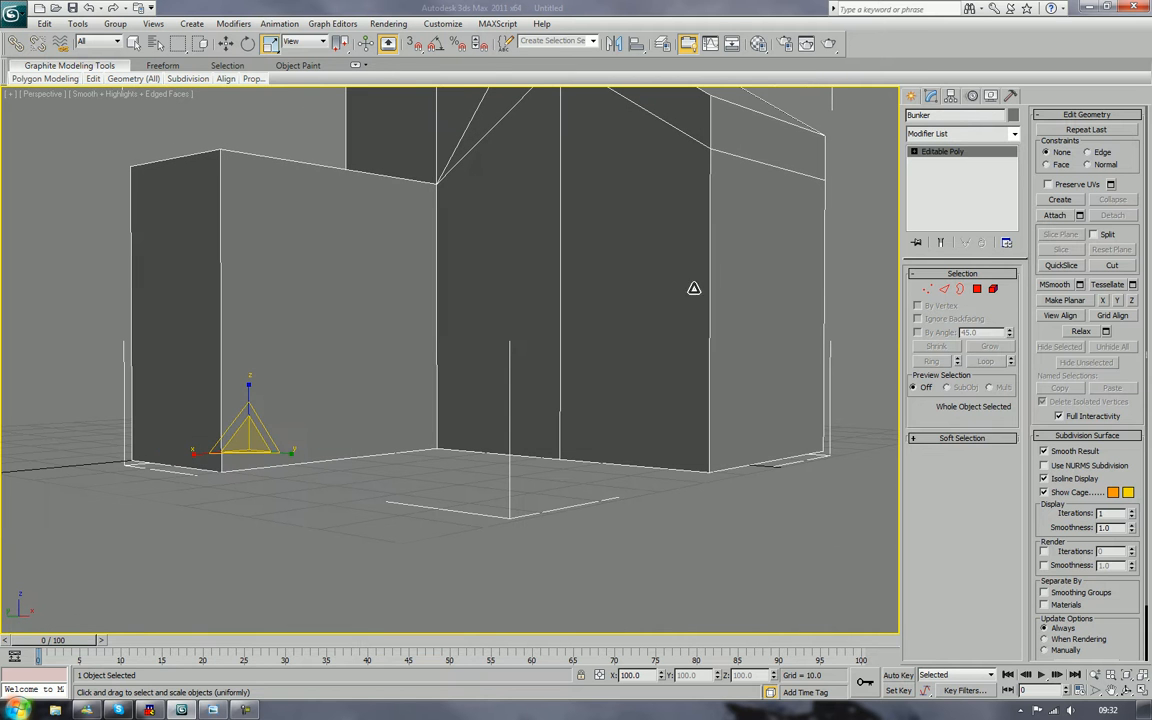
click(945, 289)
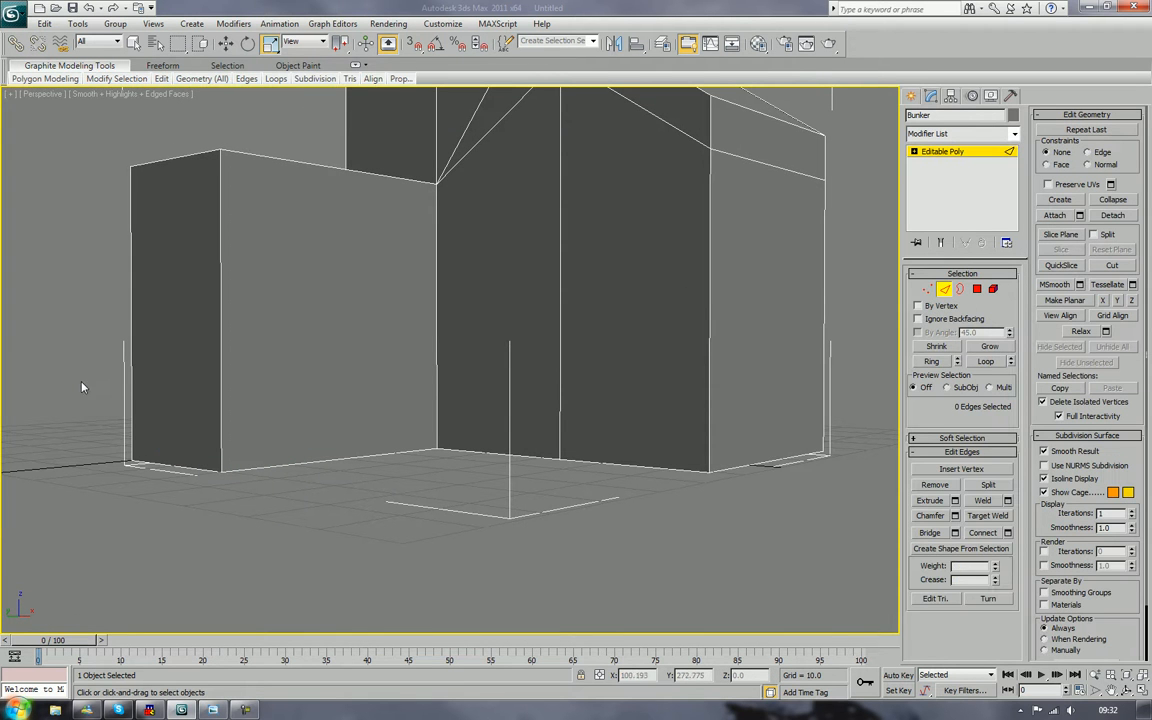
drag(83, 387, 853, 397)
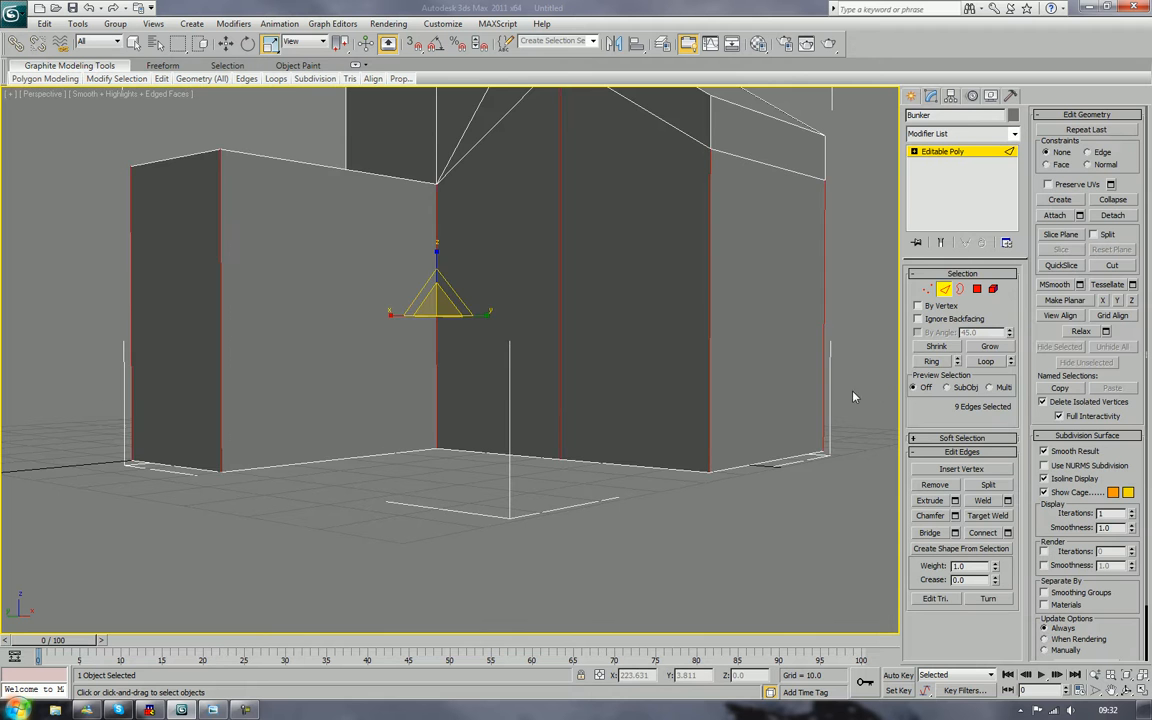
mouse_move(853, 397)
alt+middle_down()
mouse_move(656, 386)
mouse_move(836, 391)
alt+middle_up()
click(985, 533)
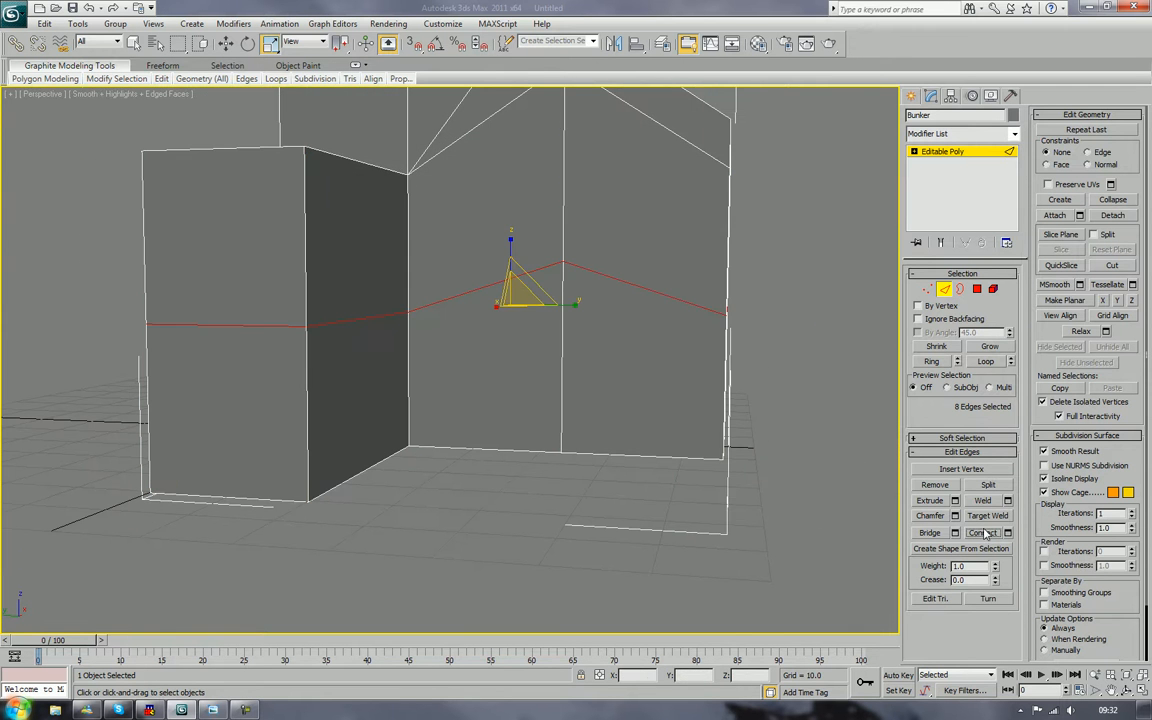
mouse_move(833, 337)
alt+middle_down()
mouse_move(645, 346)
mouse_move(843, 355)
mouse_move(812, 342)
alt+middle_up()
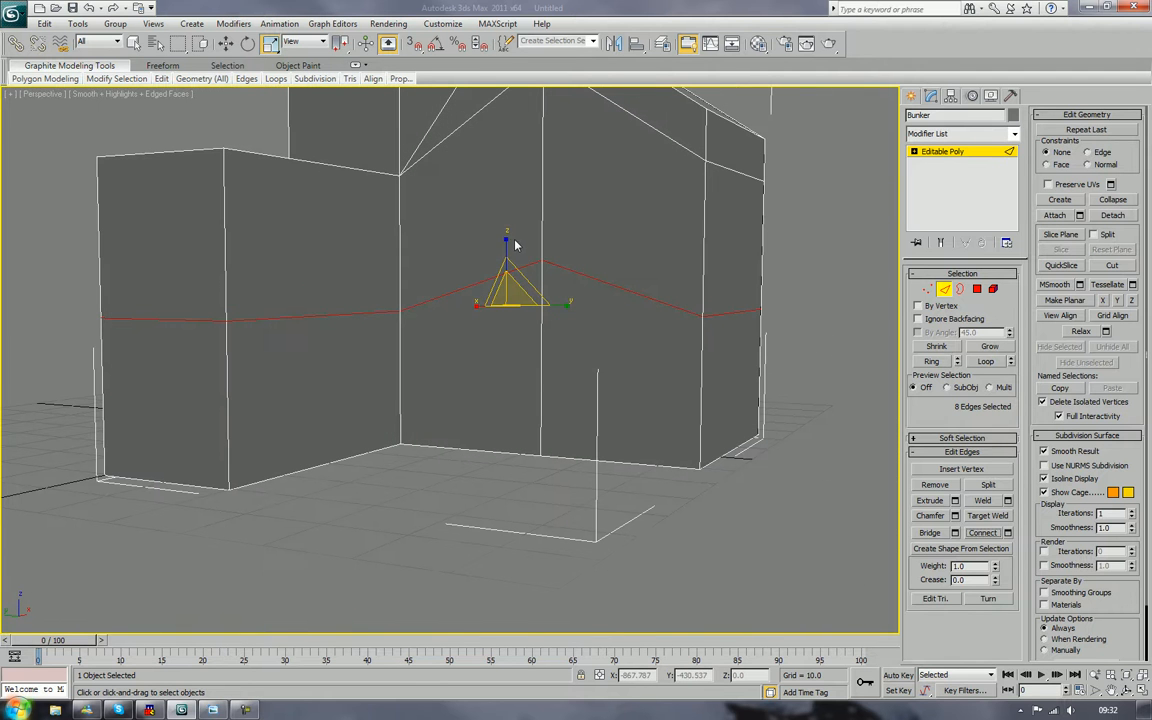
drag(506, 244, 509, 406)
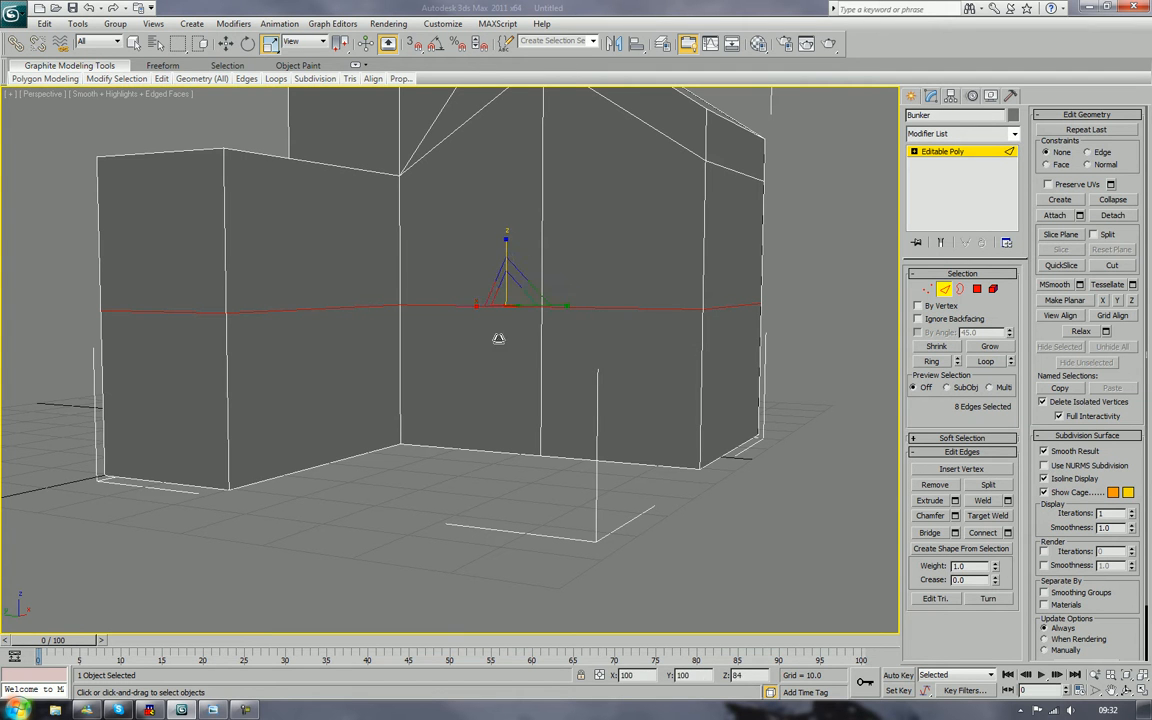
Step: Move the flattened edge loop straight down to just above the base of the walls and leave edge editing
key(w)
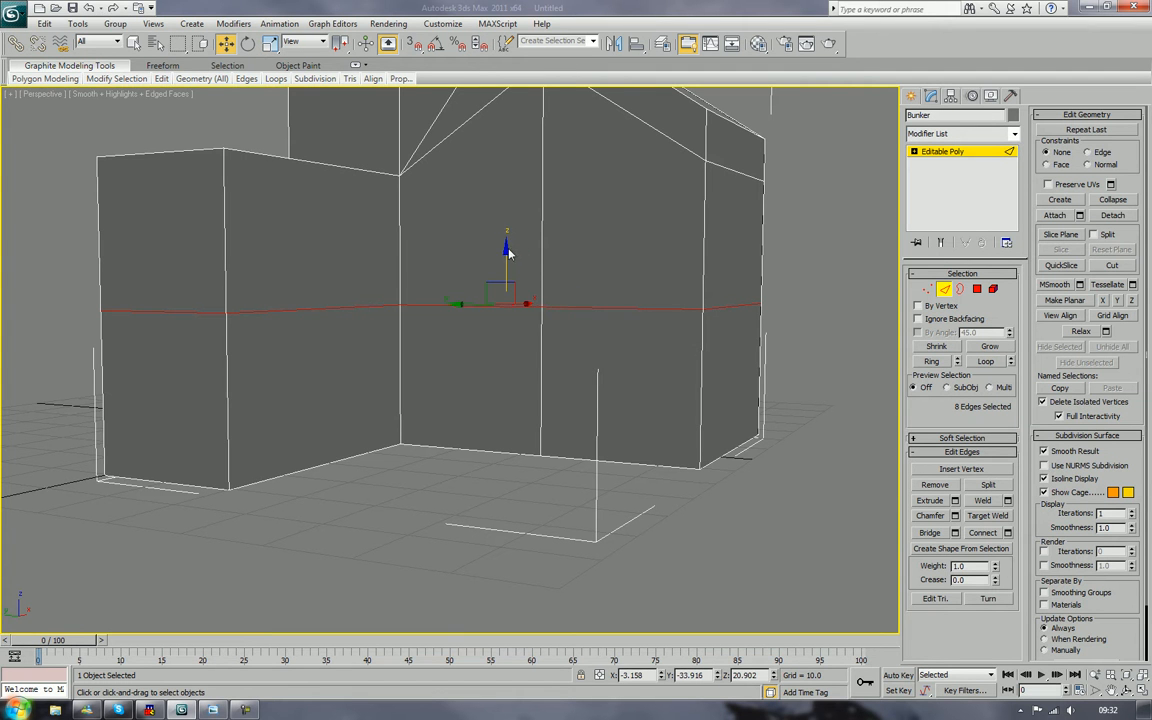
drag(506, 248, 497, 353)
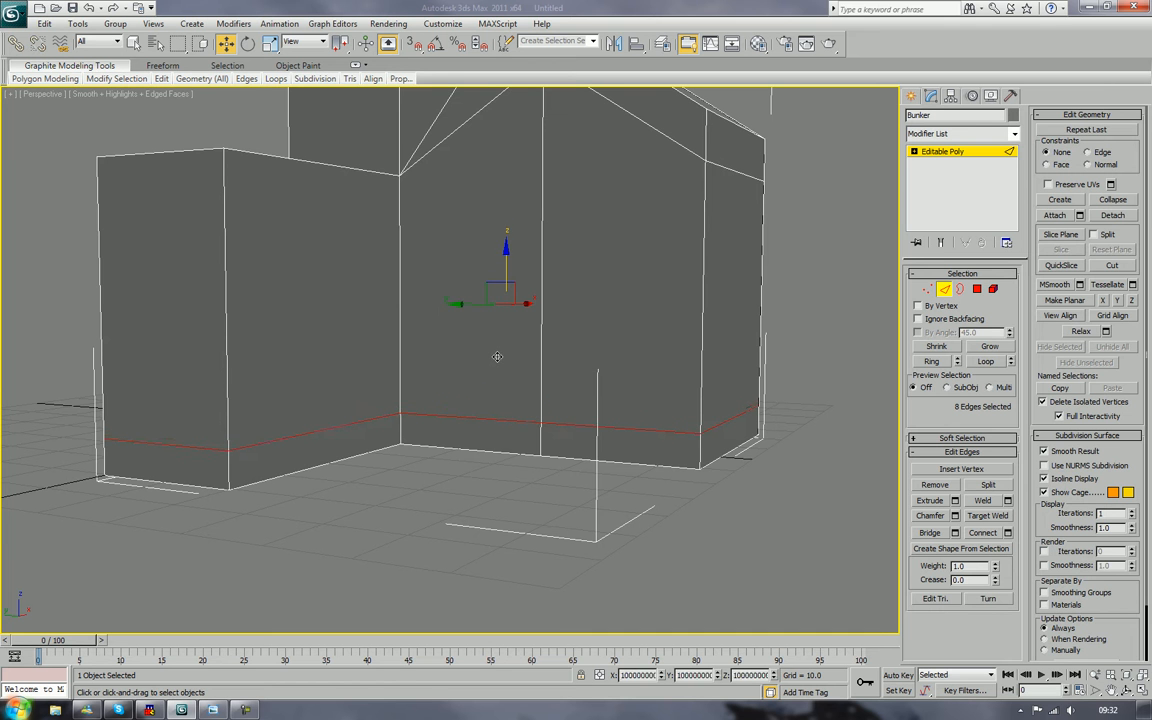
click(688, 452)
click(944, 289)
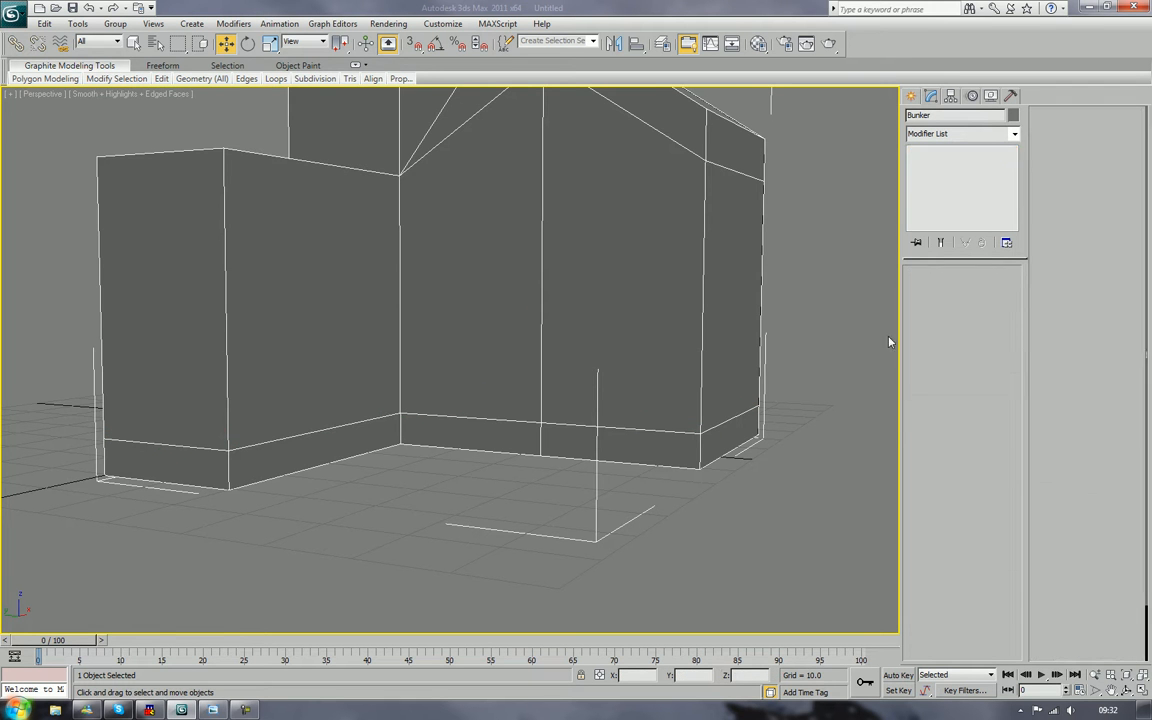
Step: Create a narrow upright box about 33.5 units tall beside the bunker's outer side wall
scroll(866, 347, down, 5)
alt+middle_drag(727, 355, 666, 369)
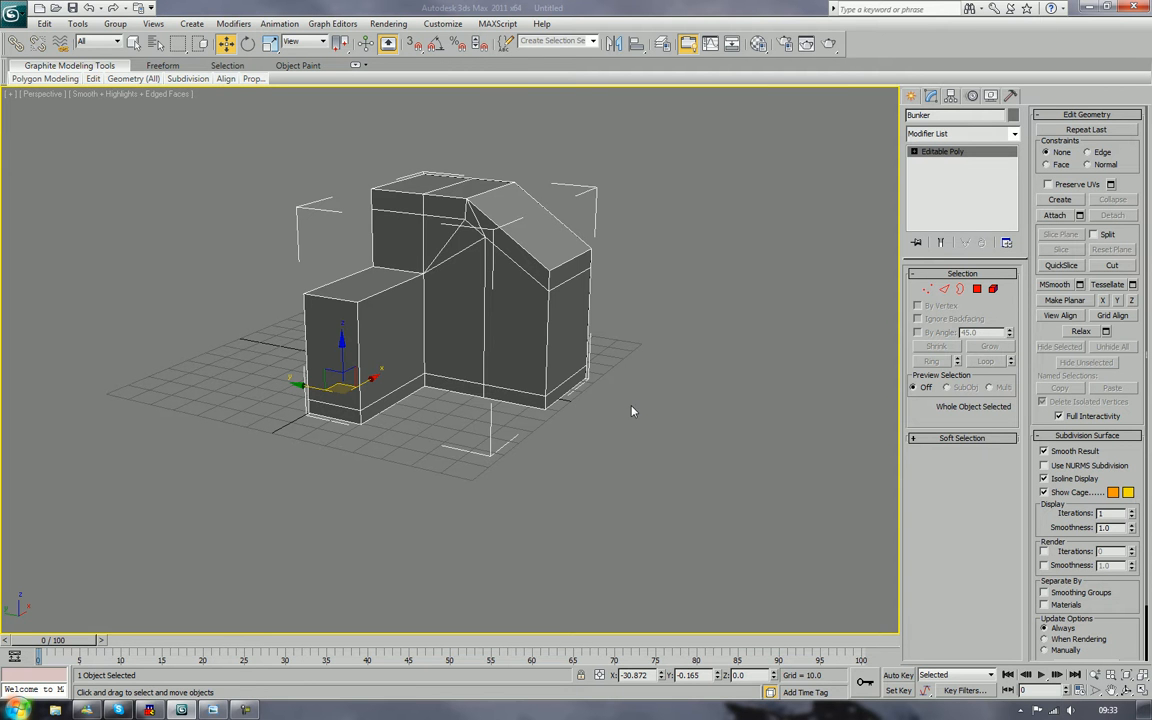
scroll(632, 411, up, 10)
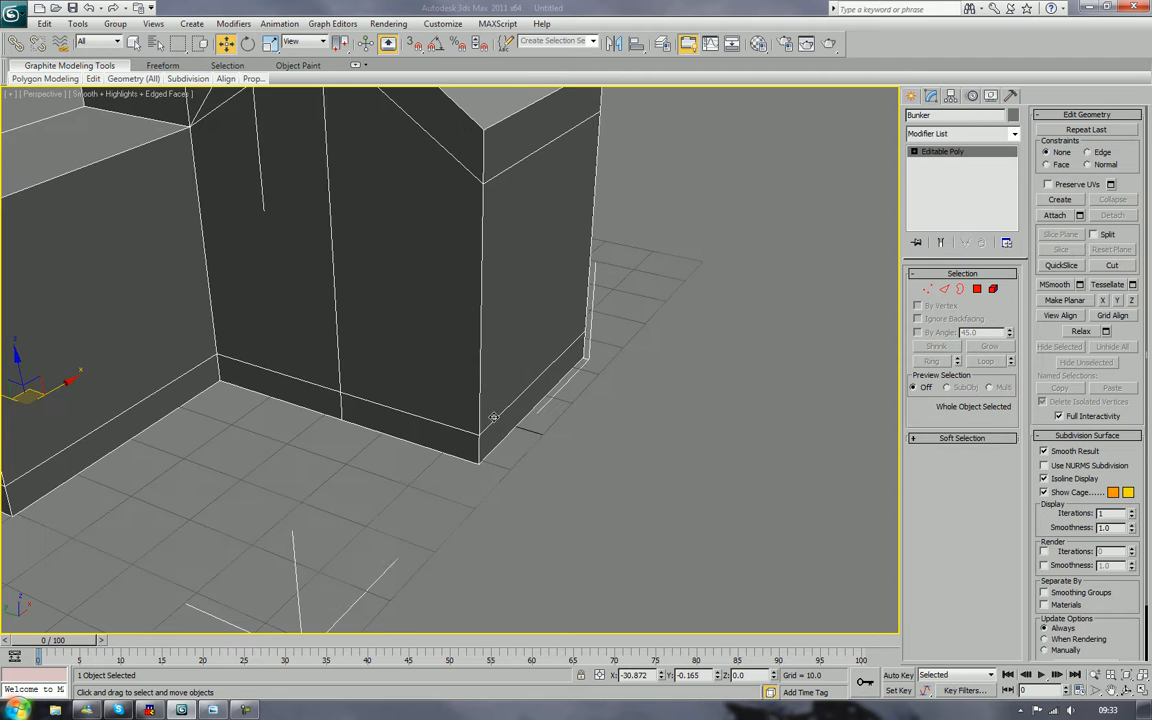
alt+middle_drag(493, 416, 526, 426)
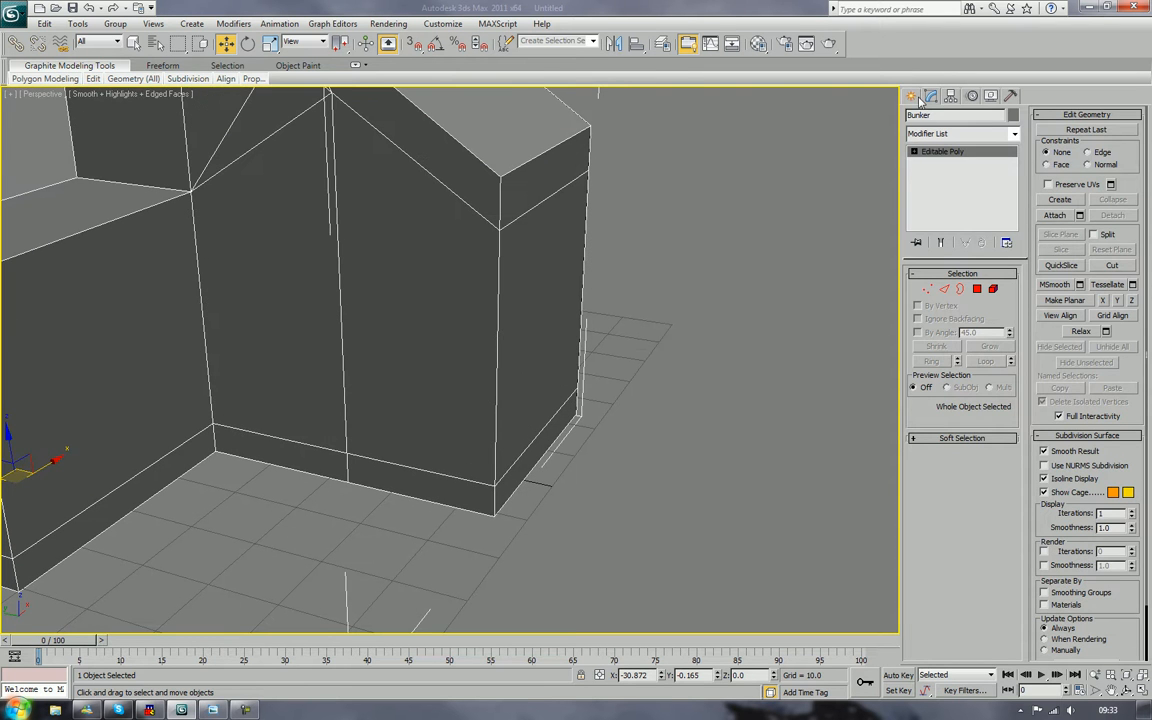
click(914, 97)
click(935, 184)
mouse_move(604, 481)
middle_down()
mouse_move(623, 448)
mouse_move(612, 496)
middle_up()
drag(583, 483, 718, 546)
click(662, 287)
key(w)
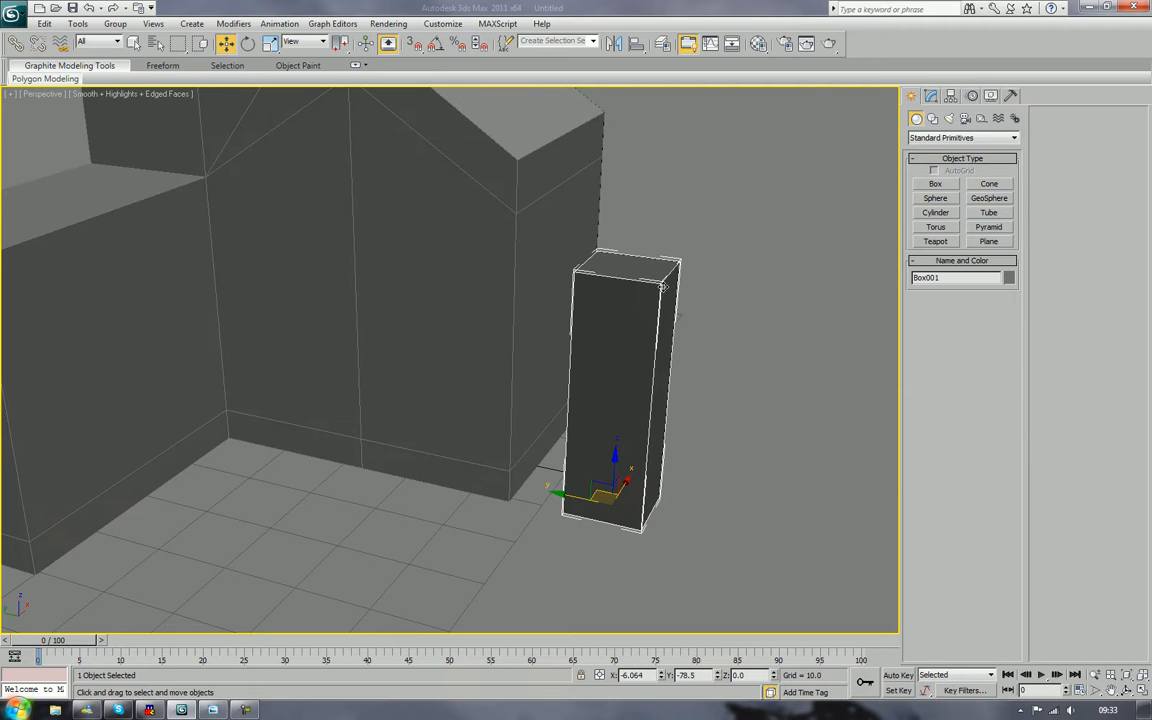
Step: Convert the new box to an editable poly and lower its outer top edge to a height of about 27.35 units
right_click(654, 344)
mouse_move(681, 460)
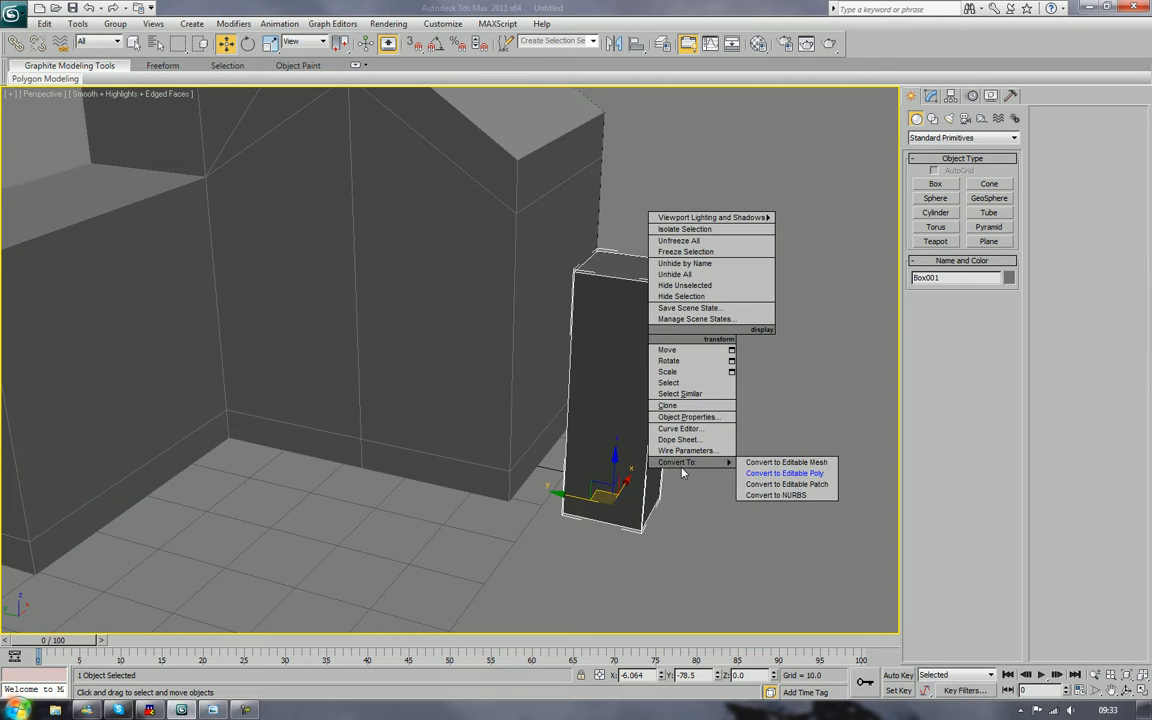
click(780, 473)
key(2)
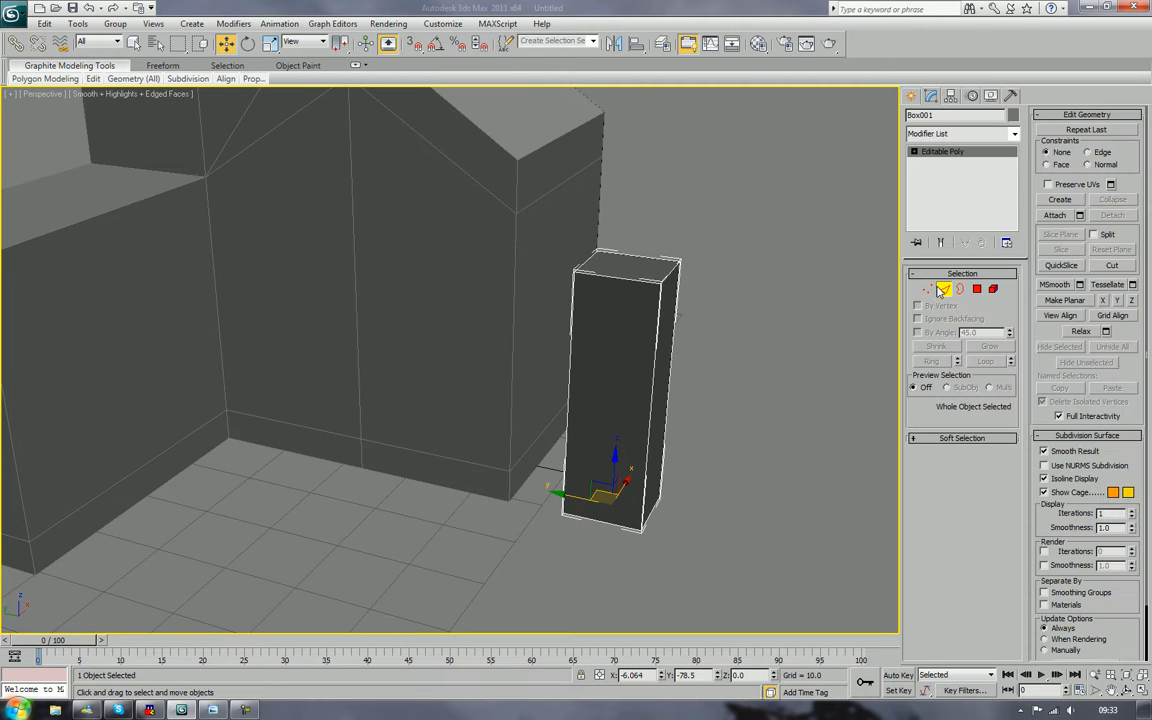
click(665, 275)
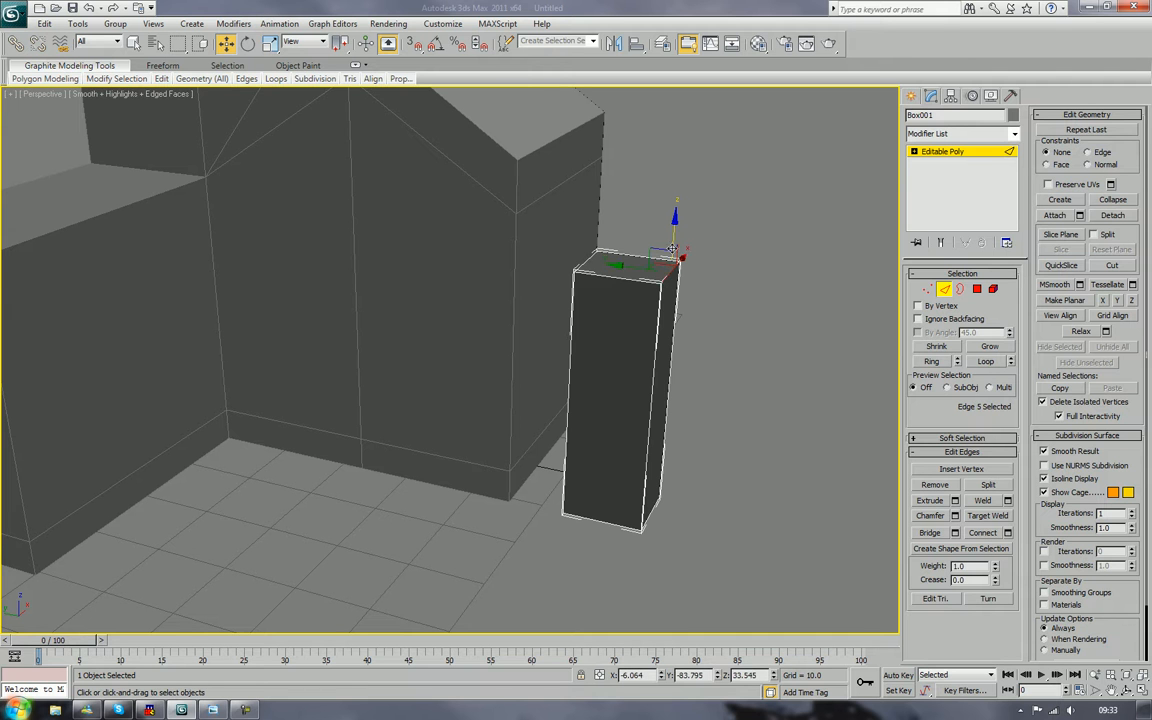
drag(672, 238, 668, 287)
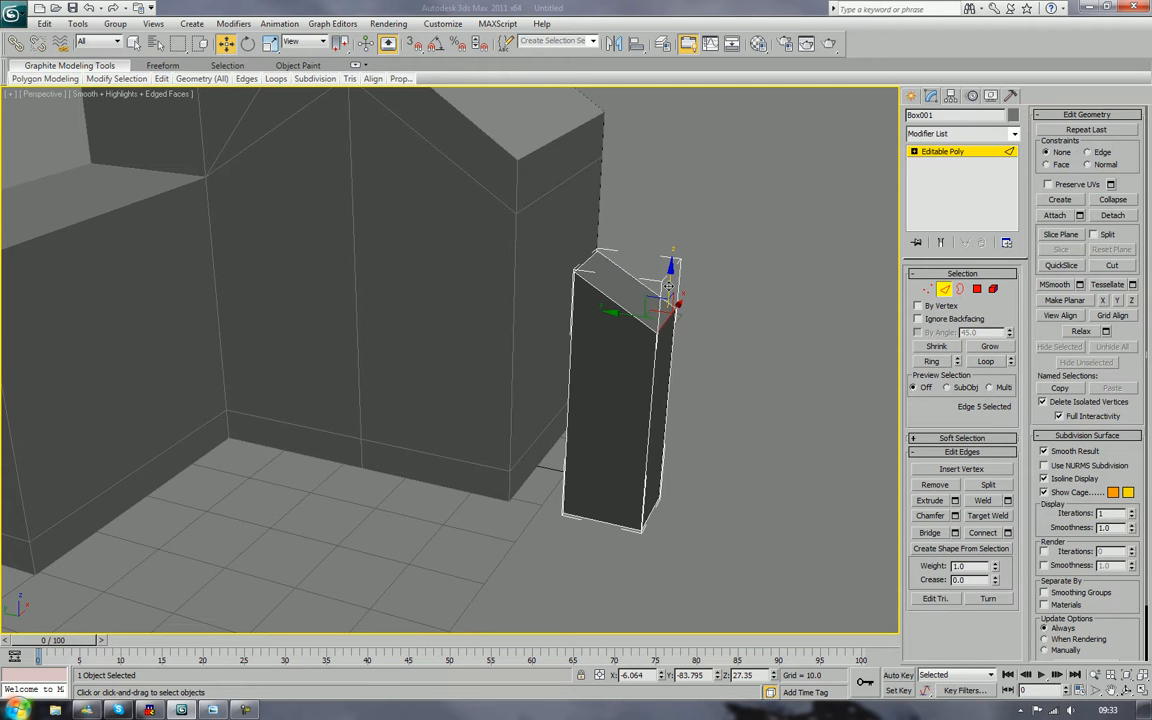
key(2)
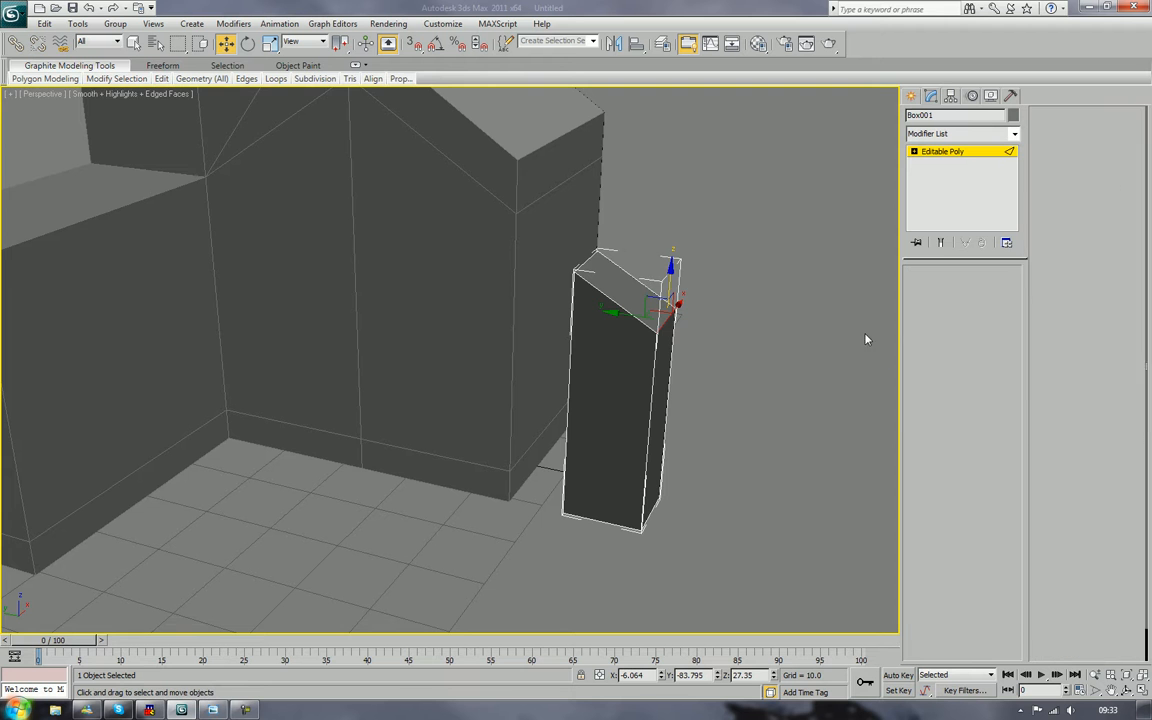
Step: Select the four vertical edges of the sloped box, leave edge editing and delete the whole box
alt+middle_drag(812, 383, 752, 367)
scroll(808, 384, up, 3)
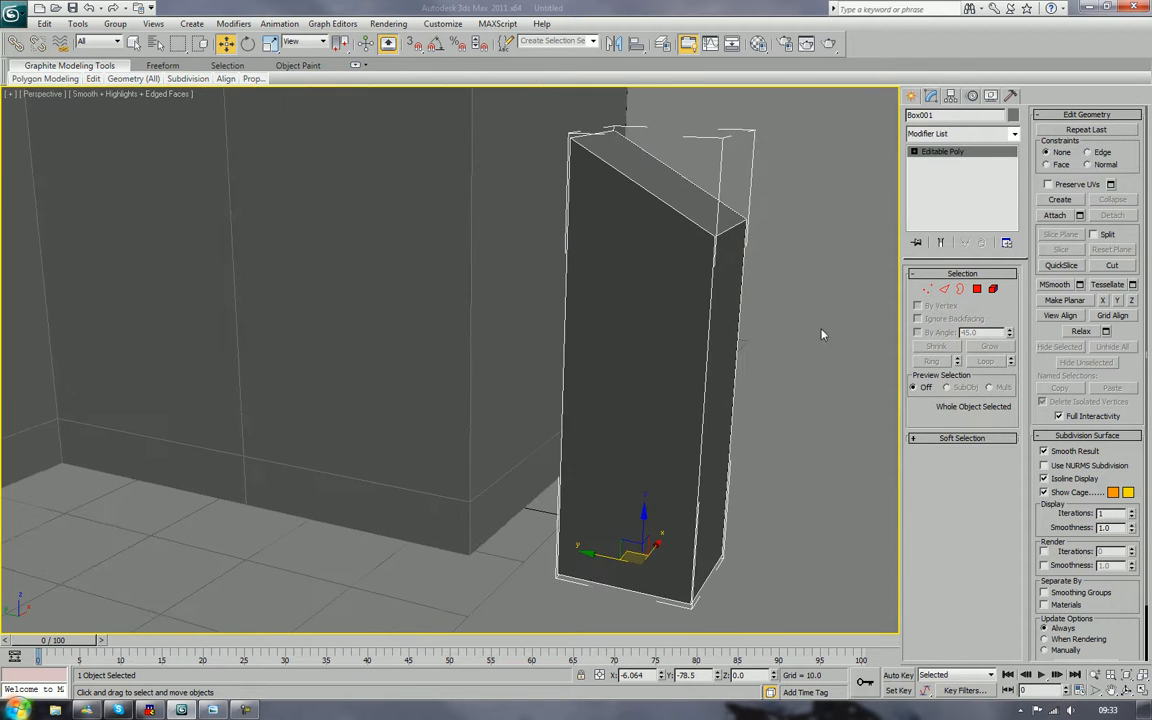
click(944, 289)
alt+middle_drag(776, 321, 796, 314)
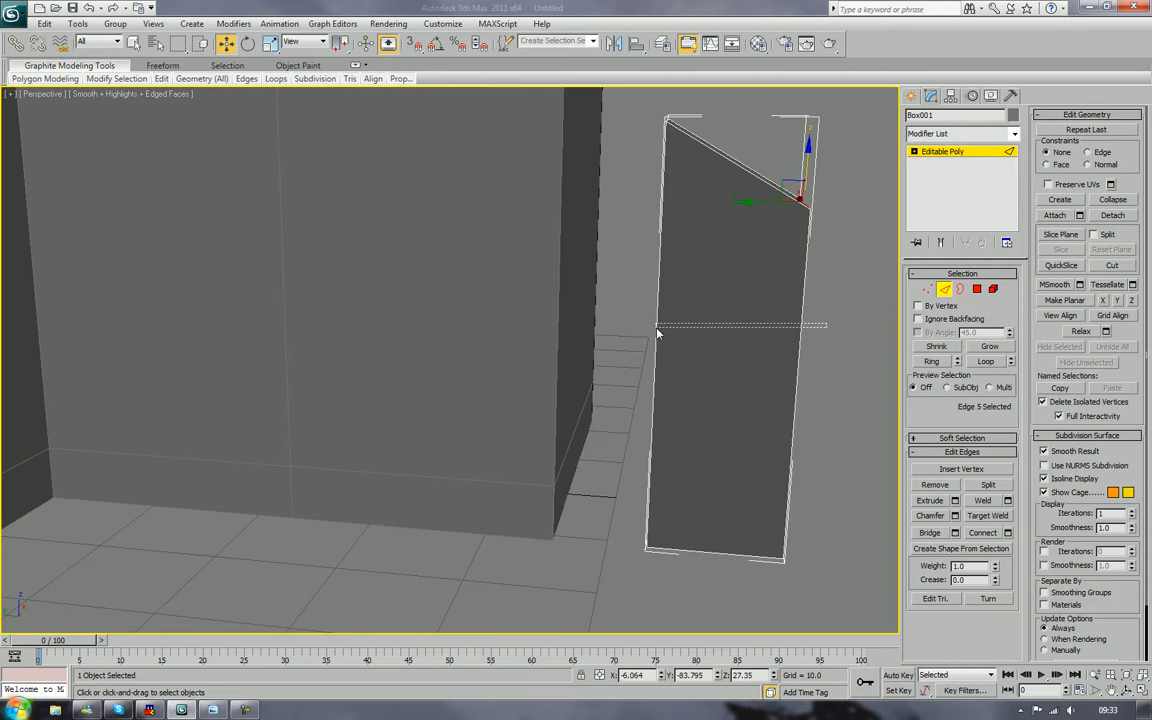
drag(656, 328, 657, 329)
alt+middle_drag(700, 326, 642, 346)
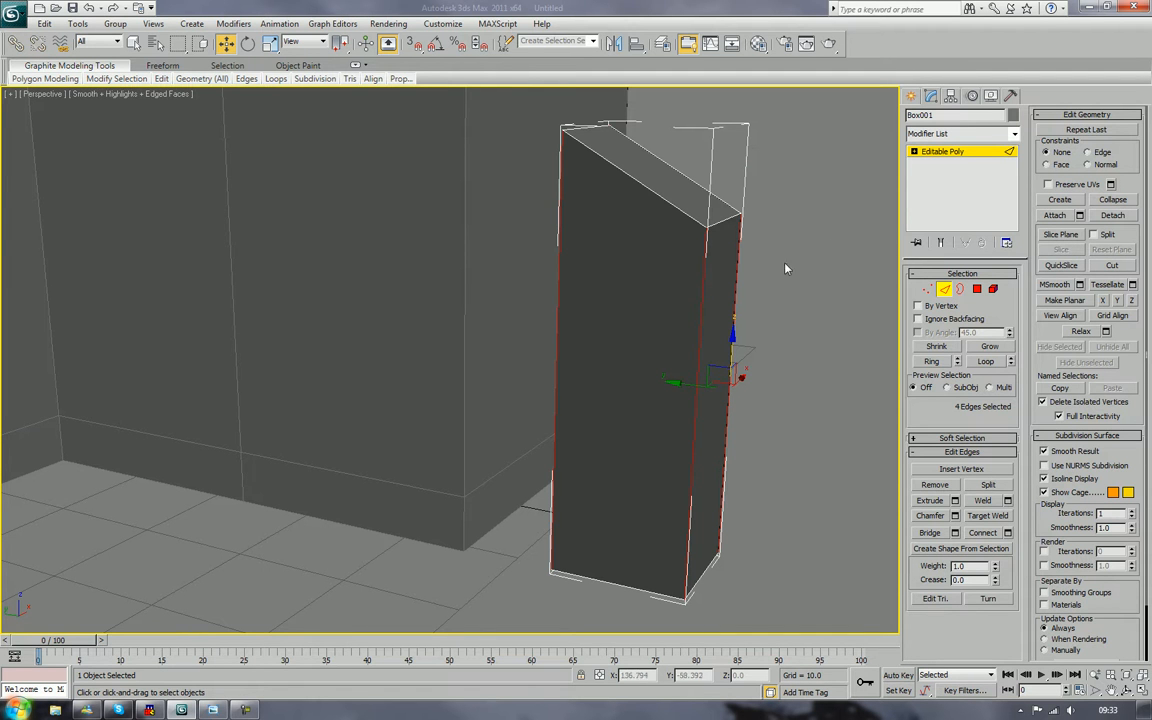
click(944, 289)
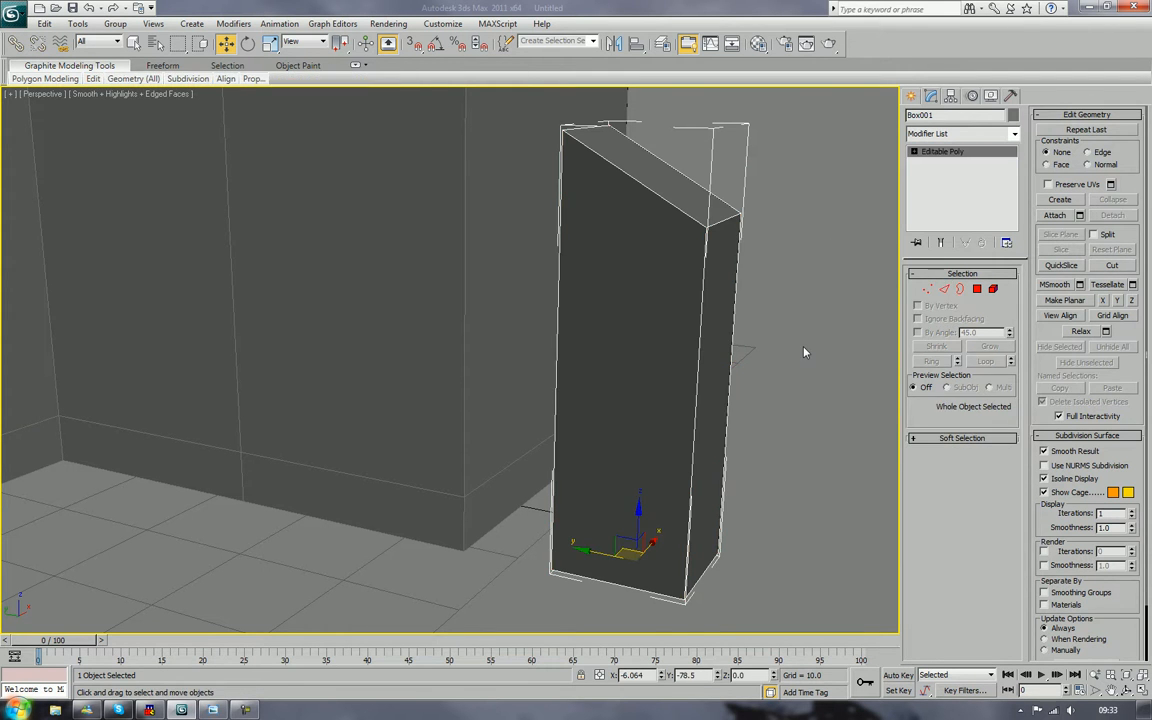
scroll(802, 370, down, 5)
key(Delete)
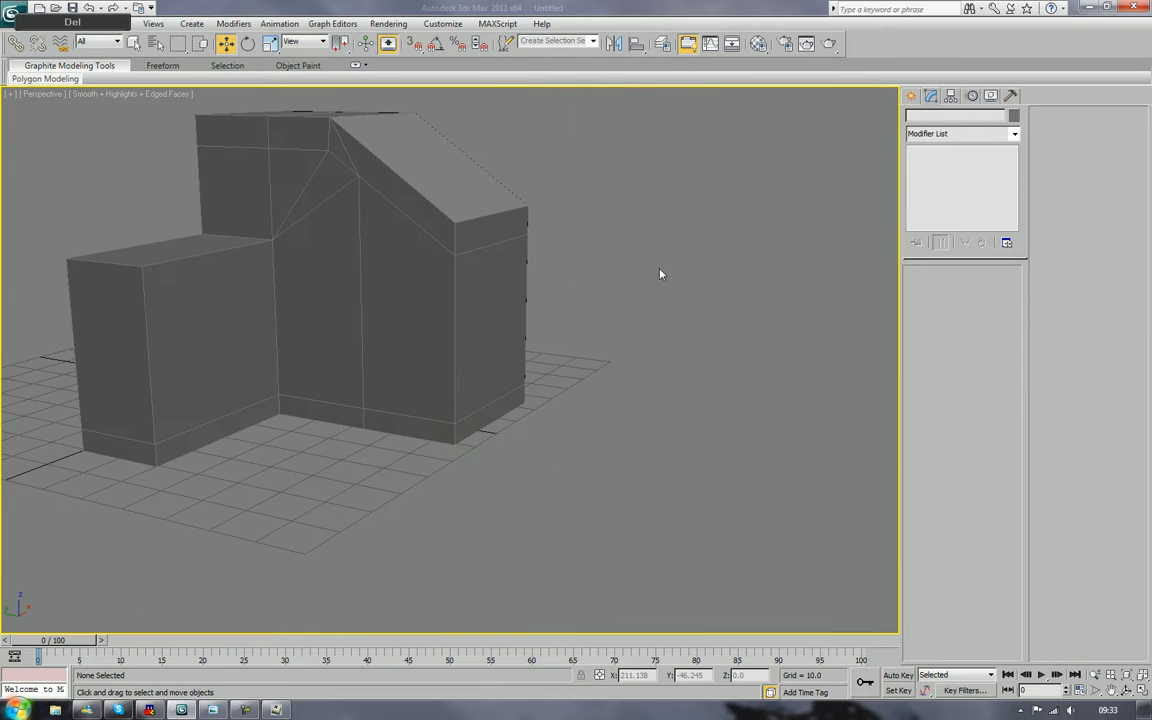
Step: Create a tall narrow box about 9.56 by 11.16 by 58.12 units beside the bunker's lower outer corner
scroll(660, 274, down, 4)
alt+middle_drag(625, 249, 541, 351)
scroll(640, 270, up, 3)
scroll(569, 302, up, 8)
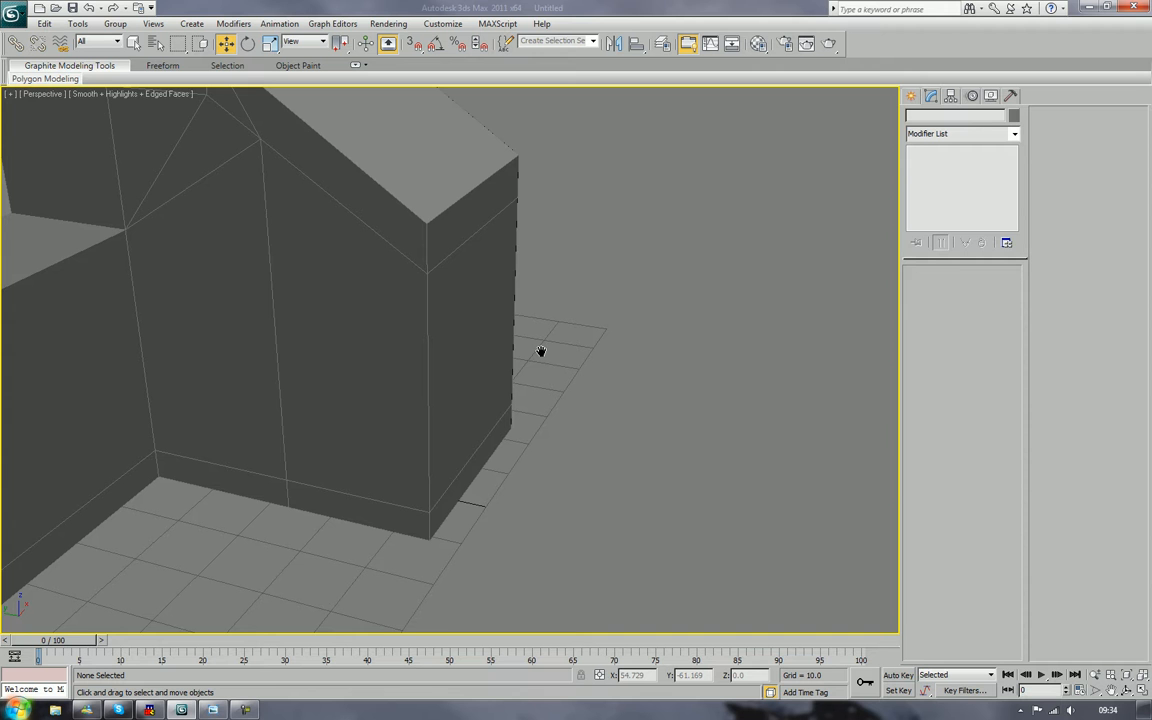
middle_drag(561, 355, 576, 378)
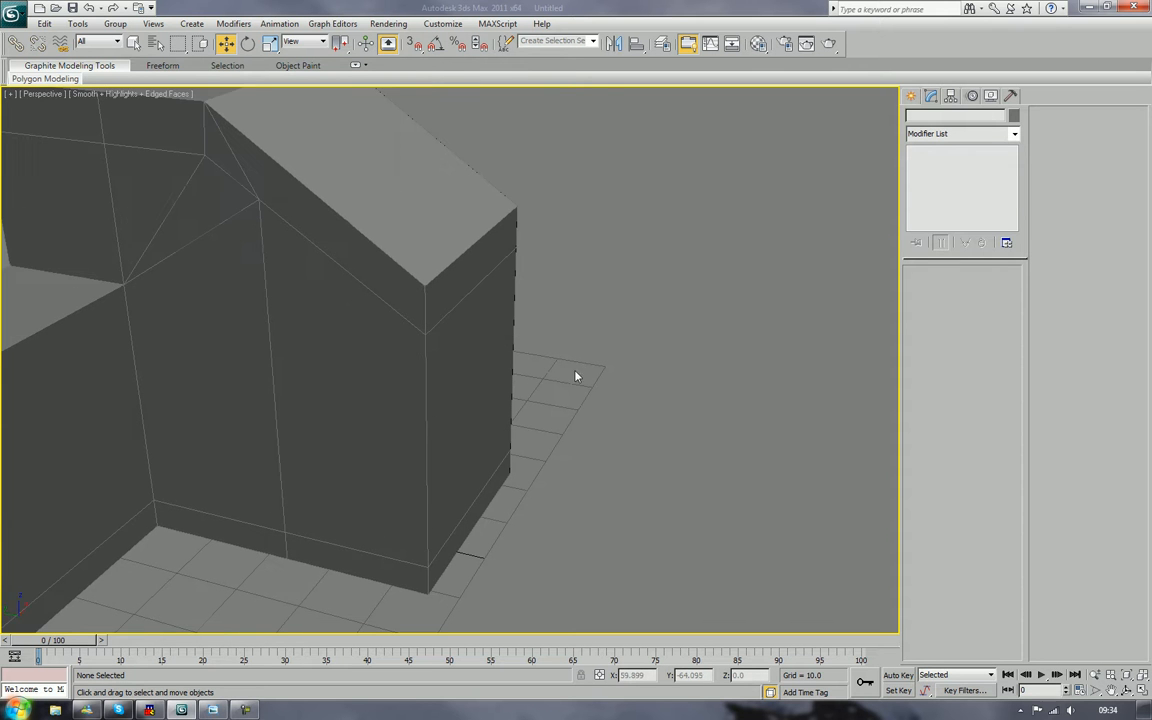
click(908, 101)
middle_drag(700, 291, 738, 214)
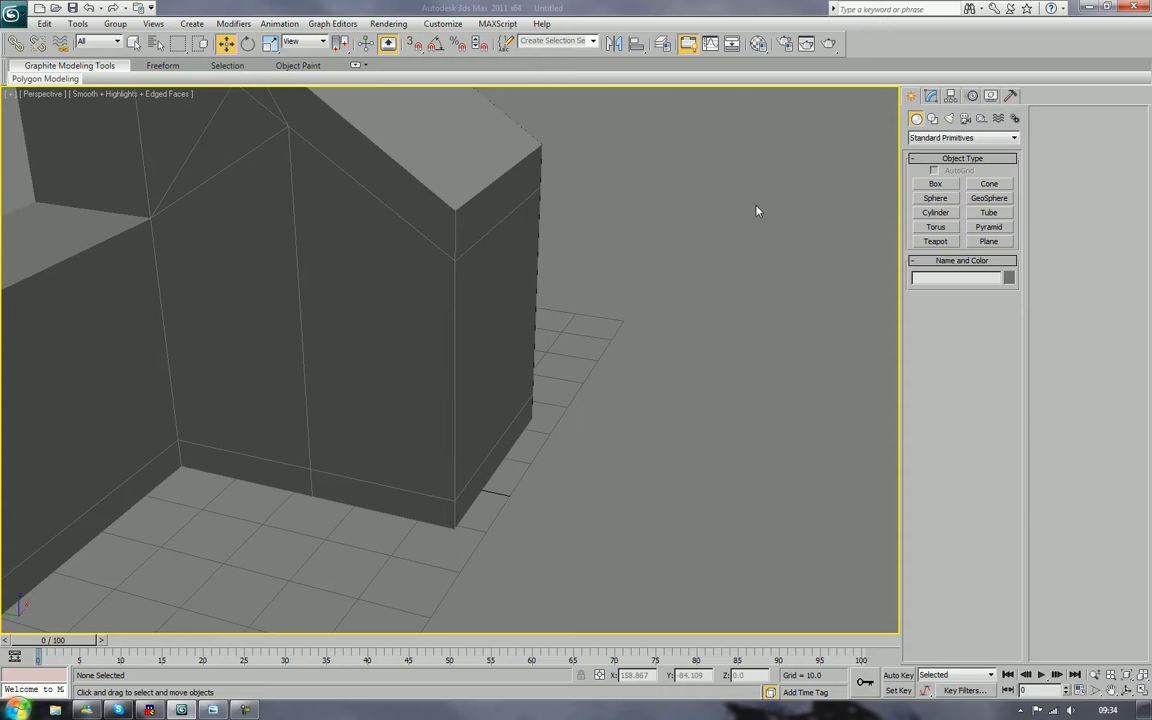
middle_drag(662, 295, 663, 267)
click(936, 184)
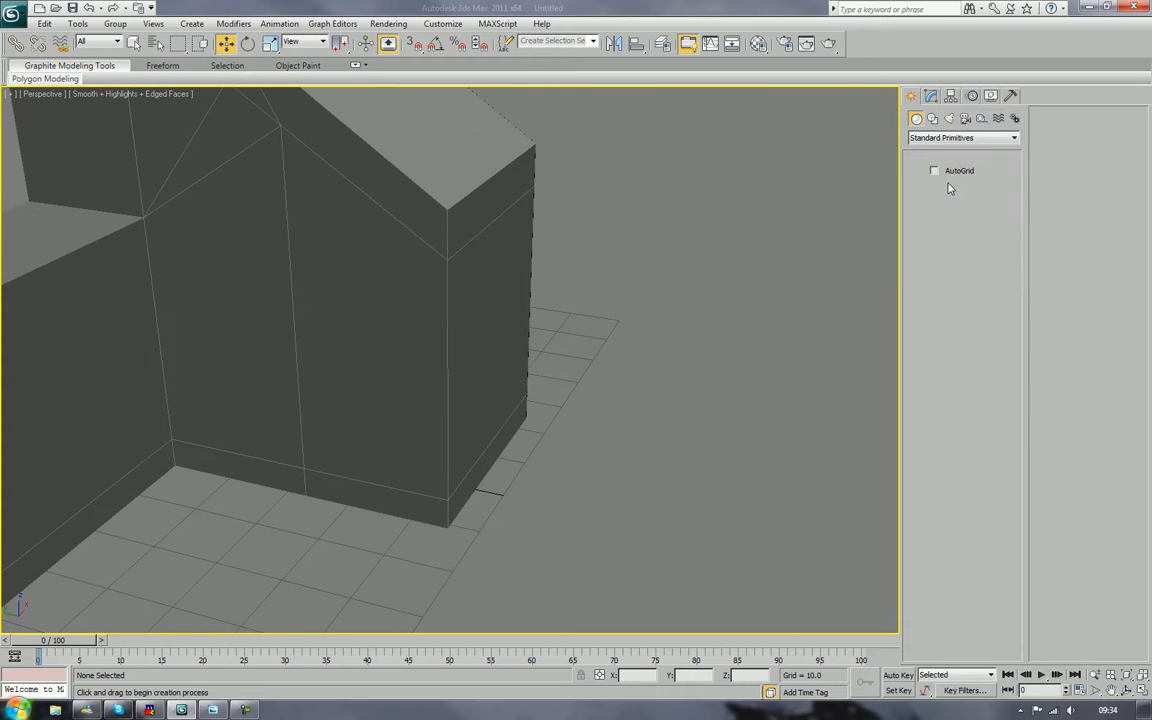
middle_drag(679, 323, 676, 298)
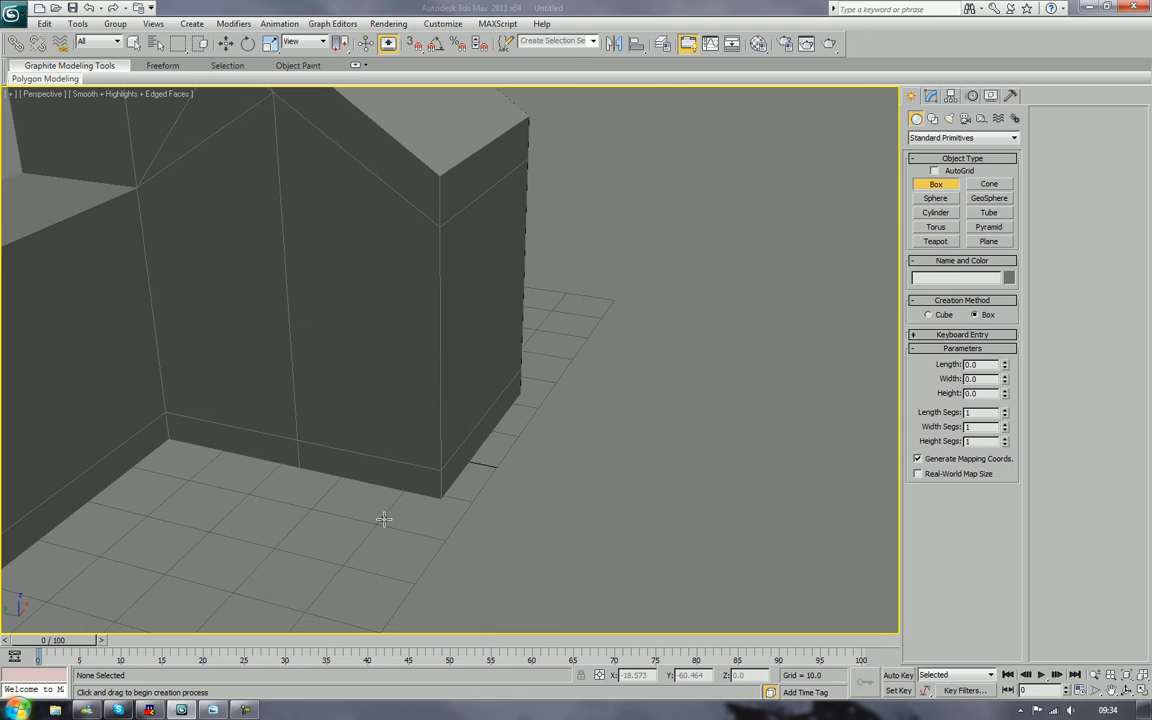
drag(384, 519, 417, 580)
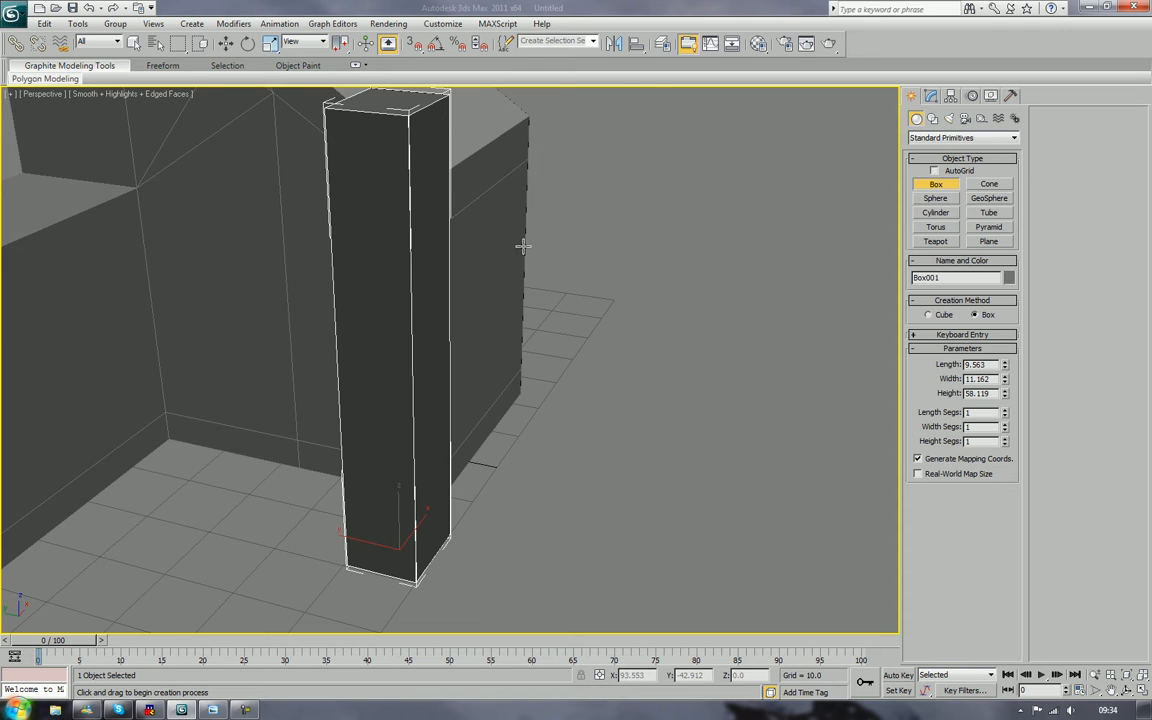
middle_drag(523, 246, 646, 224)
scroll(512, 270, down, 3)
mouse_move(512, 270)
alt+middle_down()
mouse_move(573, 280)
mouse_move(515, 266)
alt+middle_up()
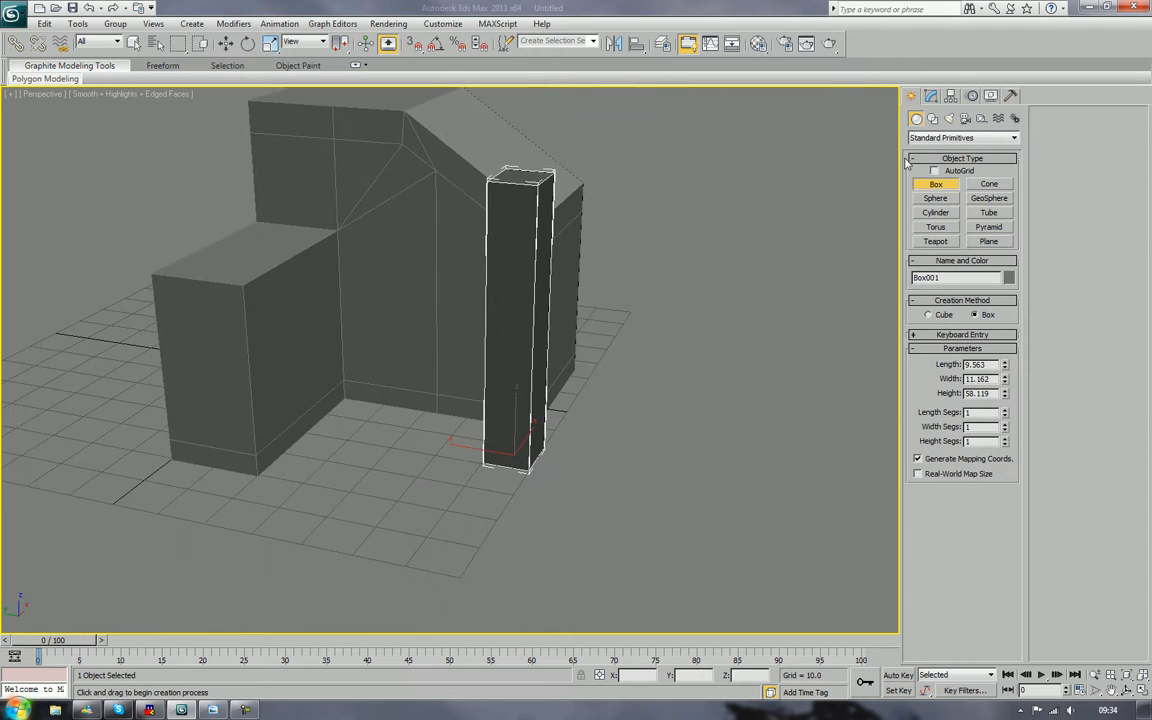
Step: Rename the new box as Outer_Buttress_Tall_01
click(929, 96)
click(966, 117)
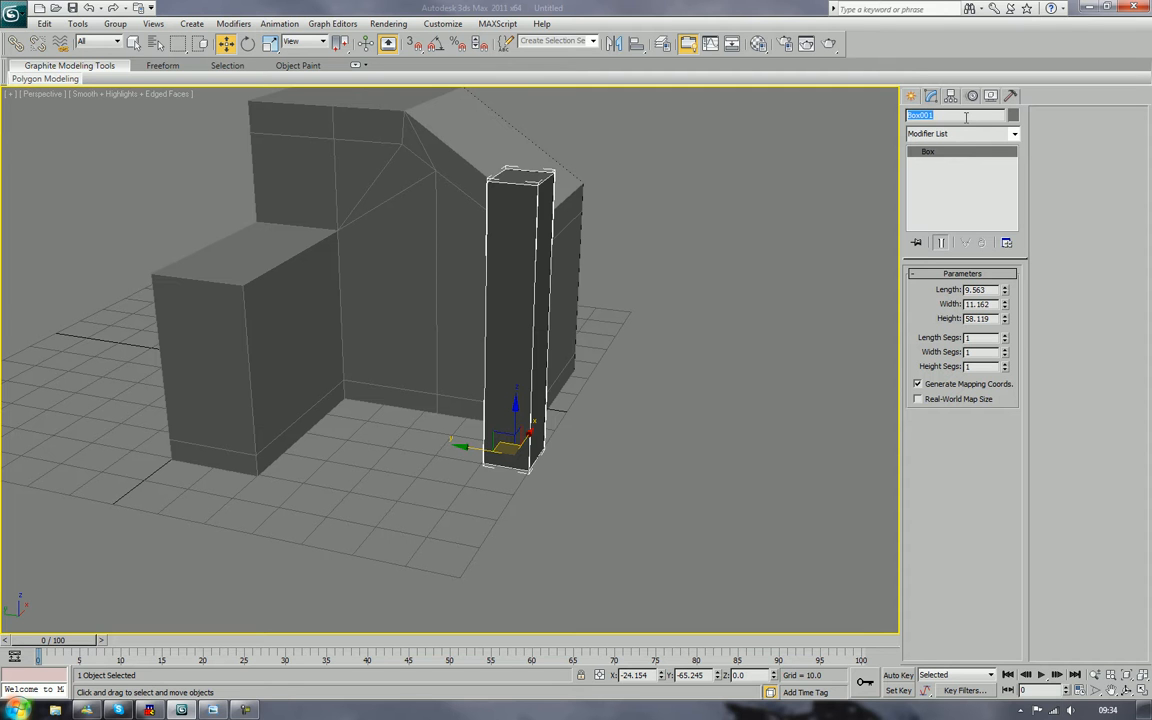
text(Outer_Bu)
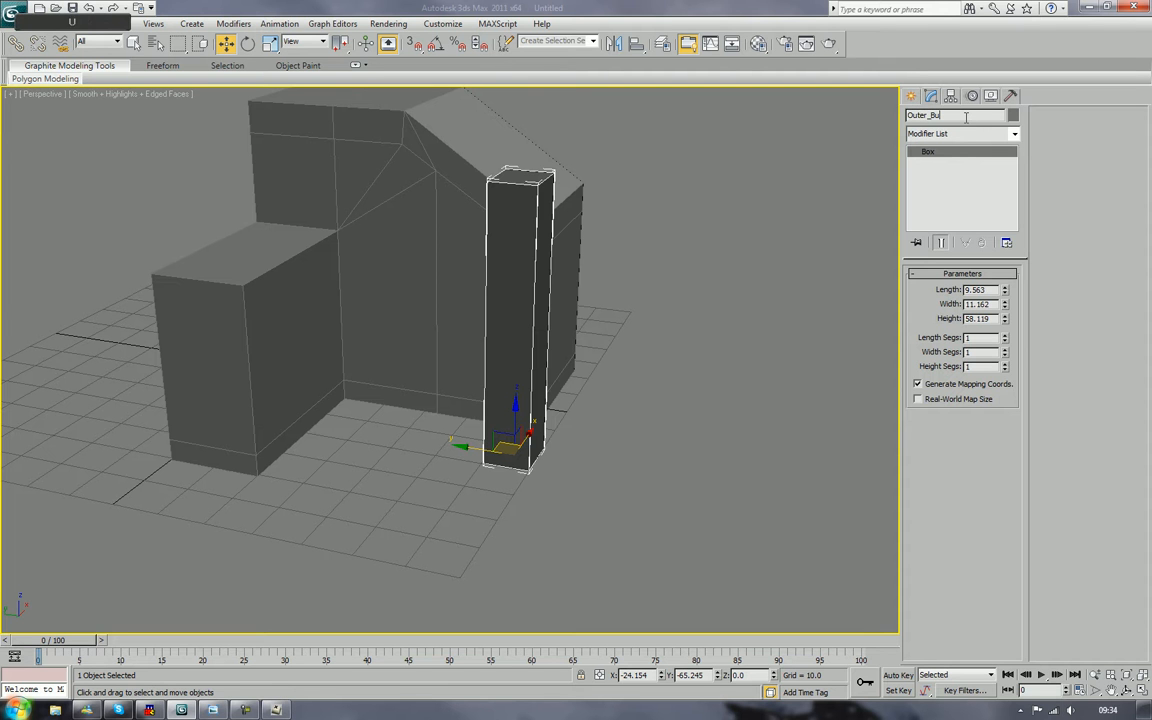
text(ttress_Tall_01)
key(Return)
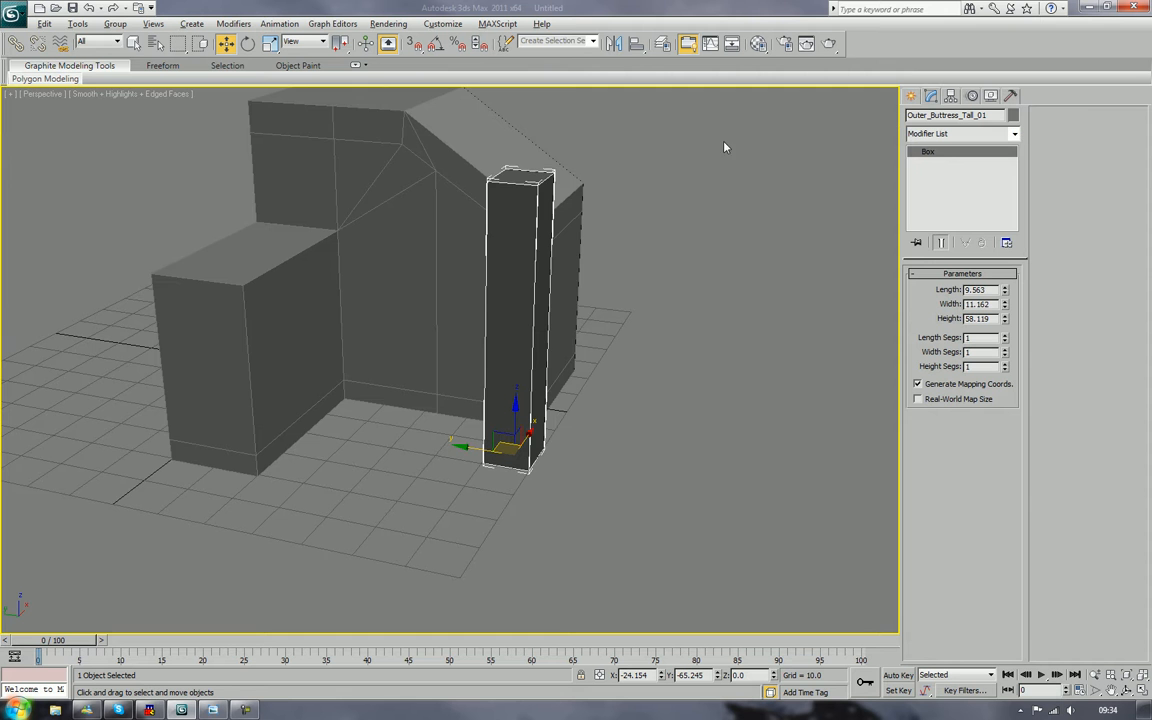
Step: Convert the buttress to an editable poly and select its top polygon
mouse_move(725, 145)
alt+middle_down()
mouse_move(714, 139)
mouse_move(720, 147)
alt+middle_up()
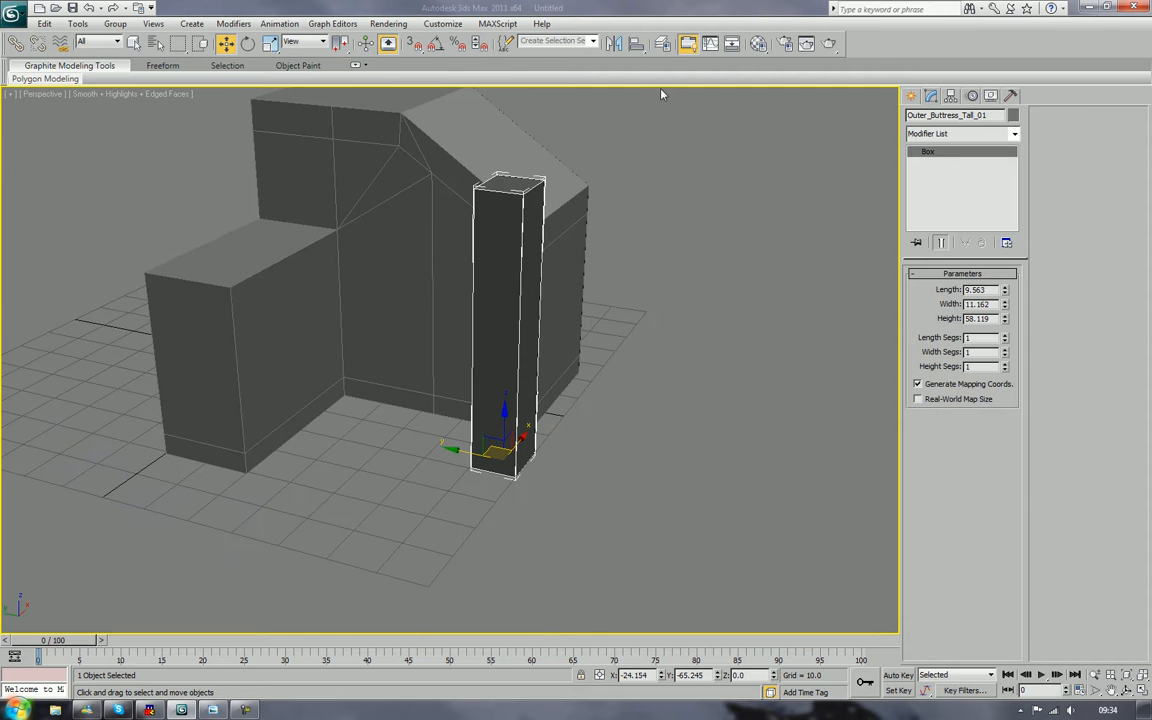
middle_drag(663, 93, 587, 282)
scroll(659, 210, up, 2)
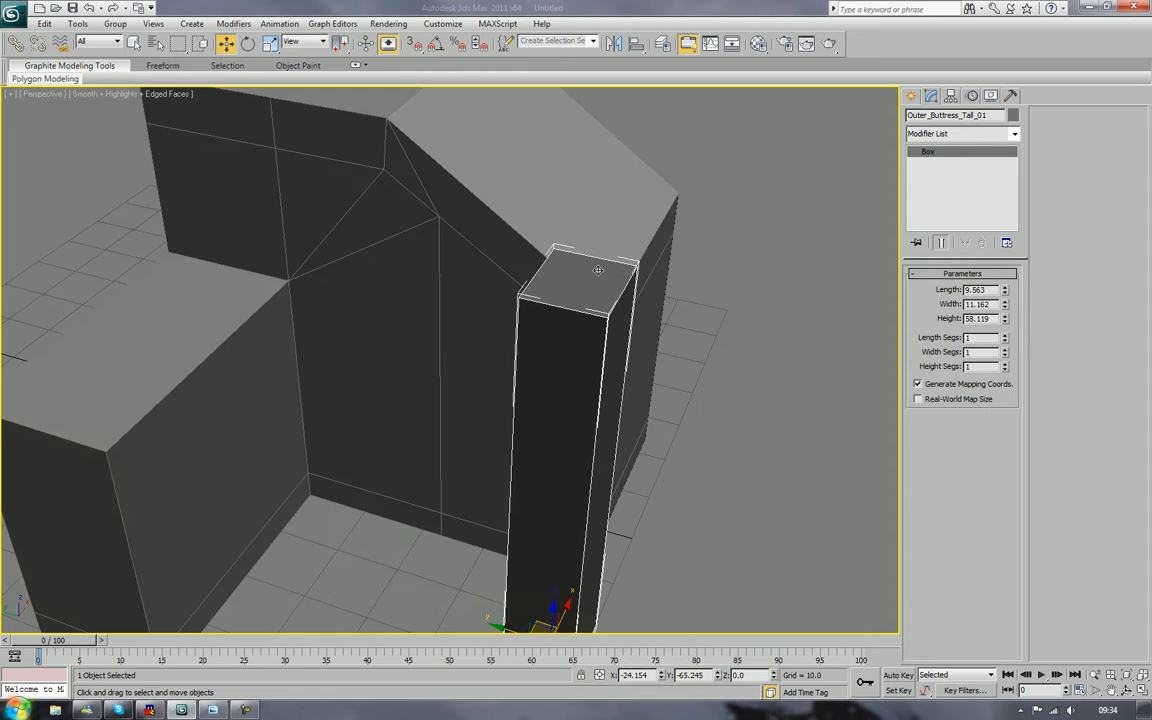
right_click(616, 323)
mouse_move(664, 449)
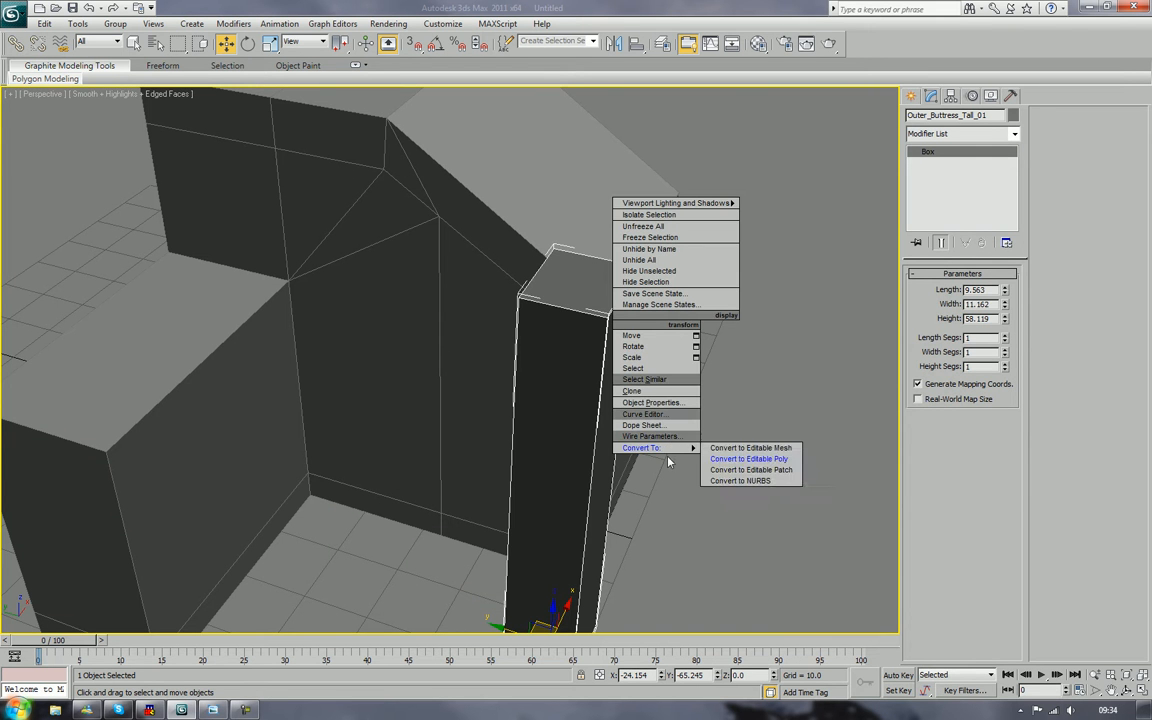
click(748, 458)
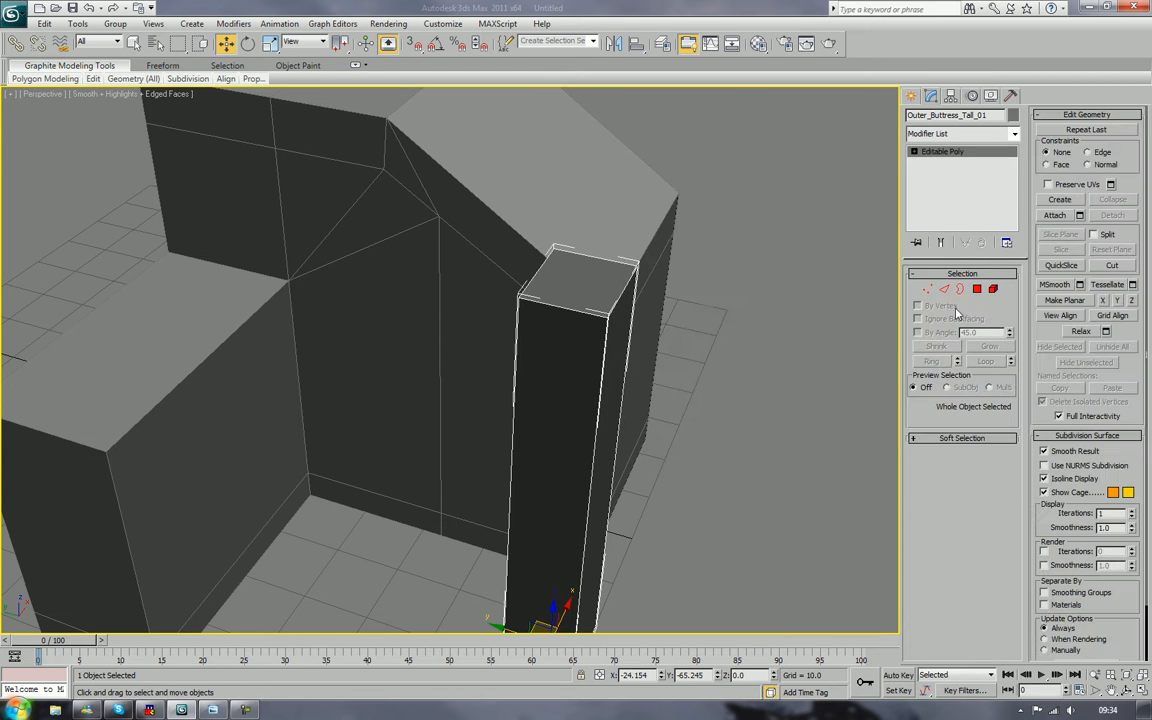
key(4)
click(570, 280)
key(z)
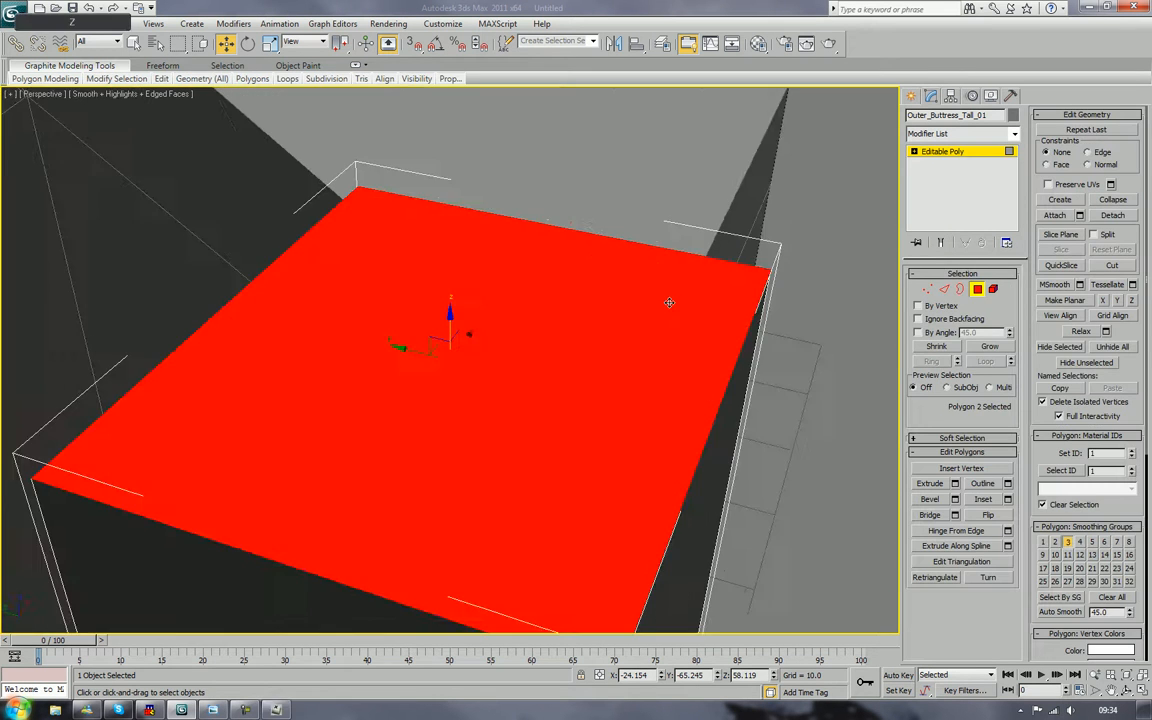
alt+middle_drag(669, 303, 662, 279)
scroll(595, 278, down, 3)
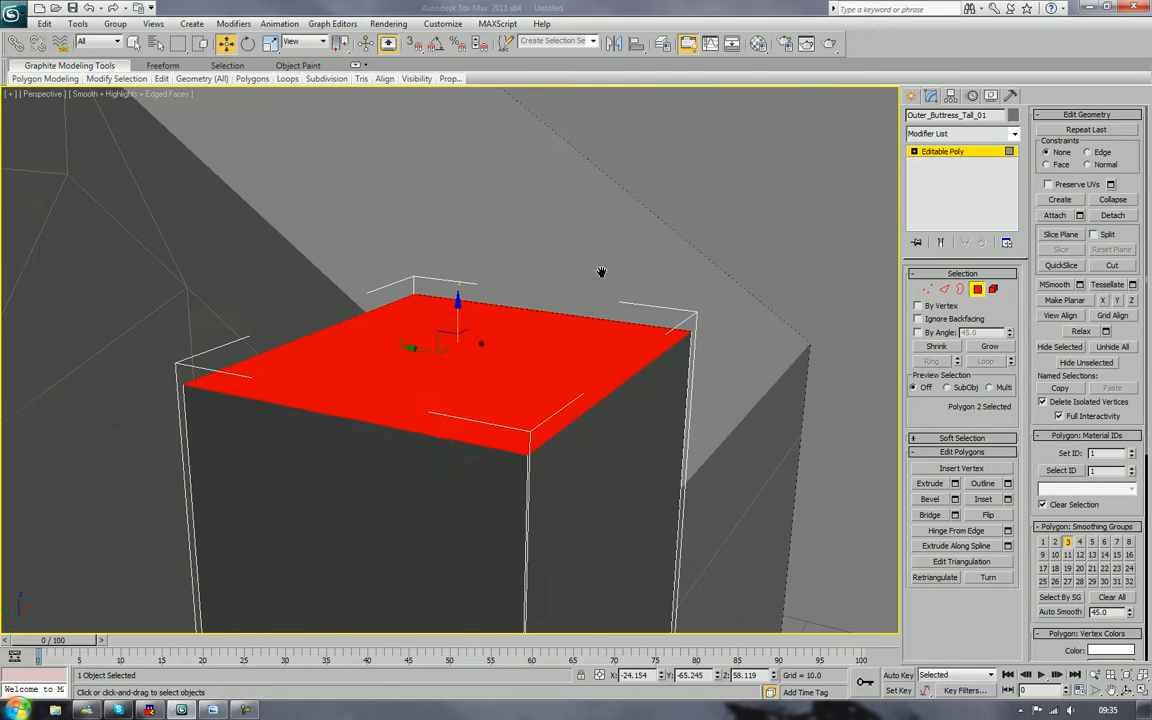
Step: Bevel the top polygon into a short outward flare with a straight cap block above, reaching about 62.17 units high, and clear the selection
click(927, 499)
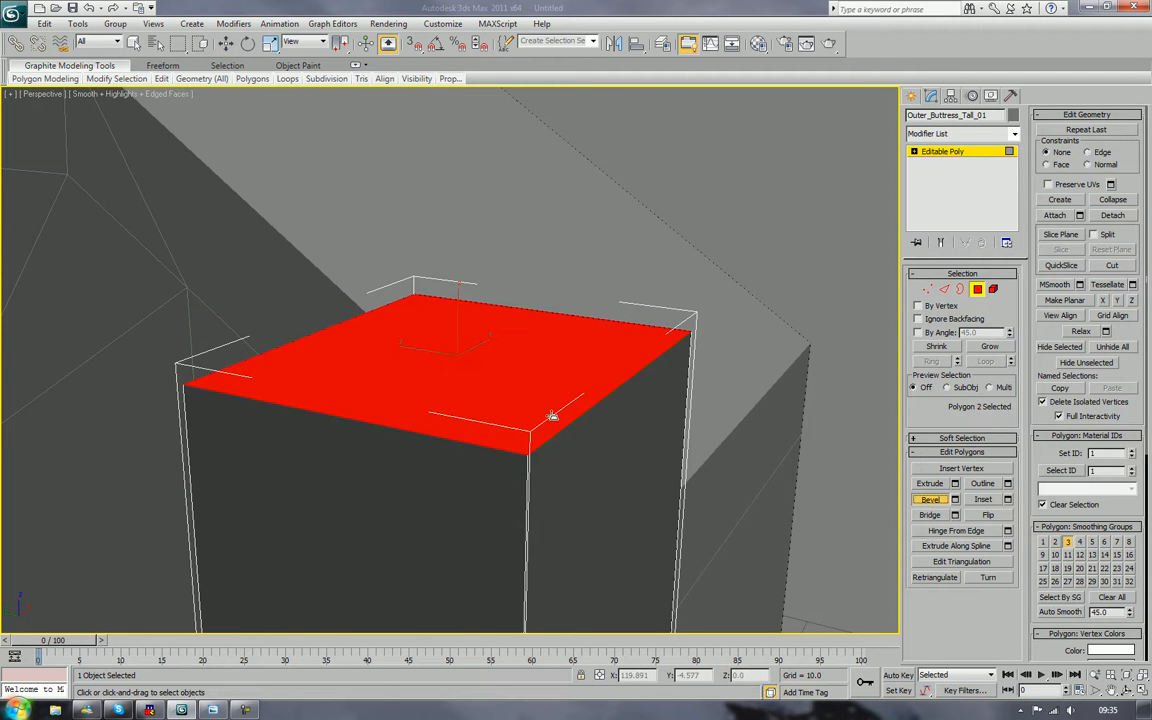
drag(550, 417, 550, 414)
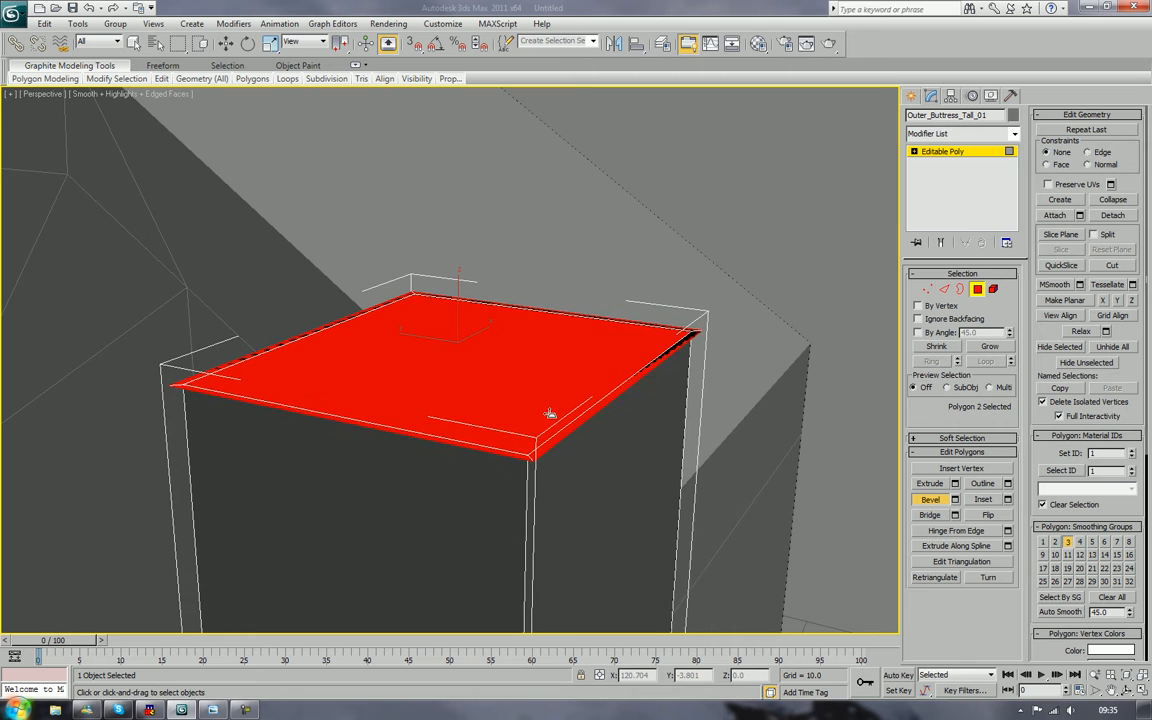
drag(550, 413, 513, 358)
click(530, 373)
click(513, 358)
scroll(514, 360, down, 6)
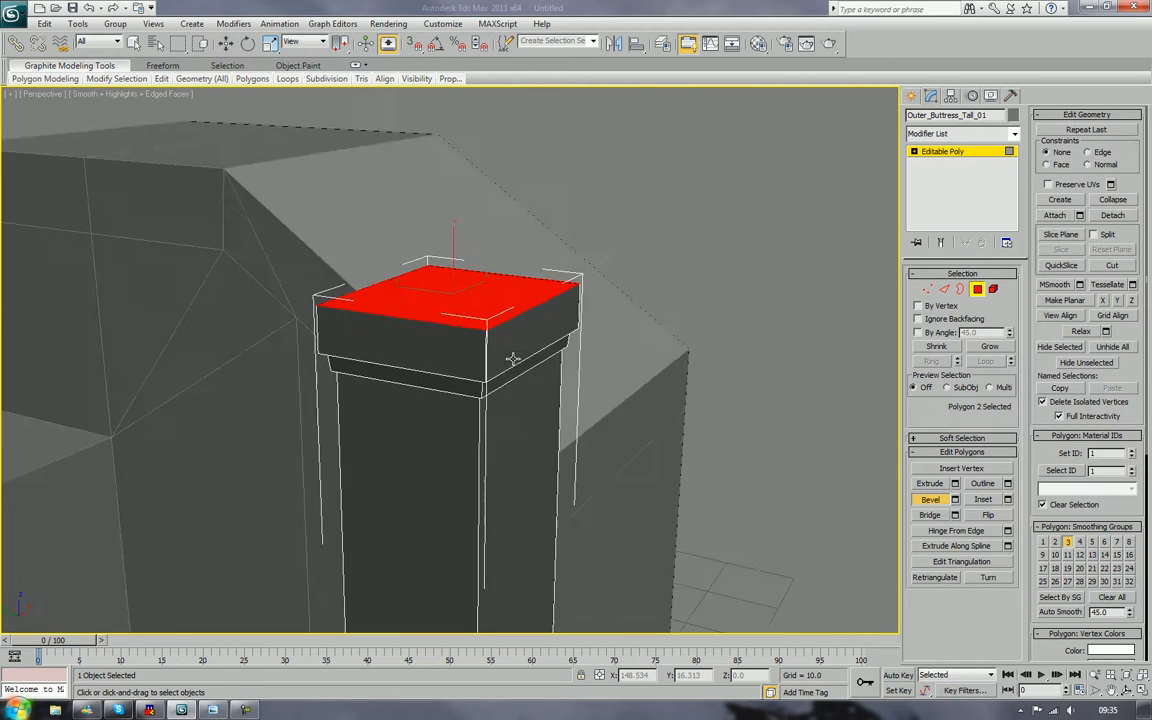
click(609, 456)
mouse_move(609, 457)
alt+middle_down()
mouse_move(702, 434)
mouse_move(618, 448)
alt+middle_up()
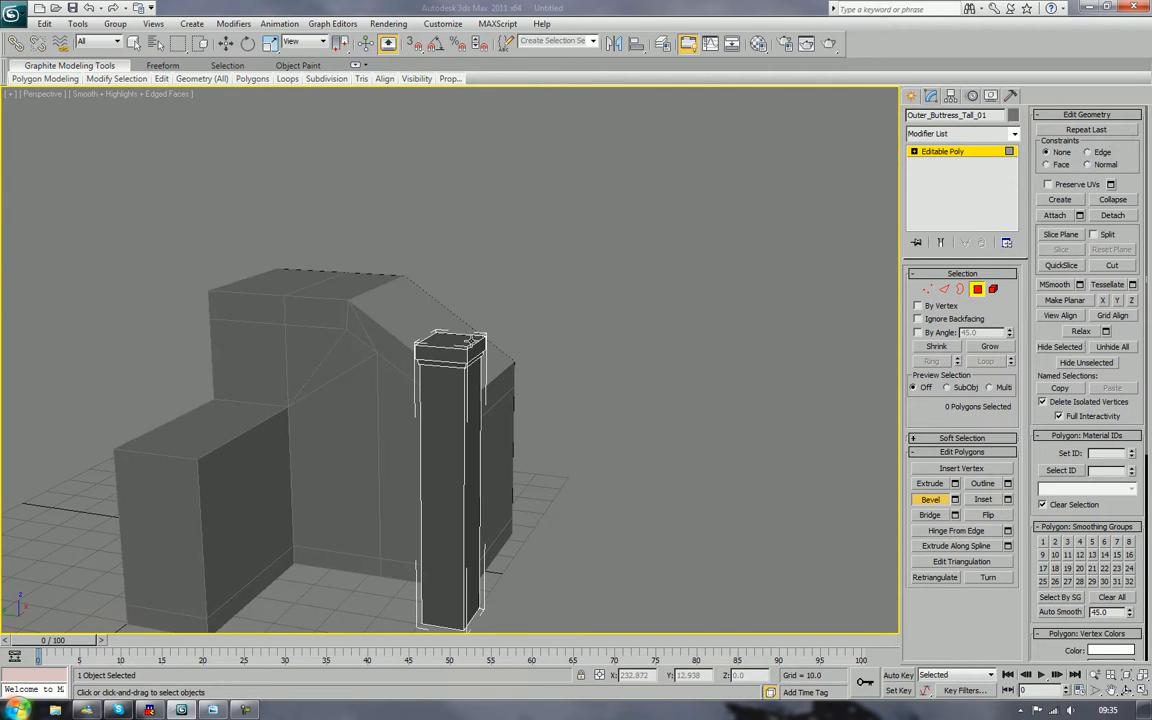
Step: Lower the cap's top polygon to a height of about 61.32 units and leave polygon editing
click(463, 341)
key(w)
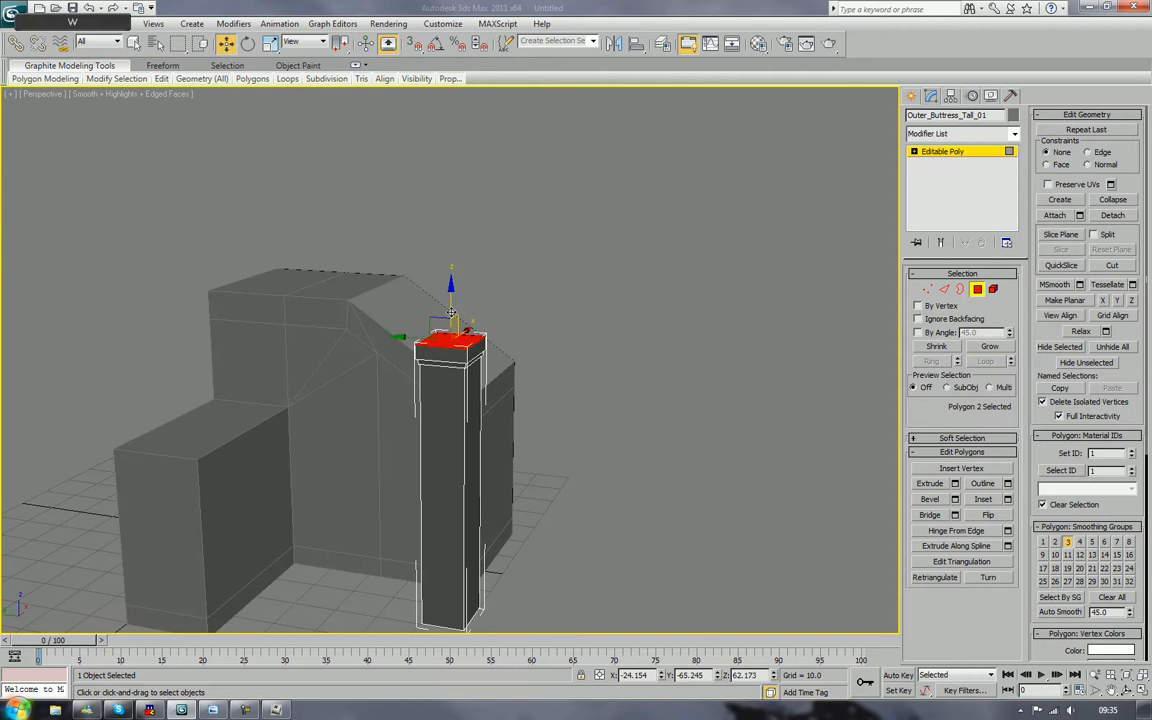
drag(452, 297, 452, 301)
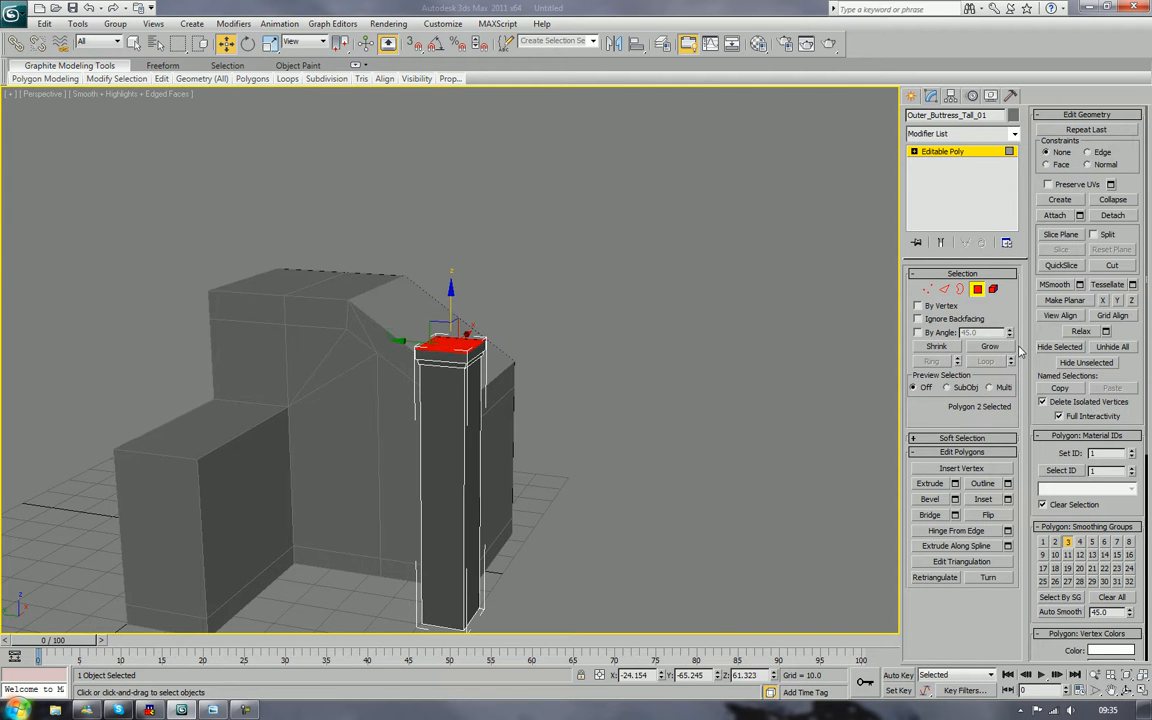
key(4)
middle_drag(674, 463, 697, 351)
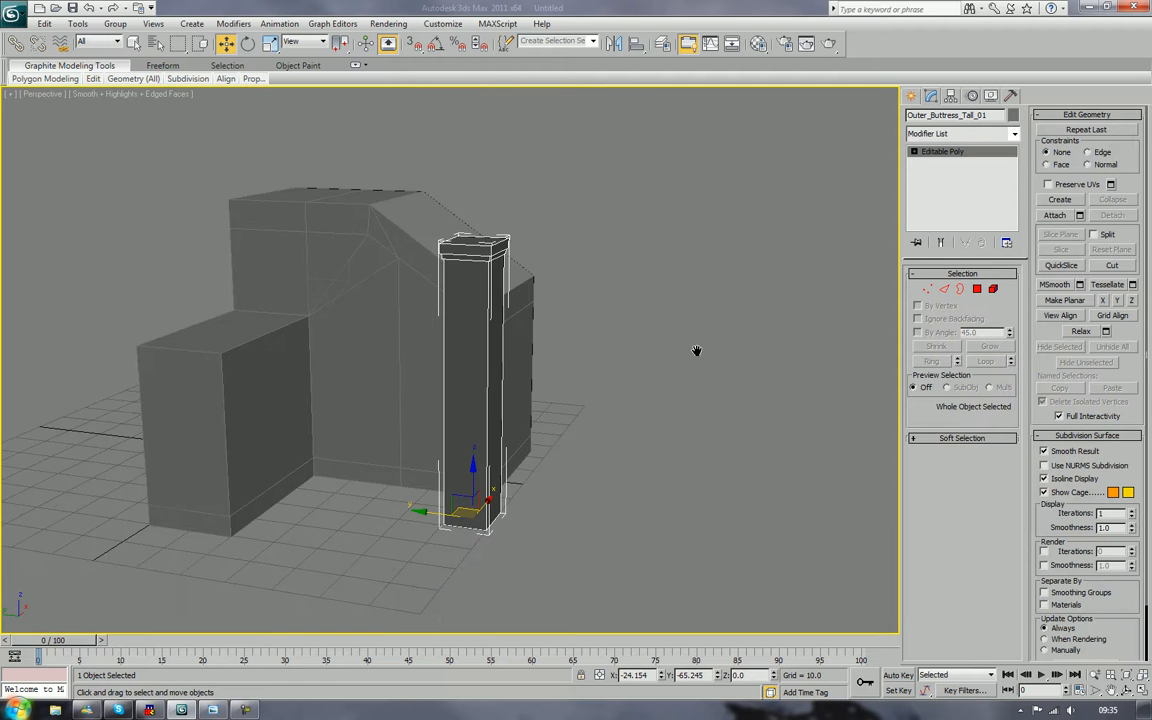
Step: Enter edge editing, try selecting two adjacent bottom edges of the buttress, and clear the selection
alt+middle_drag(667, 413, 558, 433)
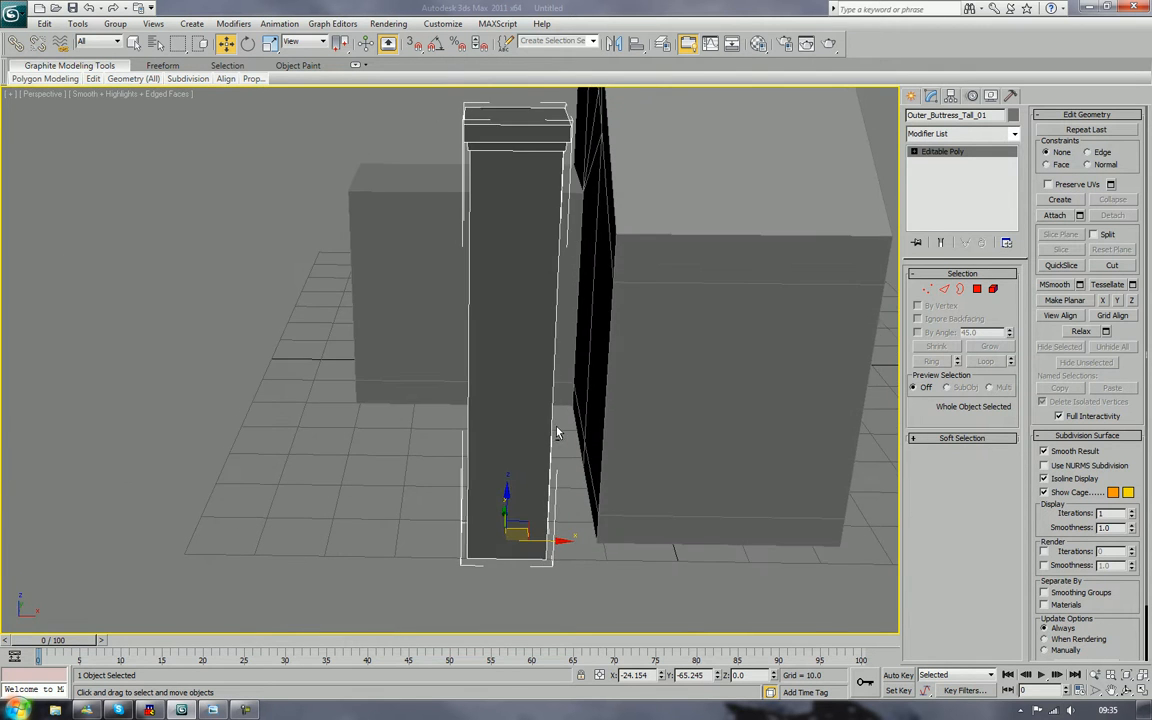
click(944, 289)
alt+middle_drag(627, 316, 724, 340)
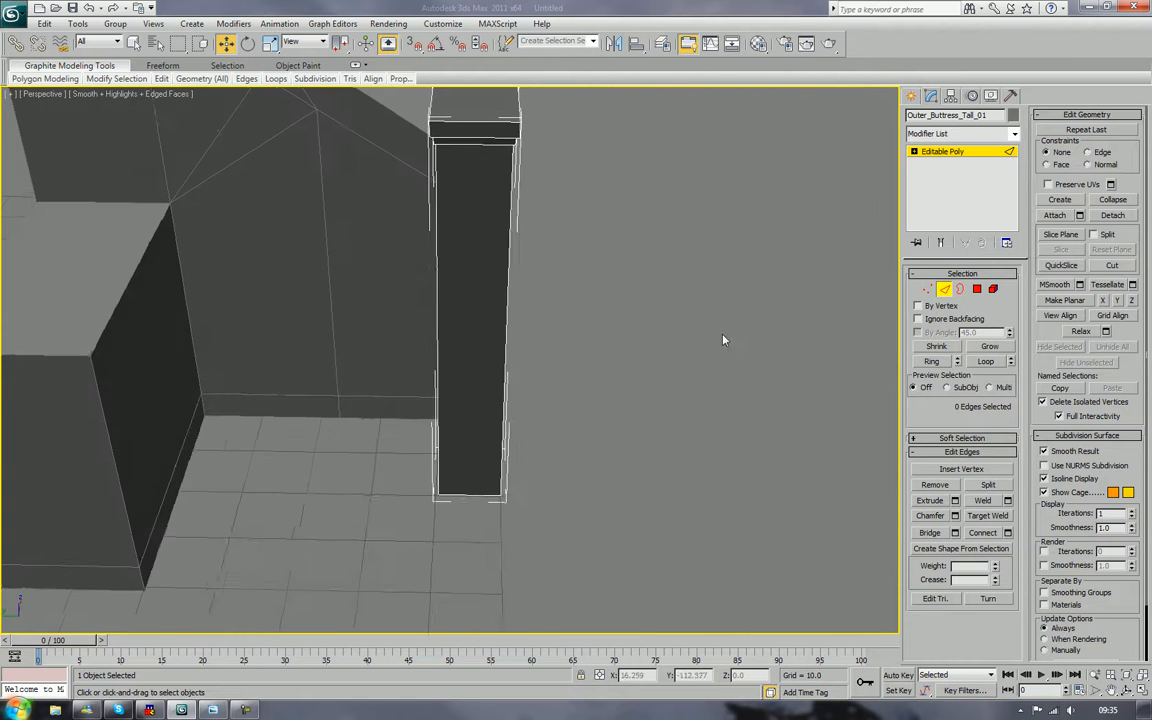
click(483, 494)
mouse_move(483, 494)
alt+middle_down()
mouse_move(561, 510)
mouse_move(519, 493)
mouse_move(636, 496)
mouse_move(481, 487)
alt+middle_up()
ctrl+click(518, 490)
alt+middle_drag(662, 473, 697, 439)
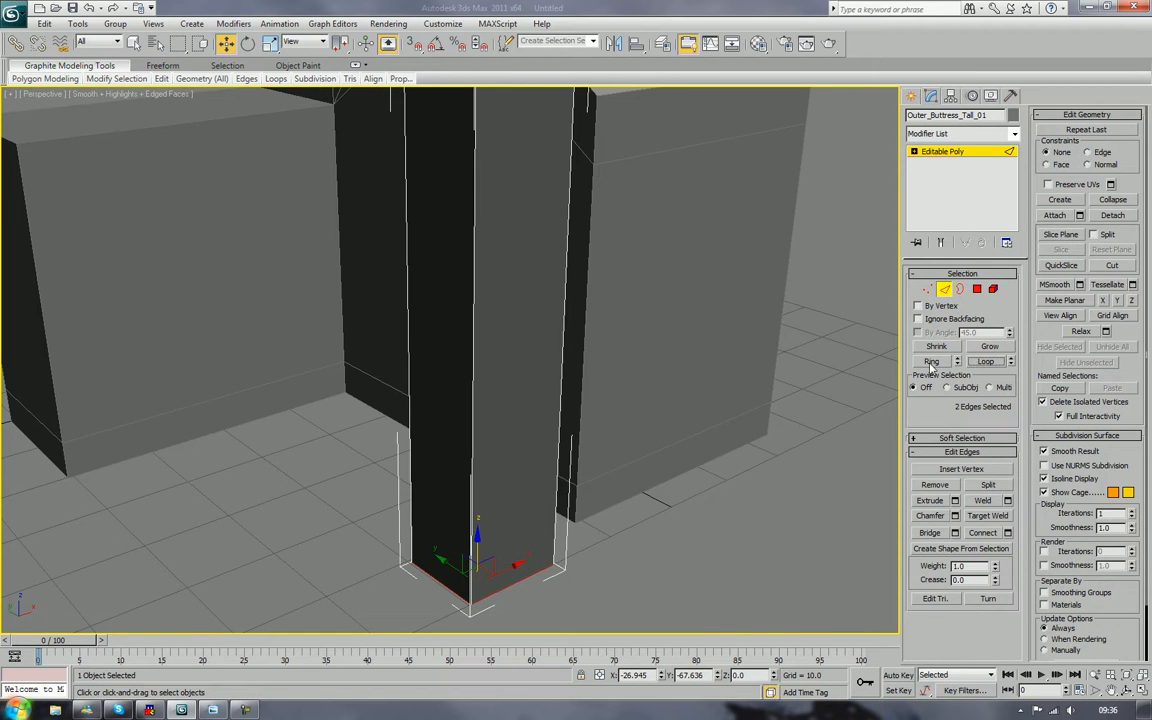
alt+middle_drag(840, 332, 780, 510)
scroll(800, 510, down, 5)
click(841, 501)
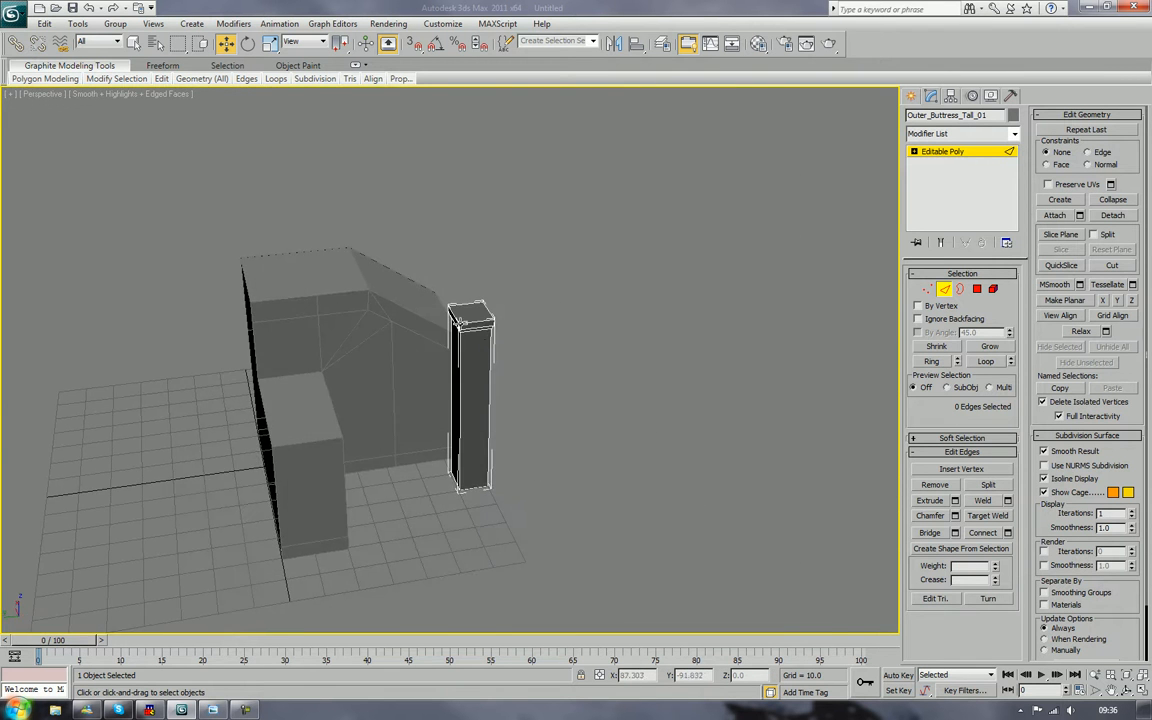
Step: Ring-select from one of the cap's top edges and connect the ring with one lengthwise loop down the middle of the buttress
scroll(516, 265, up, 5)
click(530, 218)
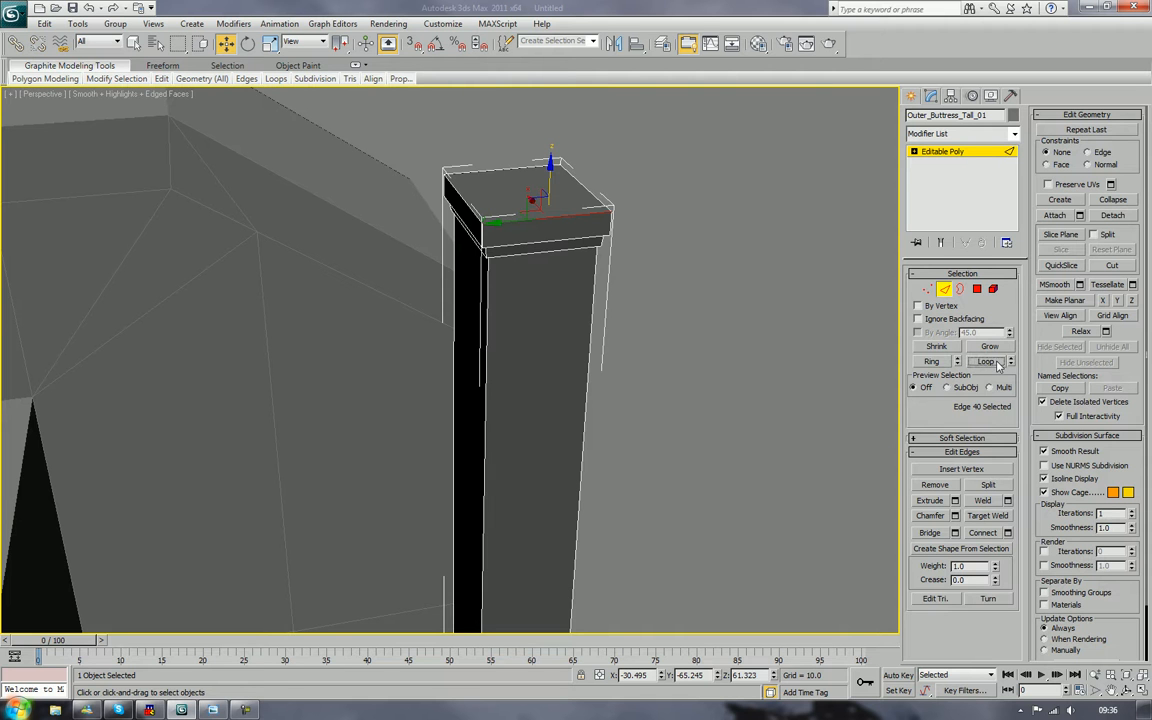
click(930, 361)
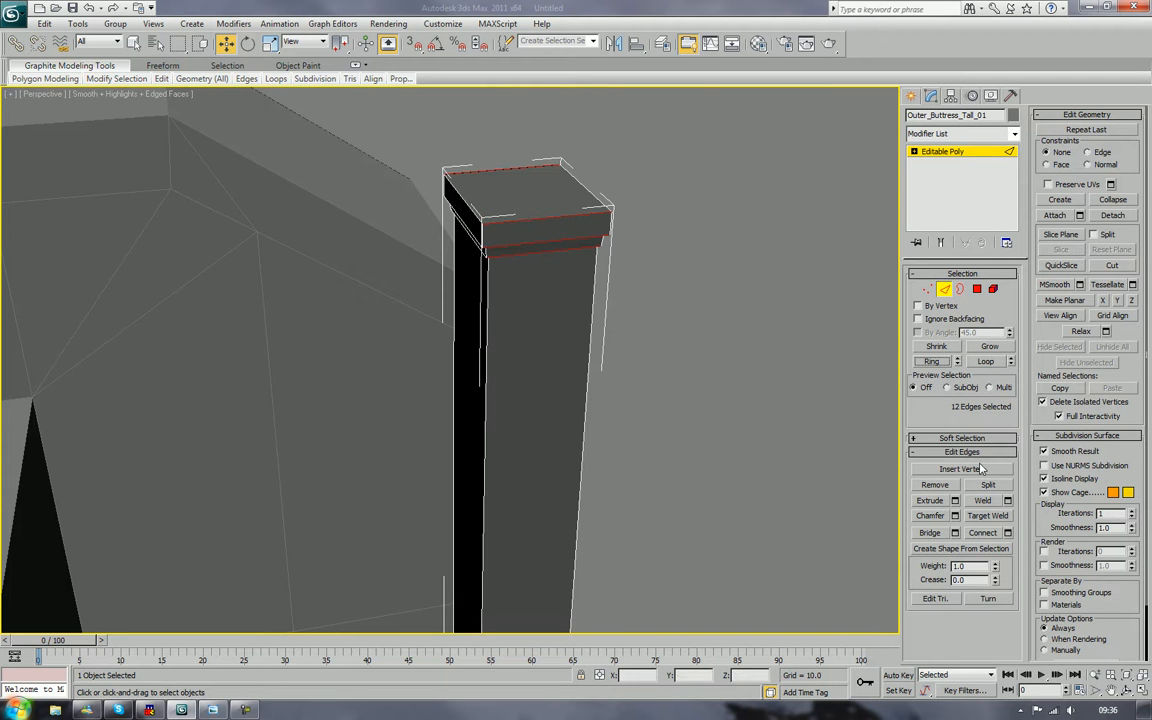
click(986, 533)
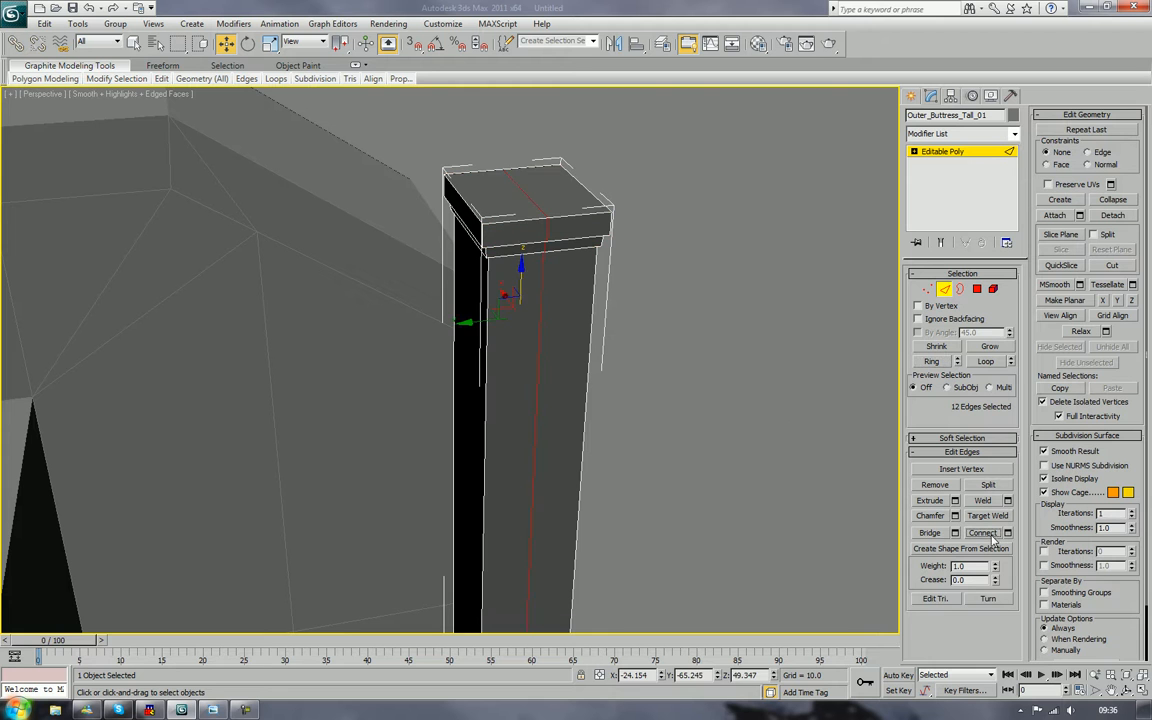
click(718, 192)
Step: Connect the ring of the perpendicular top edge with a second central loop so both loops cross on the cap
click(583, 190)
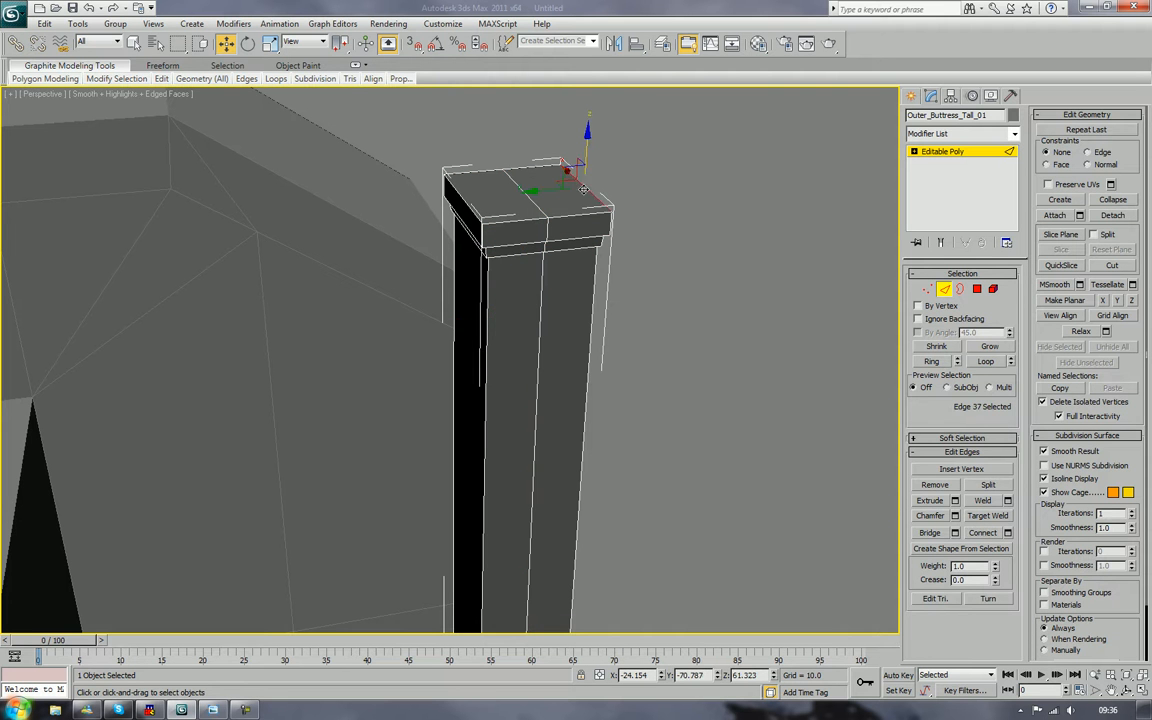
click(932, 362)
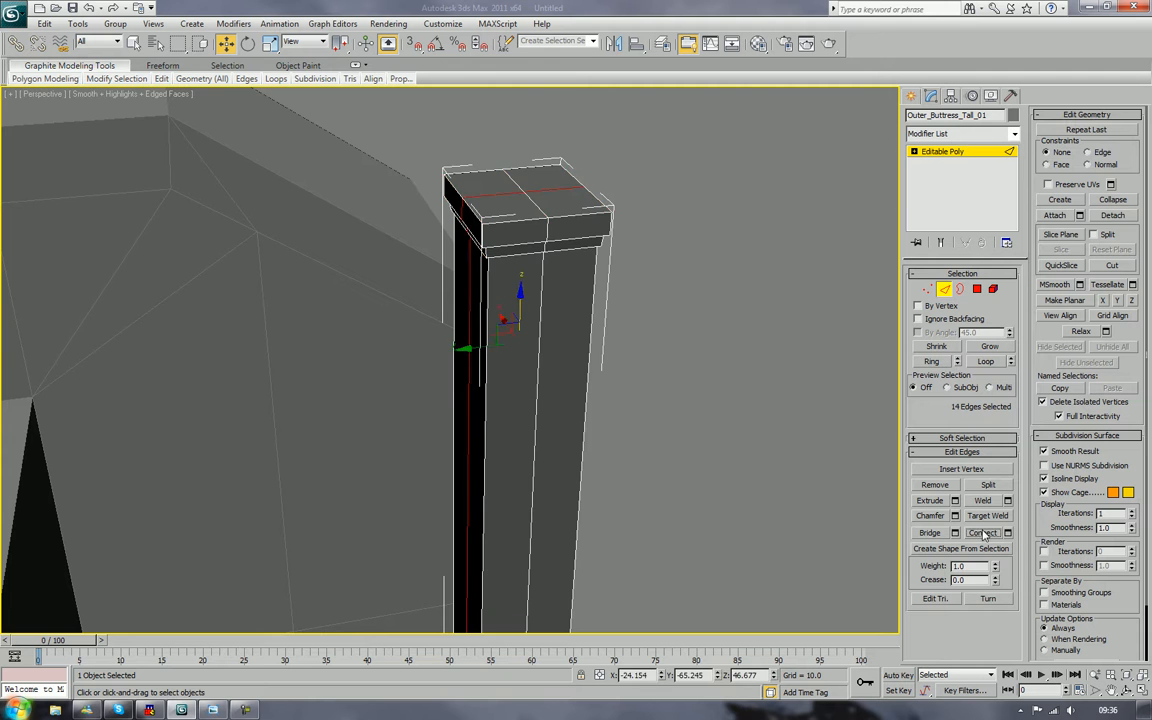
click(846, 461)
alt+middle_drag(846, 461, 771, 351)
scroll(764, 449, down, 4)
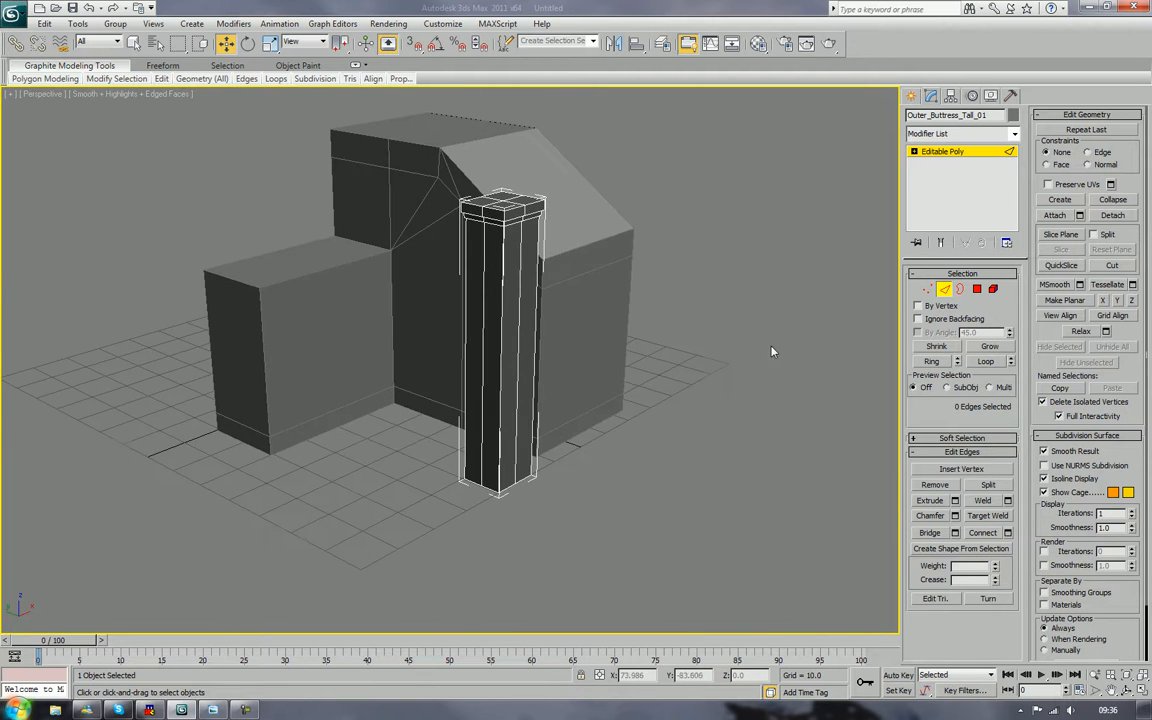
Step: Select all the vertical edges of the buttress shaft and connect them with one horizontal loop around its middle
alt+middle_drag(589, 463, 620, 470)
scroll(617, 466, up, 5)
scroll(613, 465, down, 5)
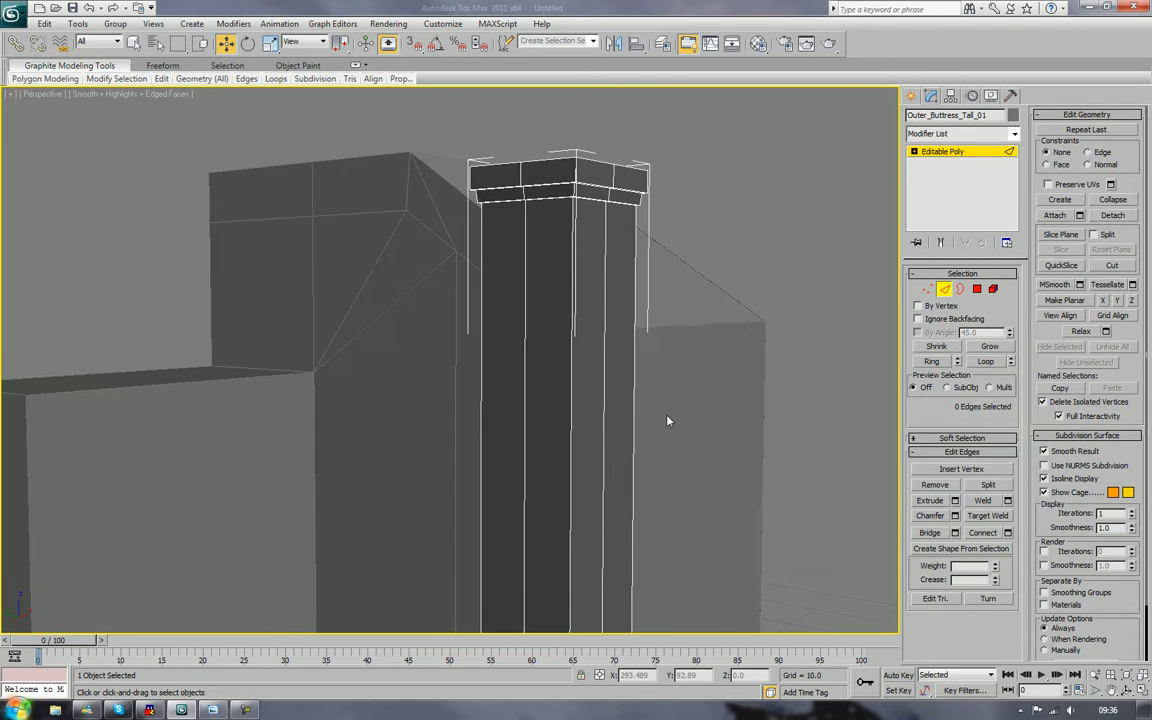
alt+middle_drag(668, 422, 671, 427)
drag(596, 350, 406, 345)
click(990, 533)
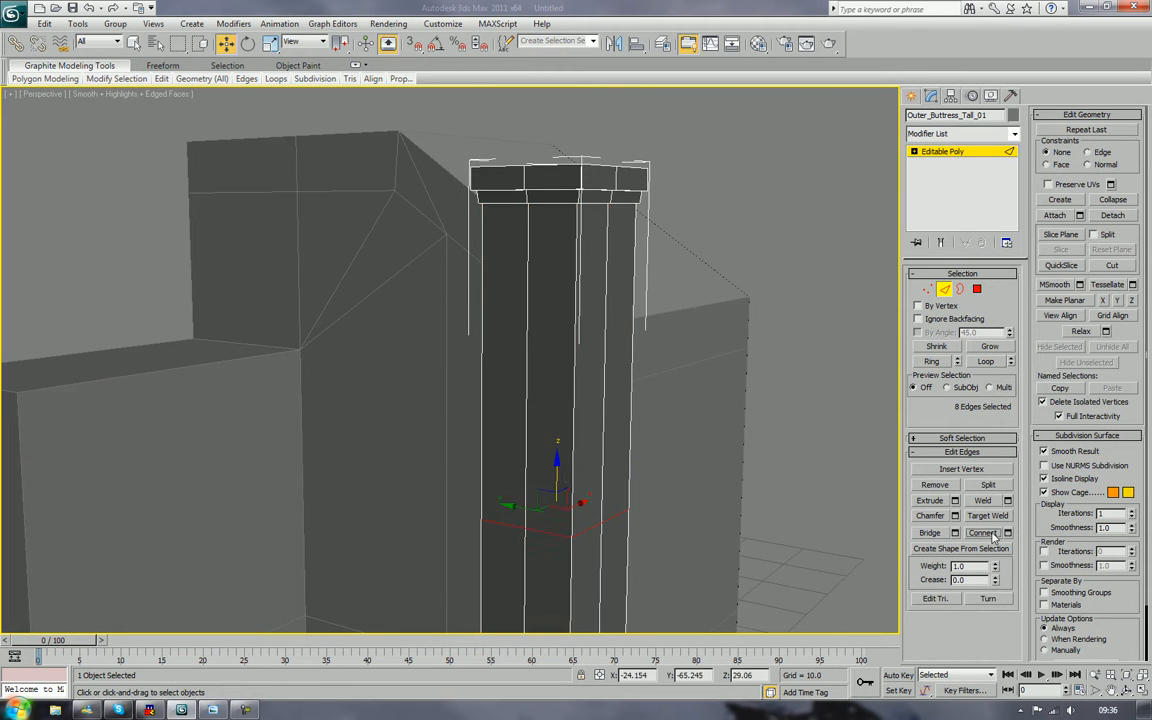
Step: Raise the buttress's horizontal edge loop along Z to just beneath the cap, at about Z 56.6
drag(558, 453, 563, 178)
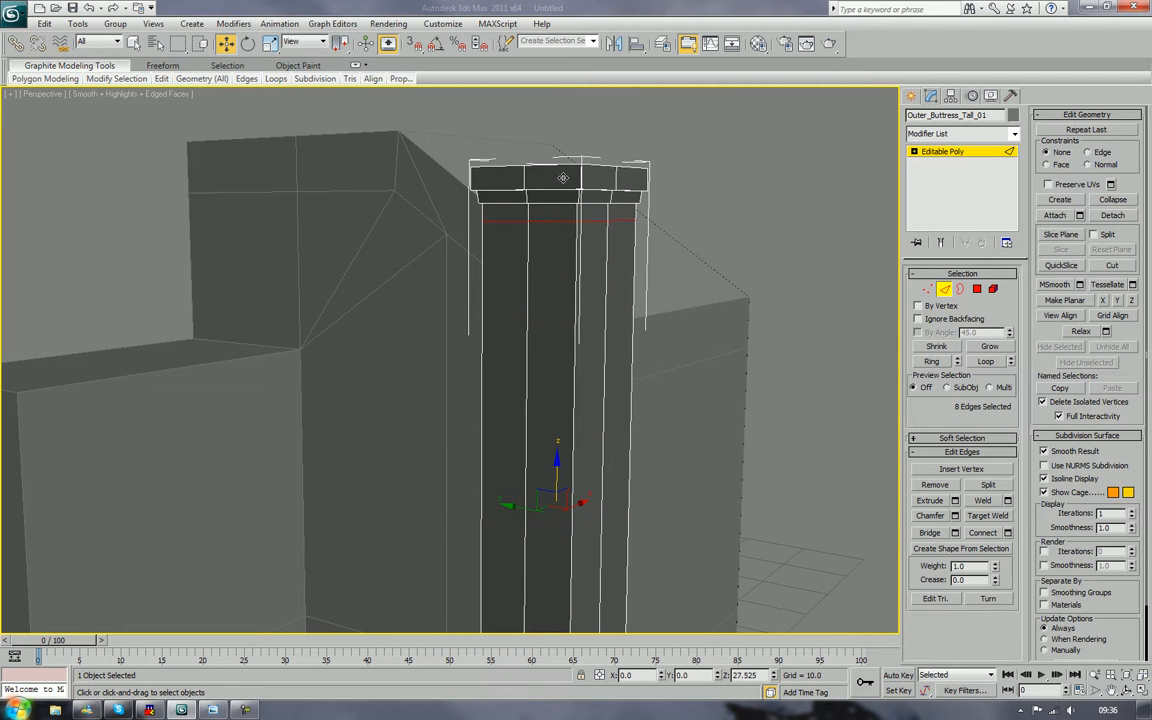
drag(563, 178, 563, 178)
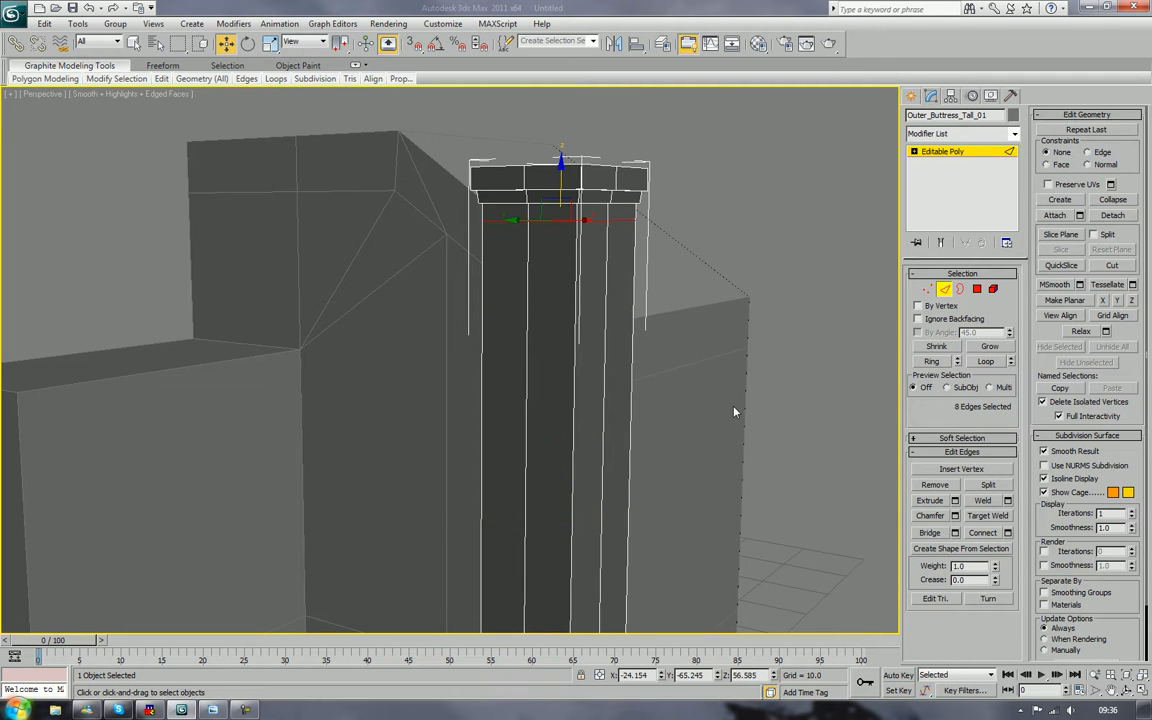
mouse_move(733, 411)
middle_down()
mouse_move(741, 373)
mouse_move(706, 414)
mouse_move(741, 339)
mouse_move(723, 417)
mouse_move(741, 389)
middle_up()
scroll(741, 391, down, 2)
mouse_move(745, 447)
alt+middle_down()
mouse_move(761, 424)
mouse_move(765, 436)
alt+middle_up()
Step: Select all the vertical shaft edges below the upper loop and connect them with another horizontal loop around the middle of the buttress
click(930, 516)
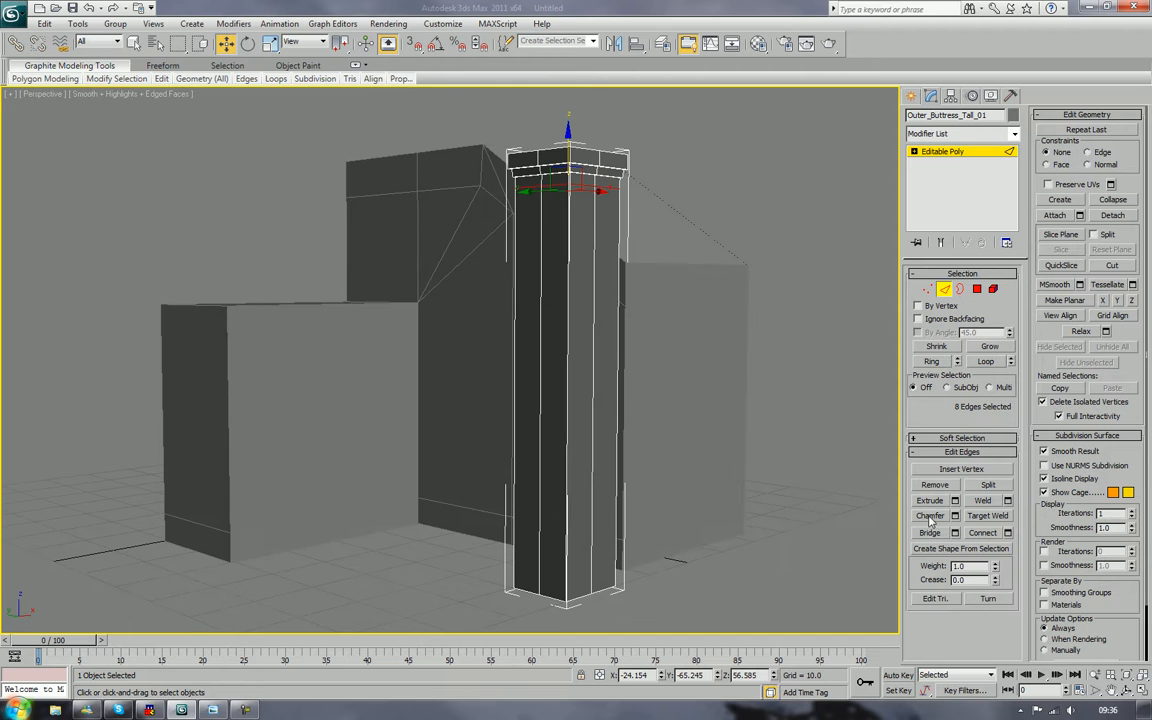
drag(651, 385, 452, 391)
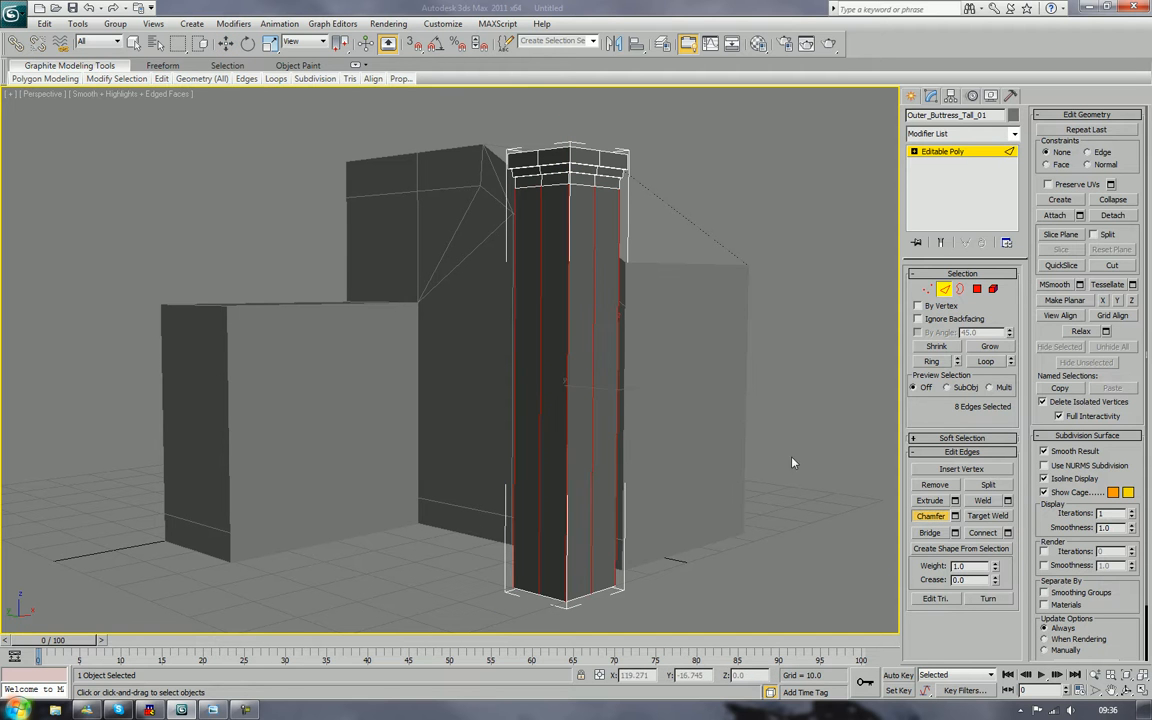
click(978, 533)
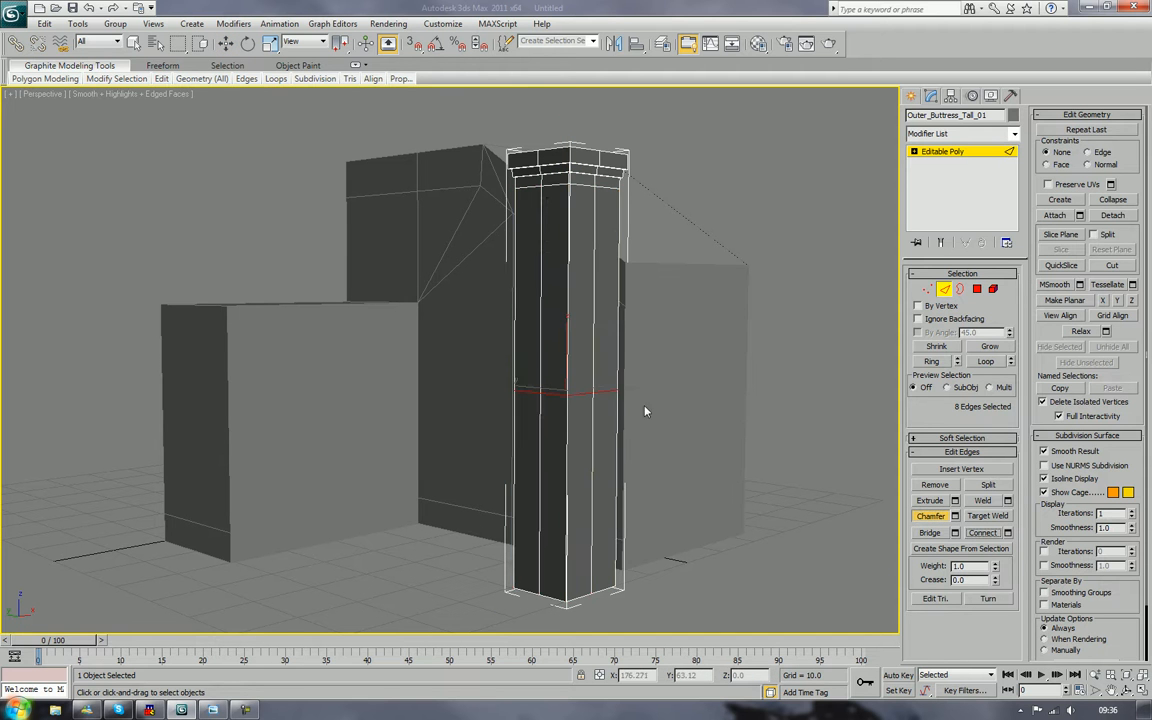
alt+middle_drag(583, 419, 632, 429)
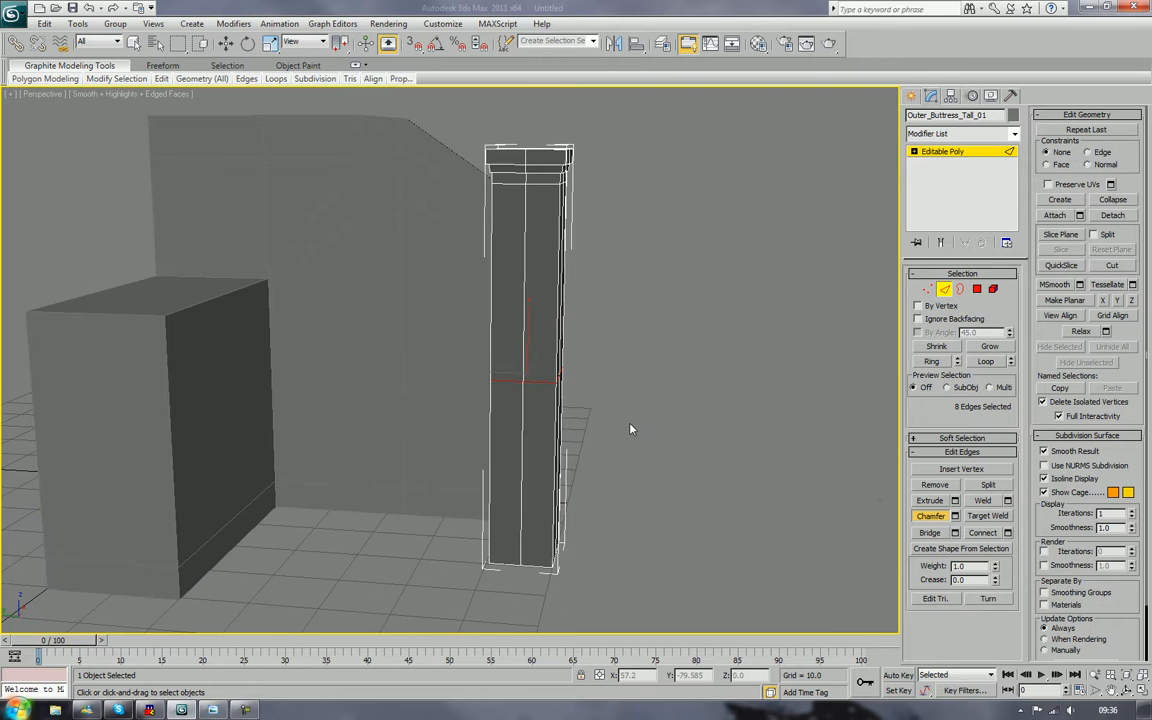
Step: Move the new middle loop up slightly to about Z 33.7 and clear the edge selection
key(w)
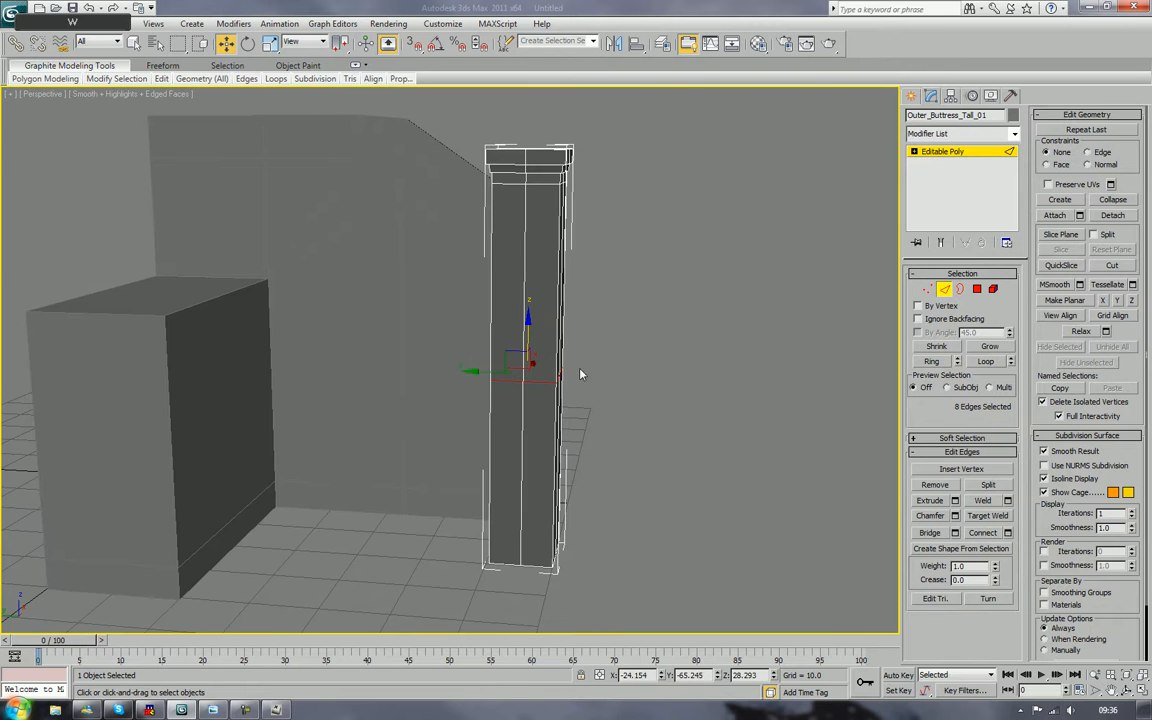
click(529, 308)
key(ctrl+z)
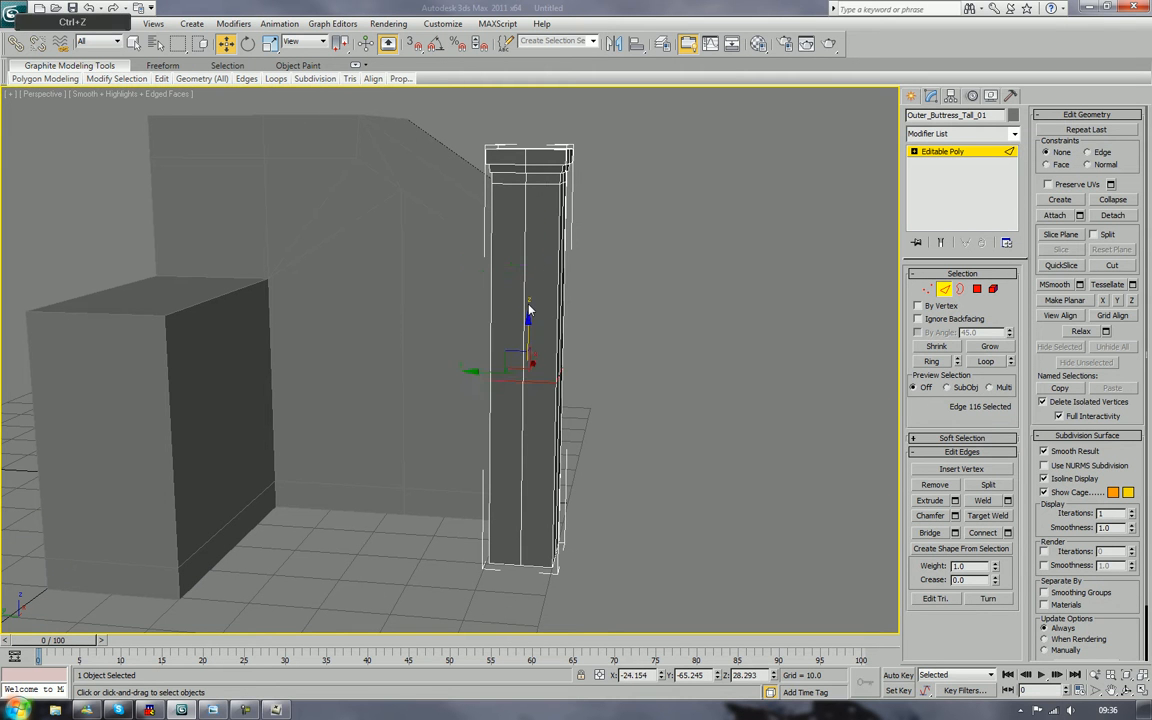
drag(529, 324, 531, 266)
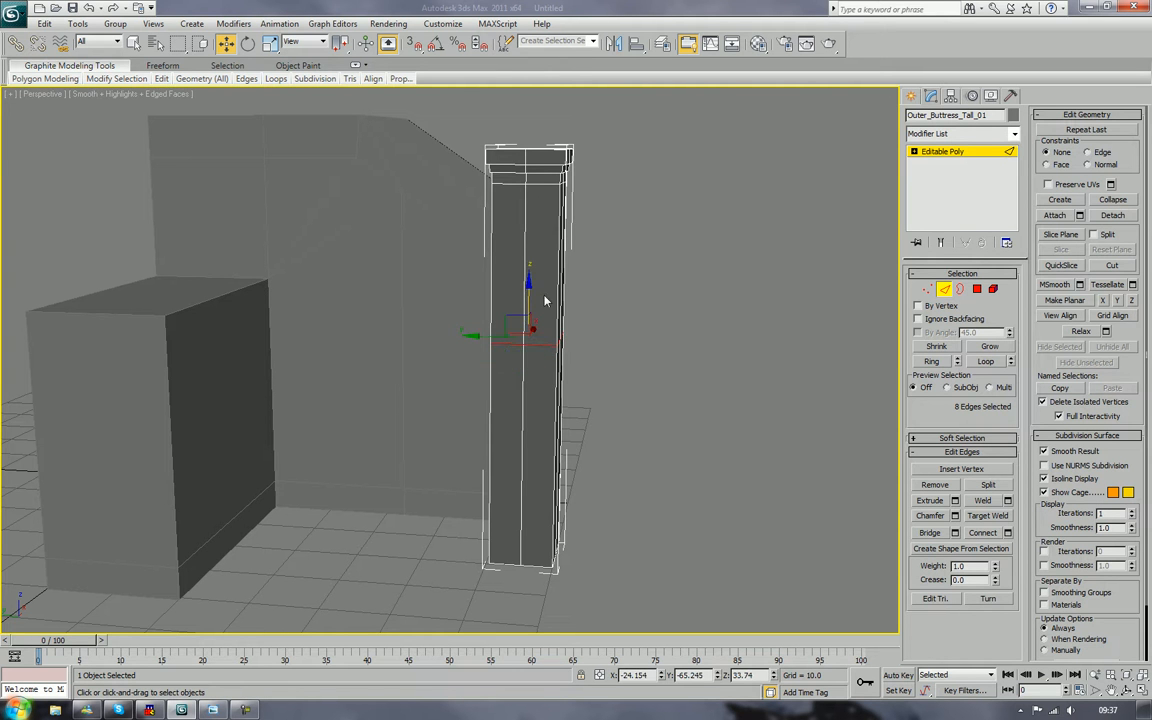
click(758, 309)
alt+middle_drag(758, 309, 722, 311)
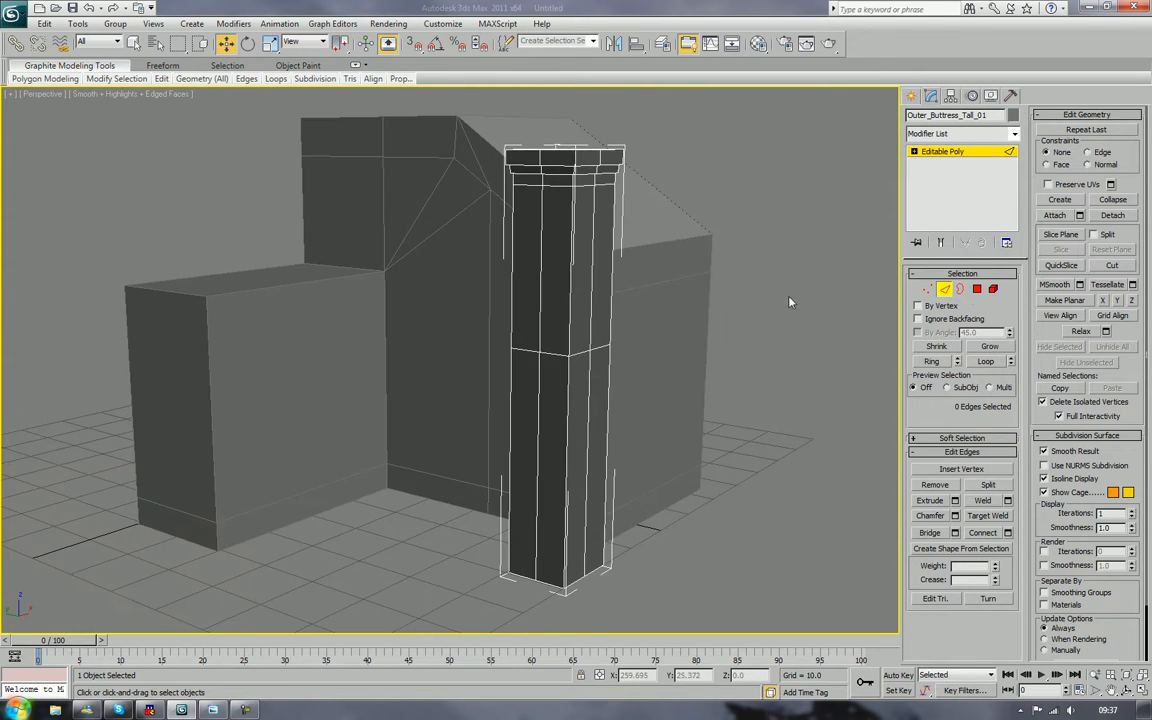
Step: Select the central vertical edges above and below the middle loop on both outer shaft faces and chamfer them into parallel pairs
click(592, 332)
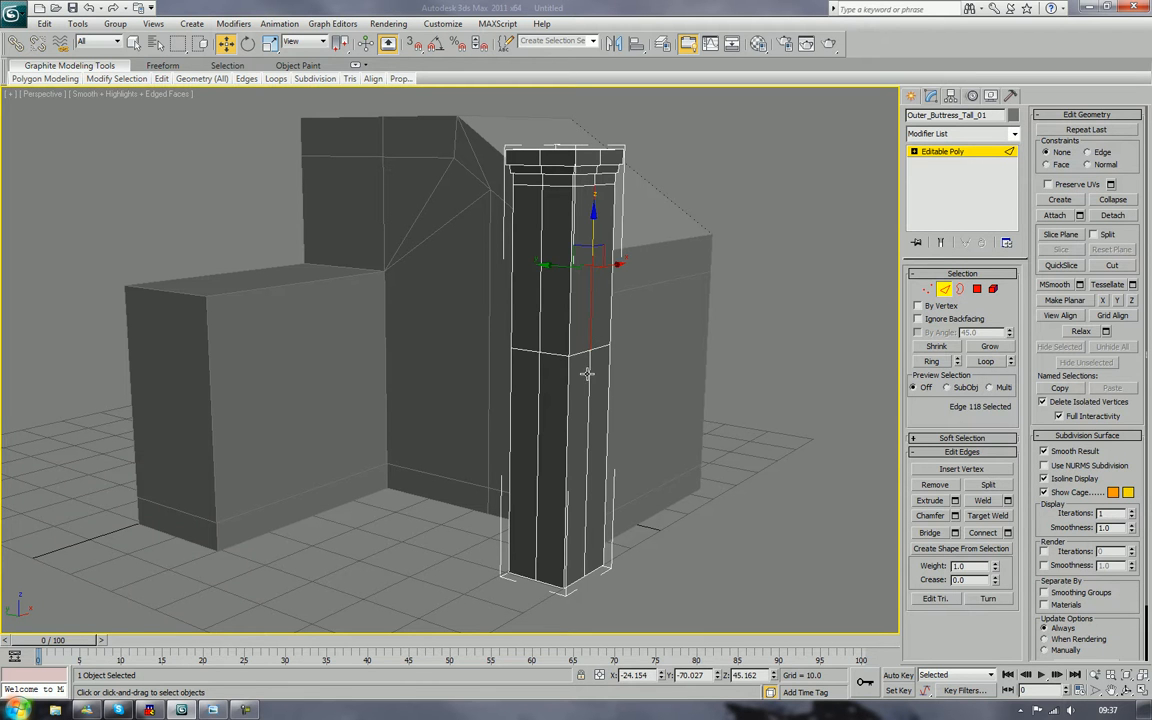
ctrl+click(588, 376)
ctrl+click(540, 316)
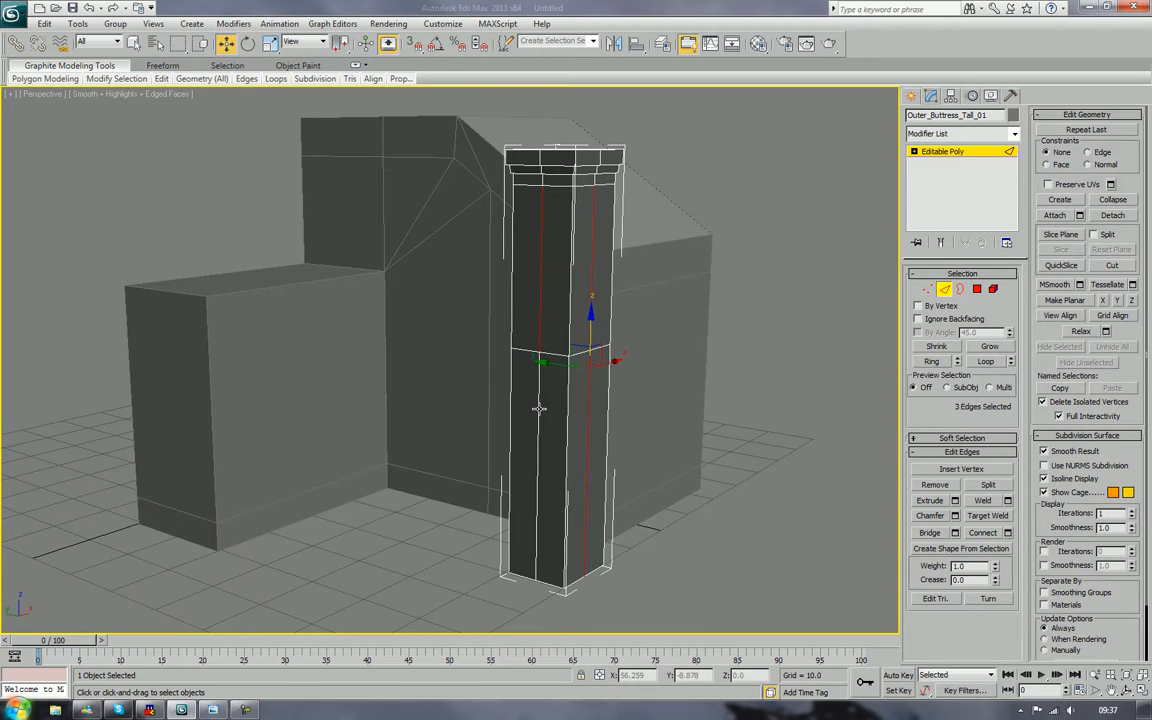
ctrl+click(538, 476)
alt+middle_drag(608, 362, 684, 464)
scroll(646, 376, up, 3)
click(929, 516)
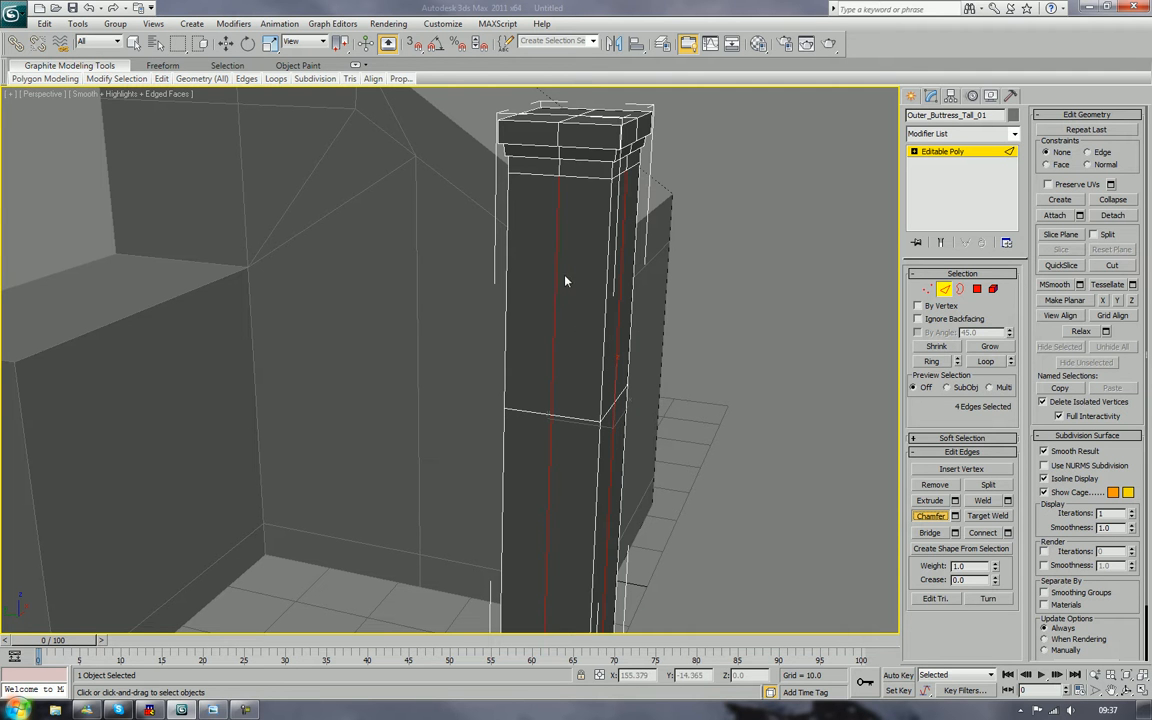
drag(556, 274, 557, 266)
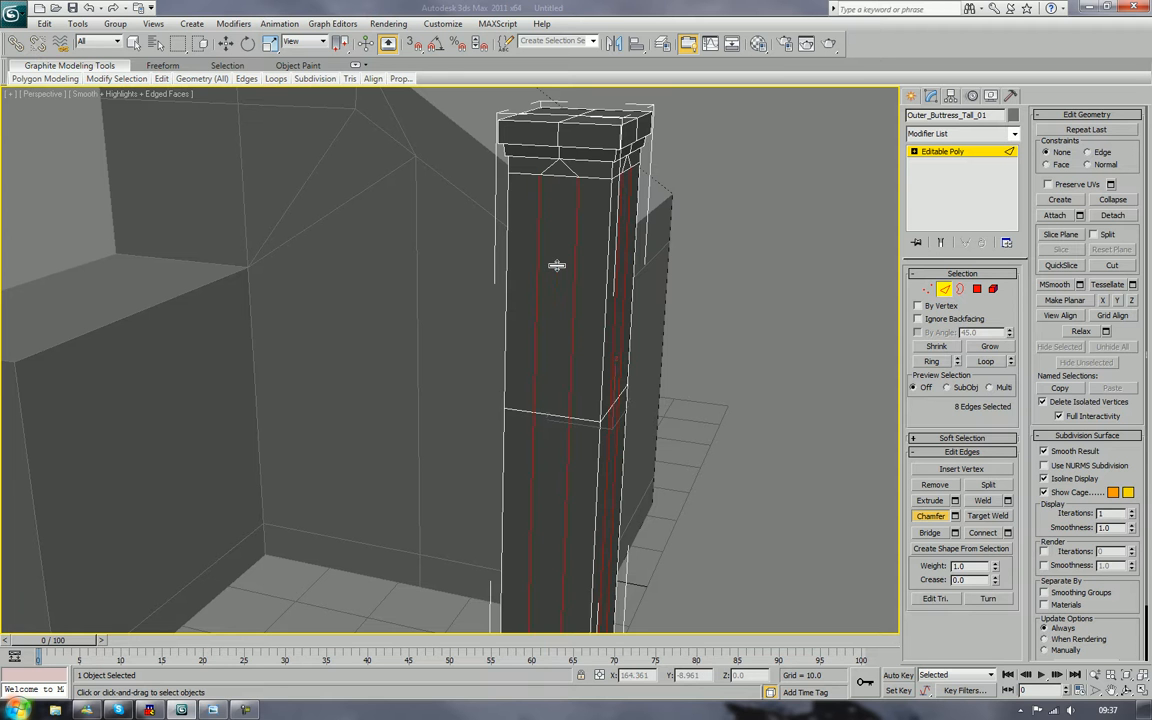
click(729, 343)
Step: Select all the vertical edges of the lower shaft and connect them with one horizontal loop
scroll(733, 355, down, 4)
alt+middle_drag(738, 367, 712, 352)
middle_drag(712, 455, 734, 342)
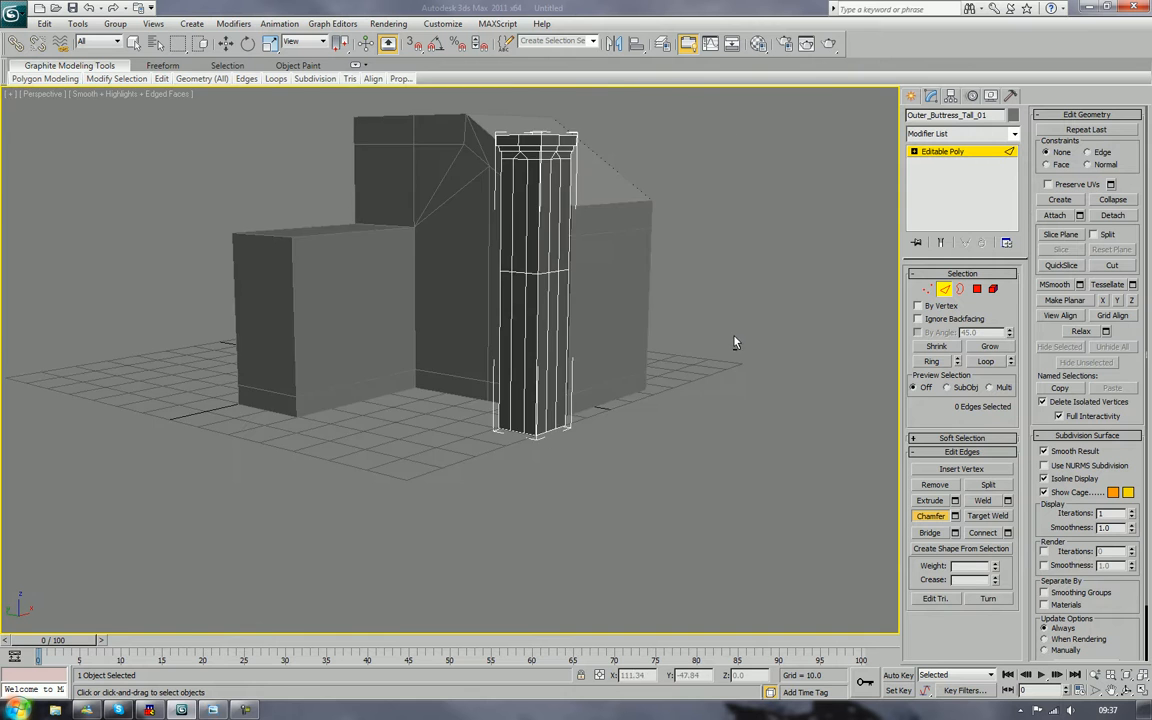
scroll(733, 345, up, 5)
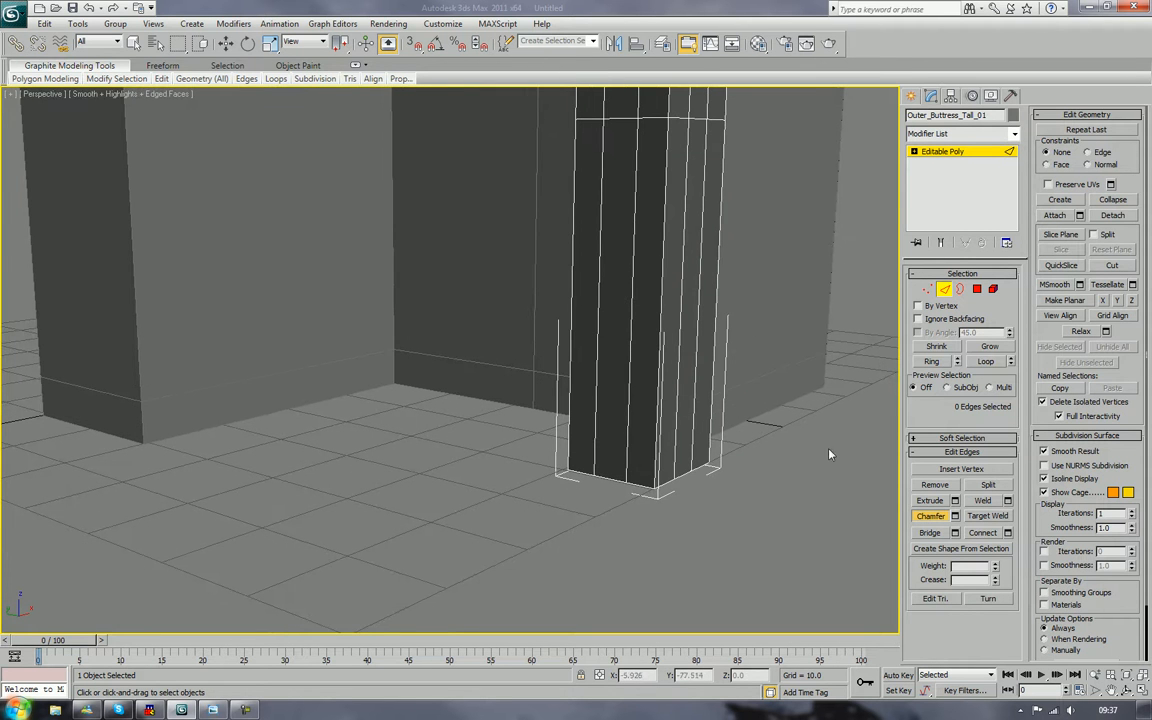
right_click(829, 454)
drag(720, 336, 500, 337)
click(993, 534)
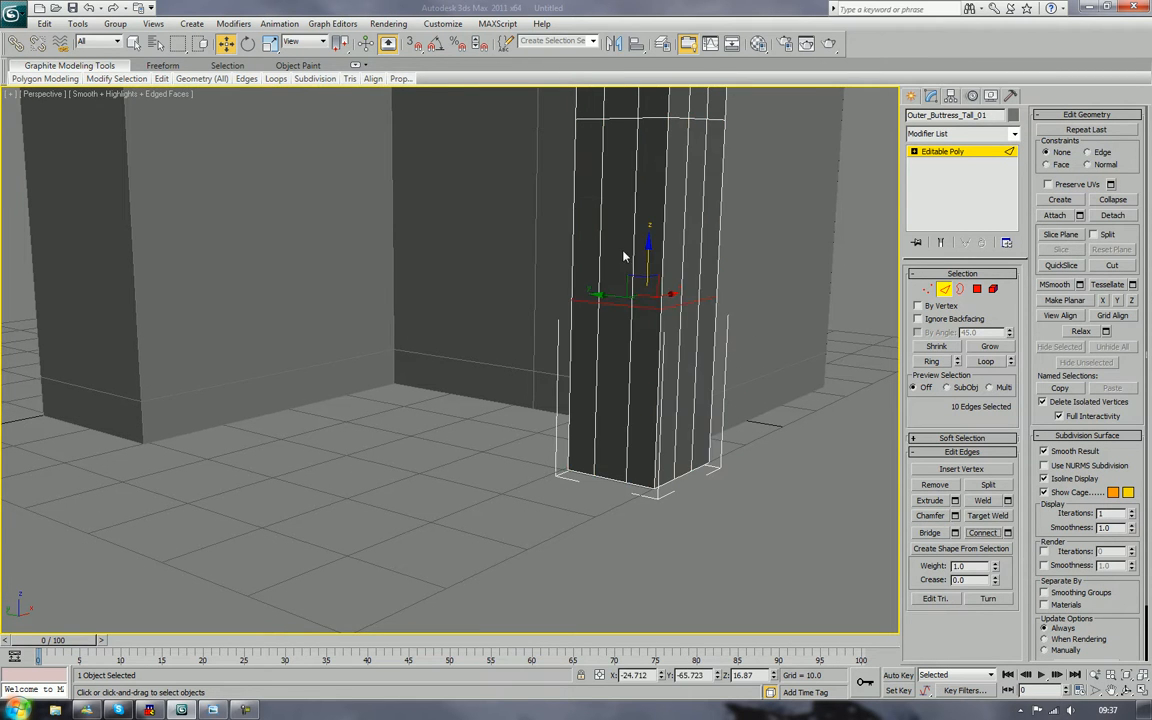
Step: Lower the new loop to near the foot of the buttress, at about Z 4.9
drag(648, 254, 648, 362)
mouse_move(656, 372)
alt+middle_down()
mouse_move(748, 360)
mouse_move(639, 371)
alt+middle_up()
alt+middle_drag(515, 369, 605, 323)
scroll(507, 385, up, 3)
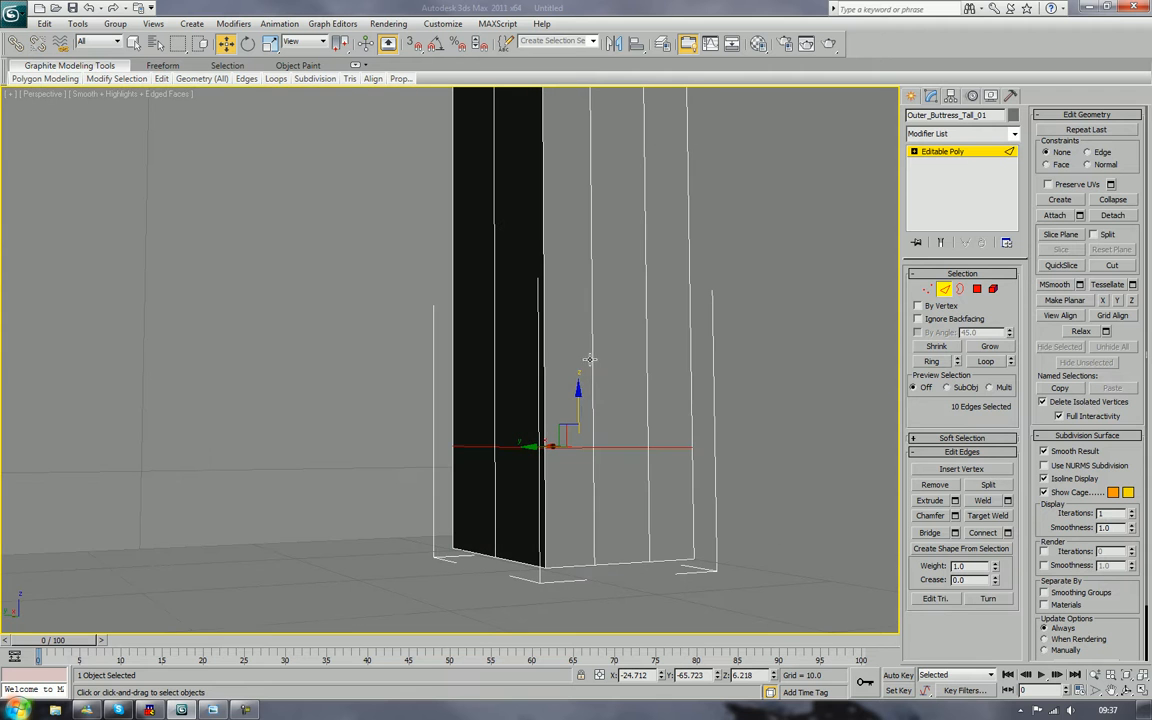
drag(577, 406, 577, 410)
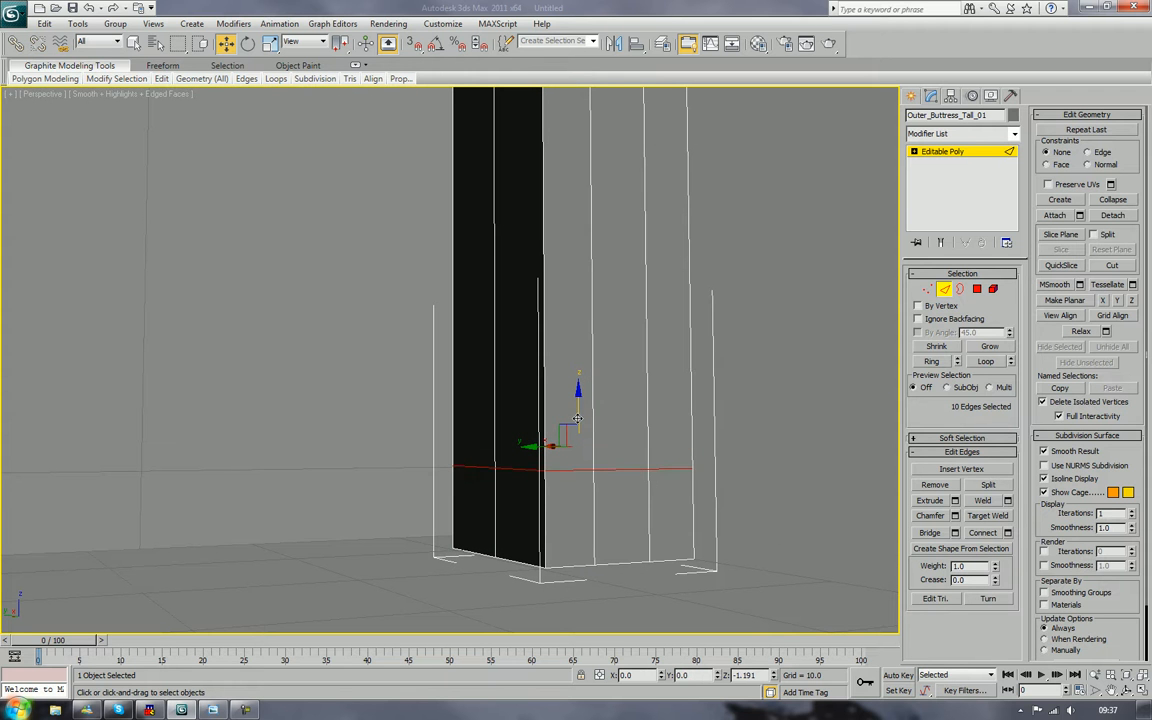
Step: Switch to polygon editing and select the upper central strip and its pointed tip on both outer faces of the buttress
alt+middle_drag(577, 410, 553, 388)
scroll(553, 388, down, 3)
middle_drag(661, 337, 621, 440)
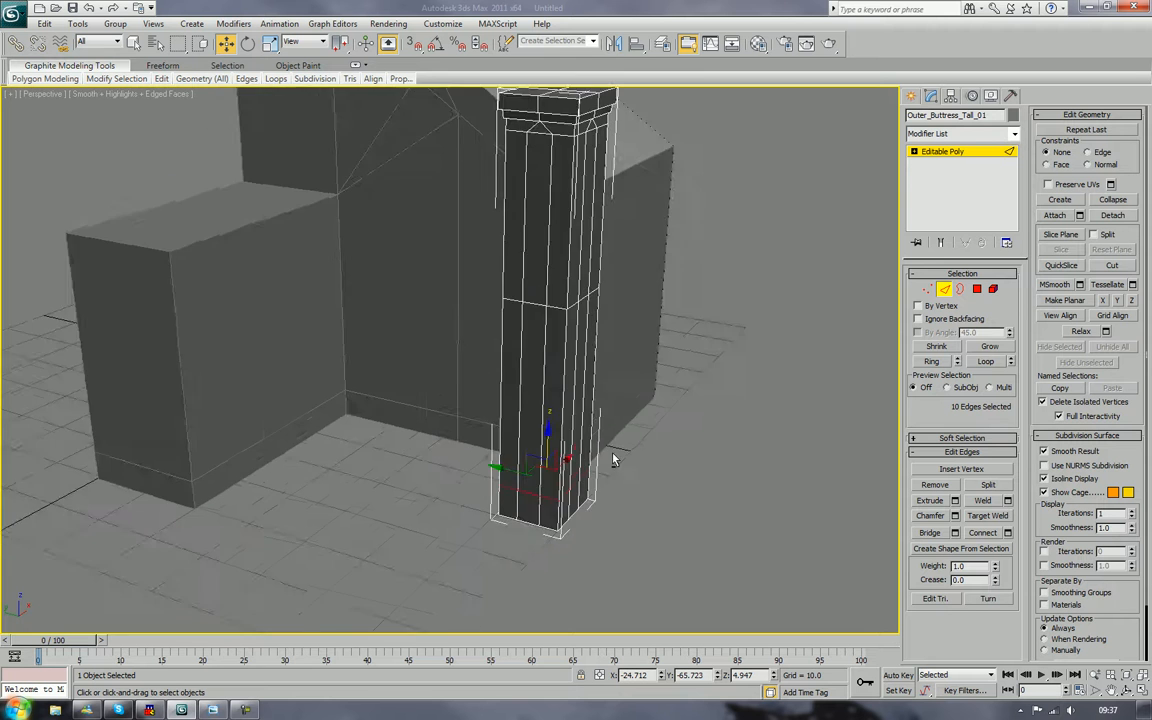
scroll(635, 400, down, 2)
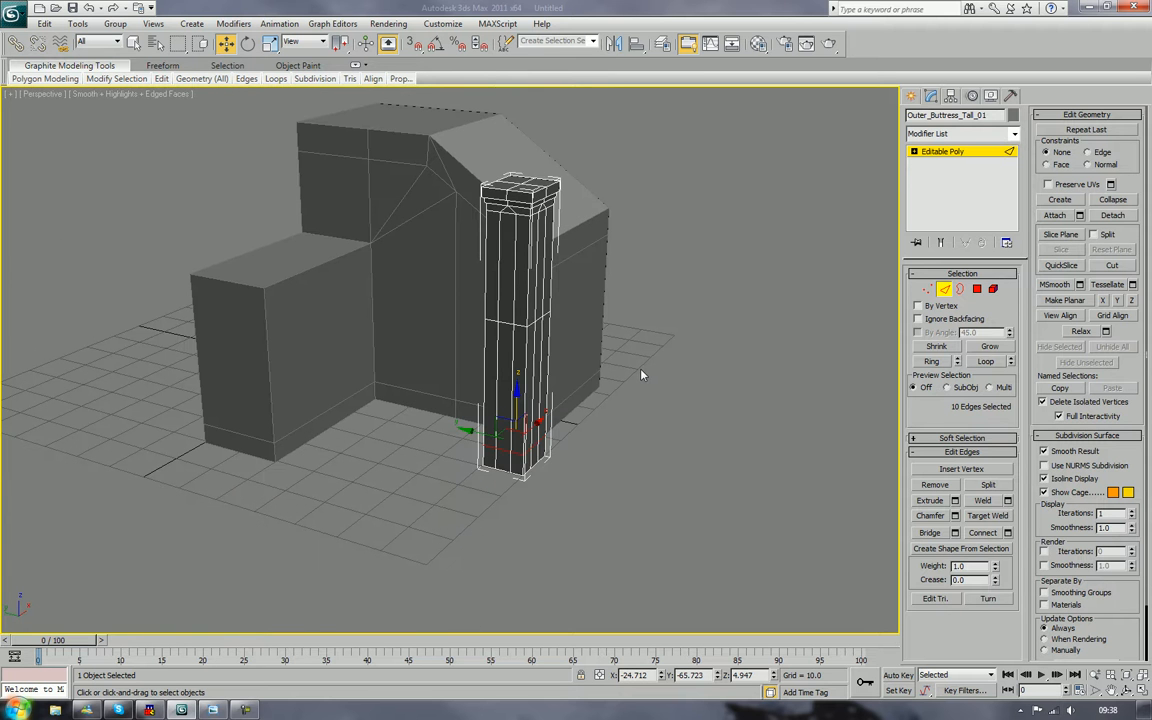
alt+middle_drag(635, 359, 630, 406)
scroll(609, 344, up, 3)
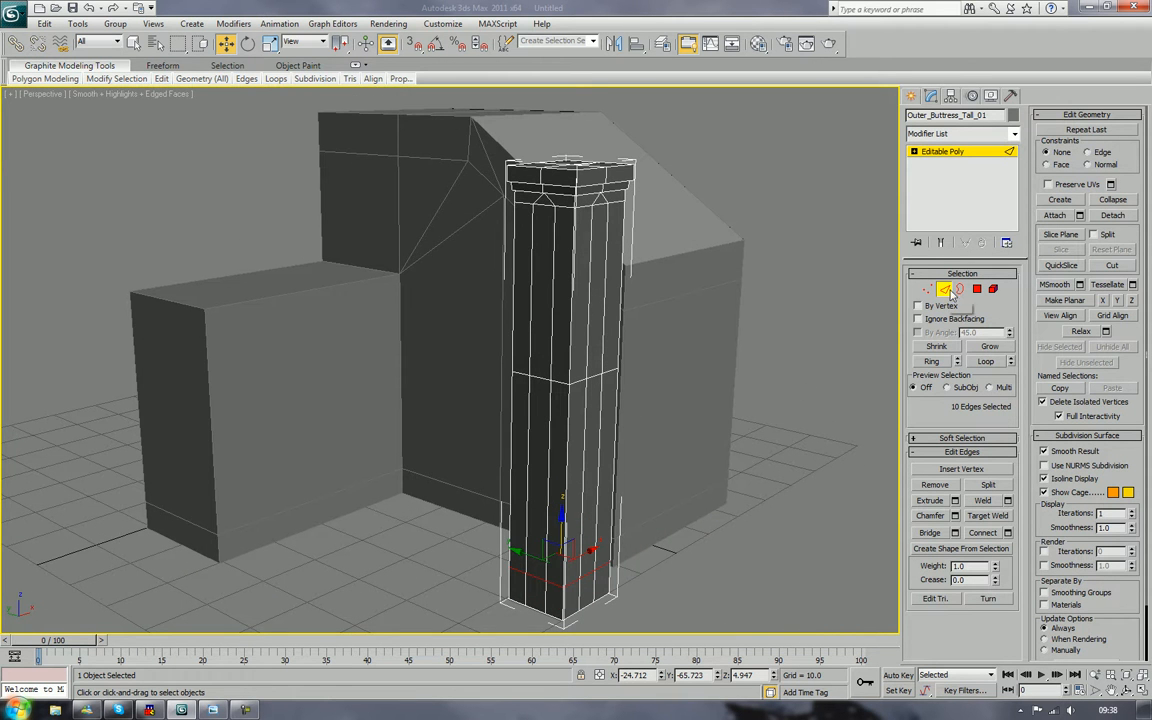
click(977, 289)
click(601, 235)
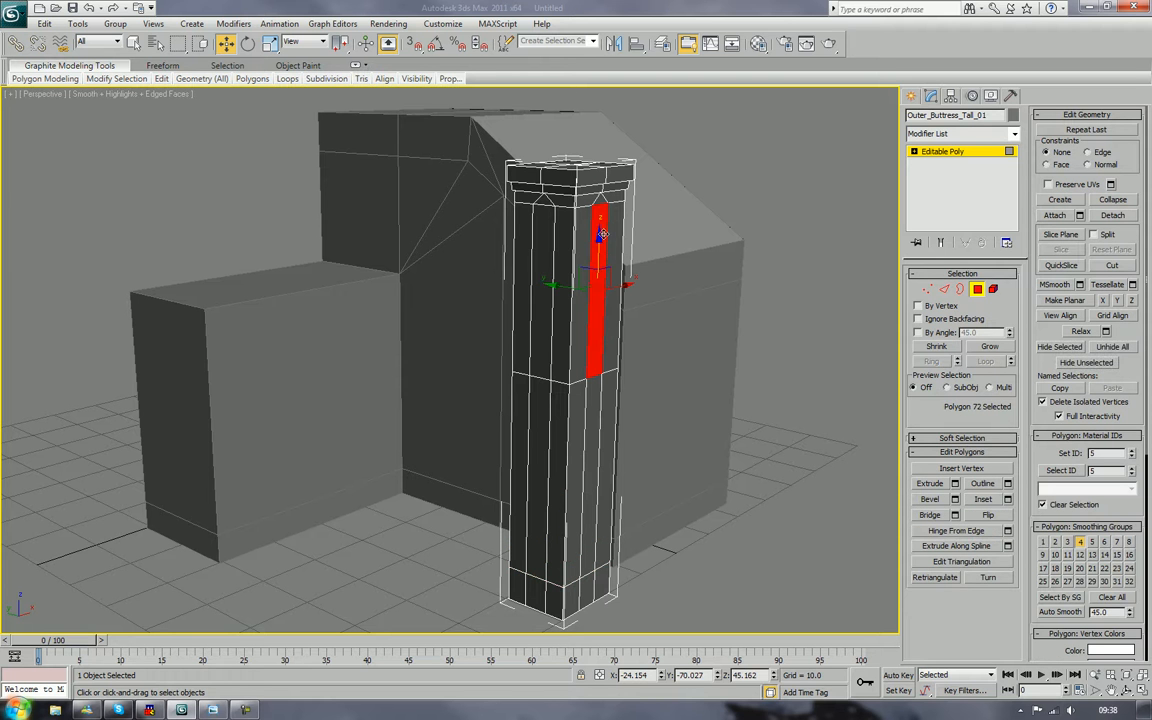
ctrl+click(600, 199)
ctrl+click(543, 207)
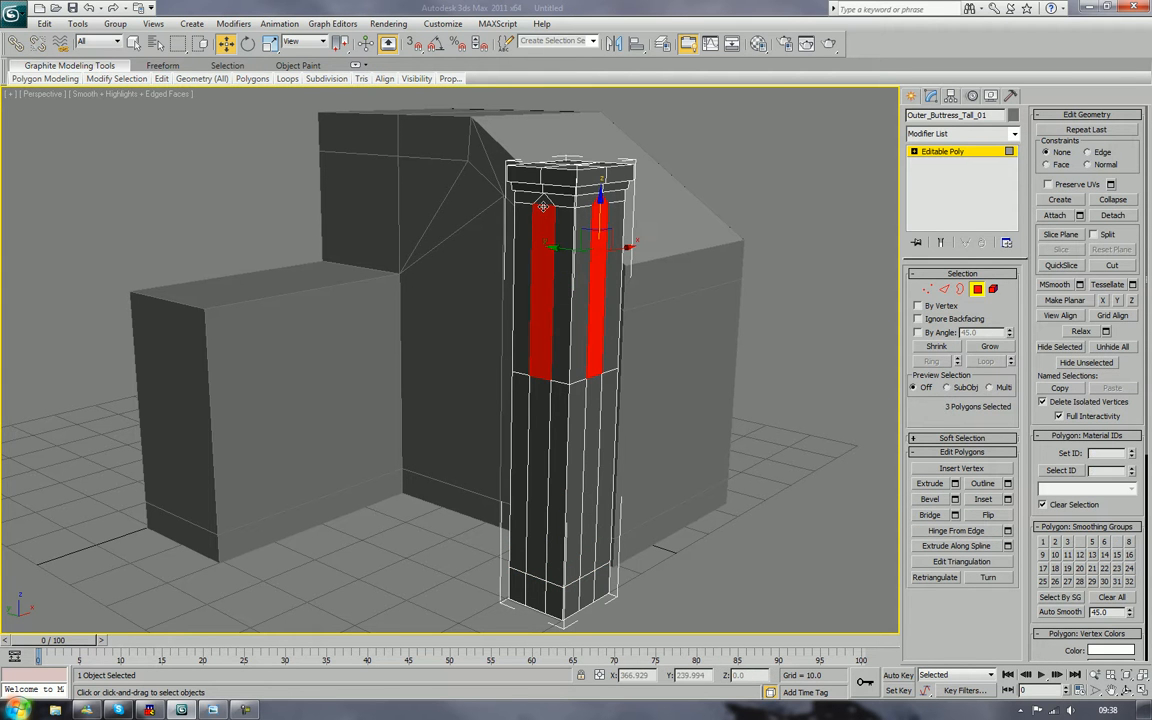
ctrl+click(543, 203)
alt+middle_drag(527, 294, 643, 475)
scroll(546, 371, up, 4)
scroll(640, 393, up, 4)
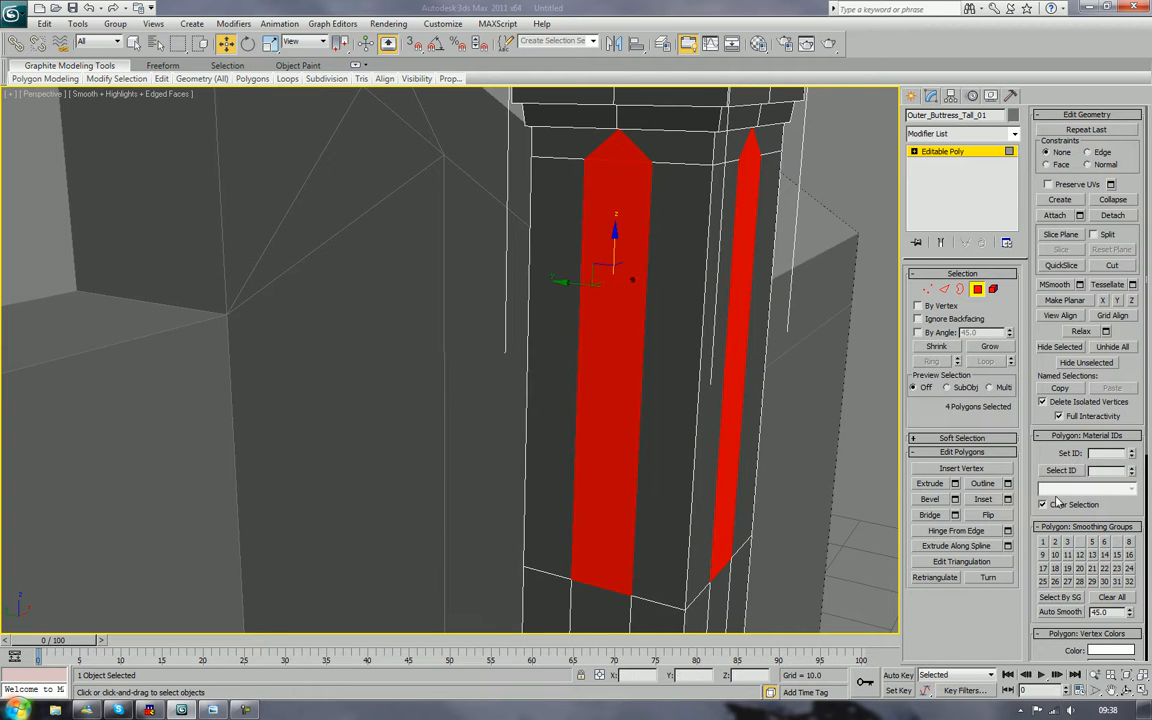
click(954, 499)
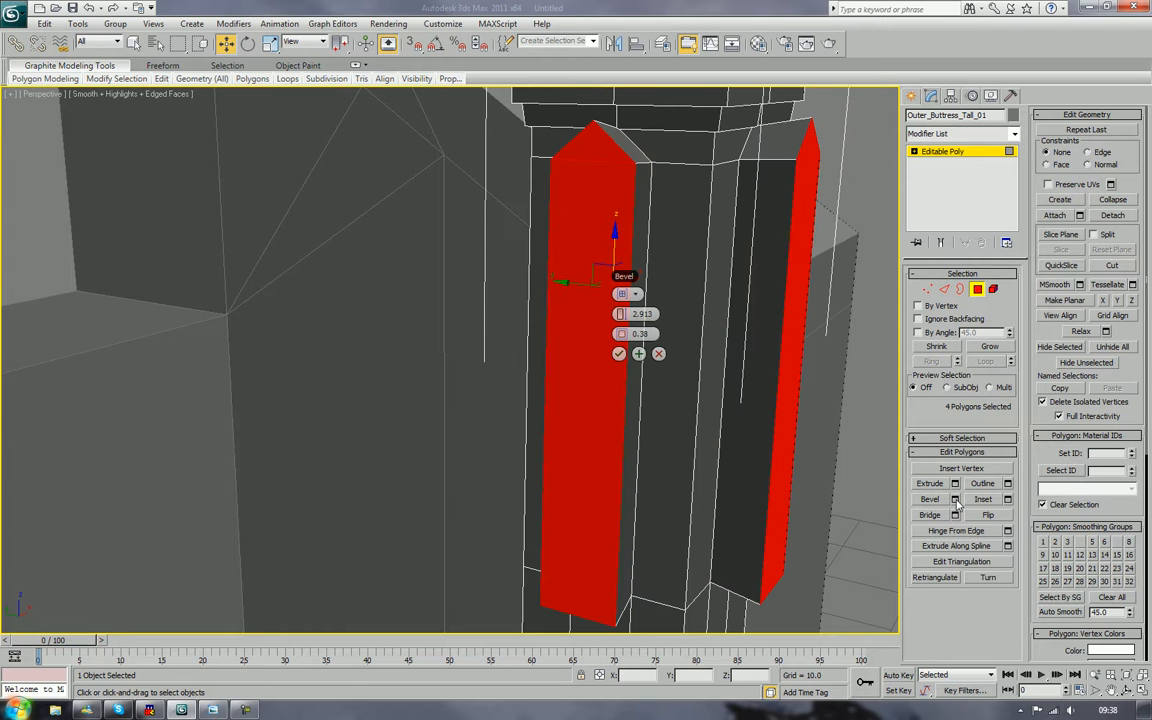
drag(623, 276, 405, 271)
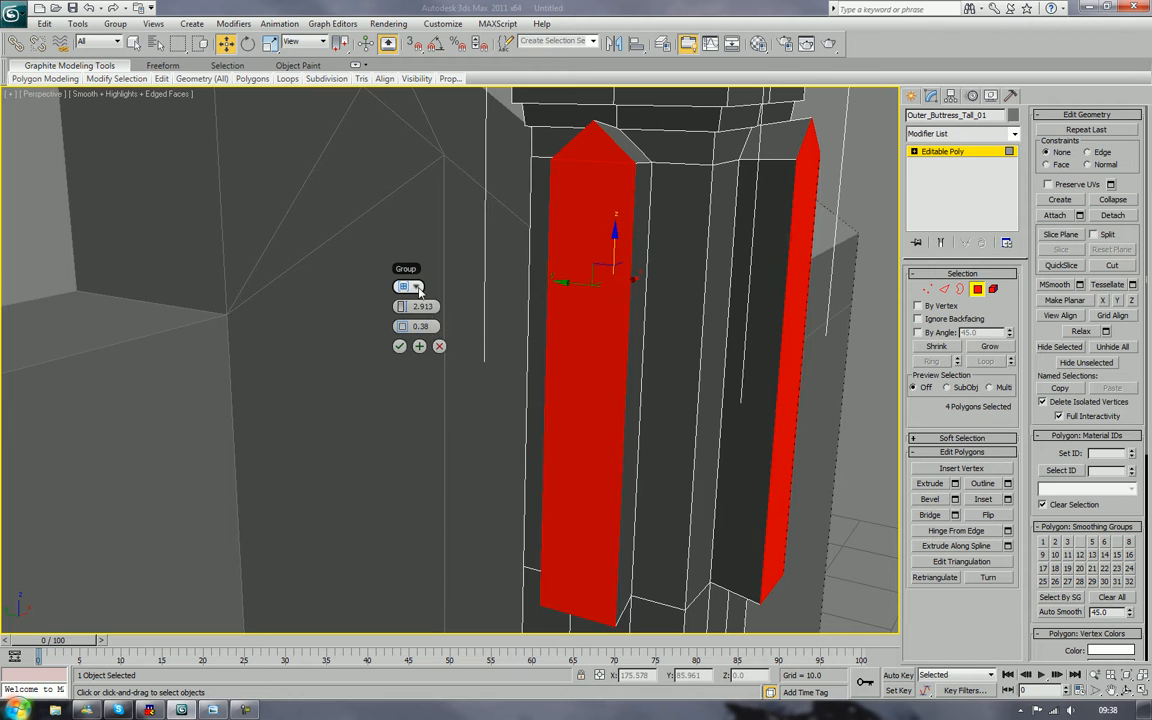
click(417, 288)
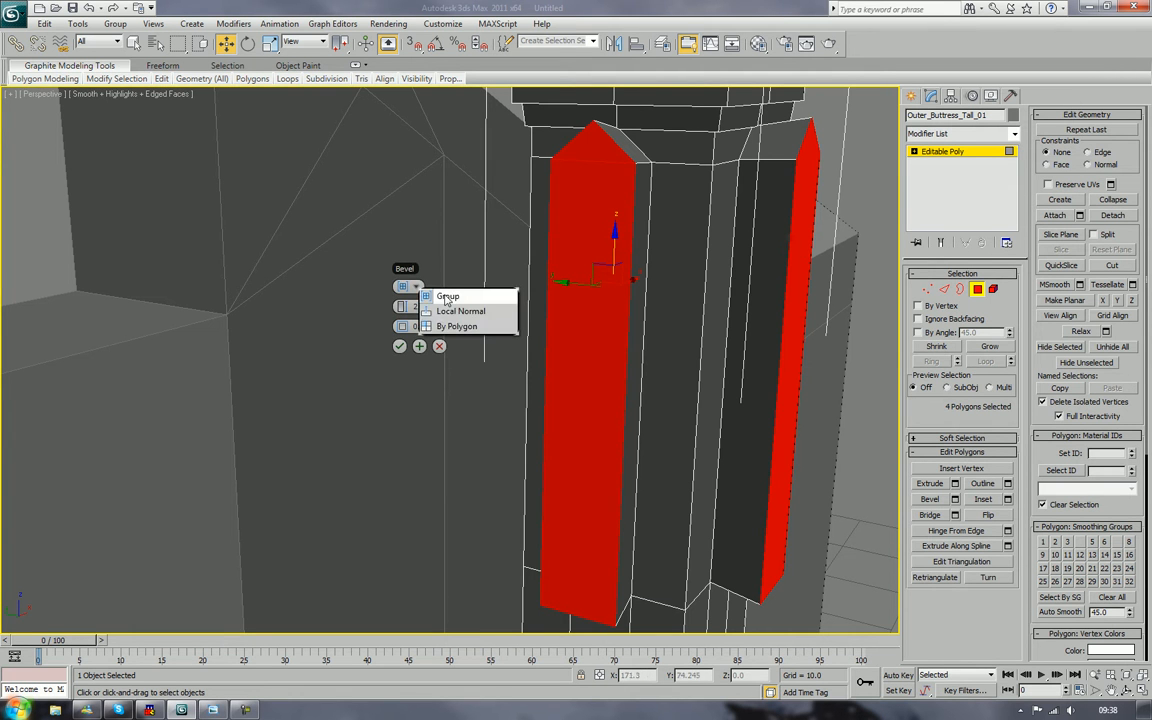
click(453, 317)
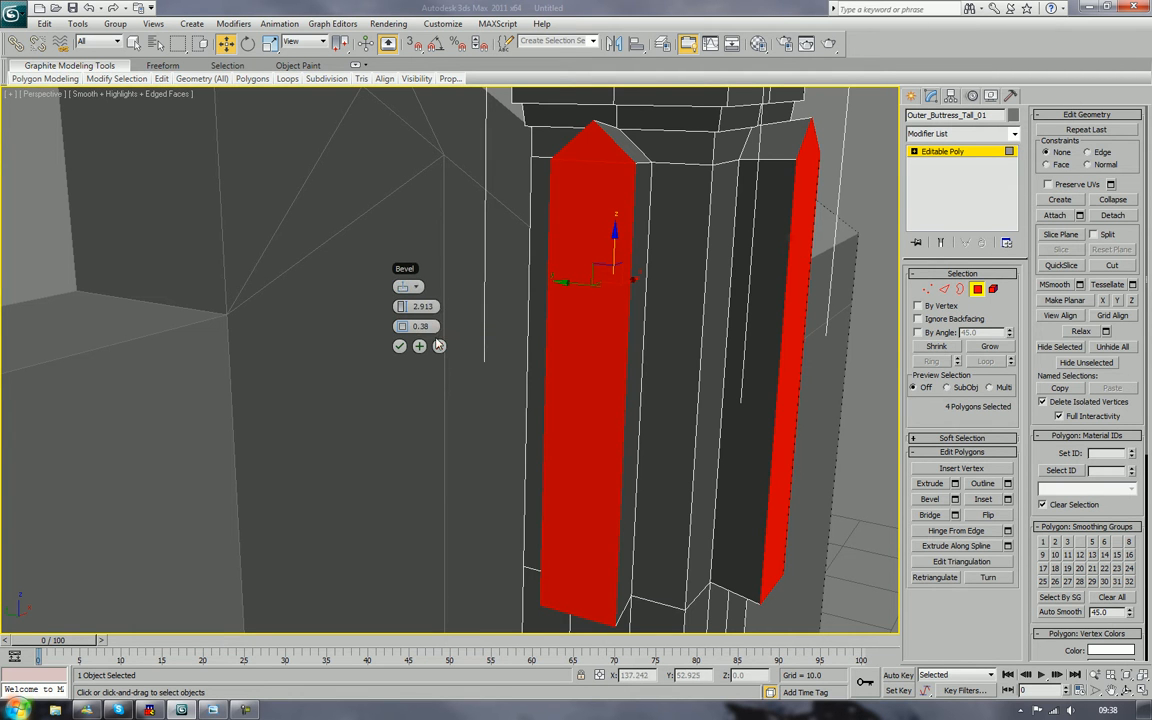
click(439, 346)
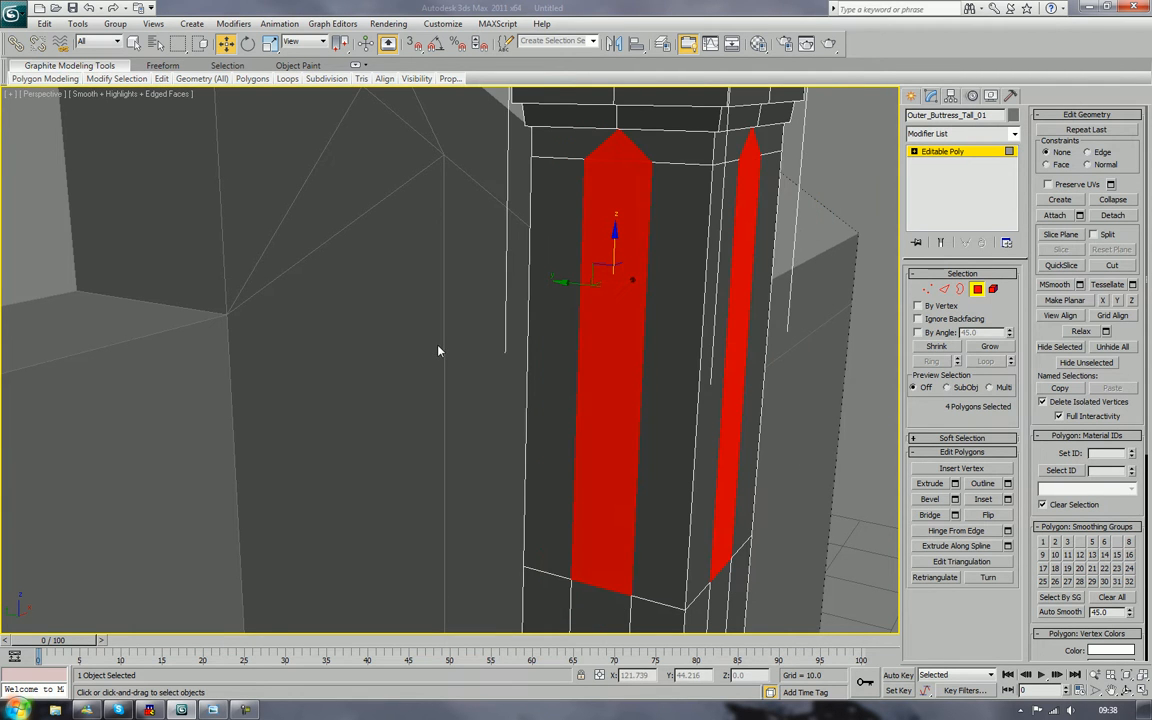
Step: Extrude the selected pointed strips inward to form narrow recesses in both outer faces of the buttress
click(930, 485)
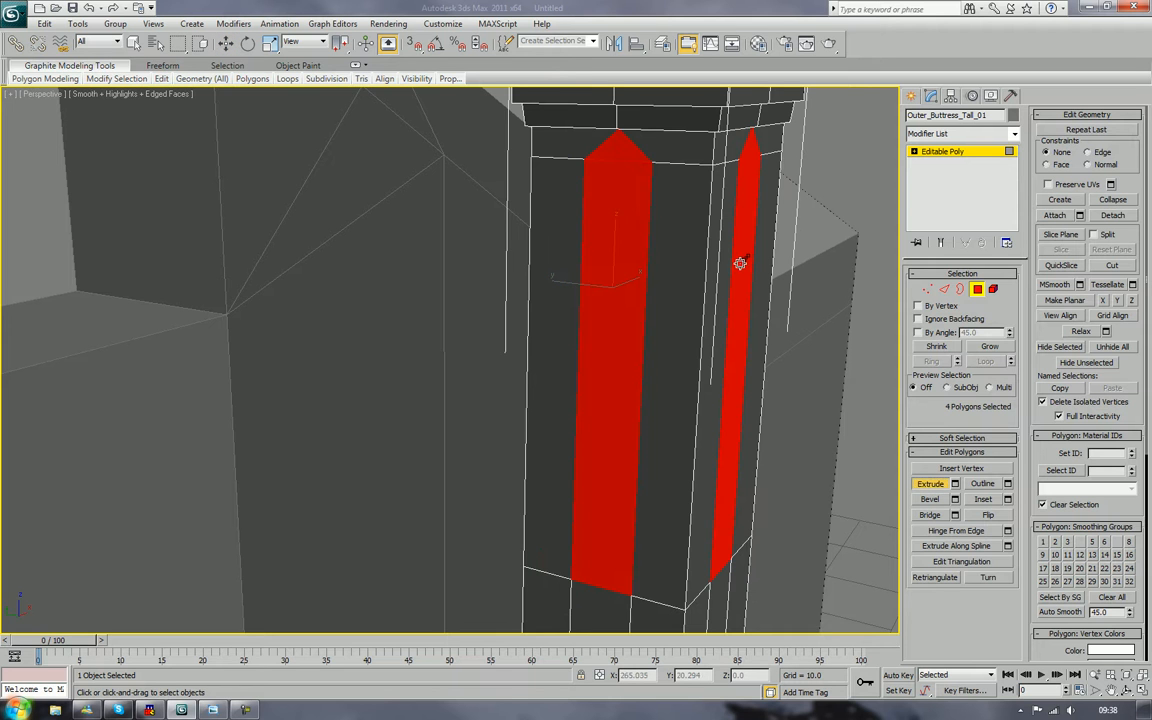
drag(739, 263, 738, 270)
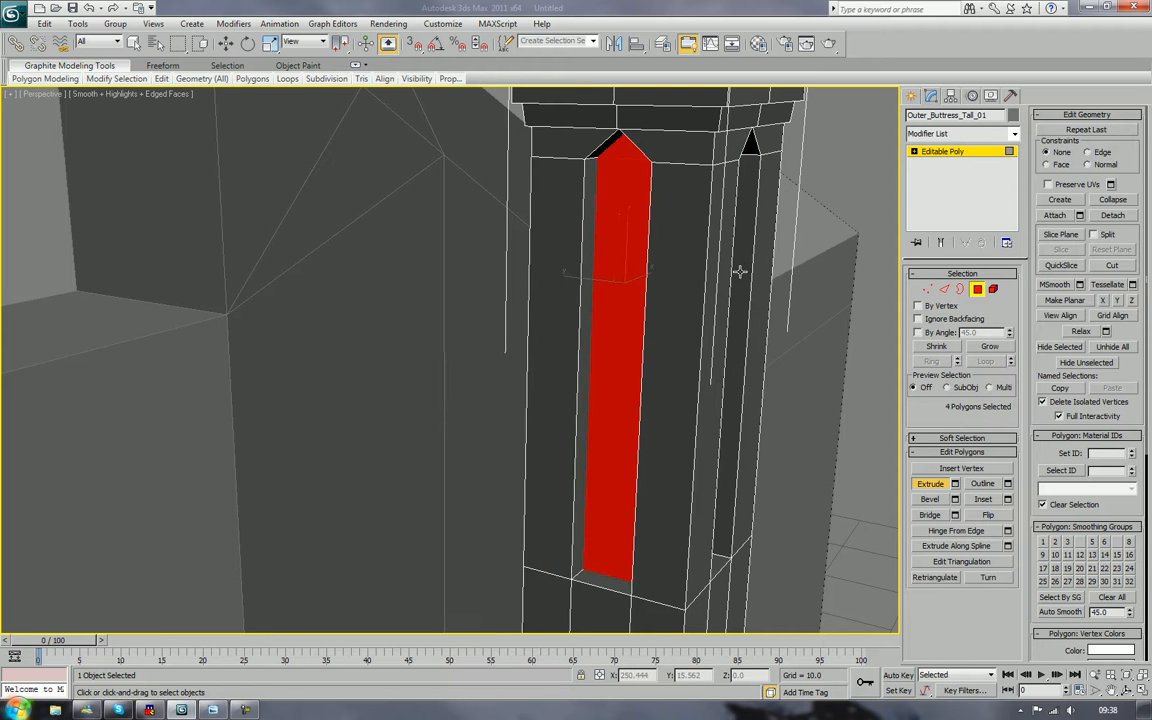
alt+middle_drag(688, 330, 755, 267)
scroll(755, 267, down, 6)
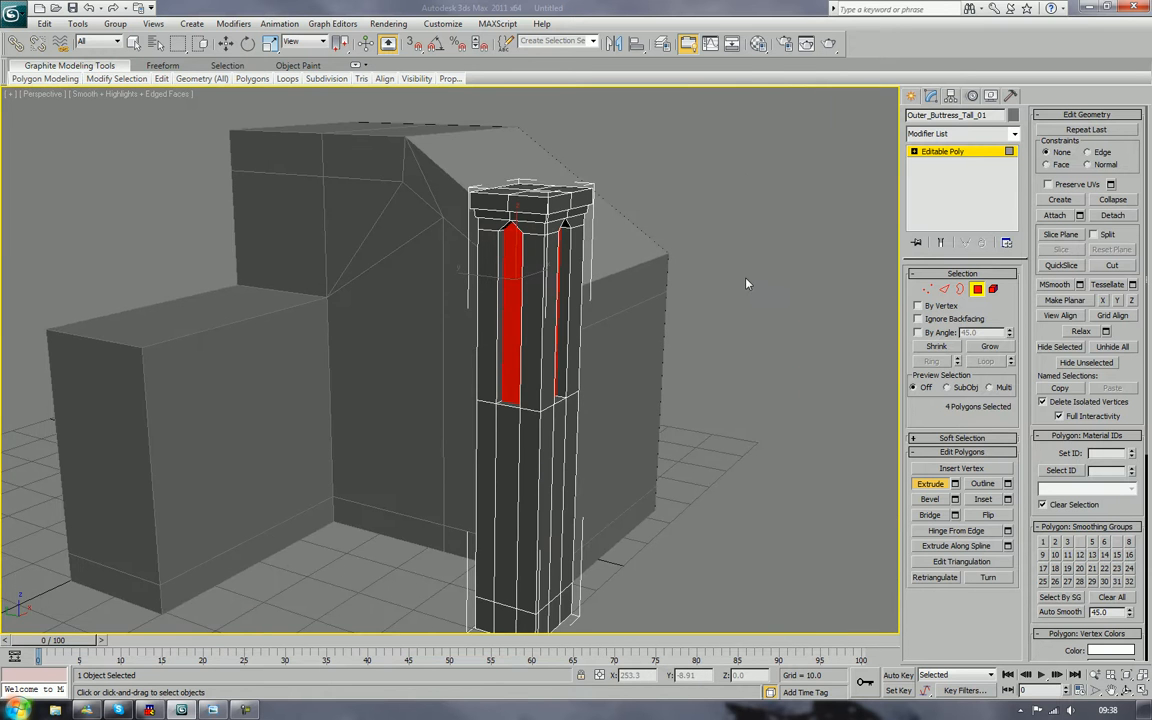
mouse_move(688, 370)
alt+middle_down()
mouse_move(728, 306)
mouse_move(728, 327)
mouse_move(666, 360)
mouse_move(684, 365)
alt+middle_up()
Step: Lower the four edges at the base of the pointed tips in both buttress recesses to make the points longer and steeper
scroll(684, 365, up, 5)
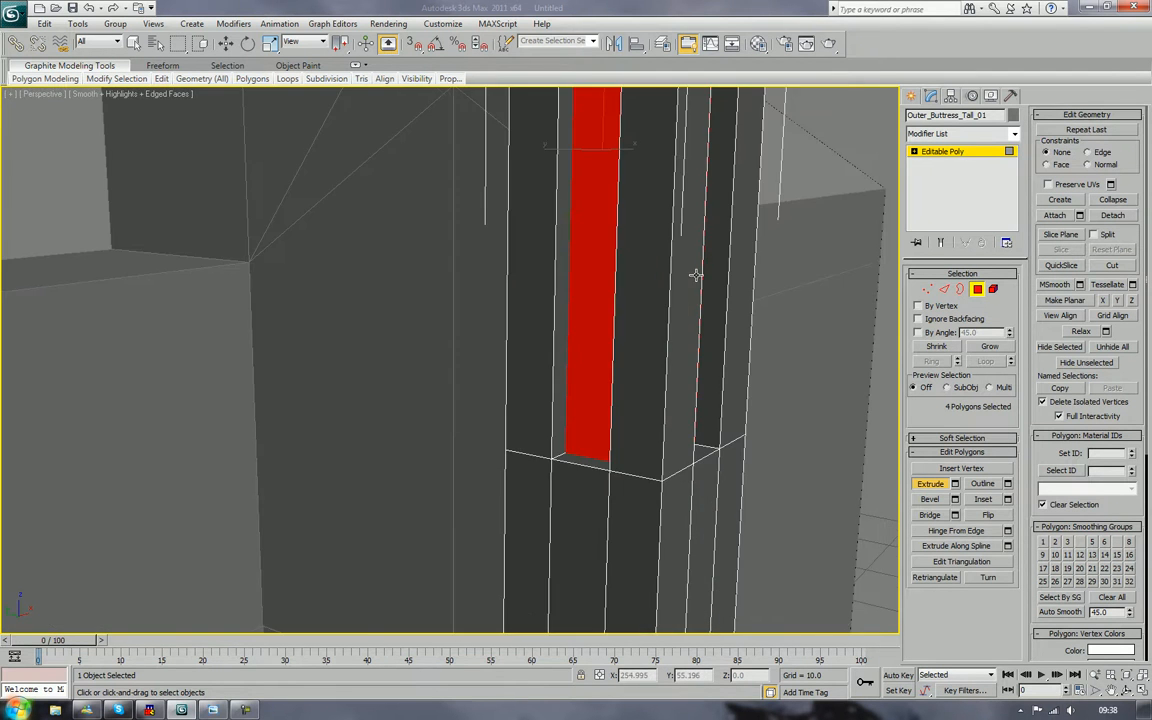
middle_drag(697, 275, 598, 460)
key(2)
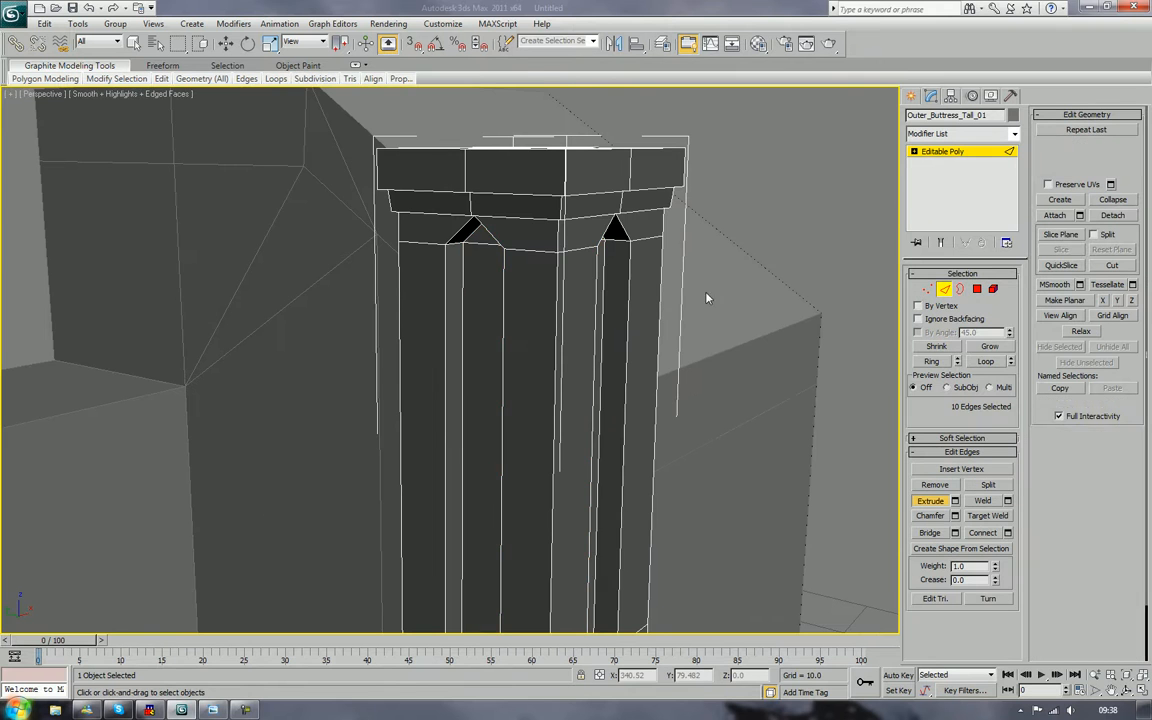
alt+middle_drag(694, 293, 688, 268)
click(601, 206)
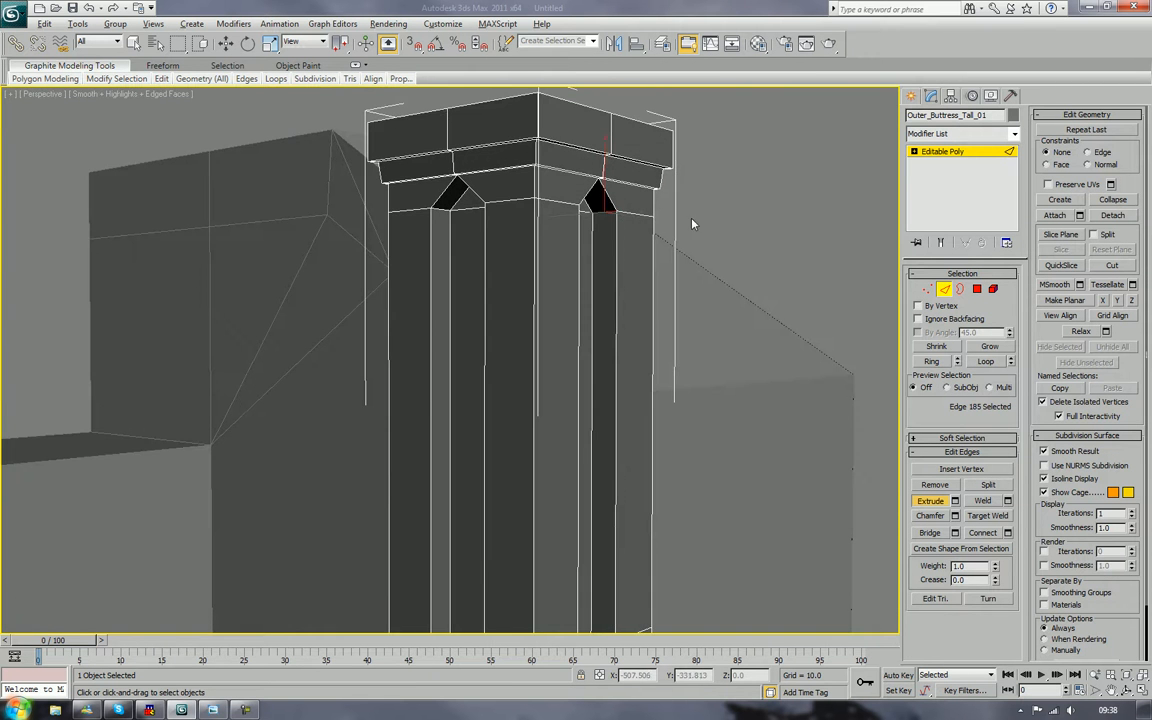
alt+middle_drag(689, 221, 568, 247)
ctrl+click(281, 243)
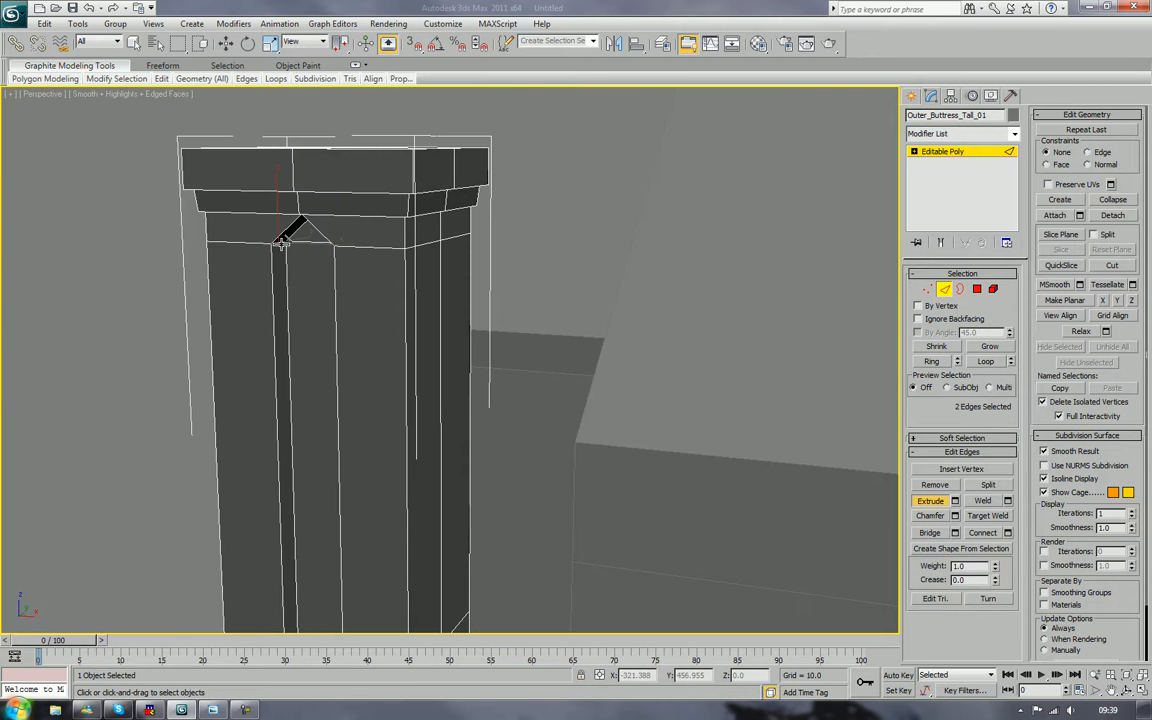
alt+middle_drag(345, 260, 533, 246)
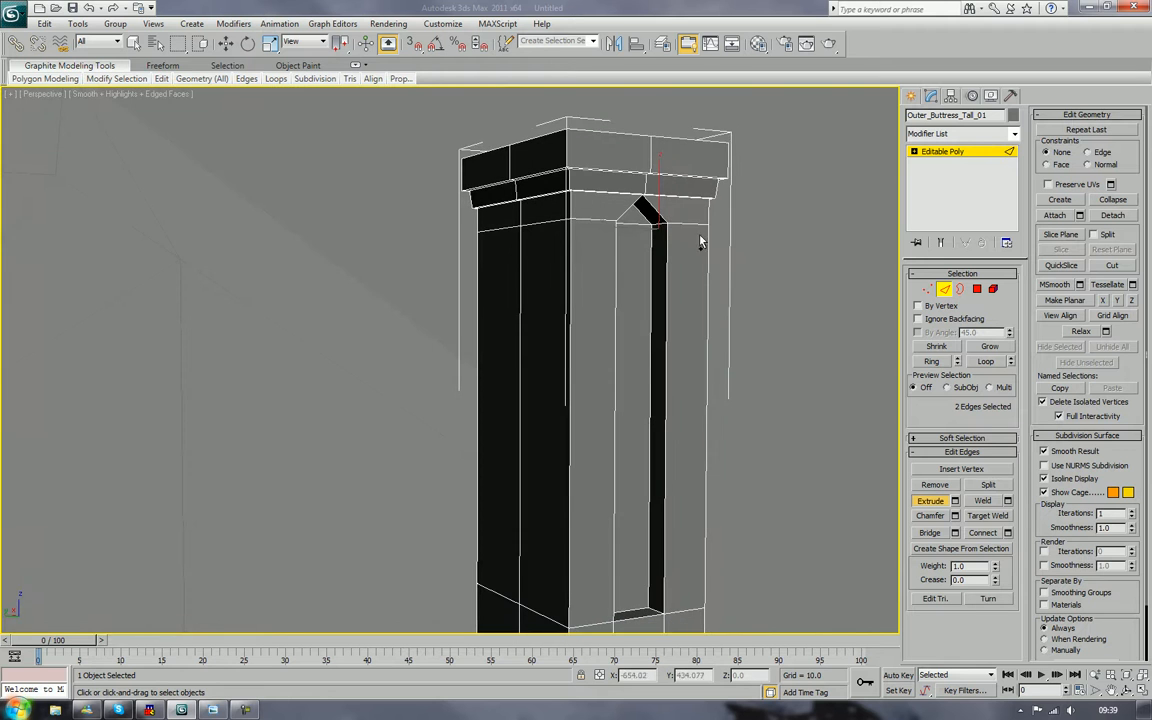
ctrl+click(657, 226)
alt+middle_drag(721, 225, 565, 222)
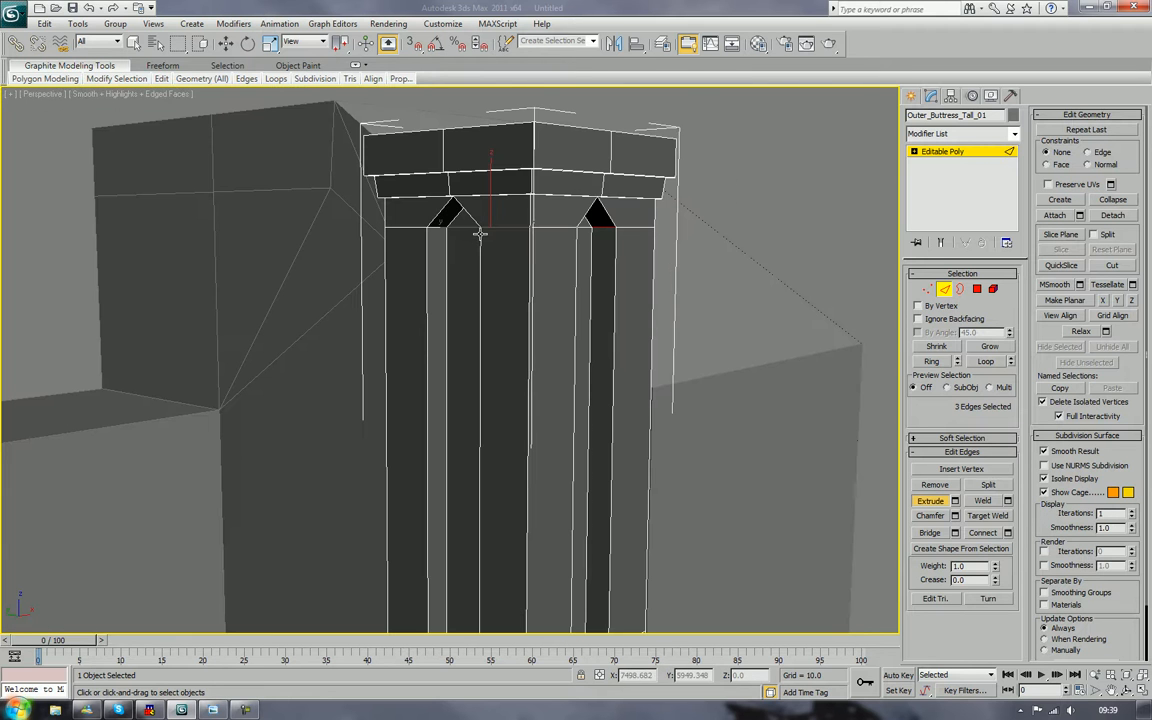
ctrl+click(432, 227)
key(w)
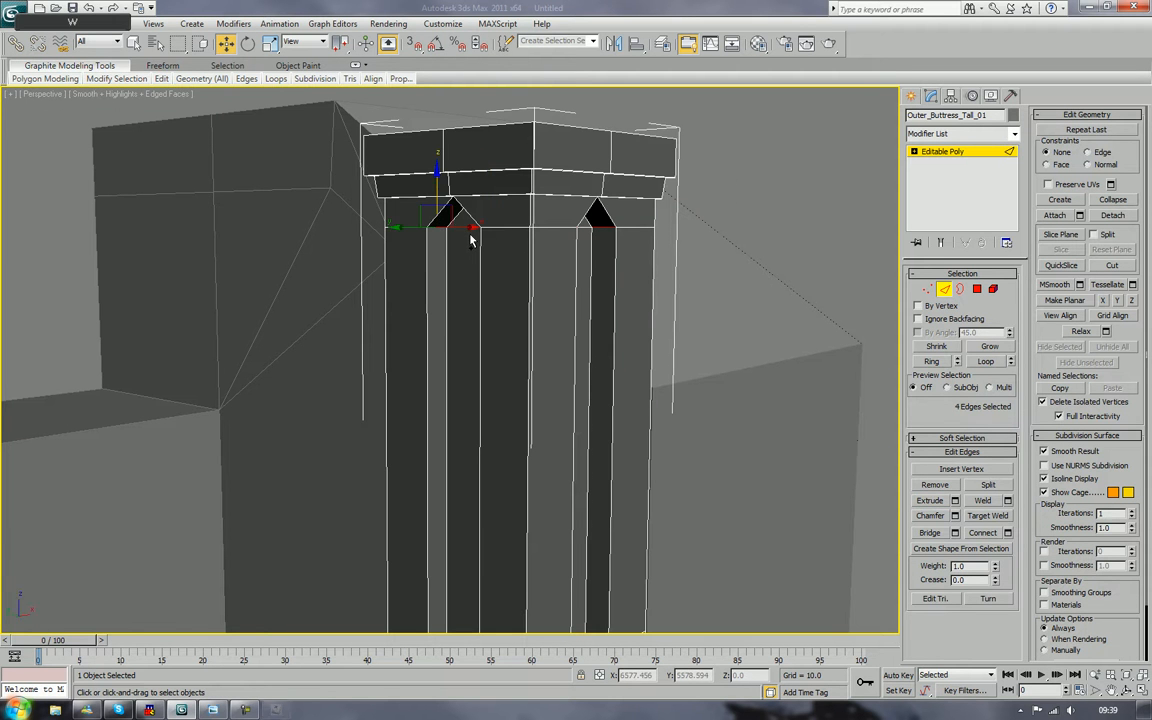
drag(438, 178, 433, 242)
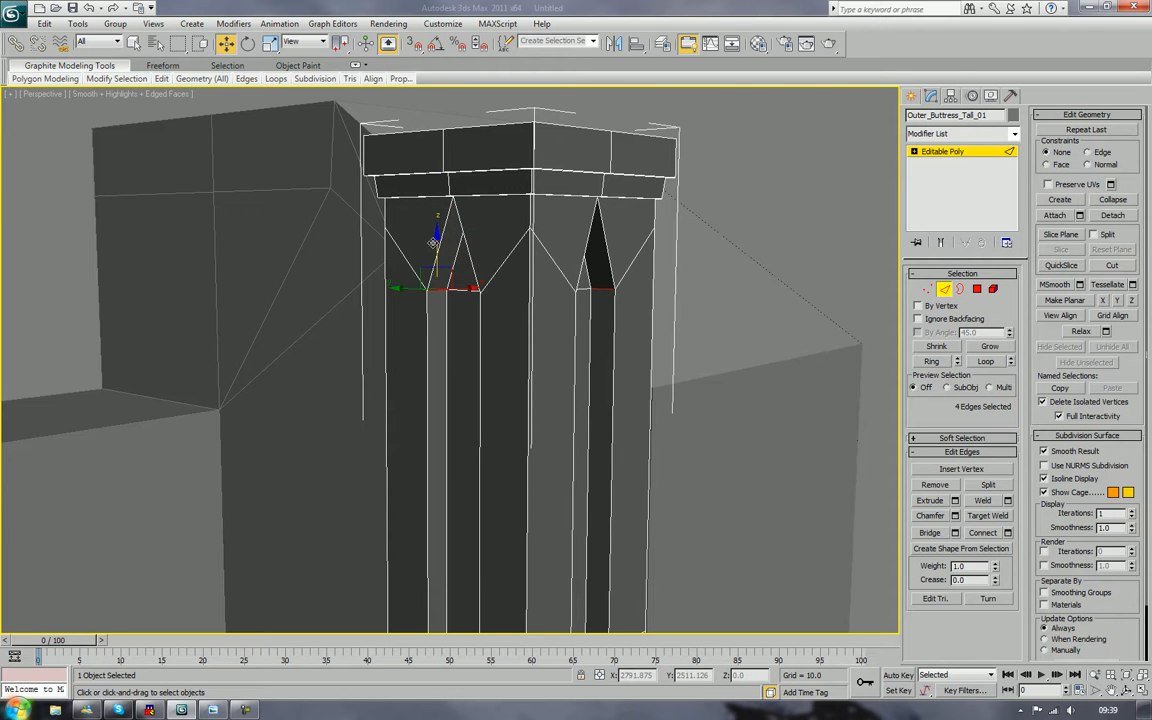
click(832, 214)
Step: Extrude the lower central strips, including their foot sections, outward on both outer faces of the buttress to form projecting ribs
scroll(832, 214, down, 6)
alt+middle_drag(722, 319, 666, 306)
scroll(697, 232, up, 4)
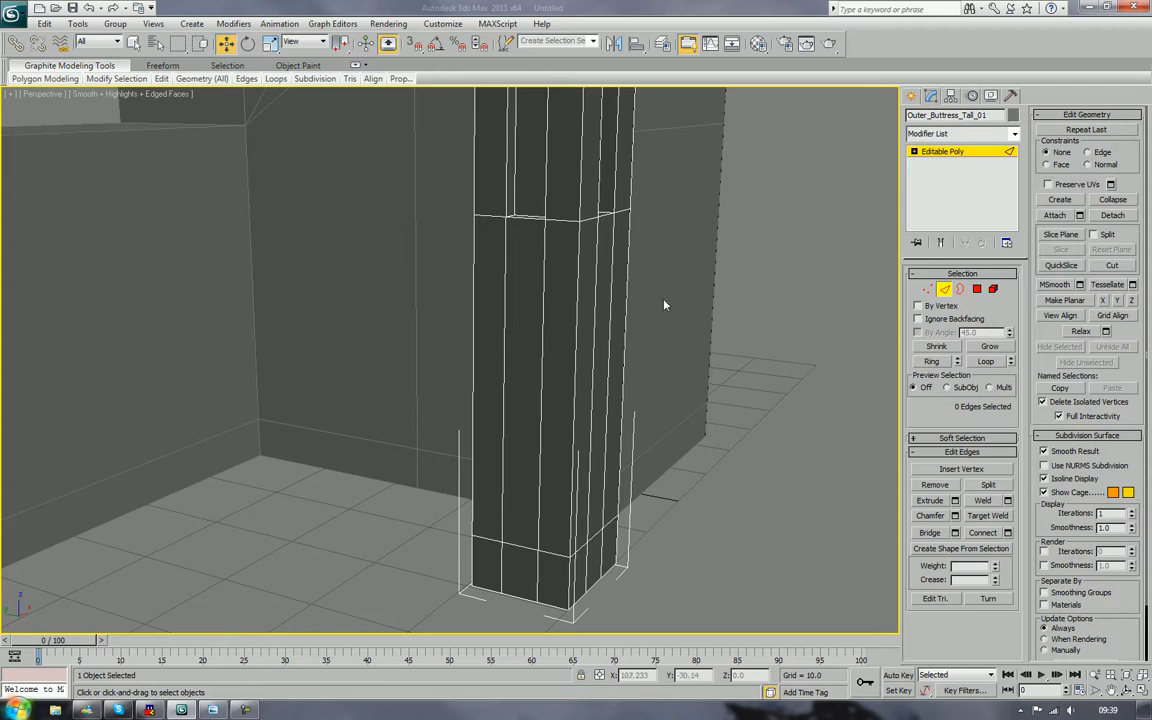
click(977, 289)
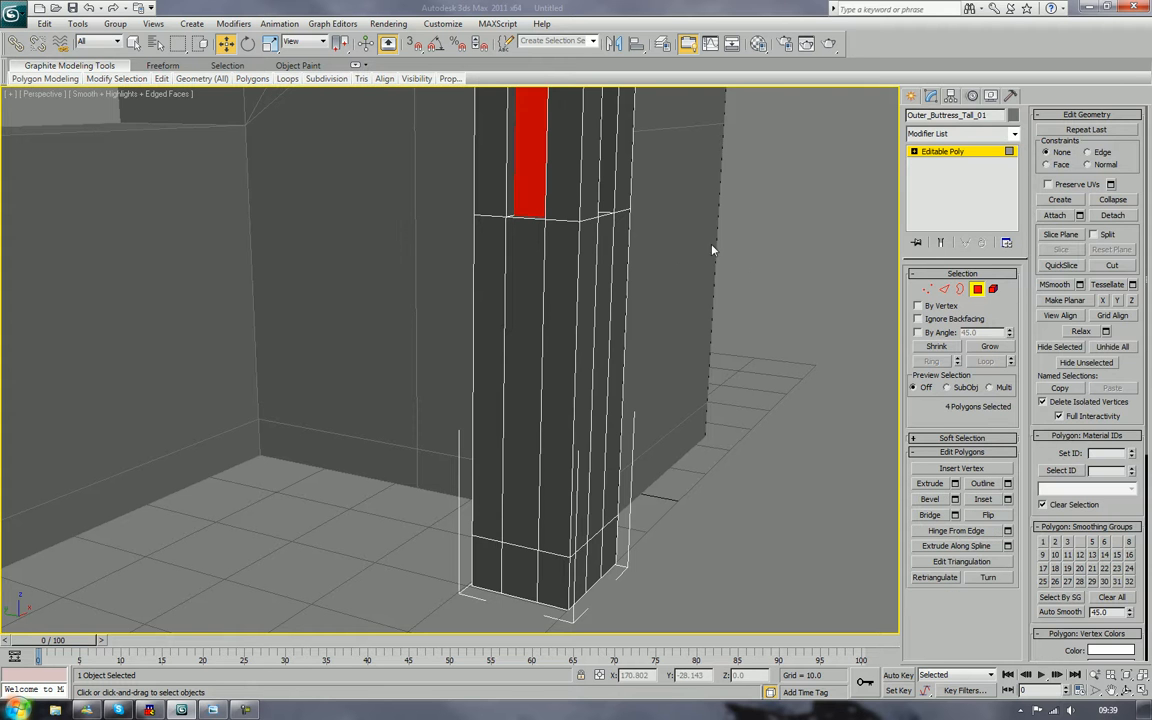
click(607, 258)
ctrl+click(532, 277)
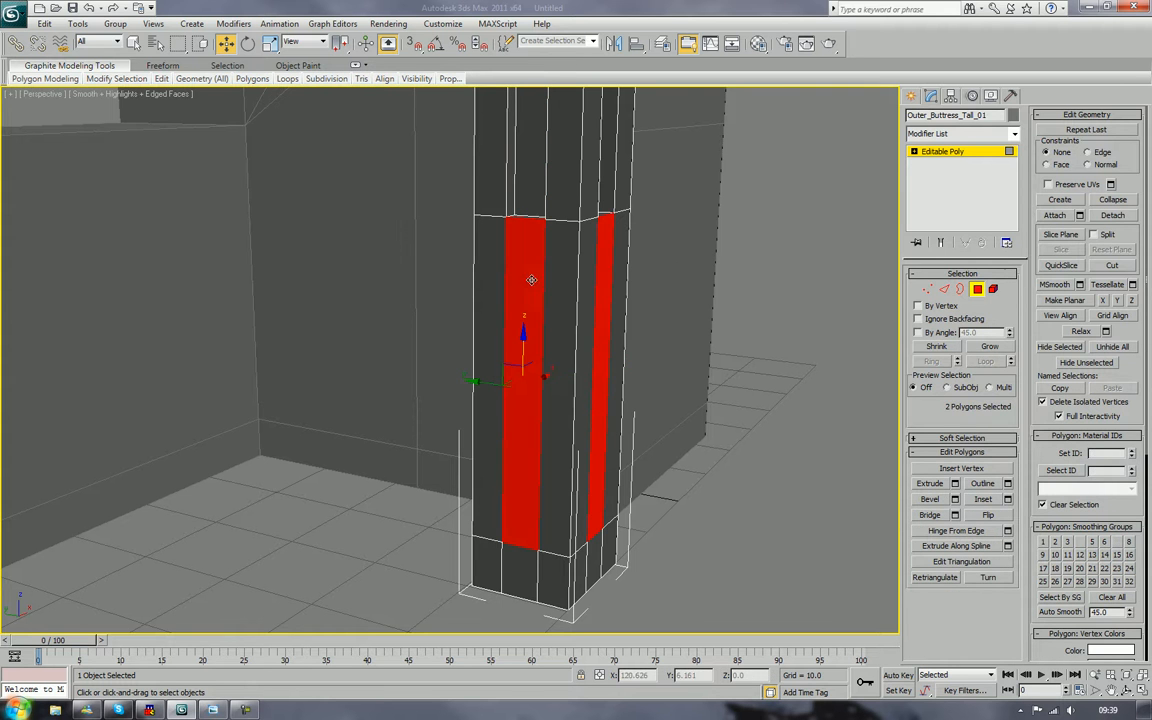
ctrl+click(511, 590)
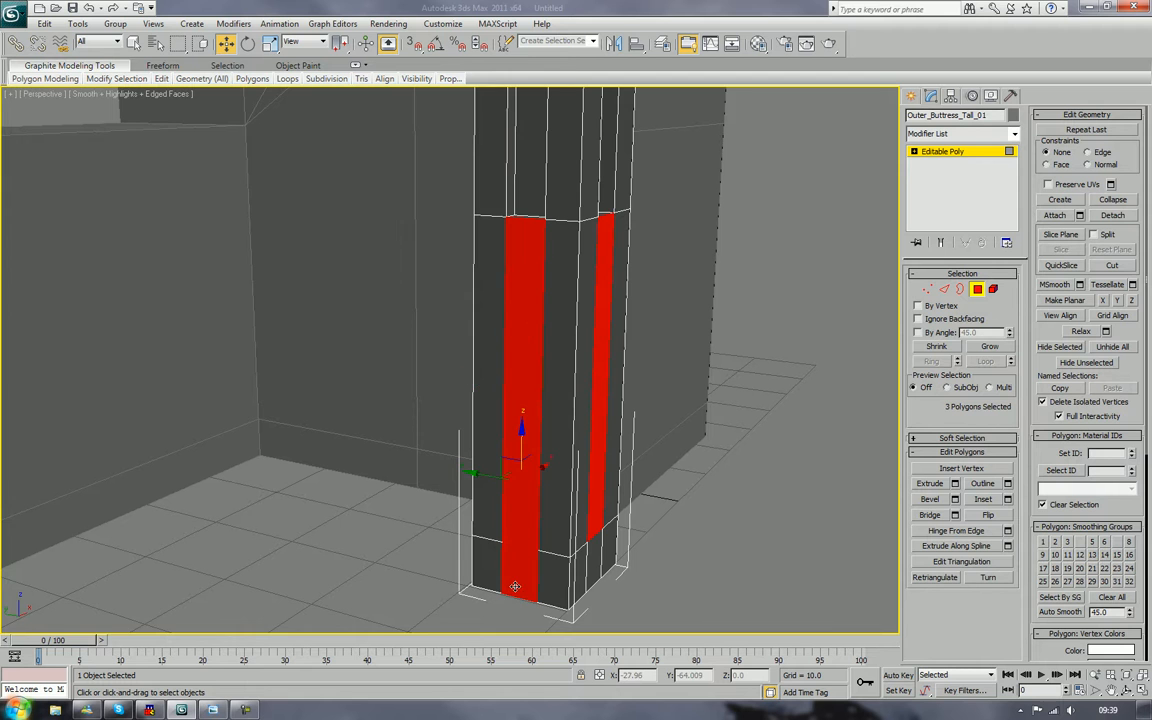
ctrl+click(594, 572)
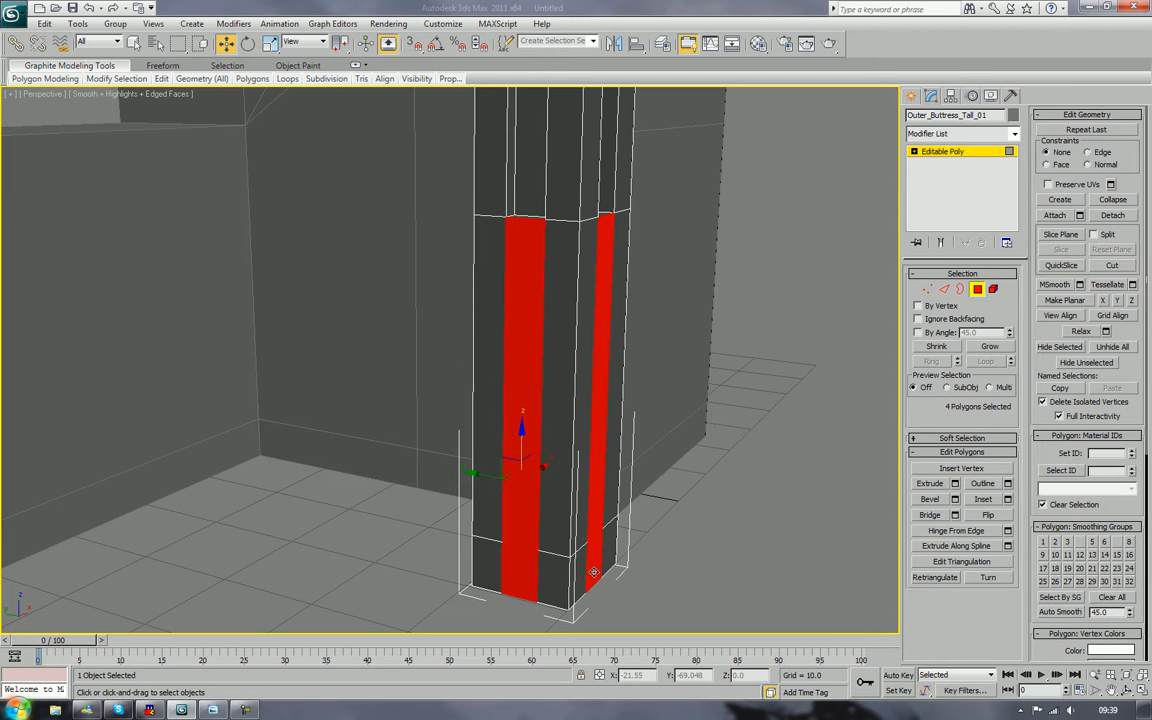
click(930, 484)
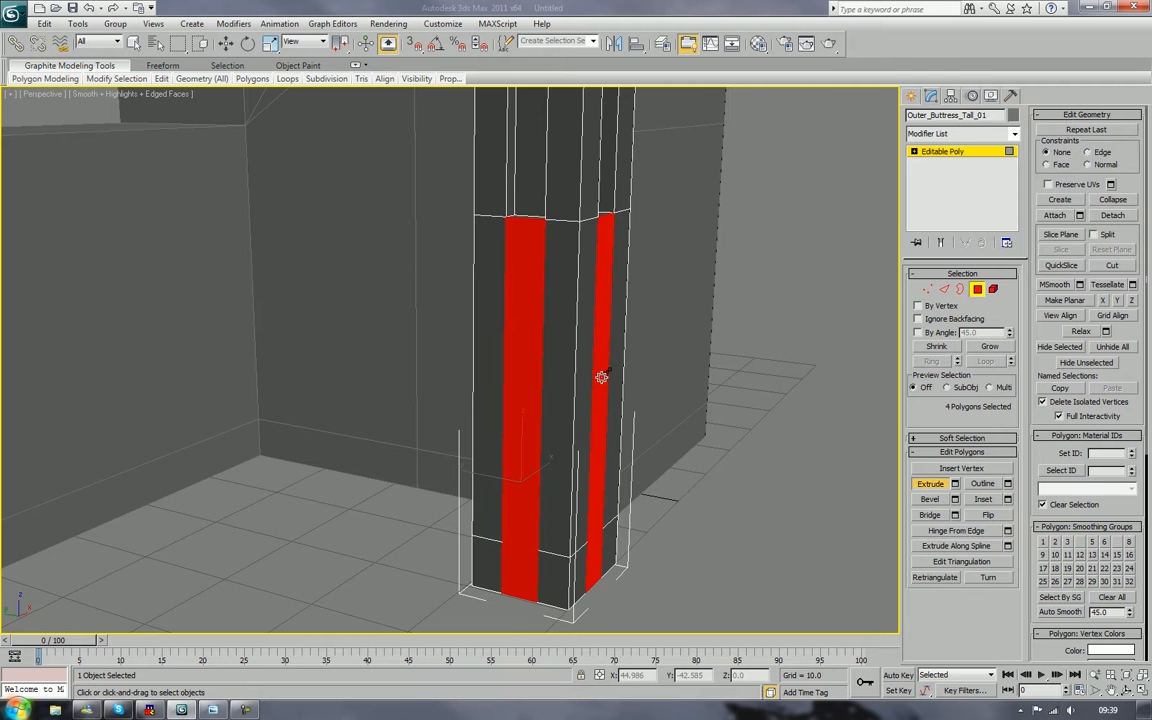
drag(601, 376, 609, 349)
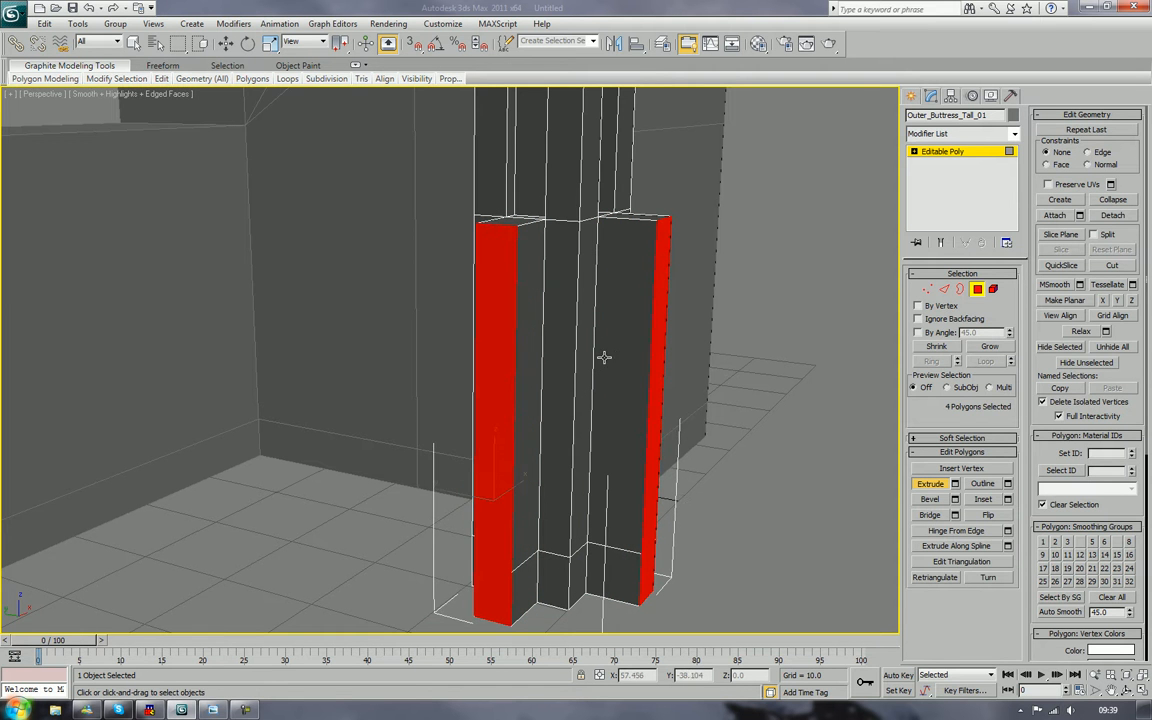
Step: Lower the outer top edge of both projecting ribs so that their tops slope down away from the shaft
alt+middle_drag(604, 357, 632, 406)
click(944, 289)
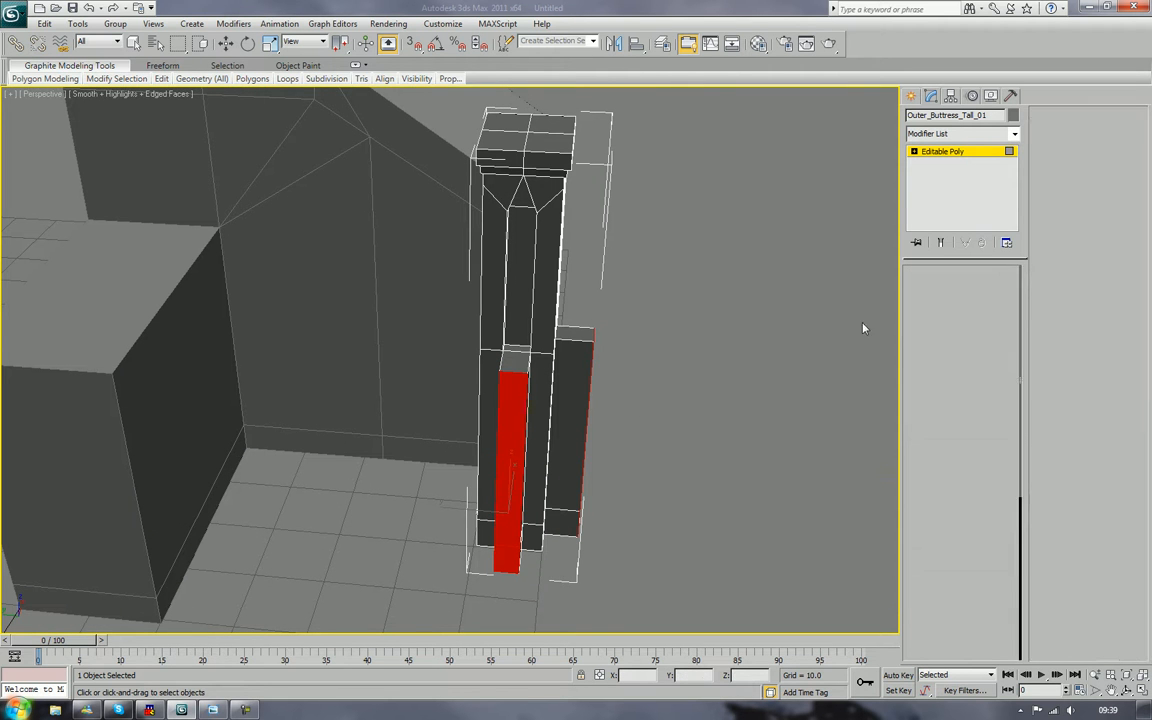
click(596, 331)
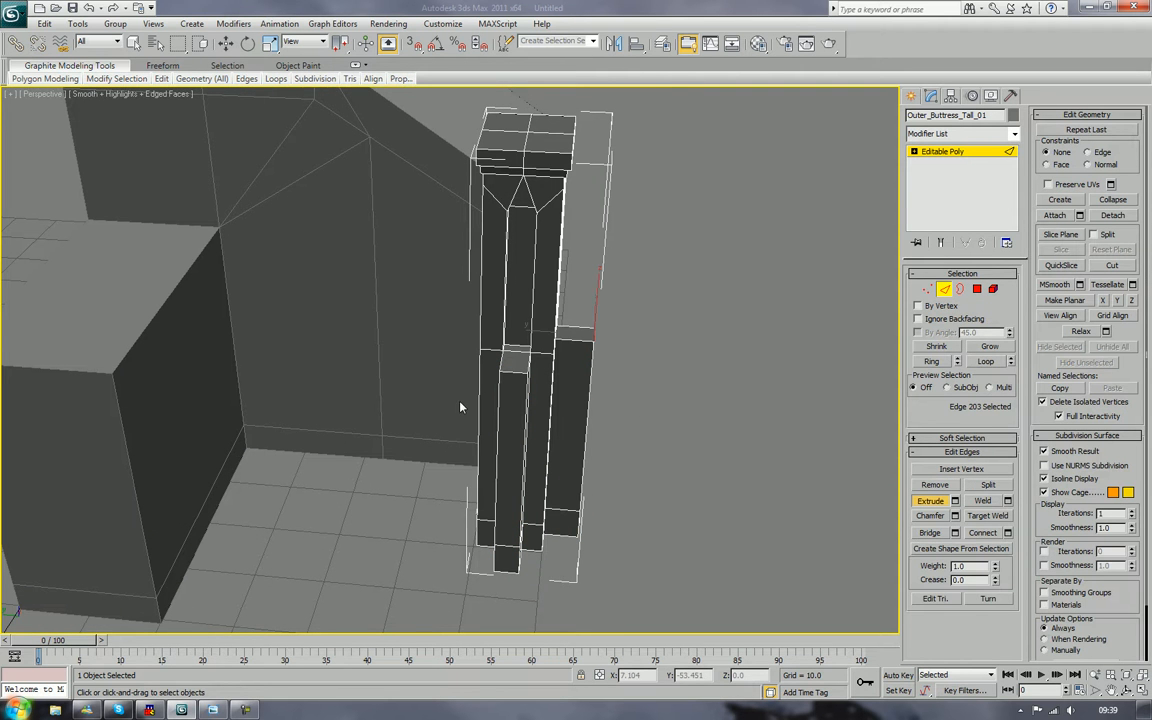
ctrl+click(513, 372)
key(w)
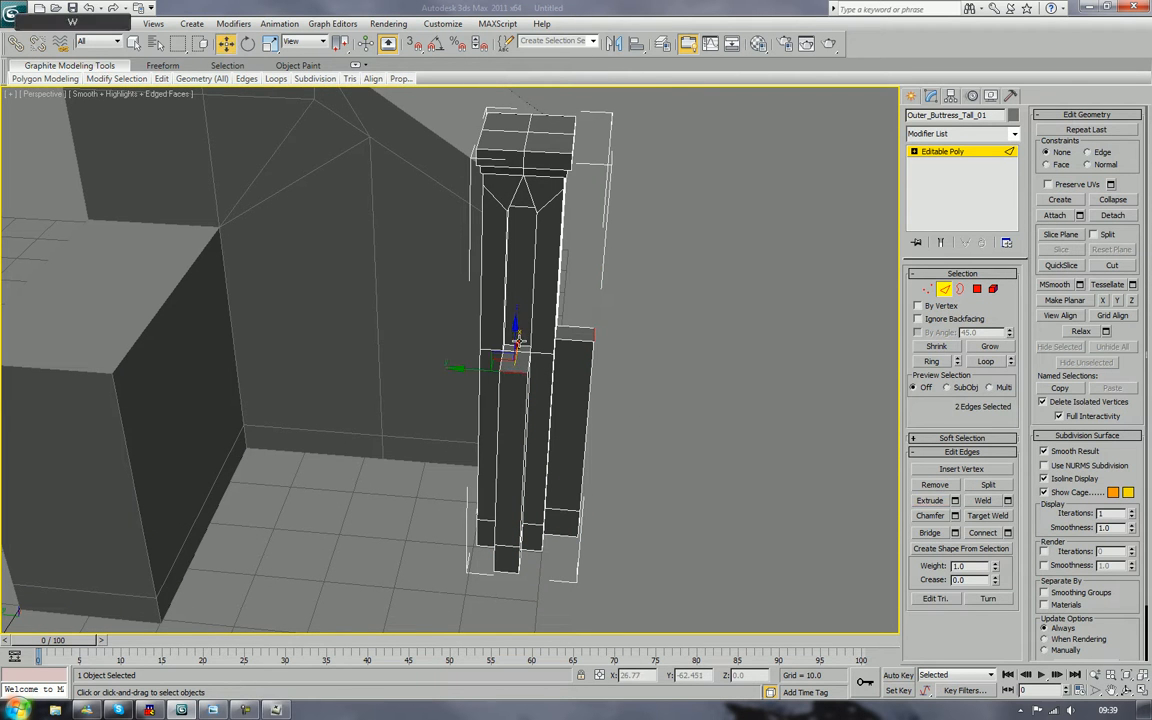
drag(517, 338, 514, 367)
Step: Try to extrude only the sloped top faces of both ribs outward, and undo the extrusion
alt+middle_drag(669, 385, 630, 375)
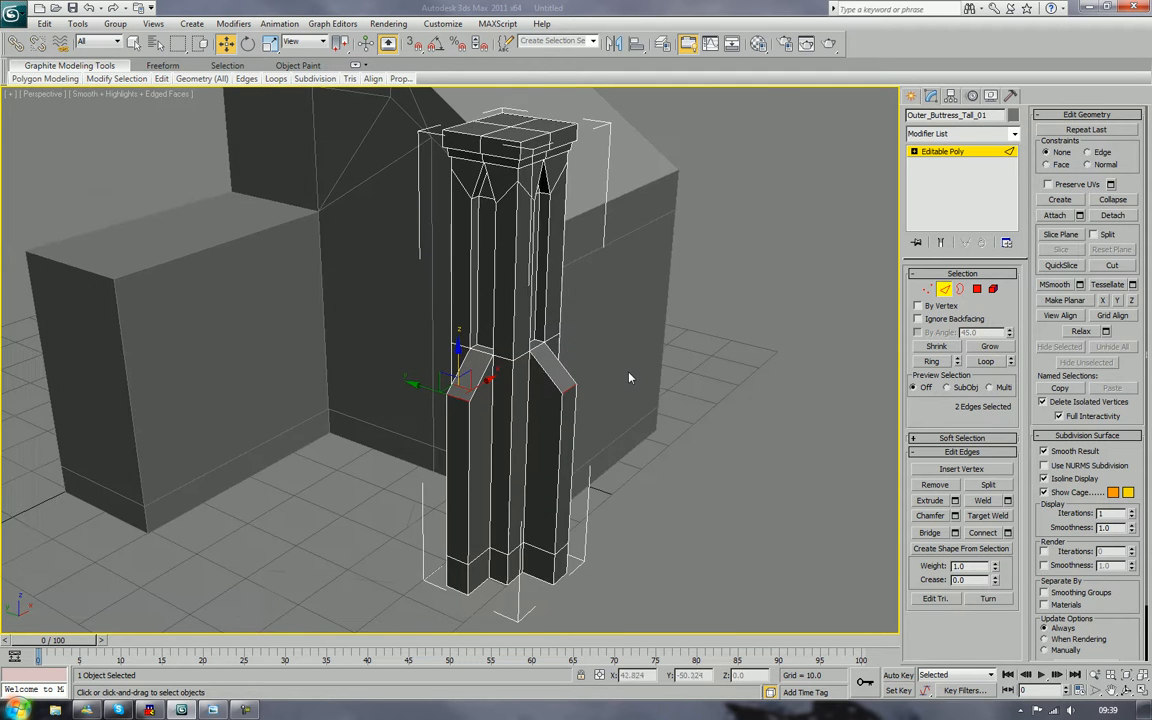
scroll(628, 376, up, 3)
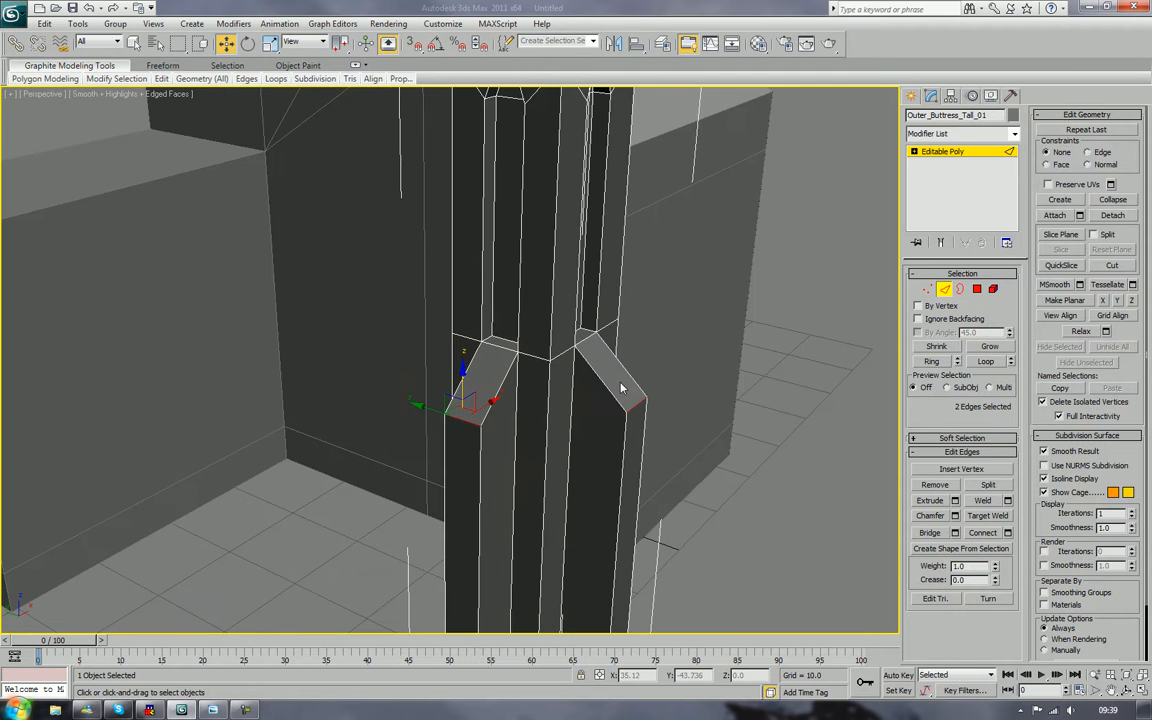
click(622, 381)
click(978, 290)
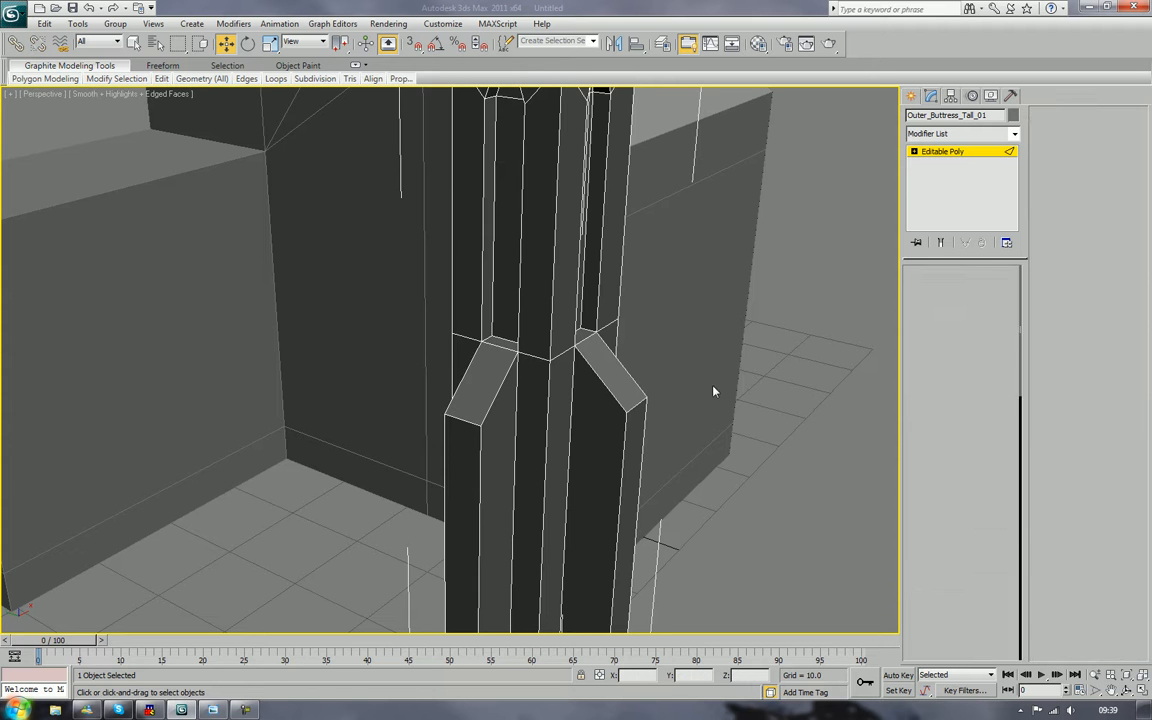
click(608, 375)
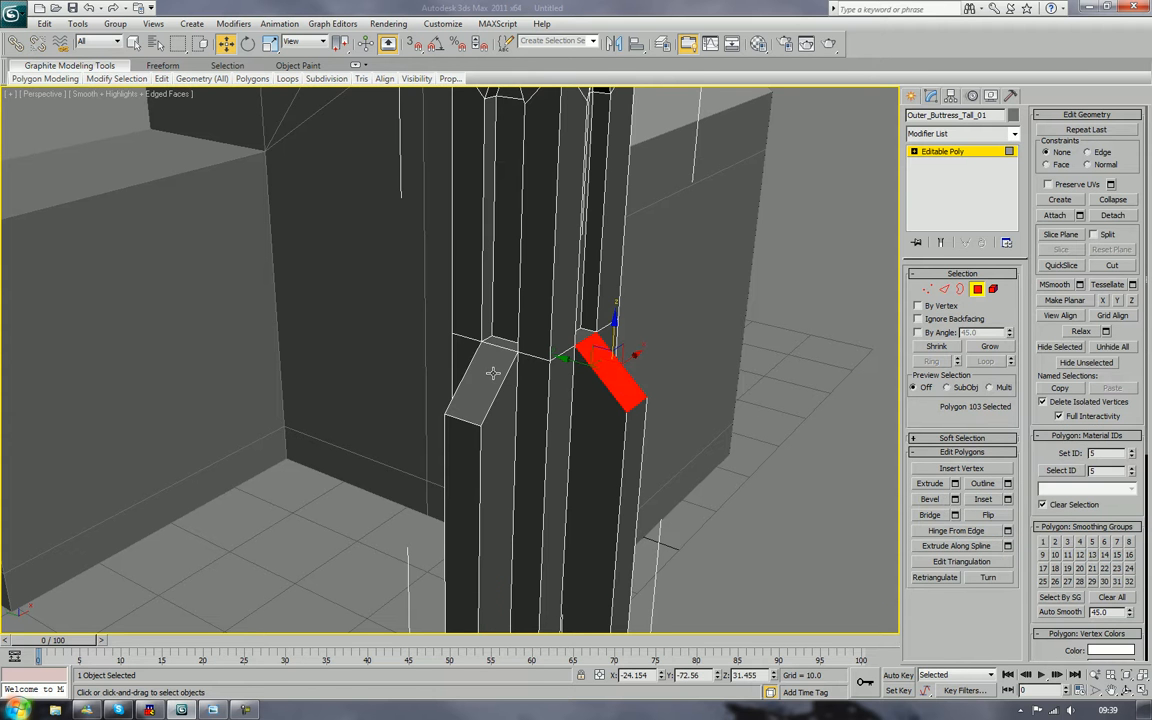
ctrl+click(492, 372)
middle_drag(501, 386, 585, 452)
middle_drag(668, 448, 634, 405)
scroll(638, 430, up, 3)
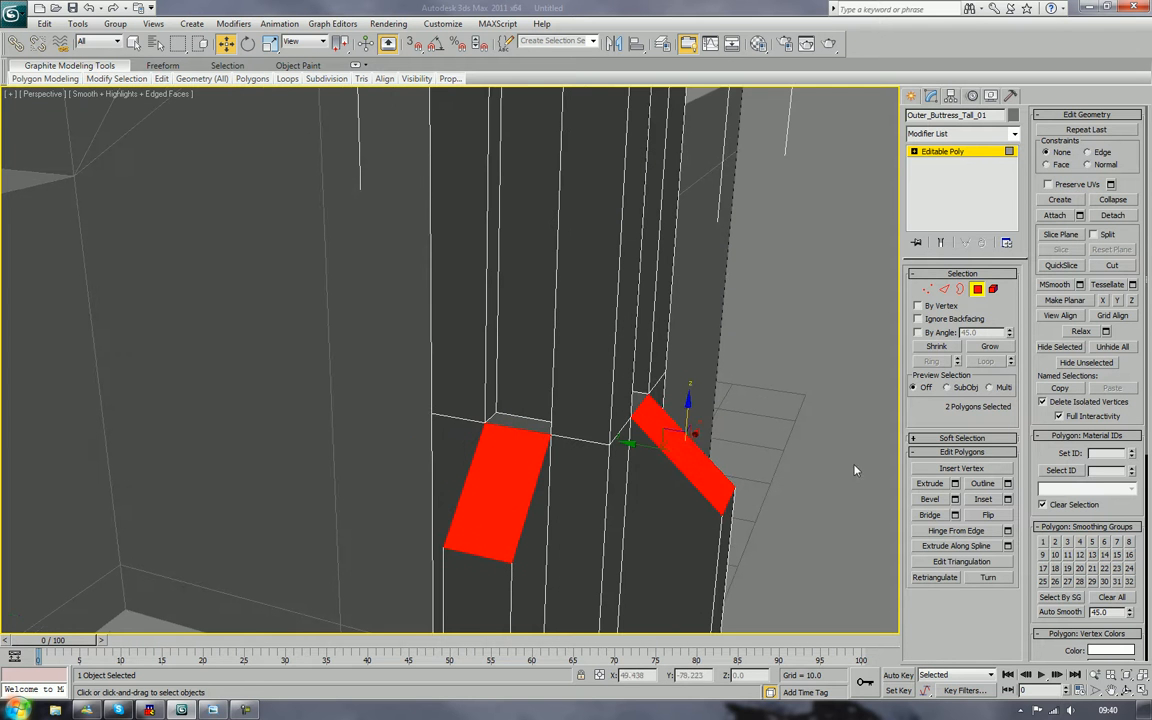
key(shift+e)
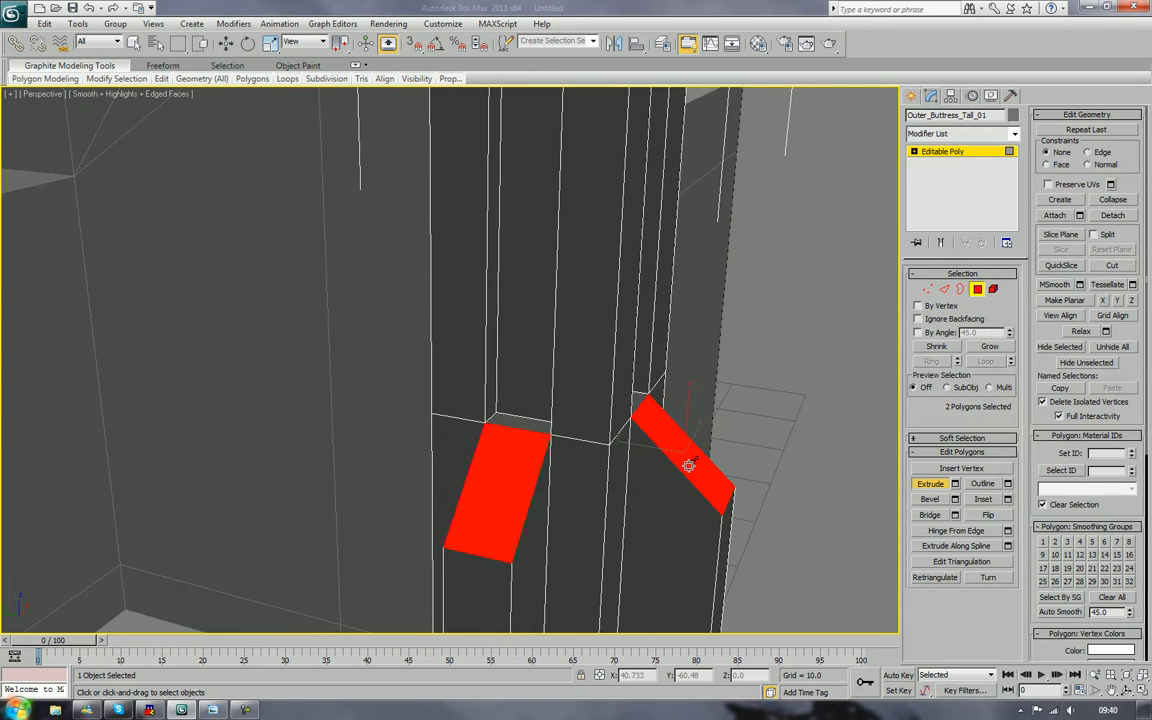
drag(689, 465, 691, 457)
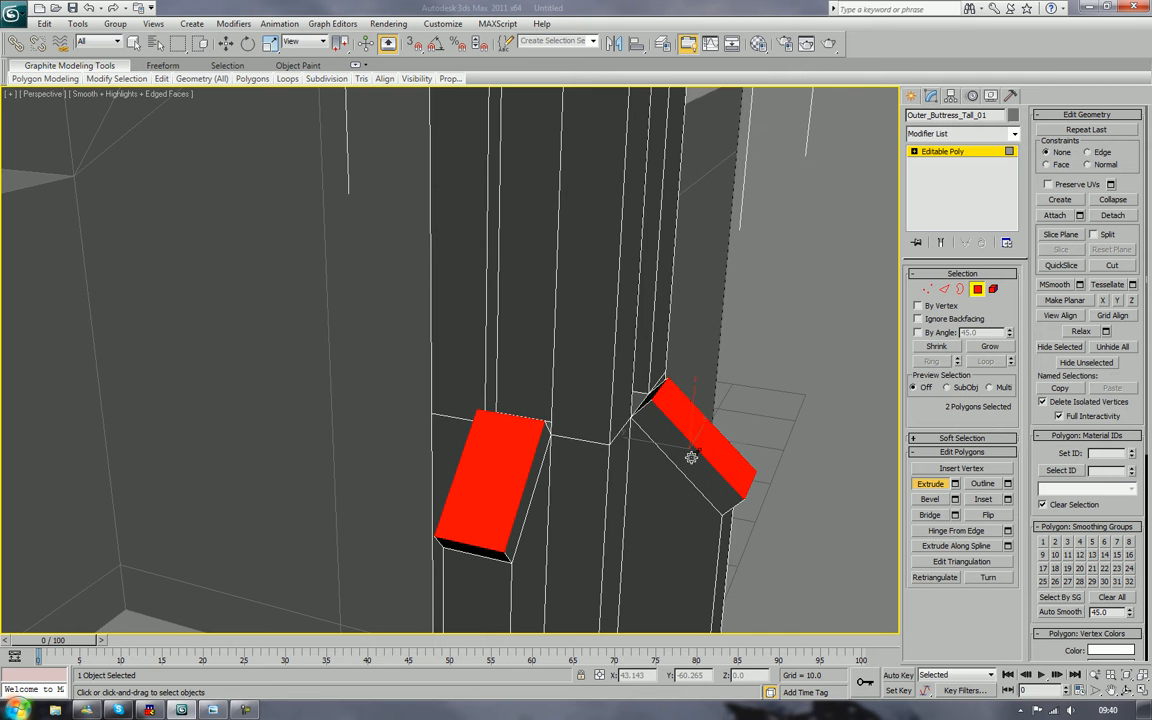
key(ctrl+z)
alt+middle_drag(704, 455, 580, 430)
ctrl+click(580, 430)
ctrl+click(450, 442)
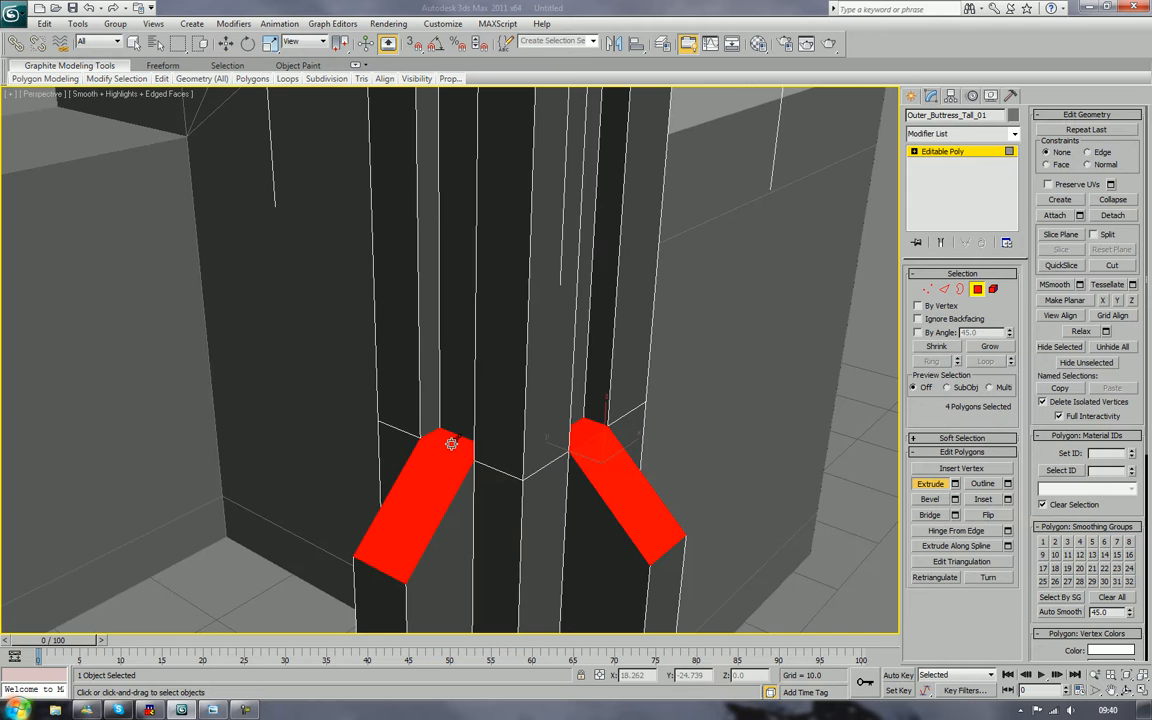
mouse_move(616, 467)
alt+middle_down()
mouse_move(603, 471)
mouse_move(638, 465)
mouse_move(626, 467)
alt+middle_up()
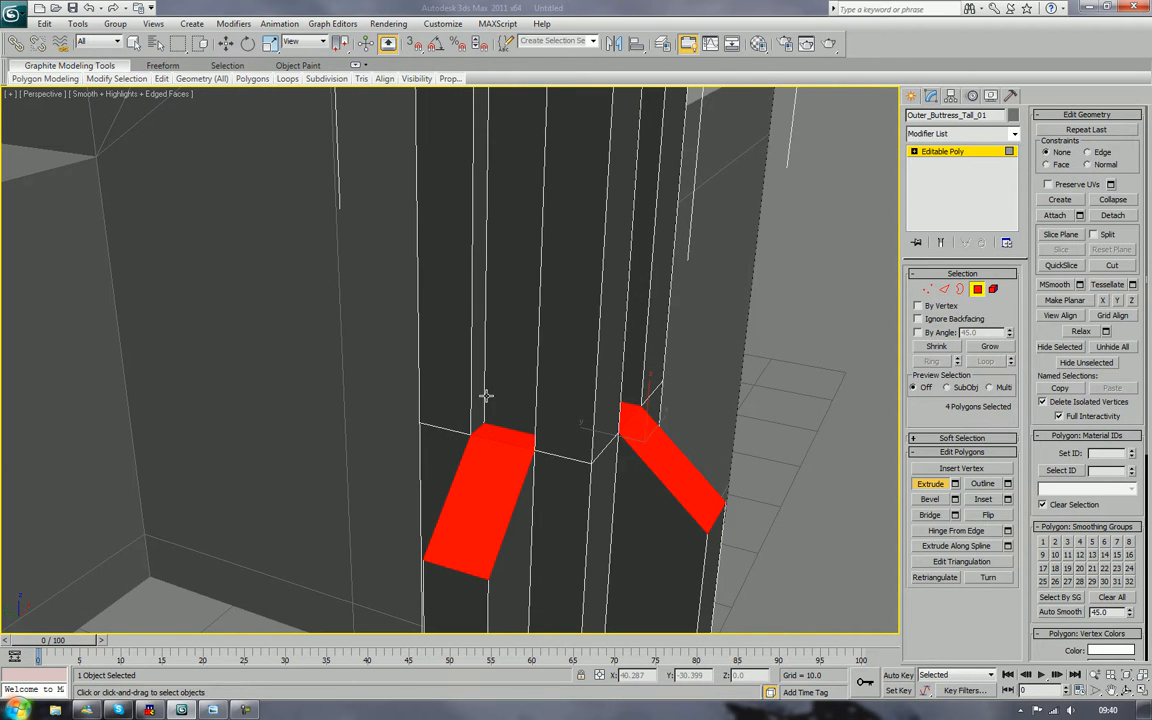
click(810, 388)
Step: Delete the back and both side polygons of the straight part of the two recesses above the ribs
click(488, 364)
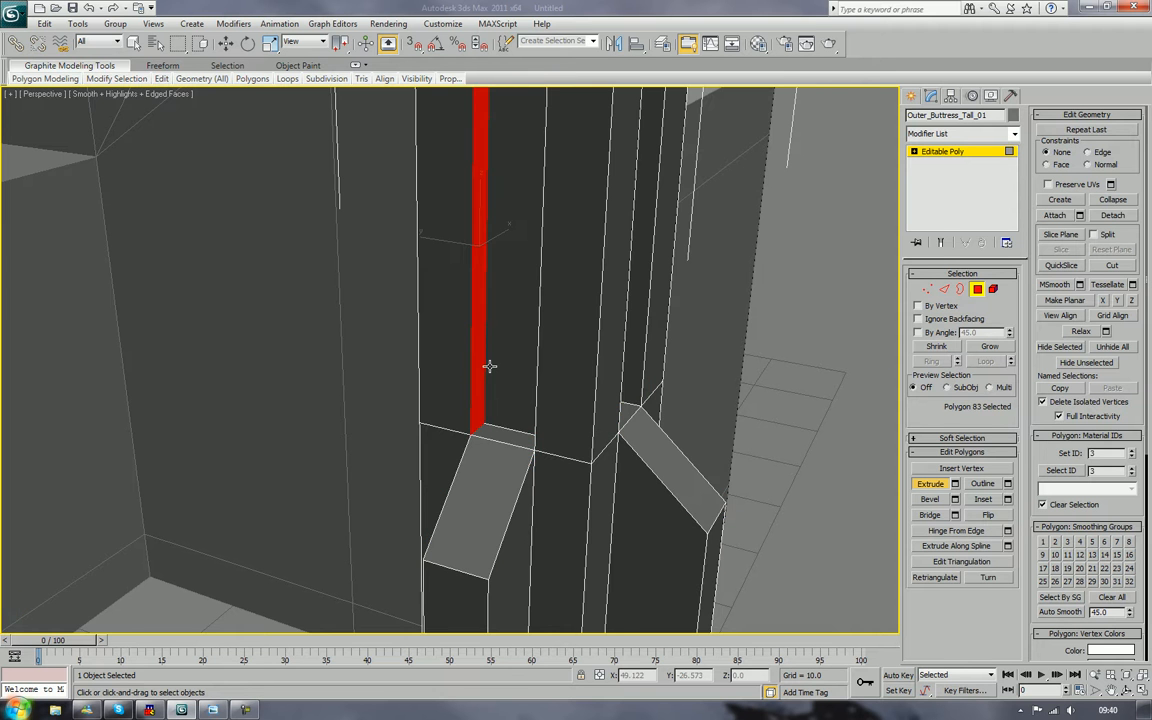
ctrl+click(513, 373)
alt+middle_drag(513, 373, 599, 378)
ctrl+click(678, 337)
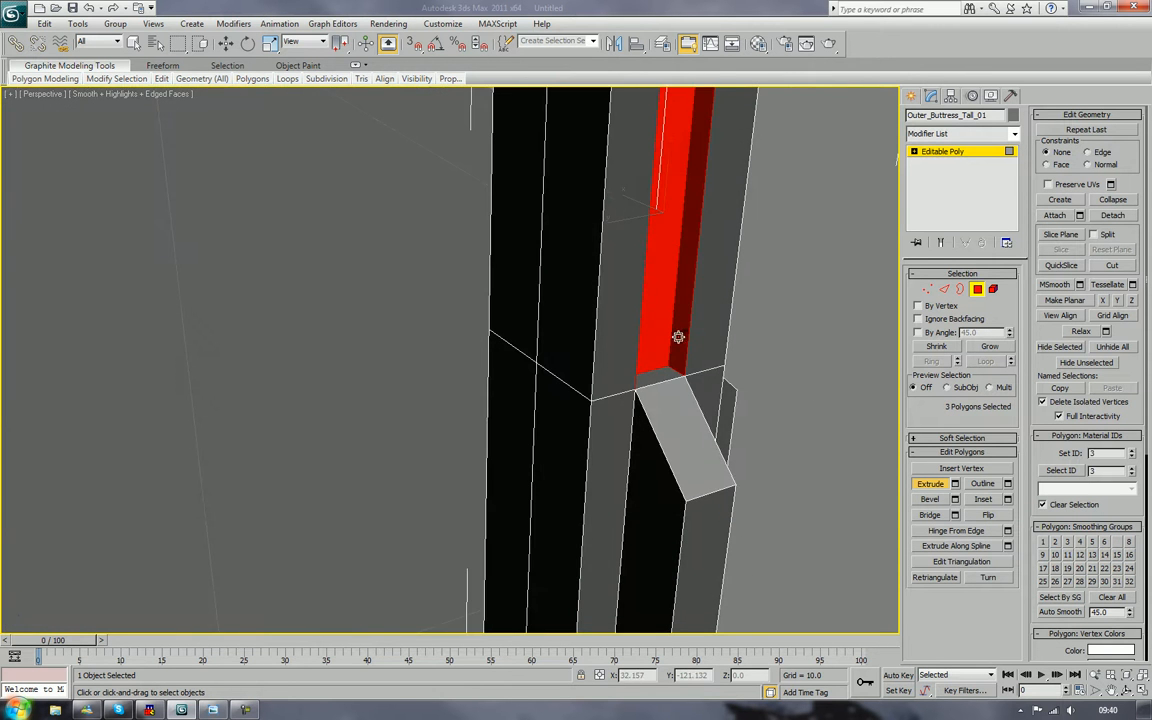
alt+middle_drag(790, 345, 600, 360)
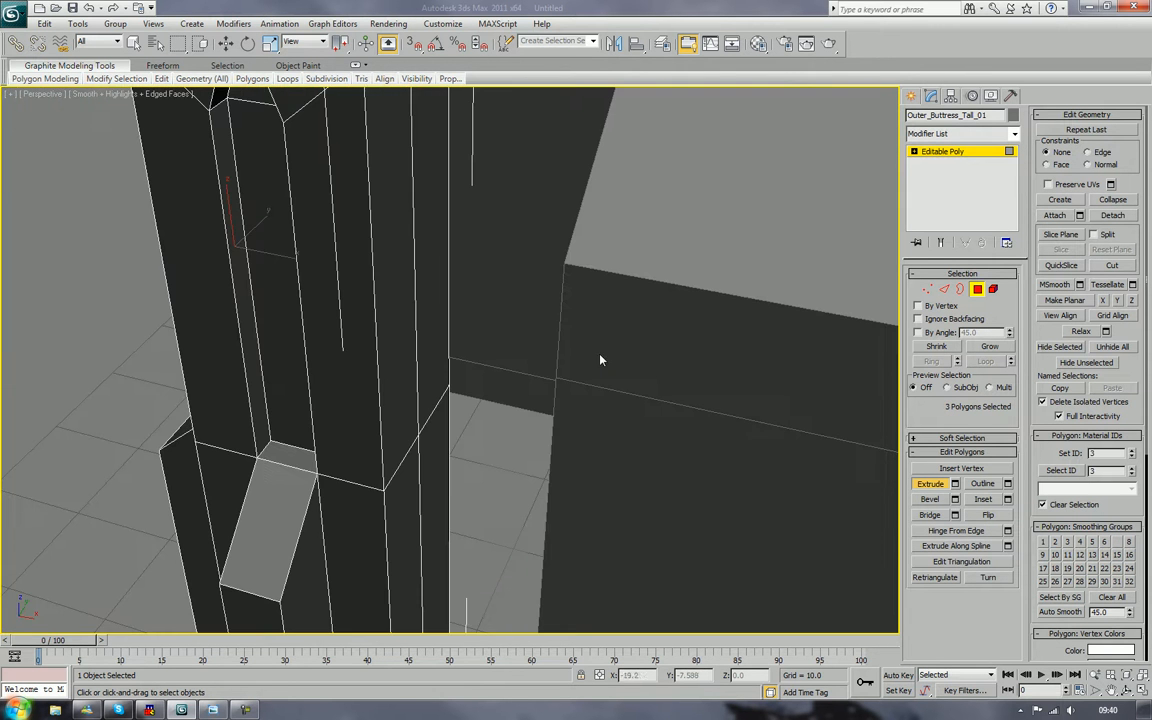
ctrl+click(257, 413)
ctrl+click(290, 409)
alt+middle_drag(296, 411, 360, 411)
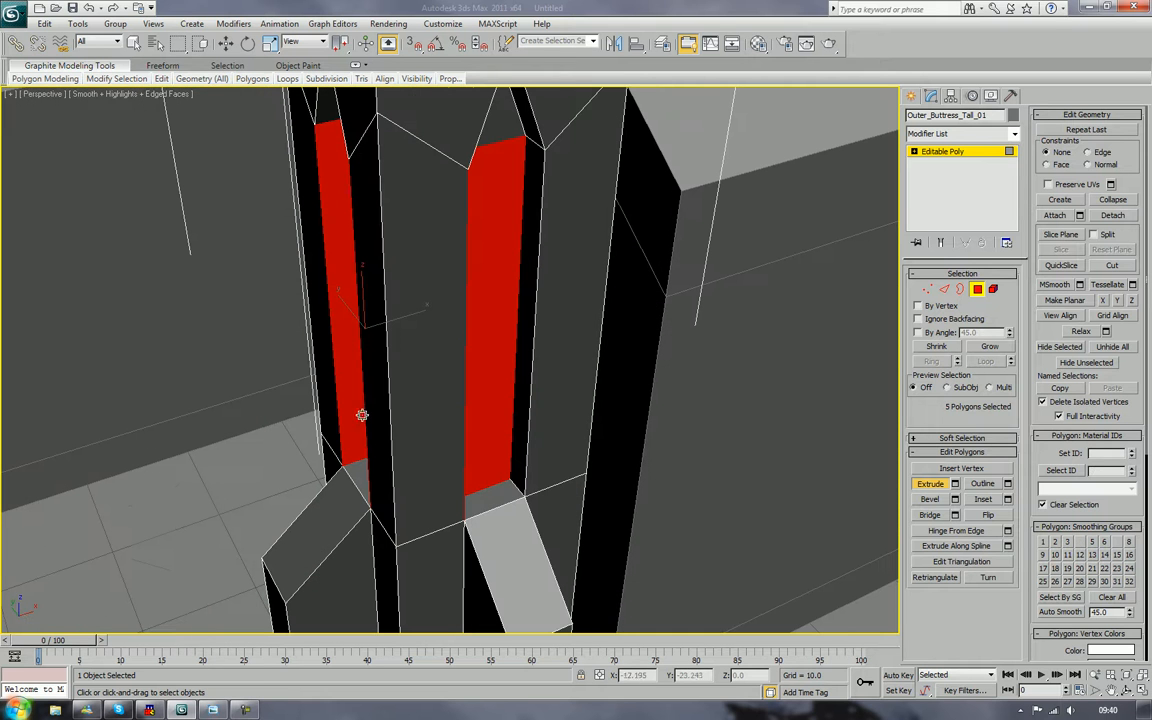
ctrl+click(516, 432)
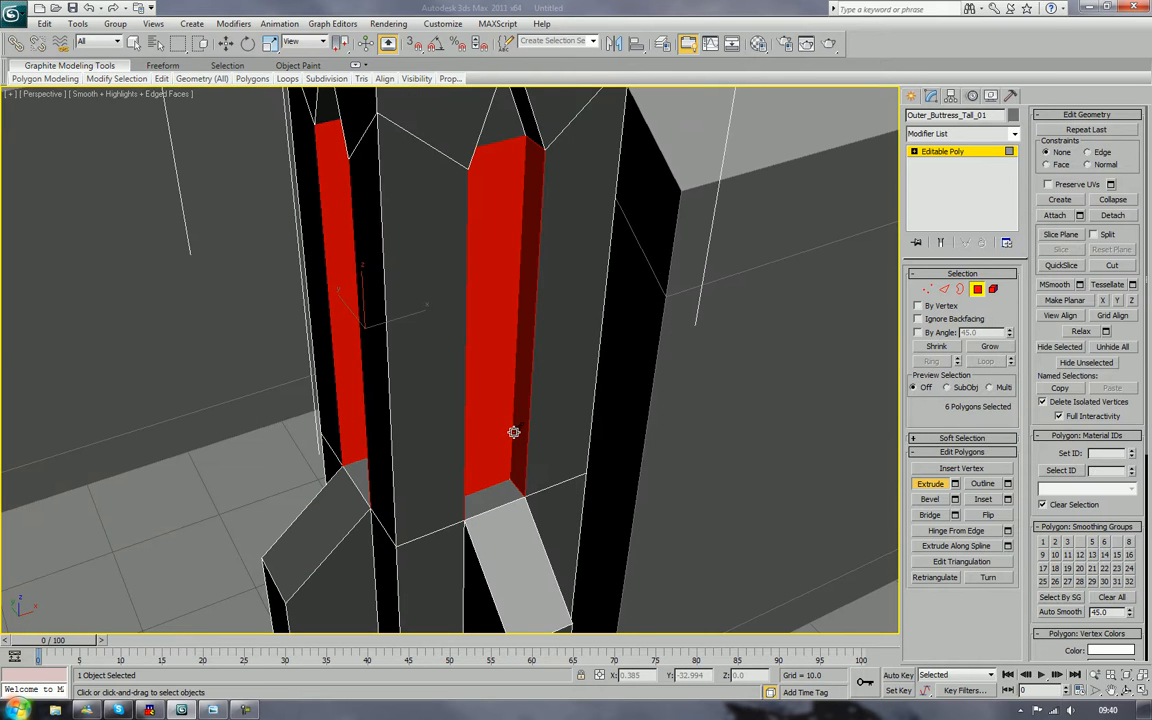
key(Delete)
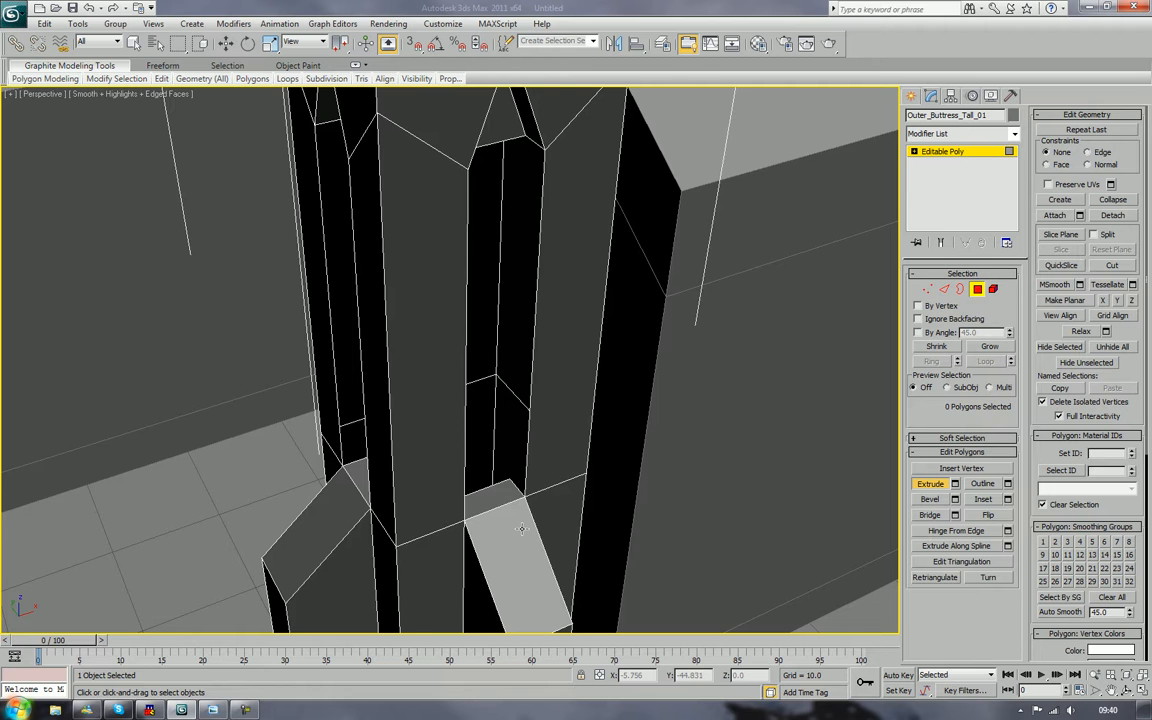
Step: Extrude the sloped rib tops together with the small recess ledges above them outward on both faces of the buttress
alt+middle_drag(521, 529, 528, 529)
click(522, 494)
ctrl+click(530, 513)
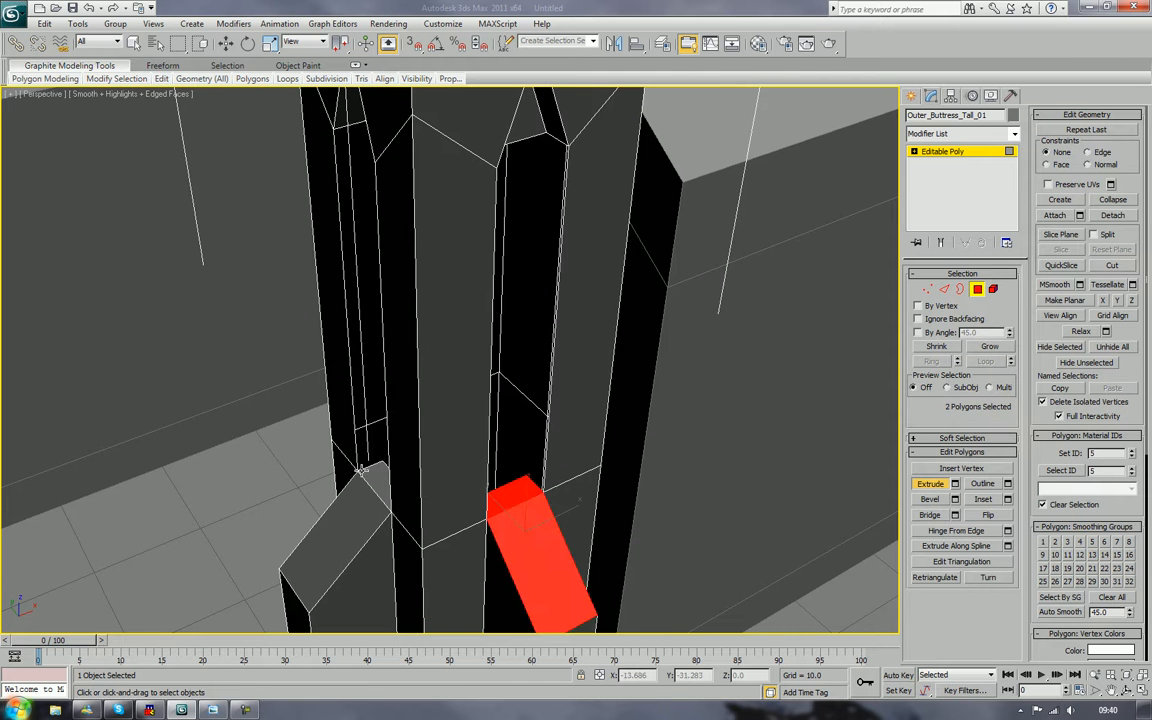
ctrl+click(372, 482)
ctrl+click(356, 523)
alt+middle_drag(538, 582, 537, 559)
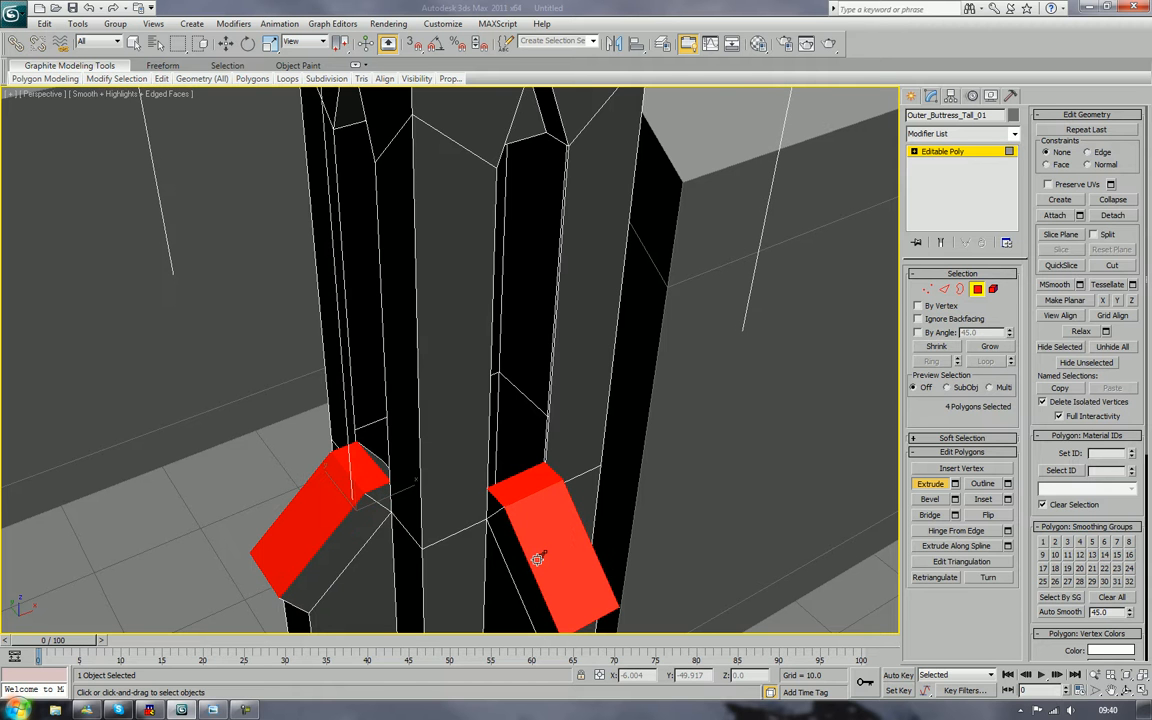
Step: Delete the two inner back polygons created by the extrusion behind the small recess ledges above the ribs
alt+middle_drag(687, 523, 612, 548)
click(253, 393)
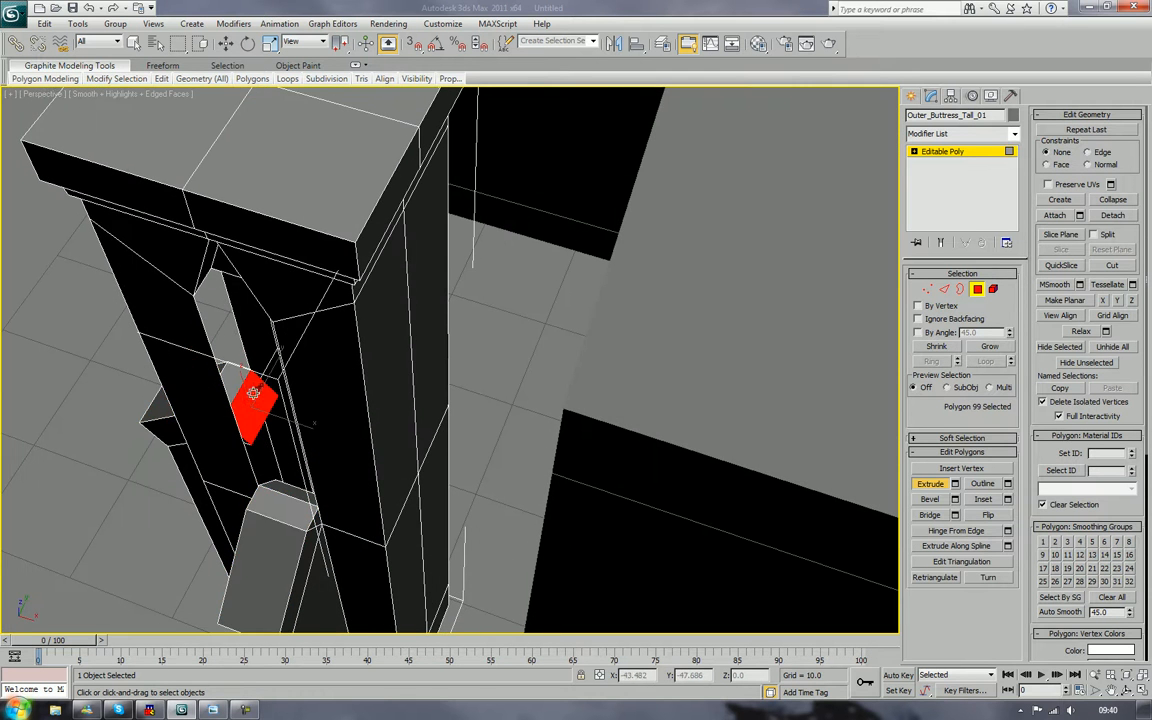
ctrl+click(286, 492)
key(Delete)
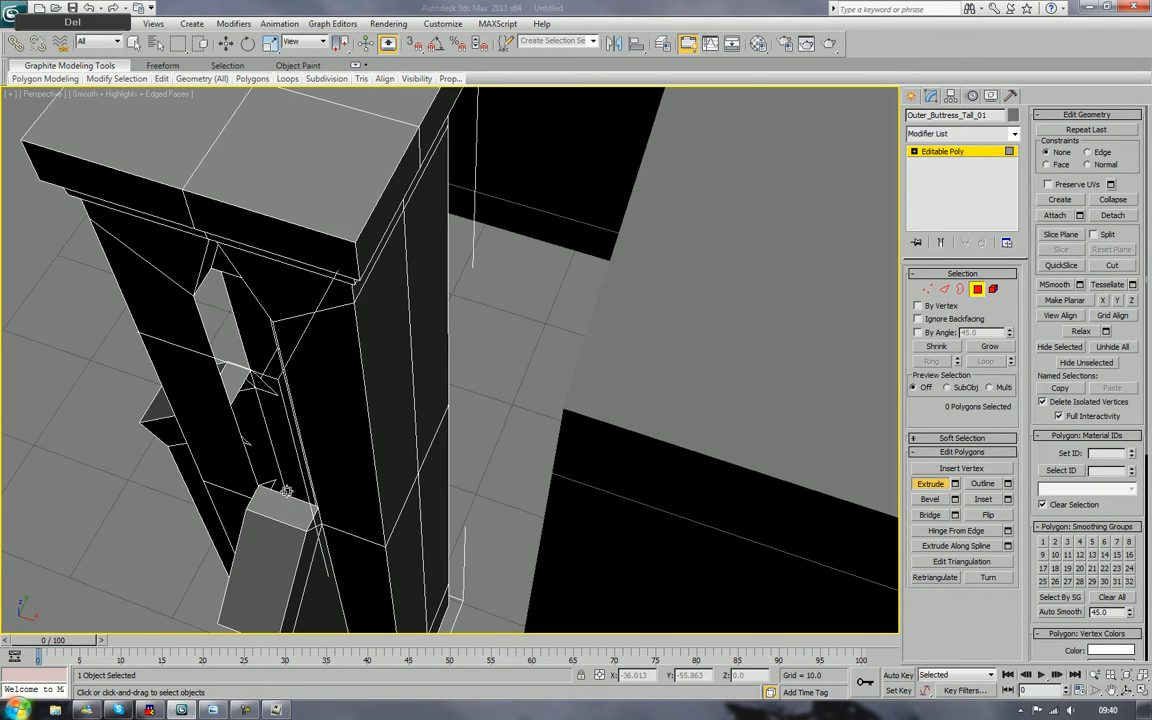
Step: Delete the two narrow side polygons flanking the extruded ledge above the first rib
alt+middle_drag(193, 476, 383, 526)
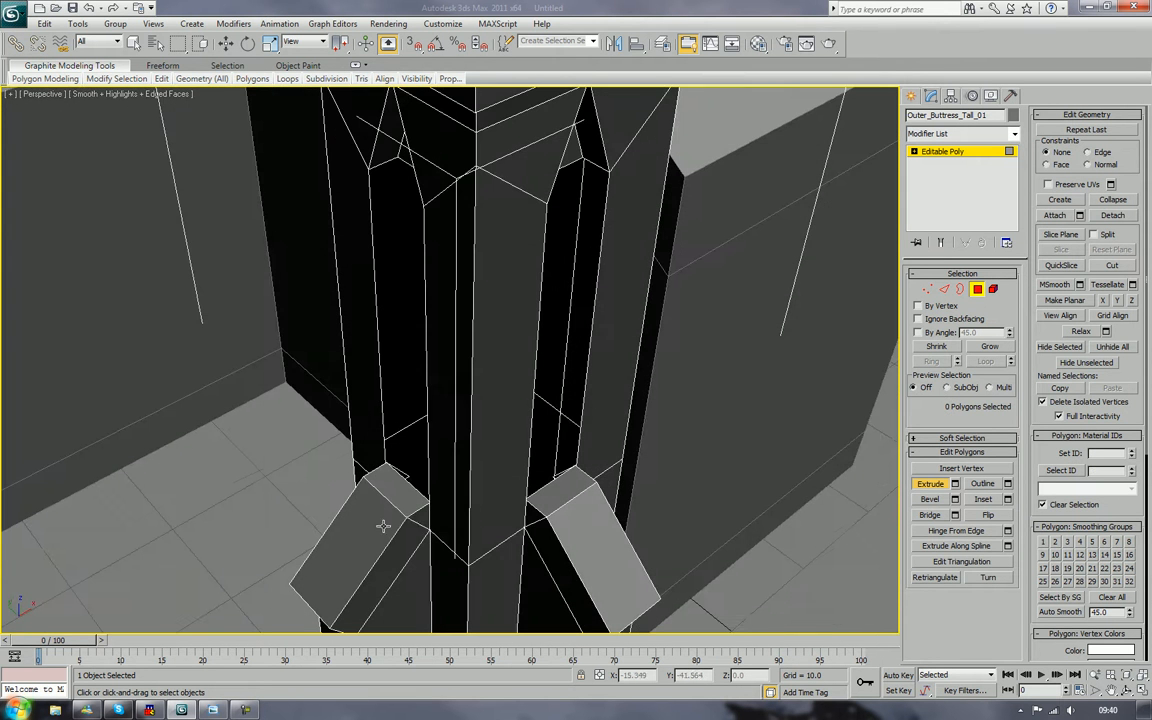
click(418, 519)
key(z)
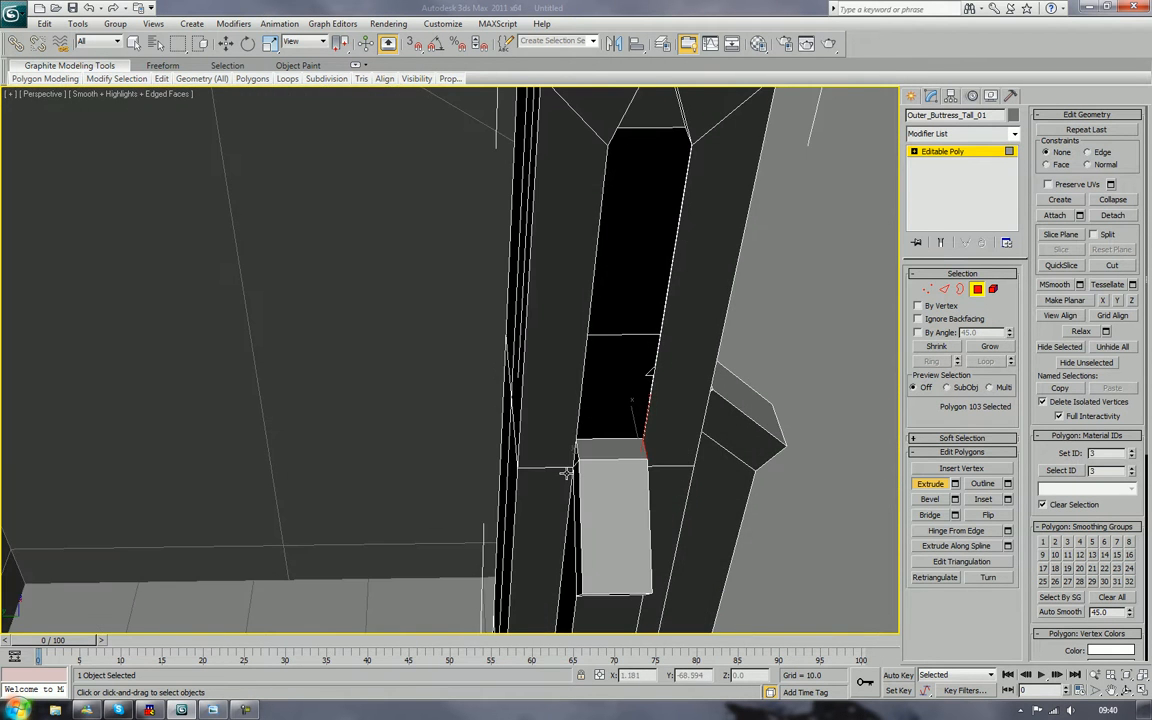
ctrl+click(575, 458)
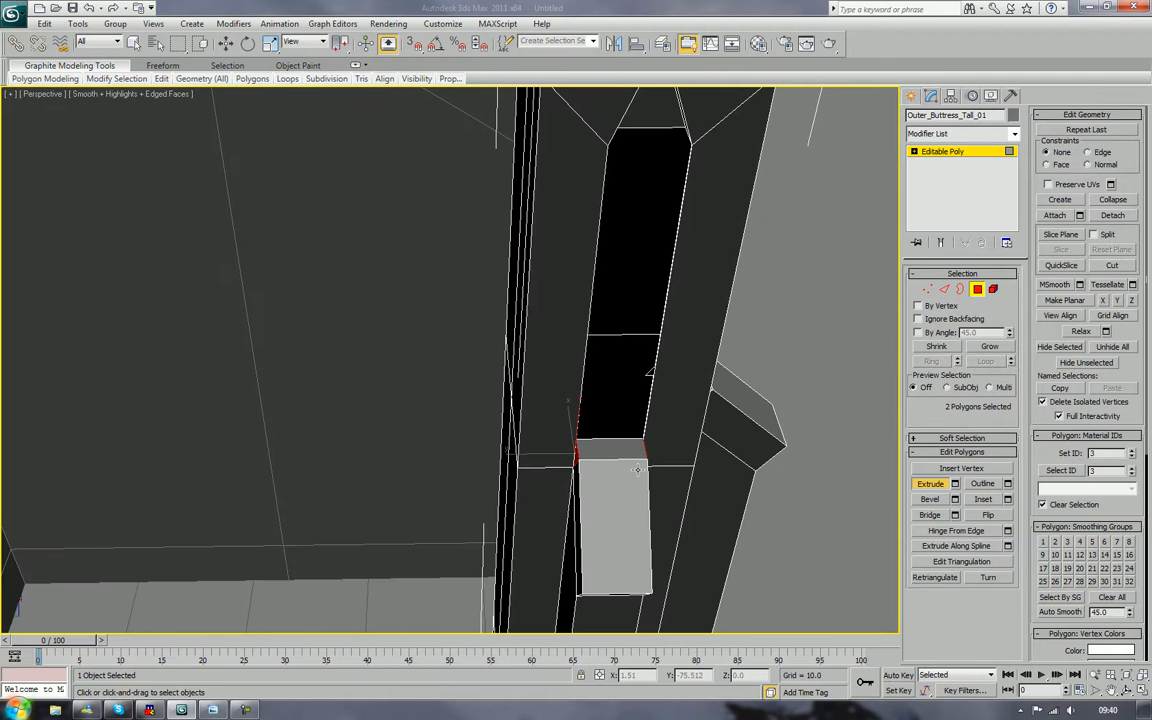
key(Delete)
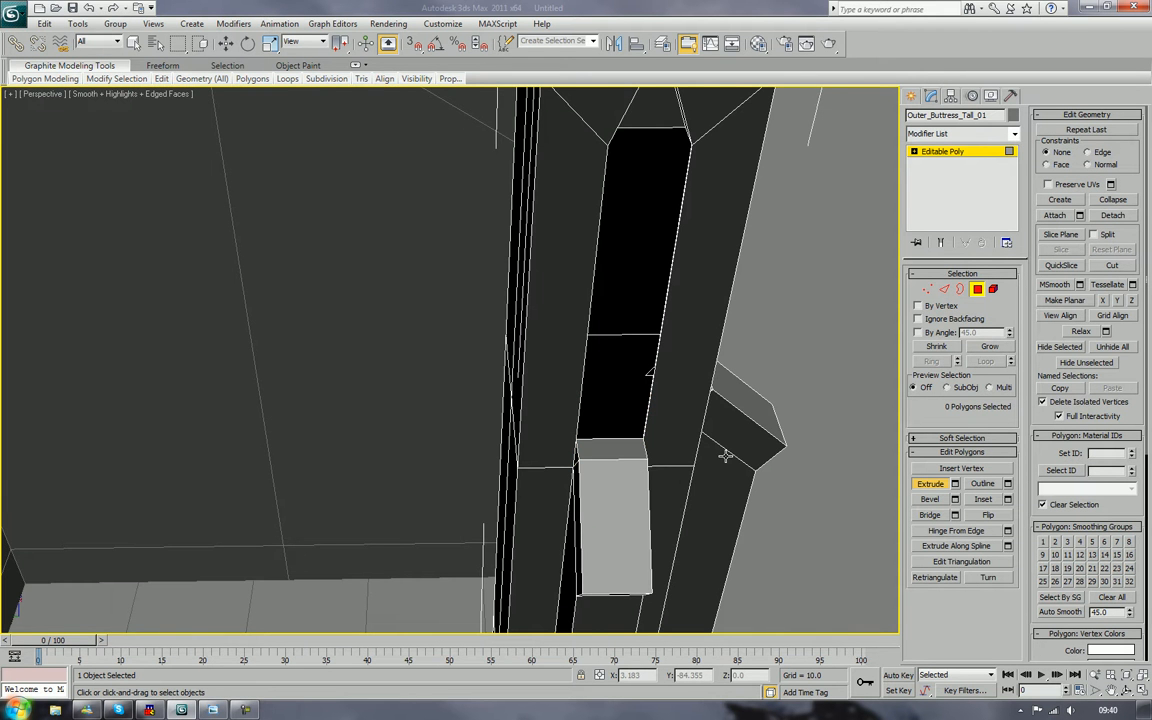
Step: Delete the matching pair of narrow side polygons beside the extruded ledge above the second rib
alt+middle_drag(726, 455, 656, 447)
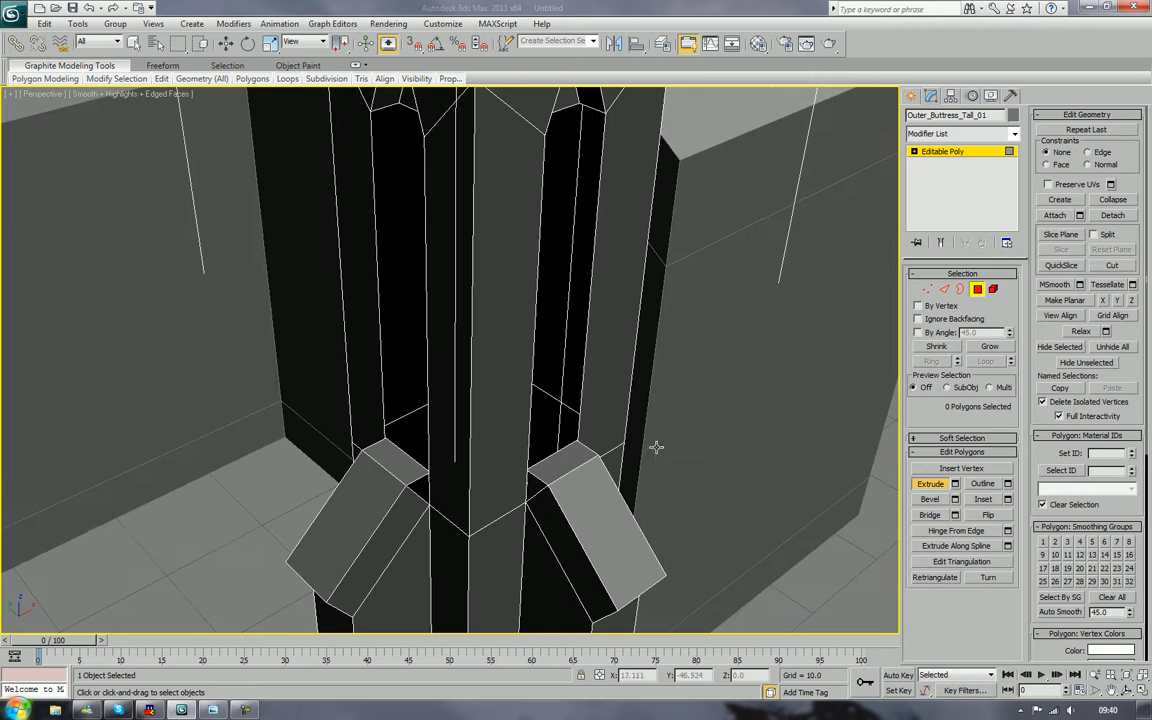
click(531, 482)
key(Delete)
alt+middle_drag(593, 480, 514, 471)
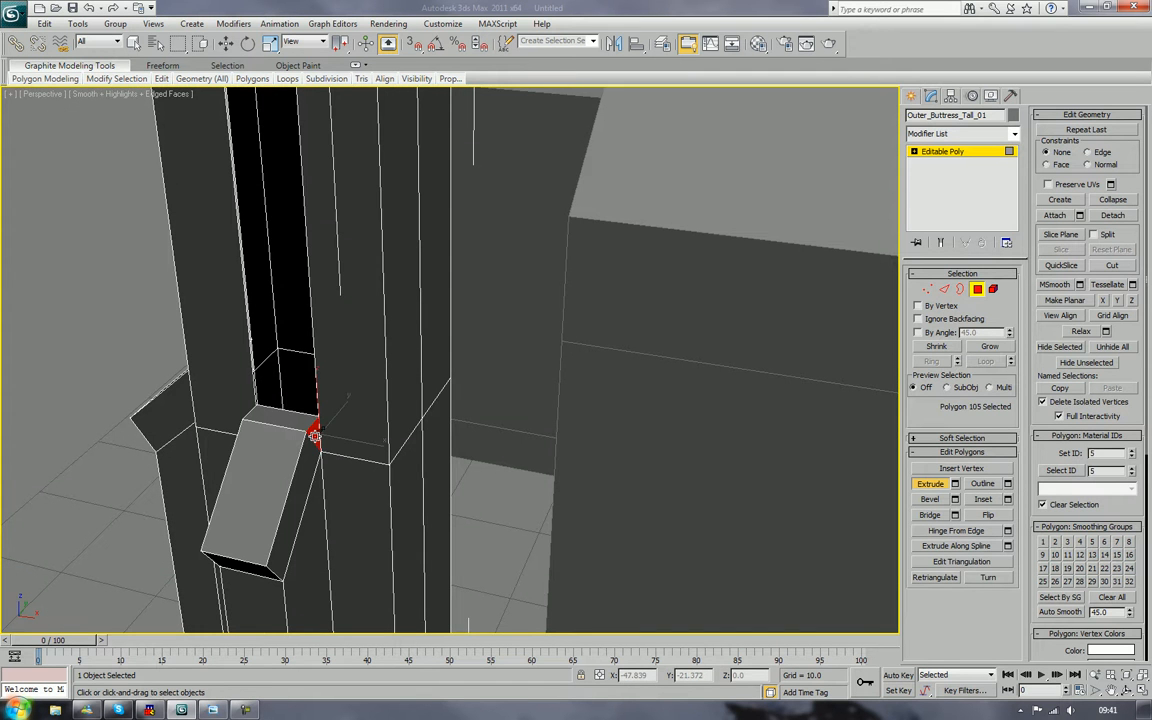
alt+middle_drag(314, 434, 361, 507)
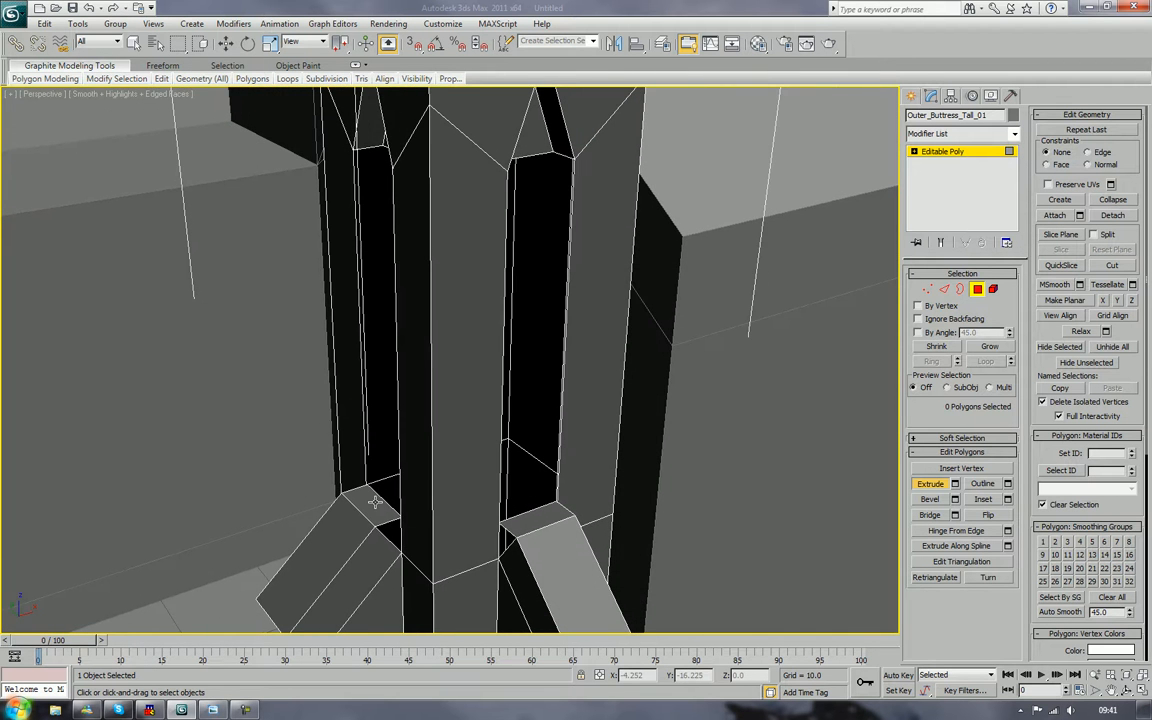
Step: Move the small ledge polygons above both ribs inward and up into the recesses, the second one about 1.4 in Y and 0.7 in Z
click(371, 505)
key(w)
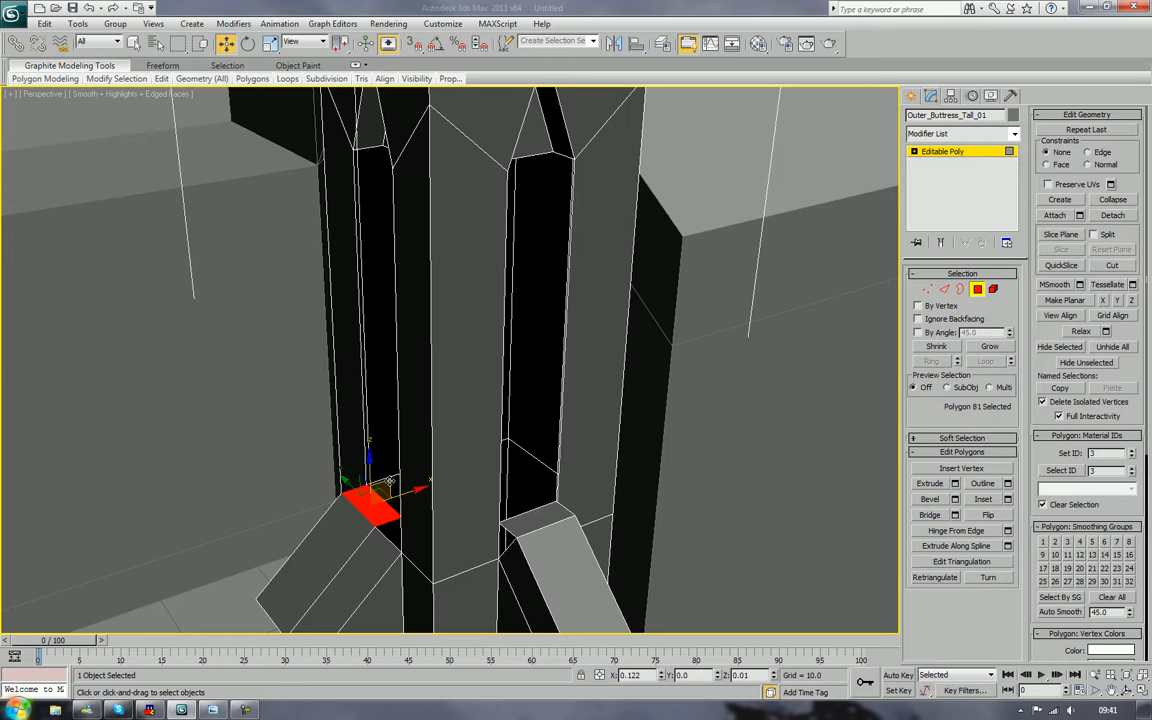
drag(388, 483, 450, 515)
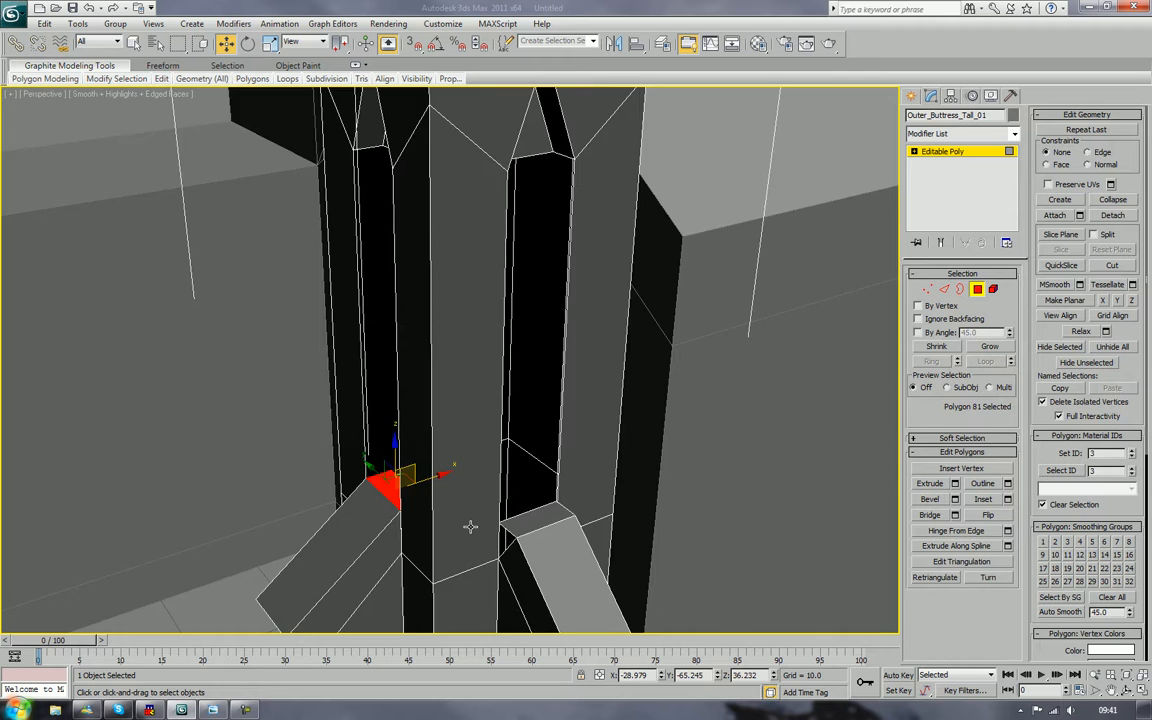
alt+middle_drag(470, 526, 379, 519)
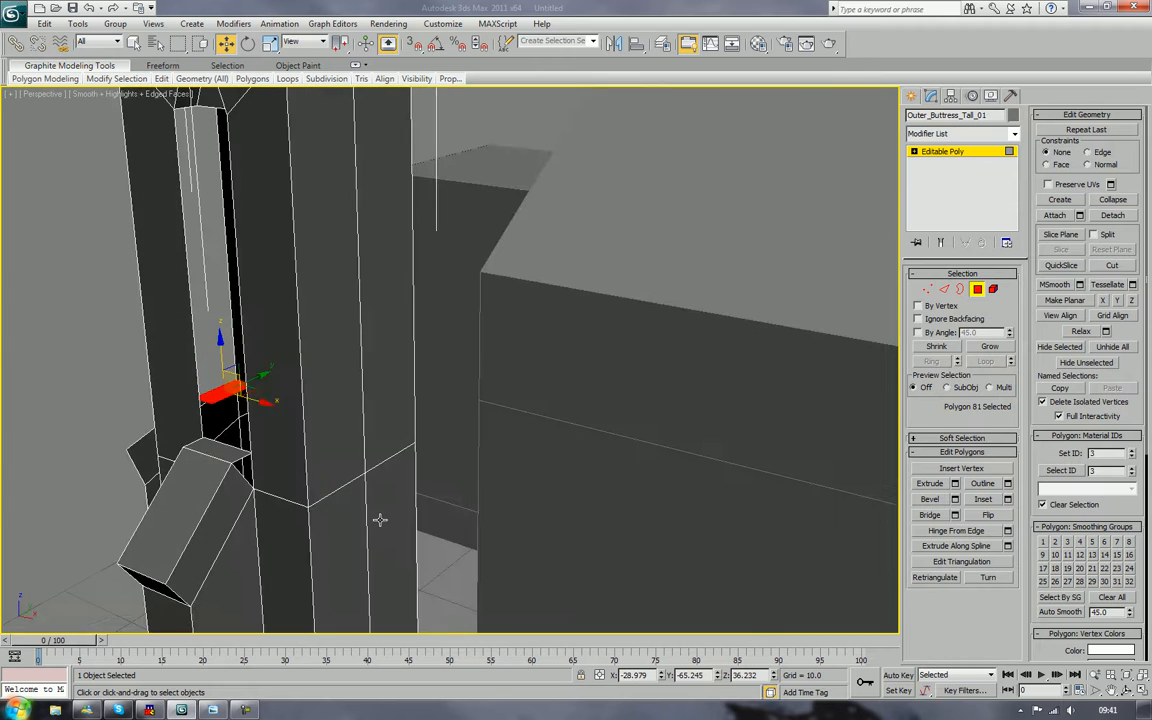
click(231, 419)
drag(231, 419, 247, 402)
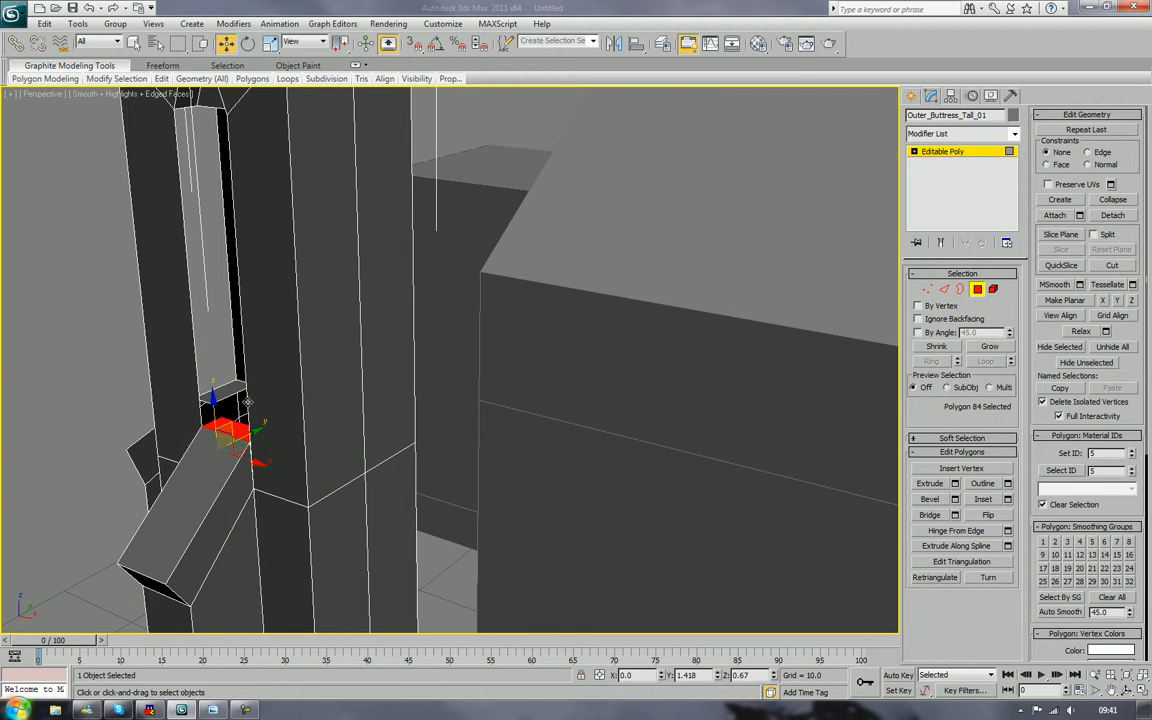
Step: Clear the polygon selection, switch to editing edges and start the Bridge operation at the open recess ledges above the ribs
scroll(247, 424, down, 5)
alt+middle_drag(247, 424, 381, 464)
scroll(483, 504, up, 3)
middle_drag(483, 504, 481, 435)
scroll(481, 435, up, 6)
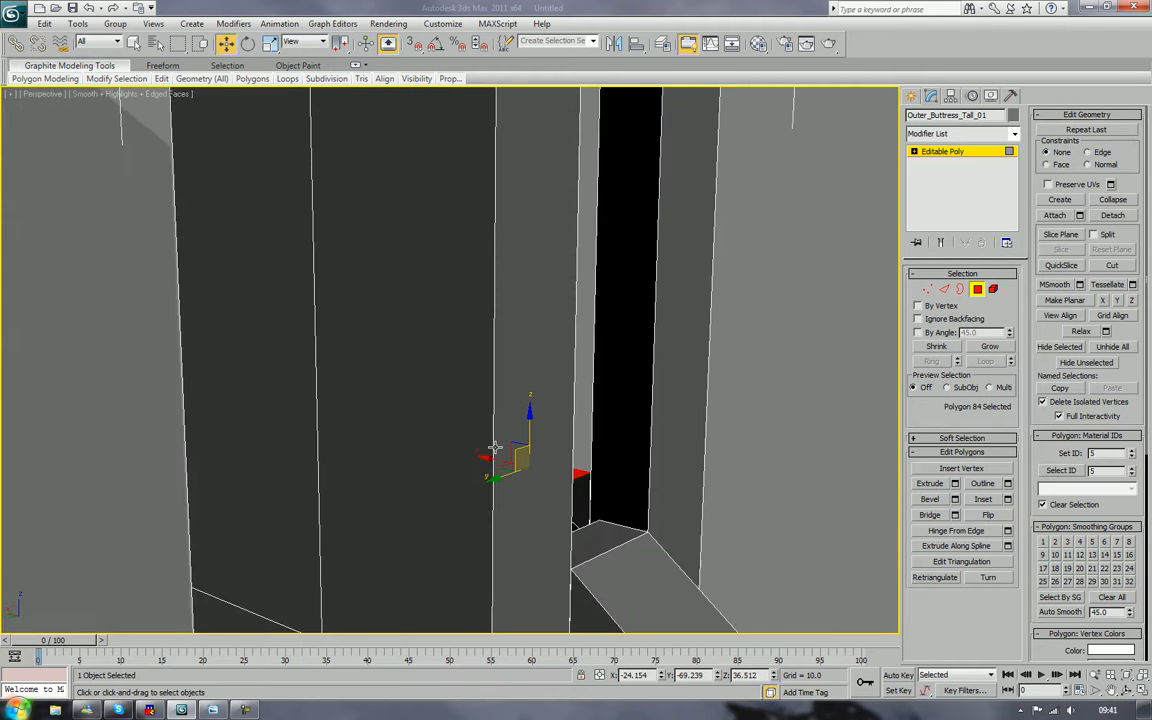
middle_drag(549, 468, 446, 502)
scroll(563, 454, down, 3)
middle_drag(556, 450, 547, 501)
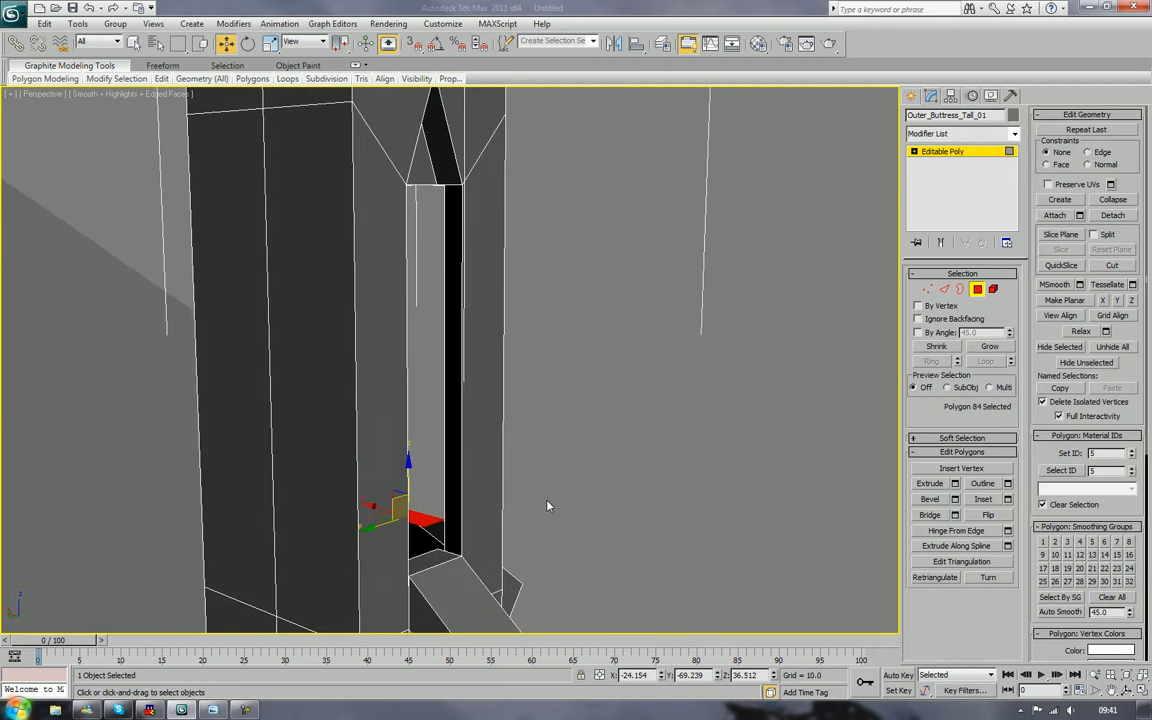
click(889, 340)
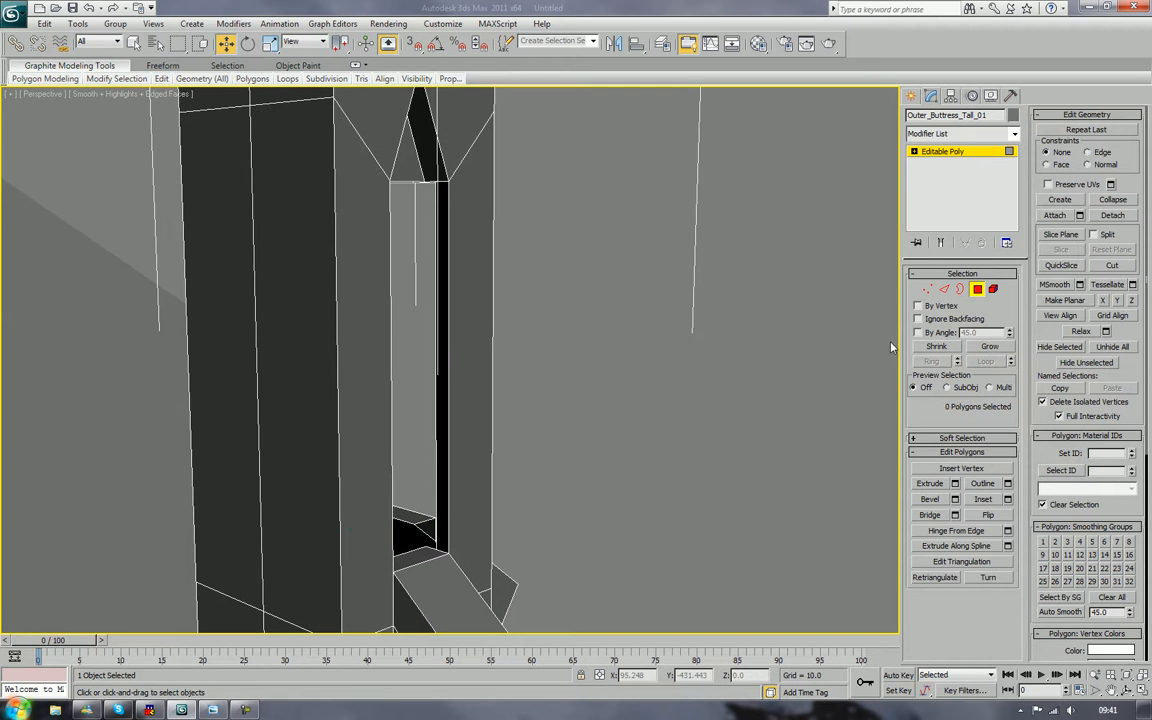
click(977, 289)
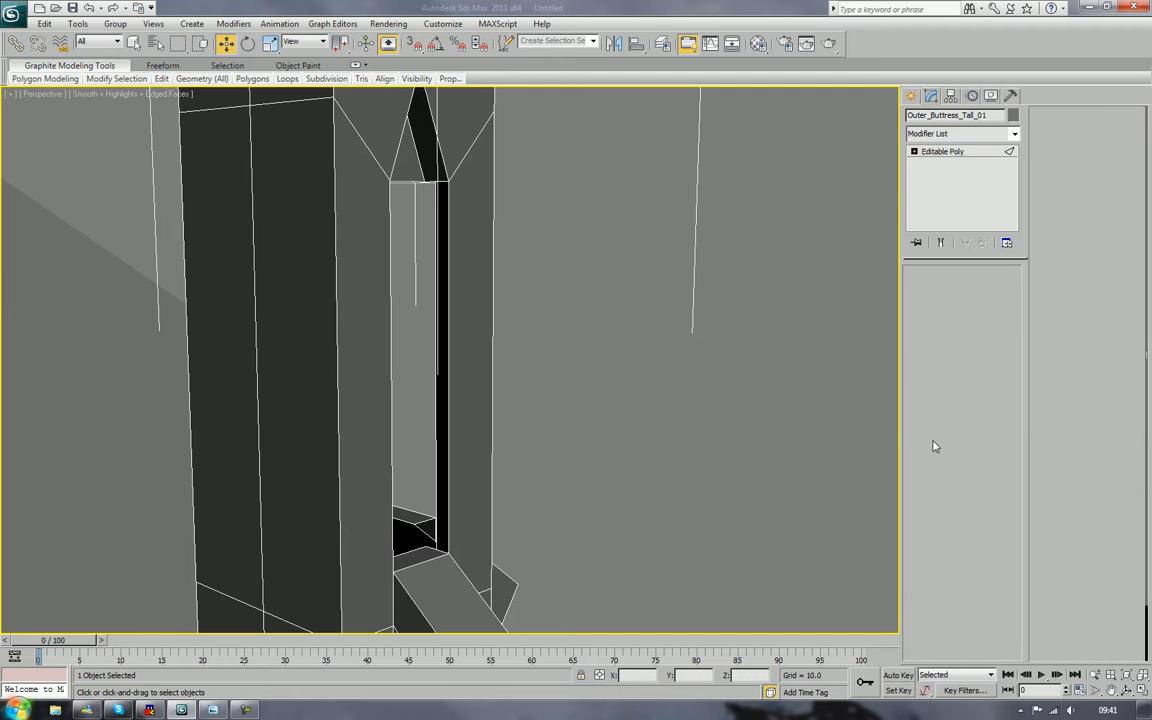
key(2)
click(931, 533)
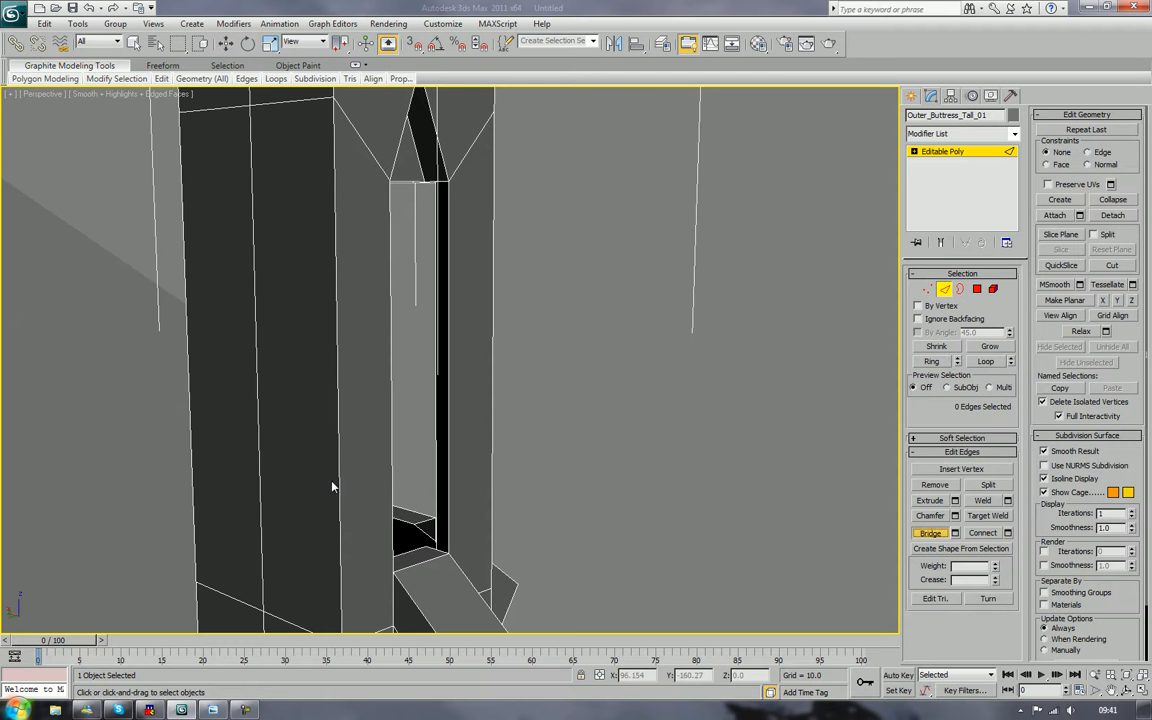
Step: Bridge the top and bottom edges of the buttress's open window recess to build its two inner walls
click(403, 549)
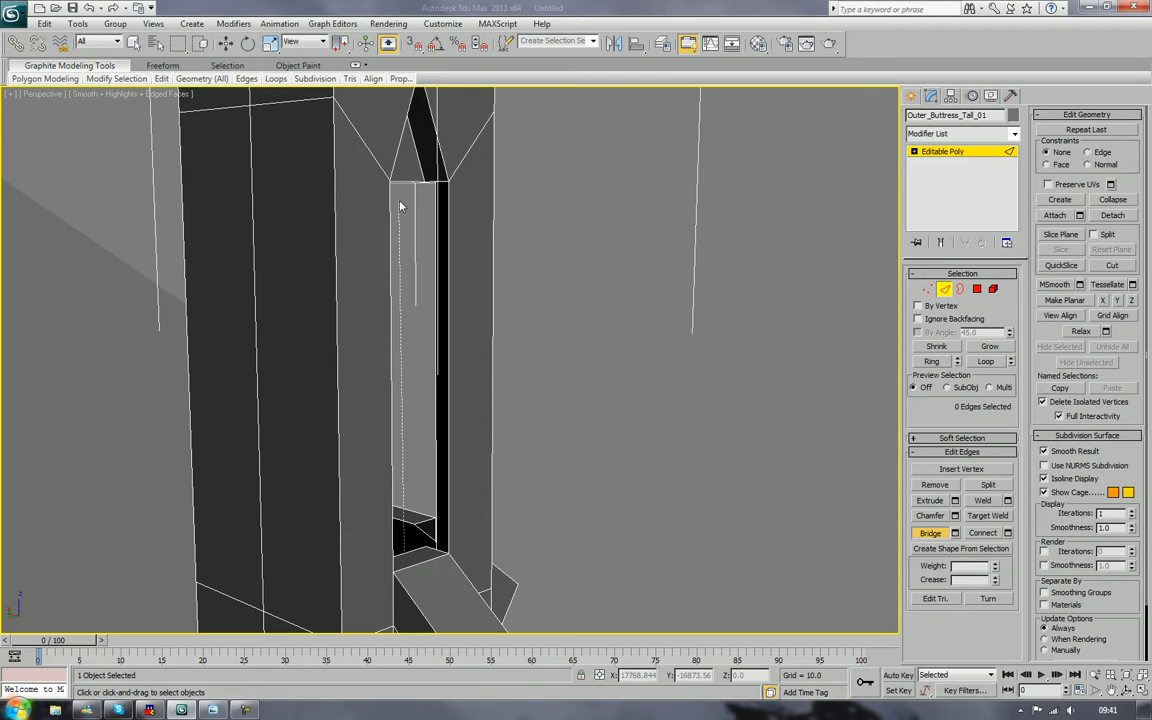
click(430, 181)
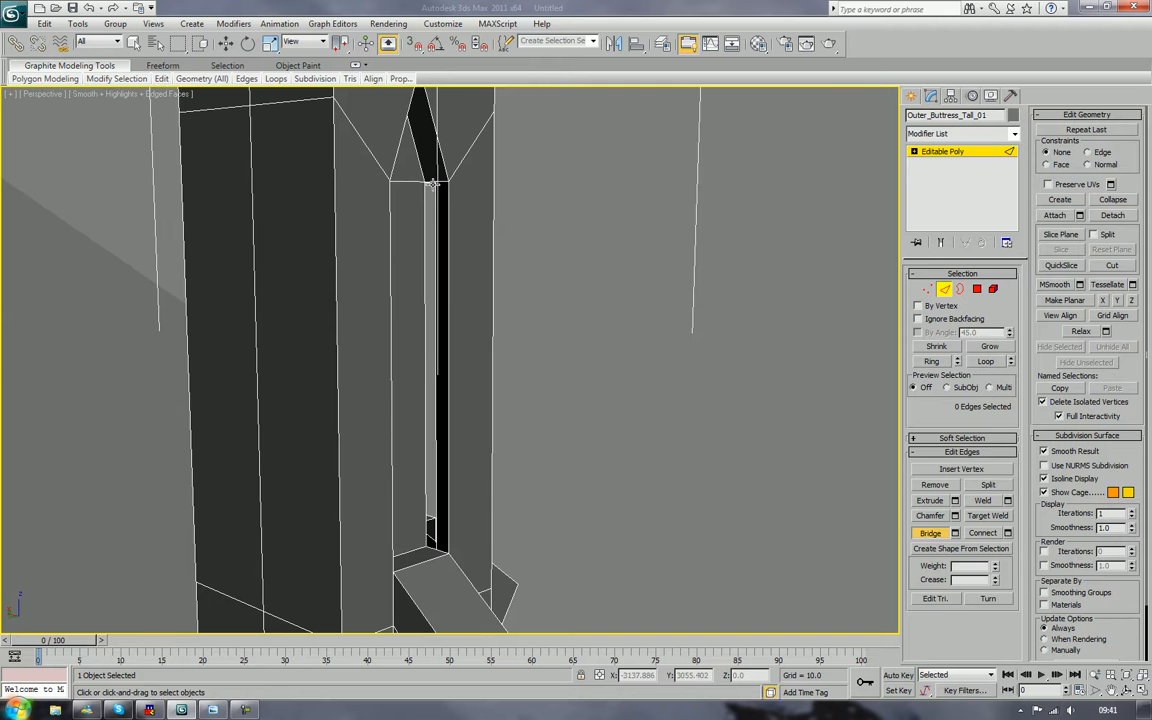
click(433, 183)
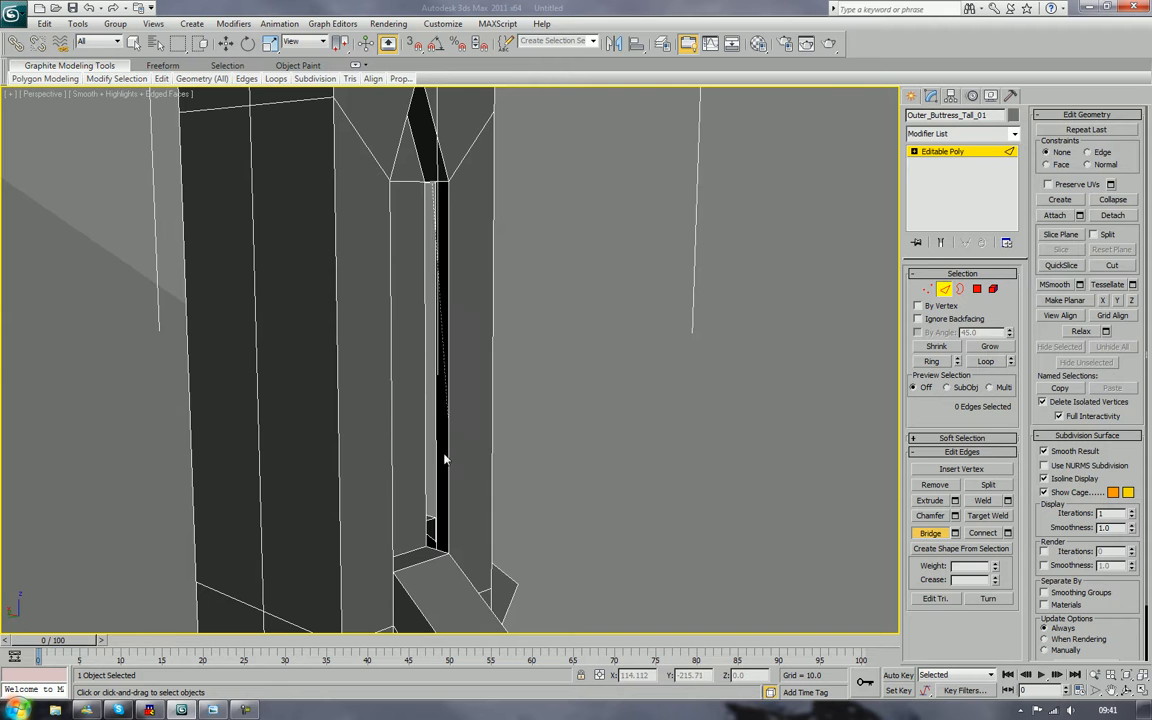
click(436, 549)
Step: Bridge the bottom and top edges of the neighbouring recess to close its open inner wall
alt+middle_drag(612, 478, 488, 483)
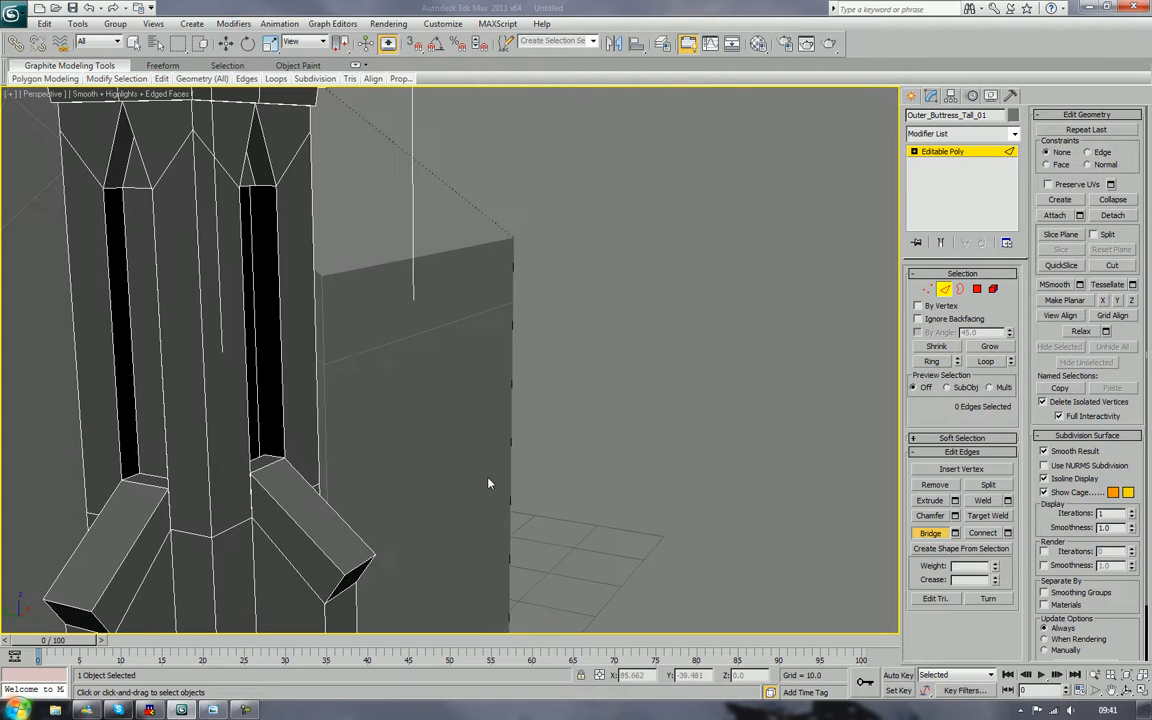
click(131, 475)
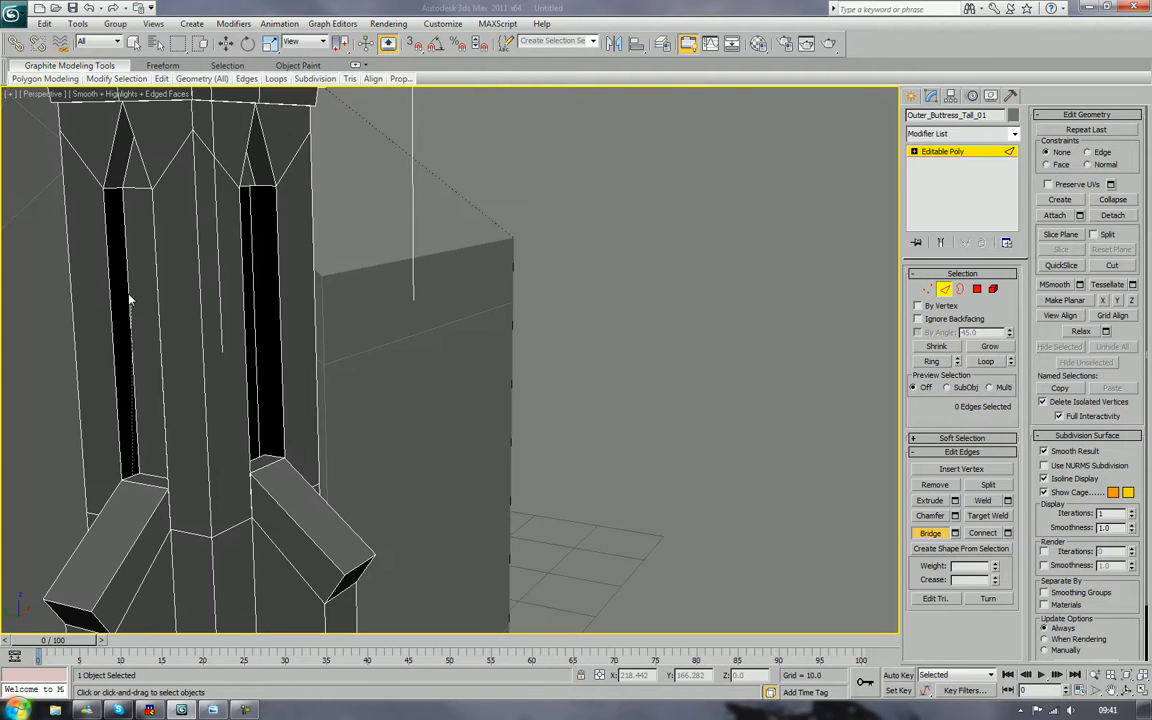
click(113, 187)
Step: Bridge both pairs of top and bottom edges in the next open recess around the shaft to form its inner walls
alt+middle_drag(470, 368, 385, 444)
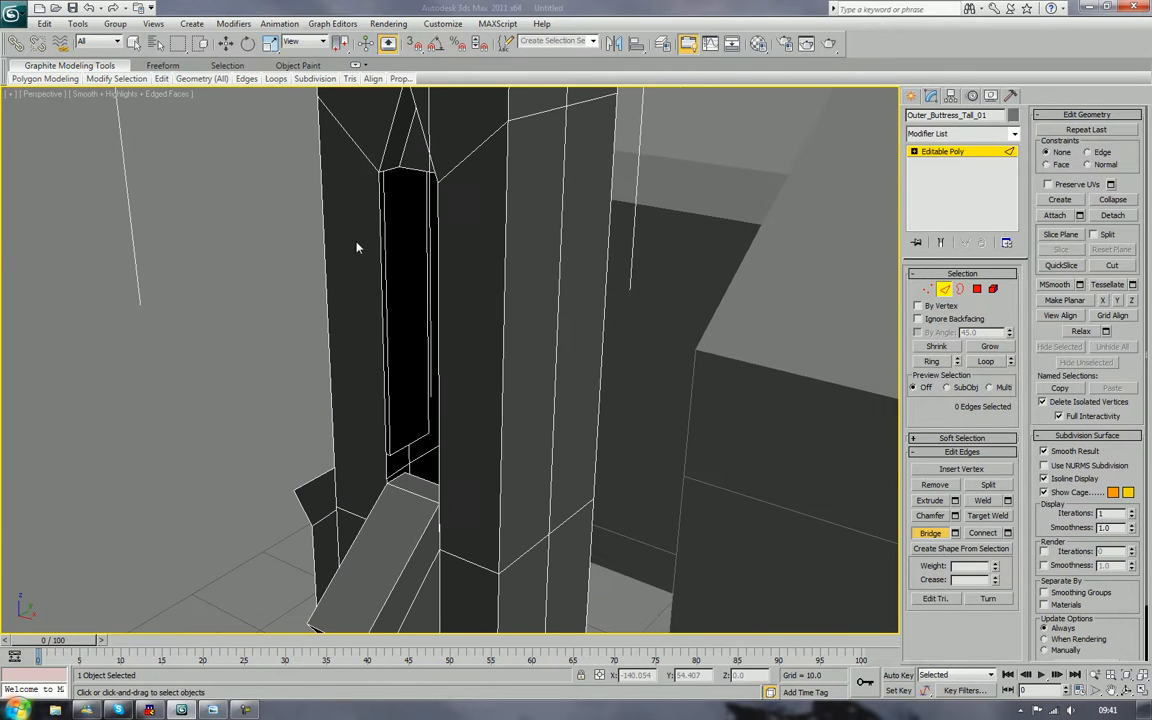
click(392, 170)
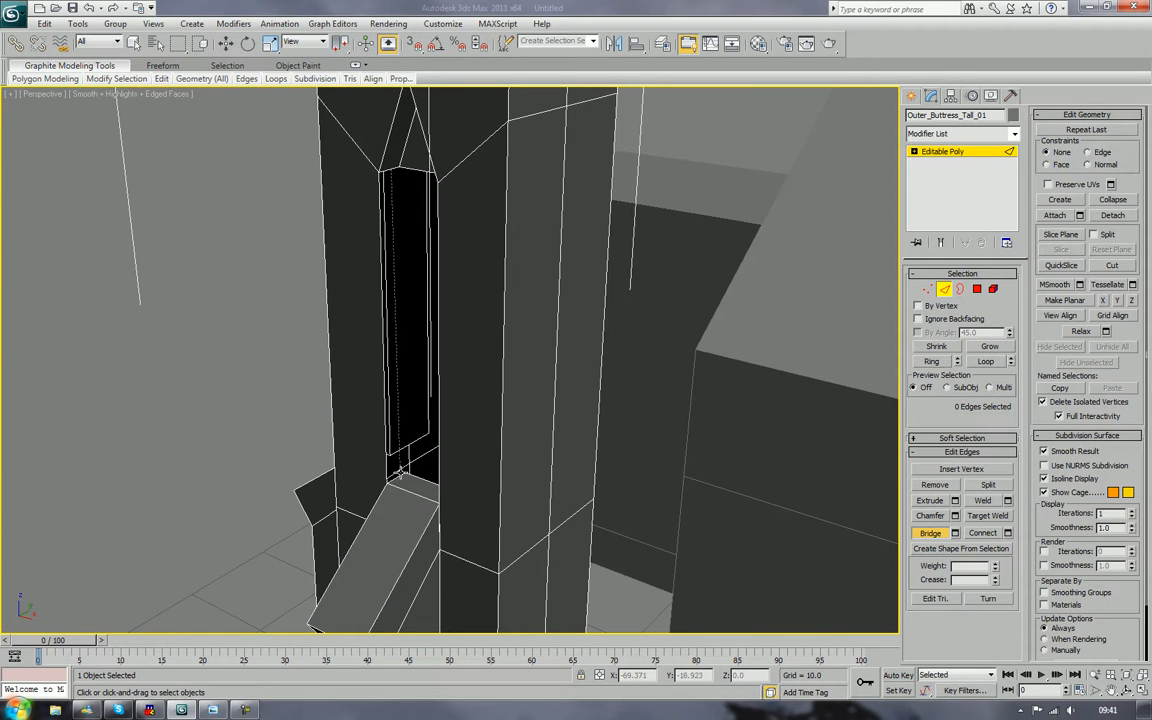
click(399, 460)
click(409, 168)
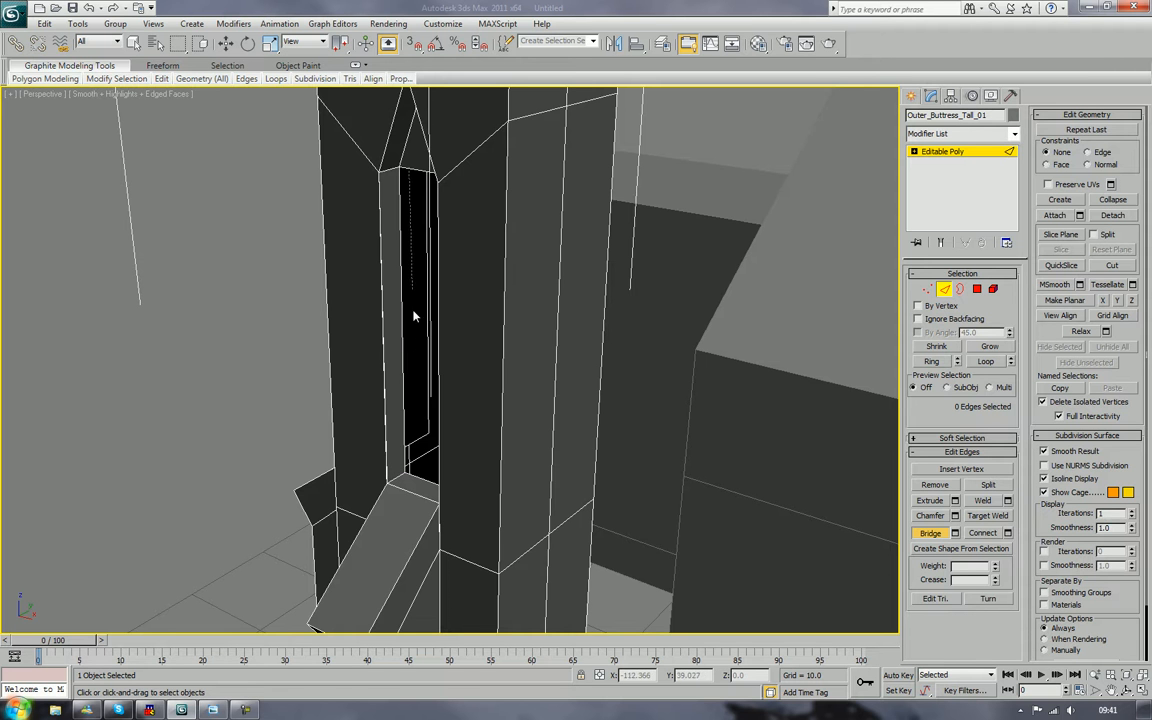
click(419, 476)
Step: Bridge the last open top and bottom edges to close the remaining black gap in the recess
alt+middle_drag(419, 476, 632, 415)
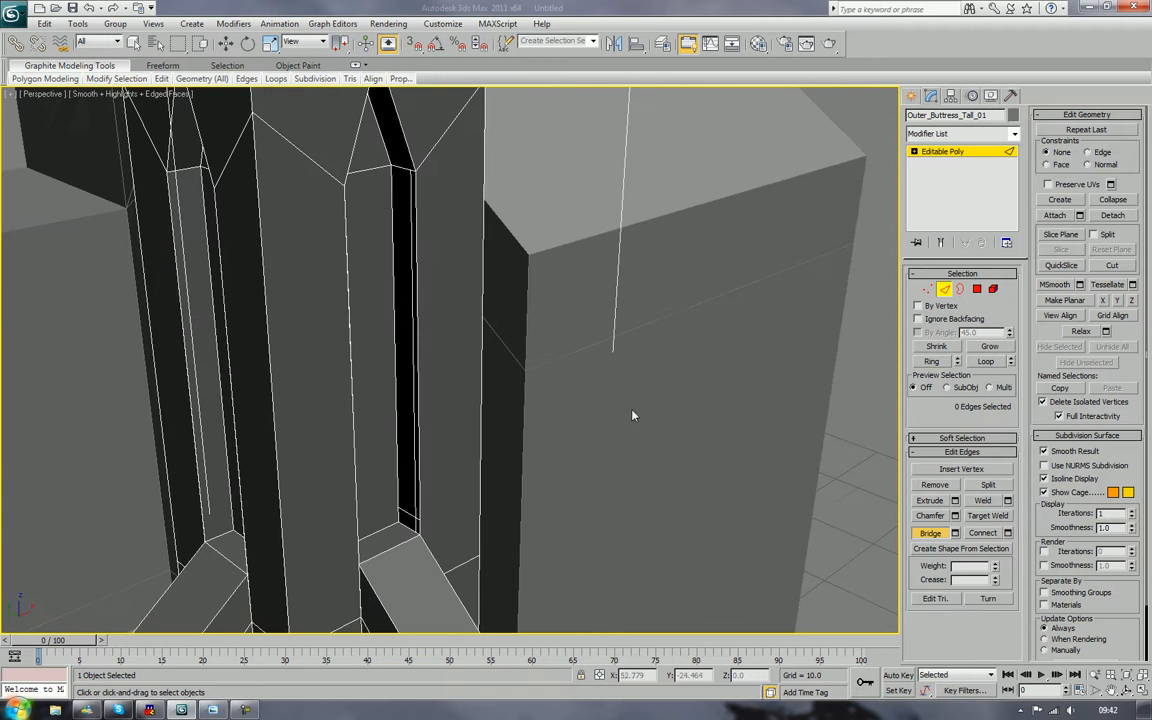
click(396, 168)
click(403, 523)
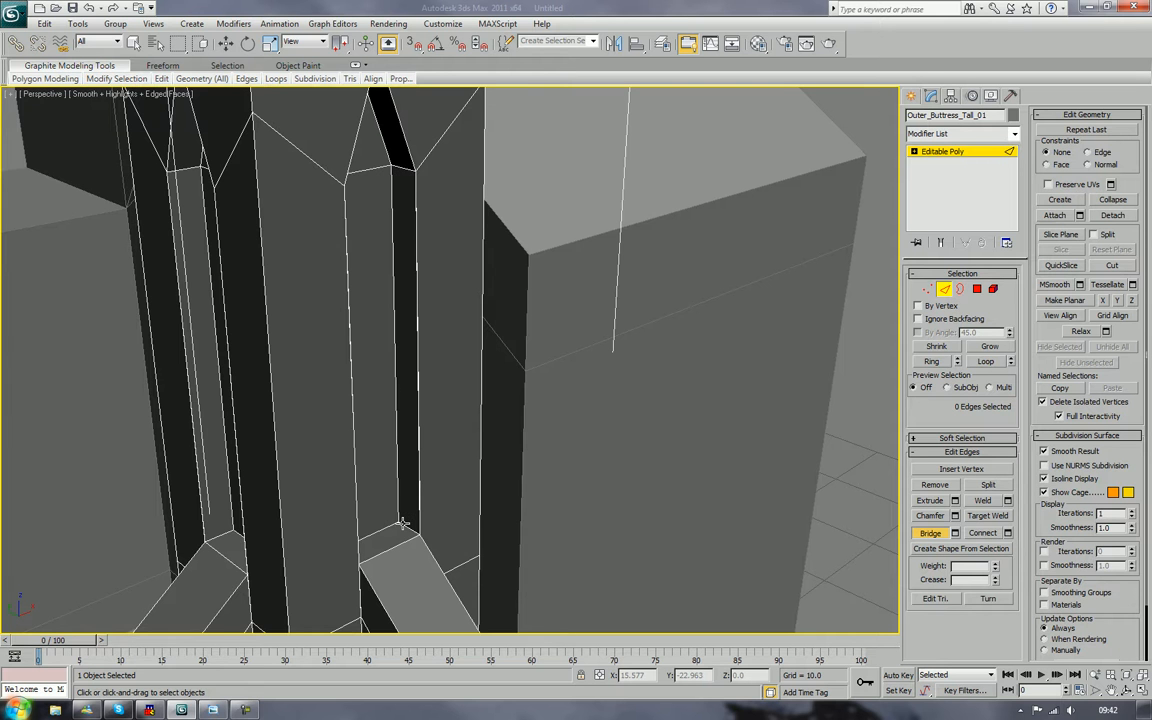
Step: Raise one inner edge at the base of each of the two adjacent recesses to create sloping sills
scroll(403, 523, down, 3)
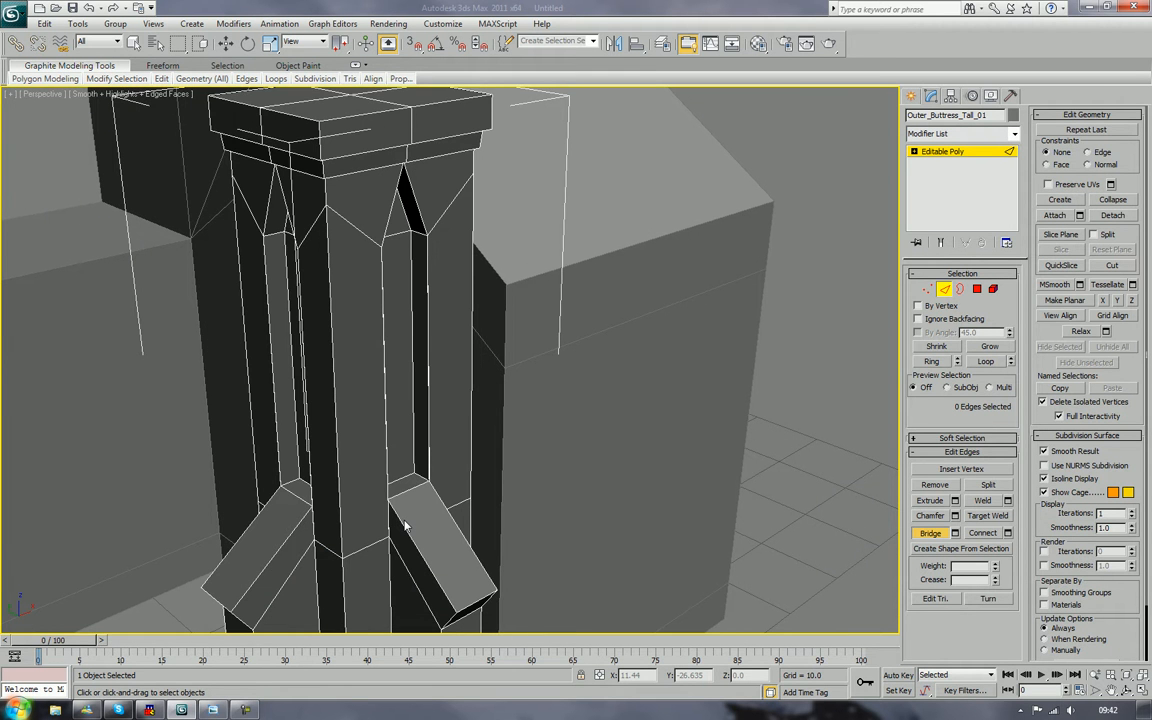
alt+middle_drag(405, 527, 456, 437)
scroll(404, 505, up, 3)
scroll(230, 419, down, 3)
scroll(456, 437, up, 6)
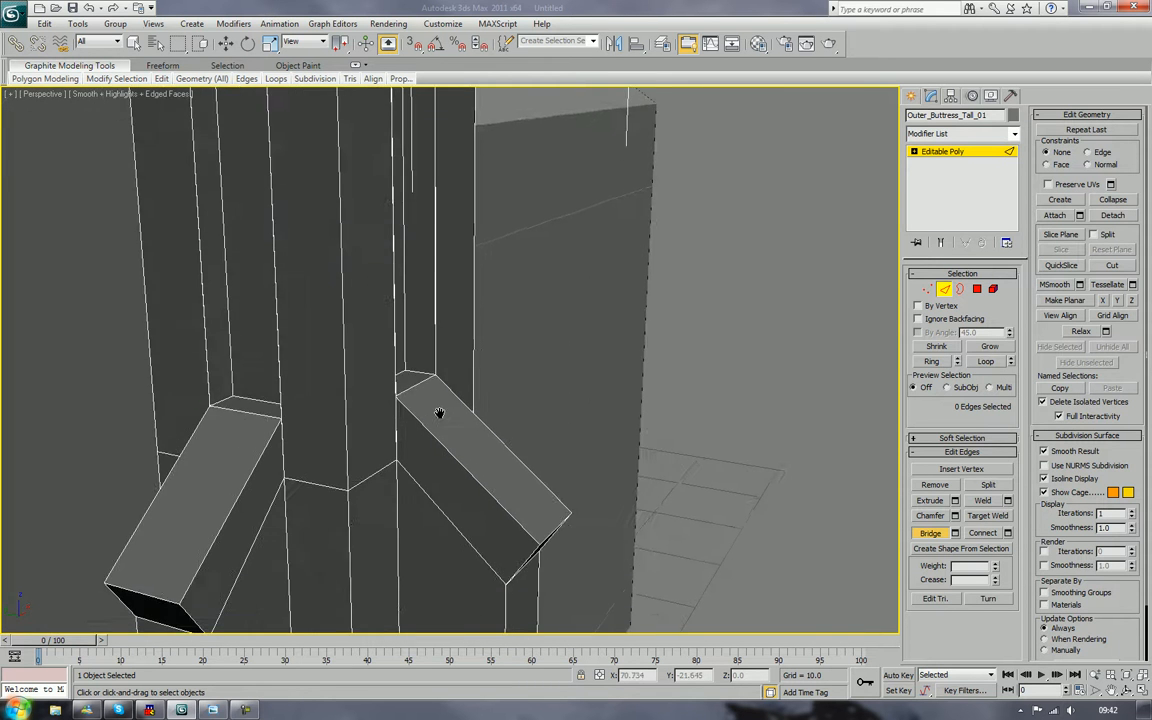
mouse_move(411, 412)
alt+middle_down()
mouse_move(424, 404)
mouse_move(395, 420)
alt+middle_up()
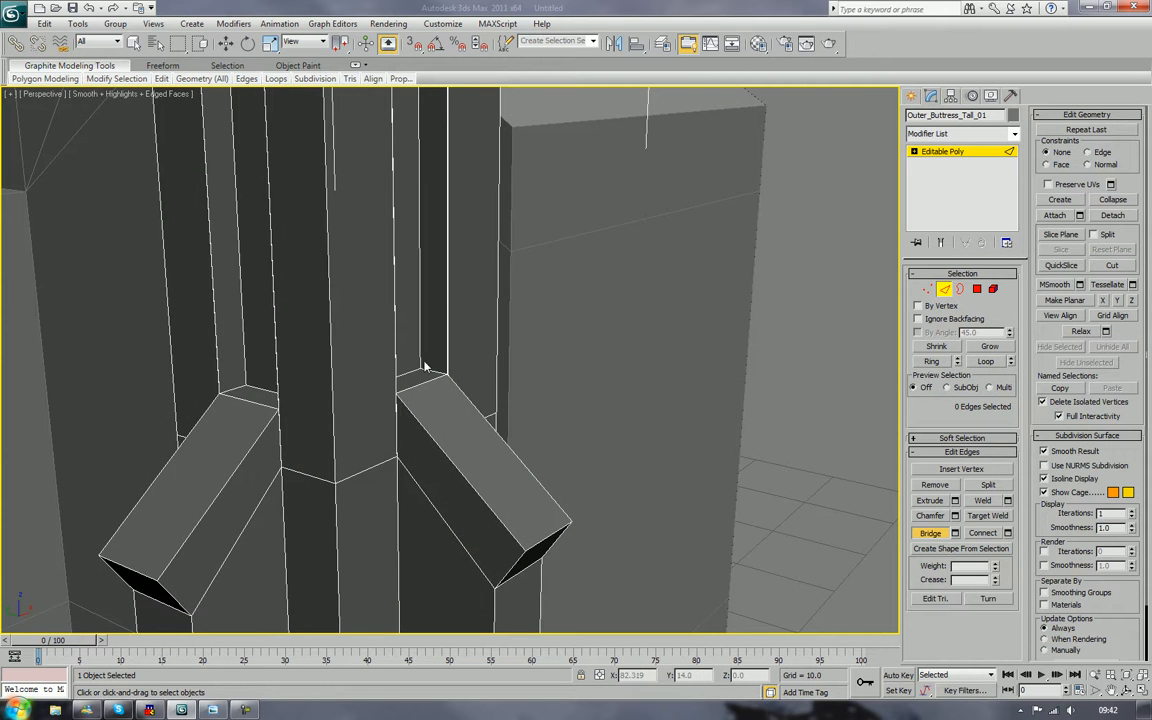
key(w)
click(406, 373)
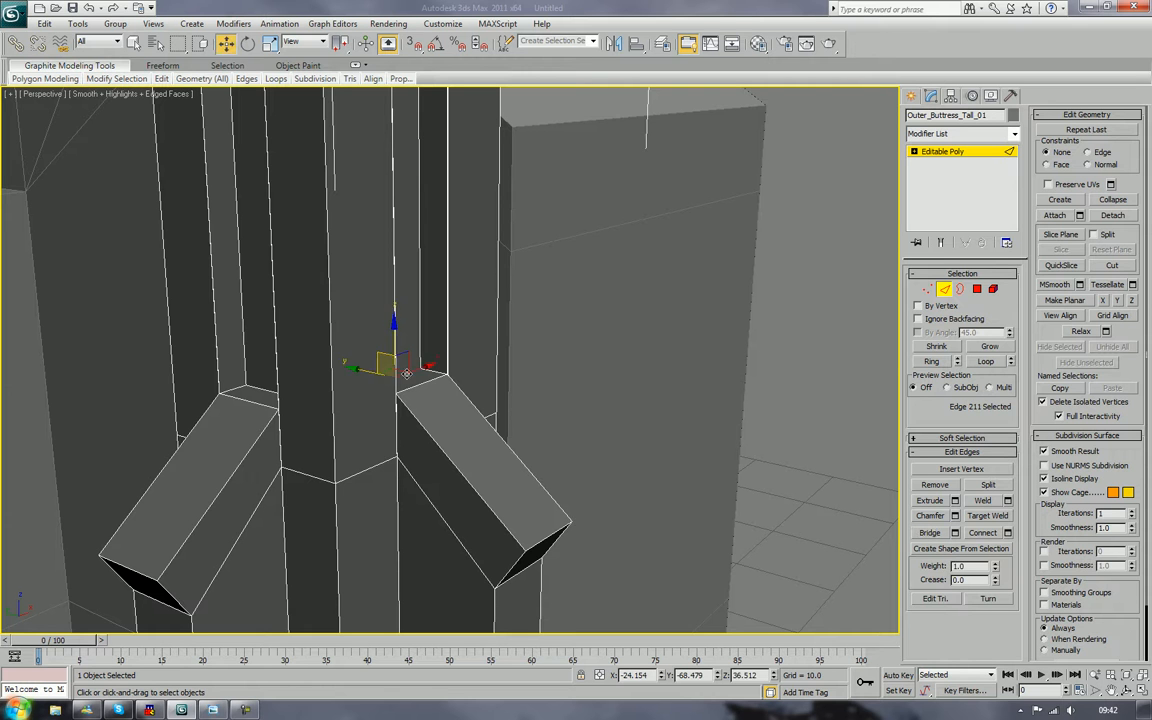
ctrl+click(263, 390)
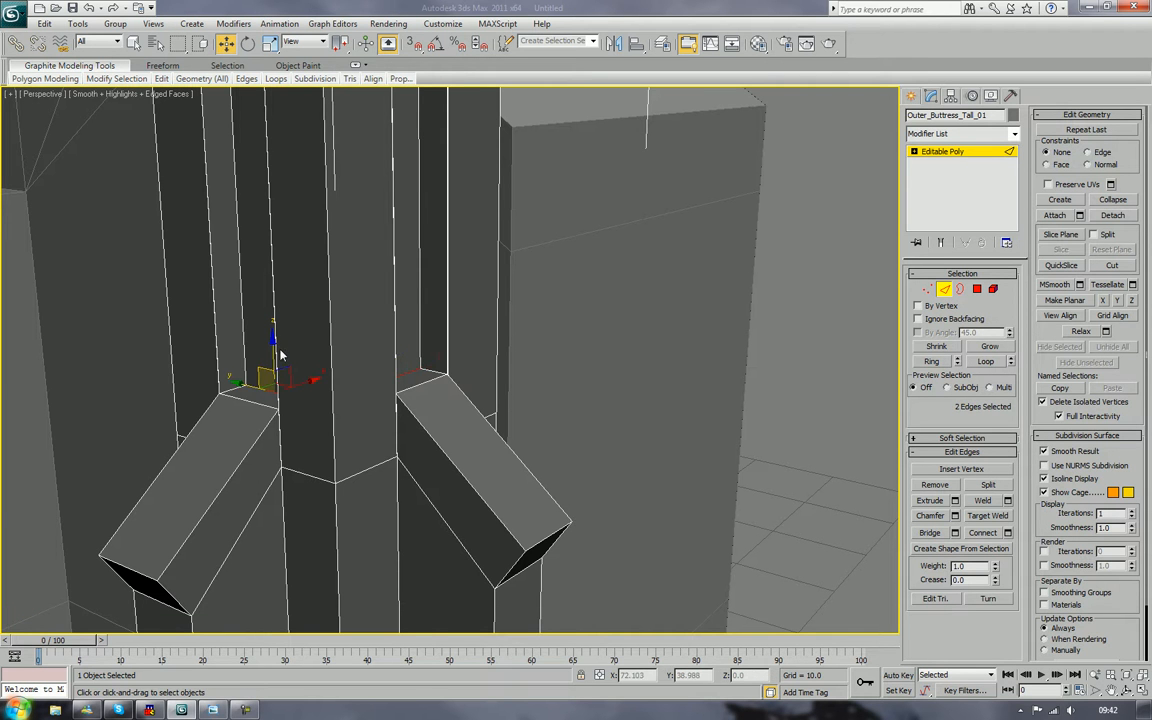
drag(271, 338, 268, 307)
Step: Select the outer edges of the two sloping sills and examine the slopes in shaded and wireframe display from several angles
click(241, 398)
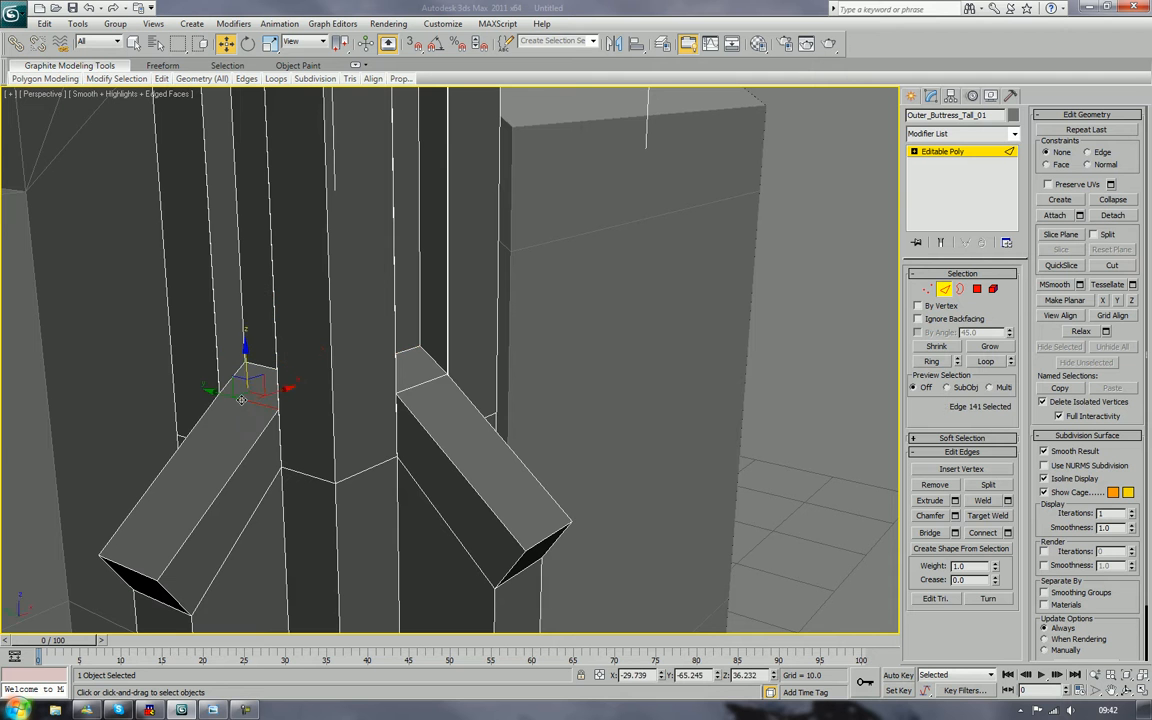
ctrl+click(412, 385)
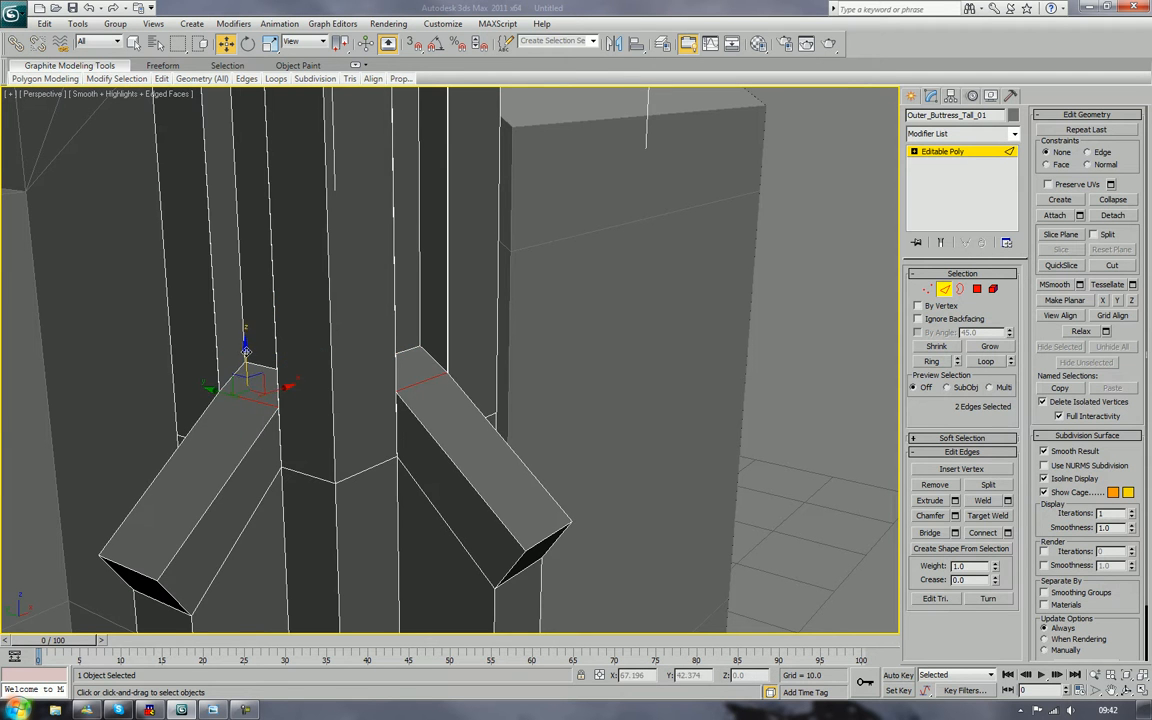
key(F3)
key(F3)
key(F3)
key(F3)
key(F3)
key(F3)
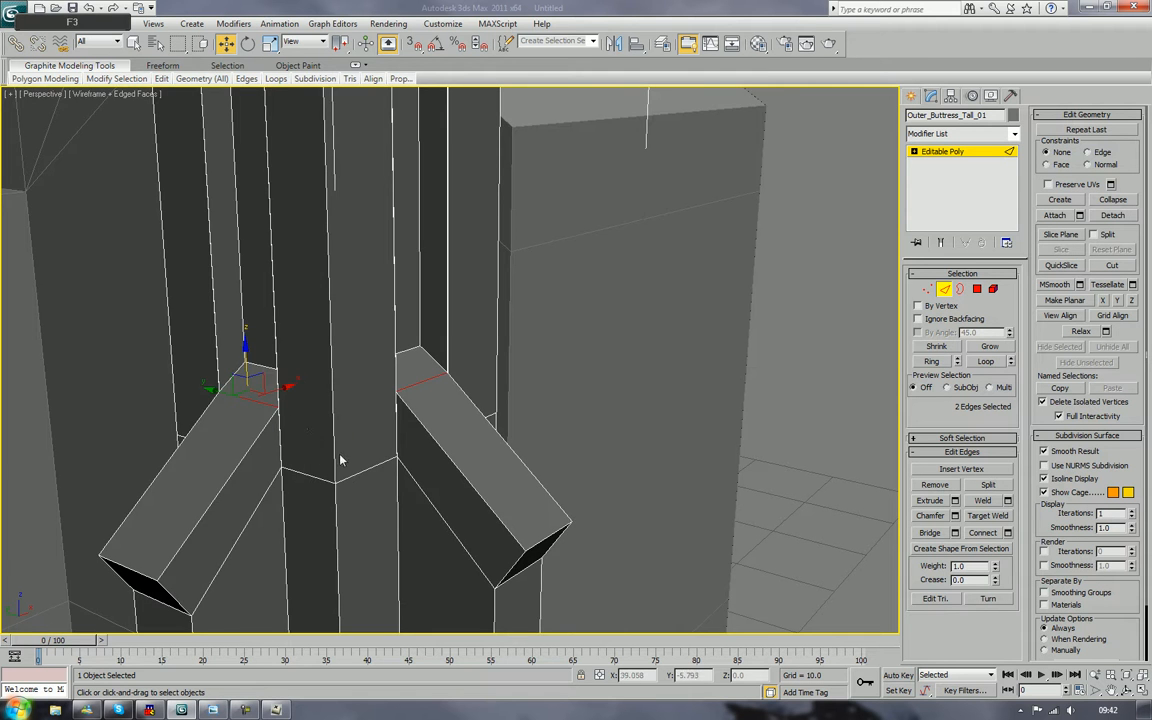
alt+middle_drag(340, 460, 505, 386)
scroll(342, 458, up, 3)
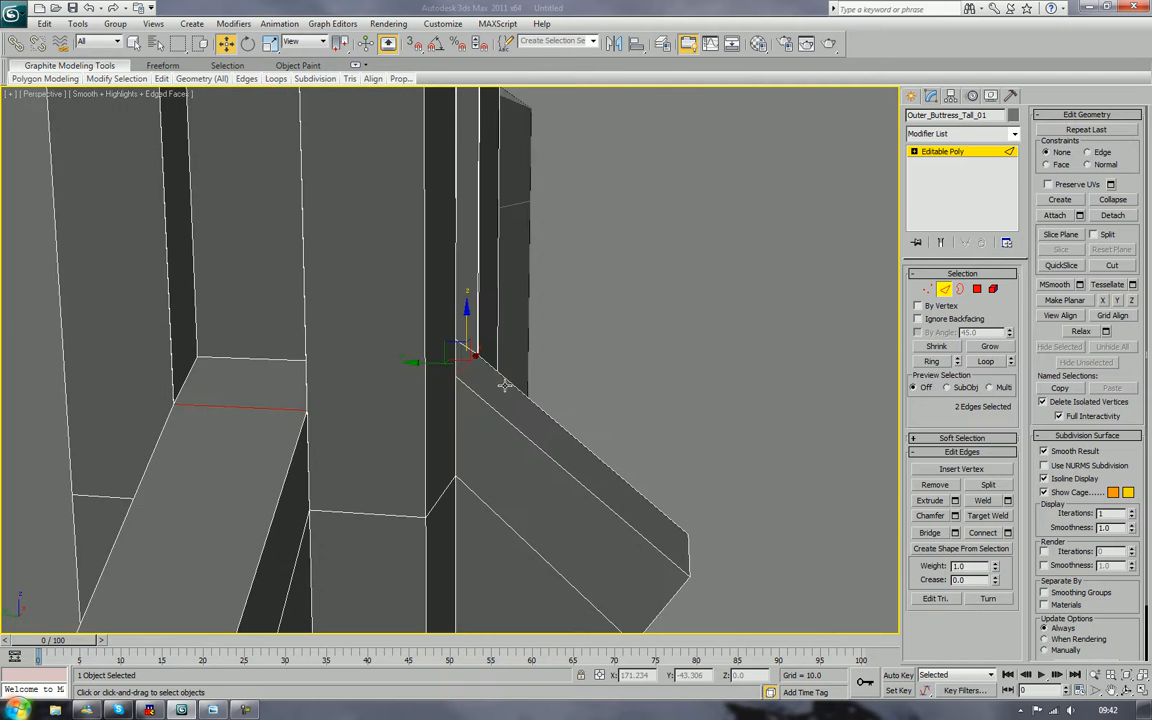
scroll(361, 427, up, 2)
mouse_move(361, 427)
middle_down()
mouse_move(373, 398)
mouse_move(373, 440)
mouse_move(359, 435)
middle_up()
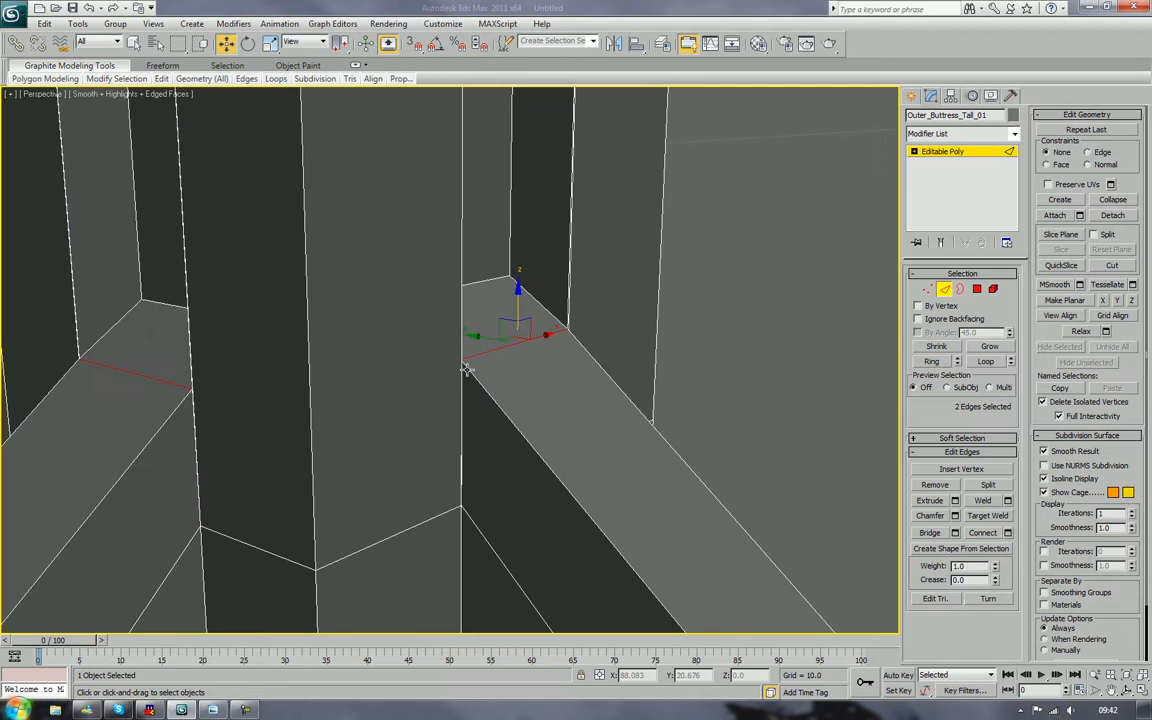
alt+middle_drag(645, 302, 536, 385)
scroll(568, 306, down, 5)
middle_drag(383, 414, 451, 407)
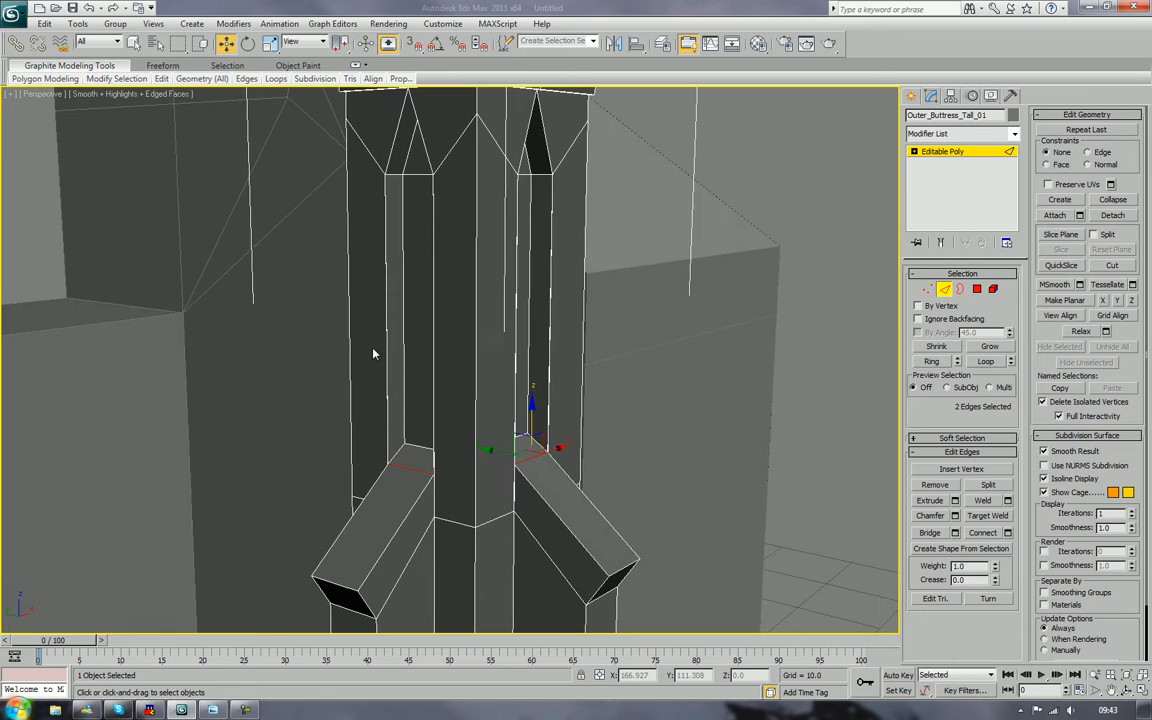
Step: Connect all vertical edges of the buttress's upper shaft with a horizontal ring of edges at mid-height
click(298, 348)
drag(297, 324, 631, 339)
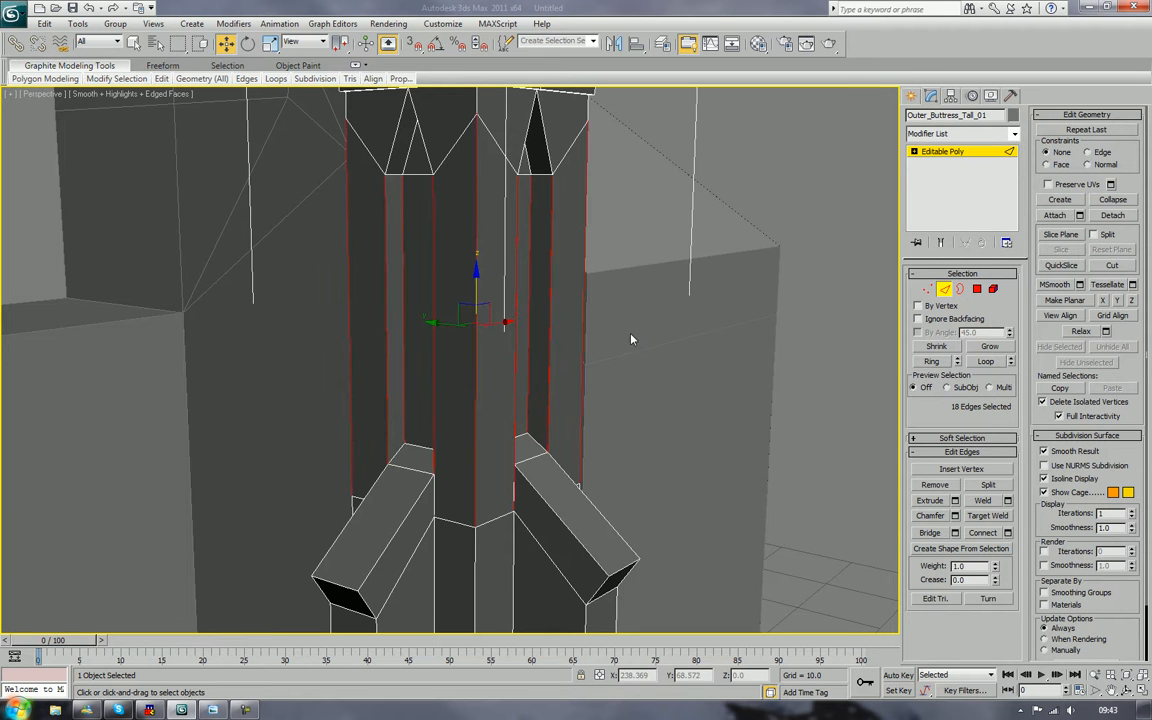
key(ctrl+shift+e)
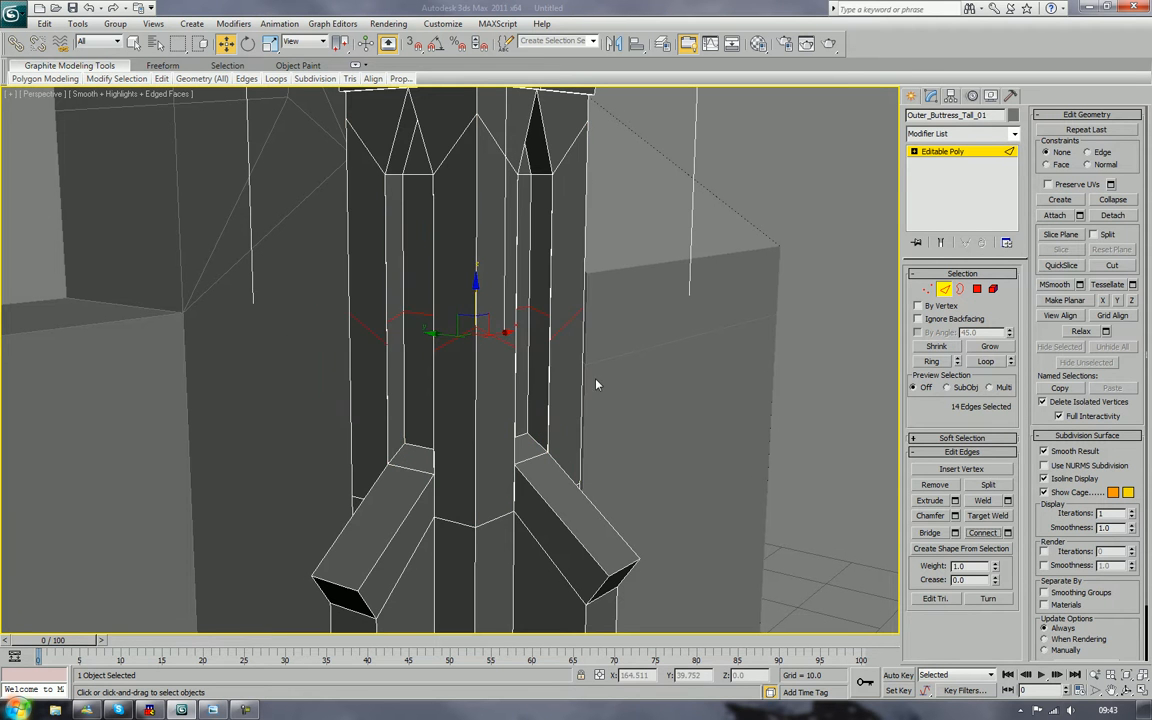
Step: Flatten the new ring of edges by scaling it down along the Z axis, and clear the edge selection
key(r)
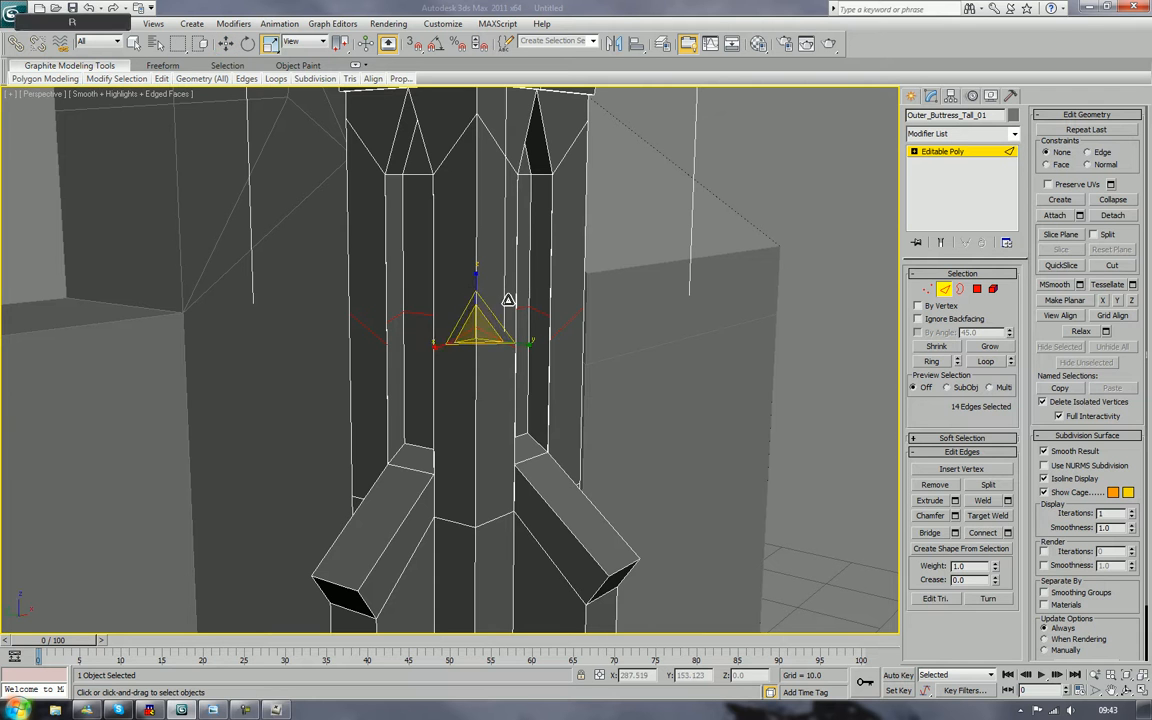
drag(471, 283, 483, 519)
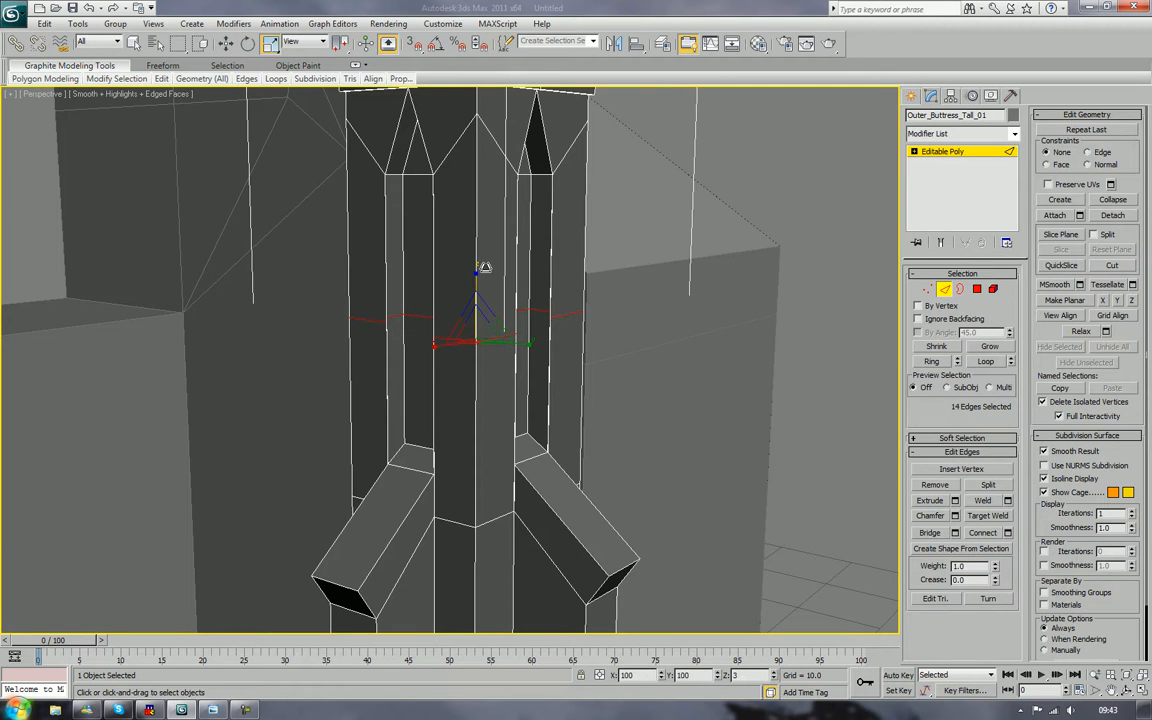
click(801, 211)
key(space)
Step: Unlock the selection so edges inside the window recess can be picked
mouse_move(676, 224)
middle_down()
mouse_move(648, 249)
mouse_move(670, 241)
middle_up()
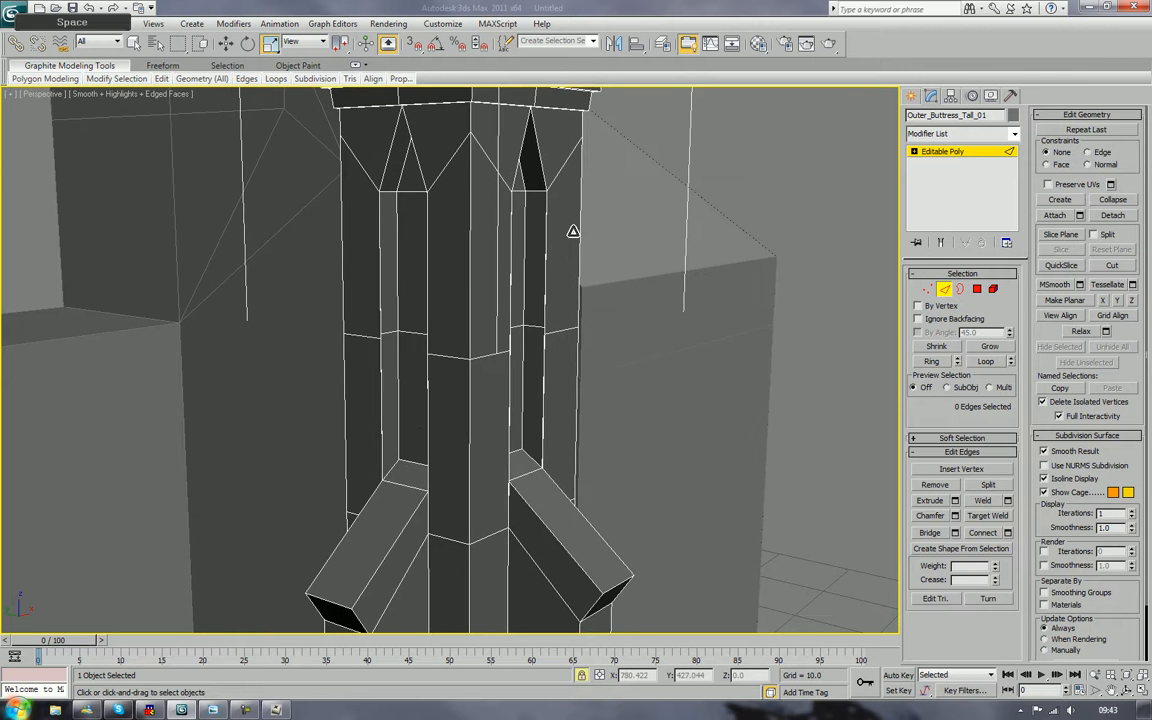
alt+middle_drag(573, 231, 505, 298)
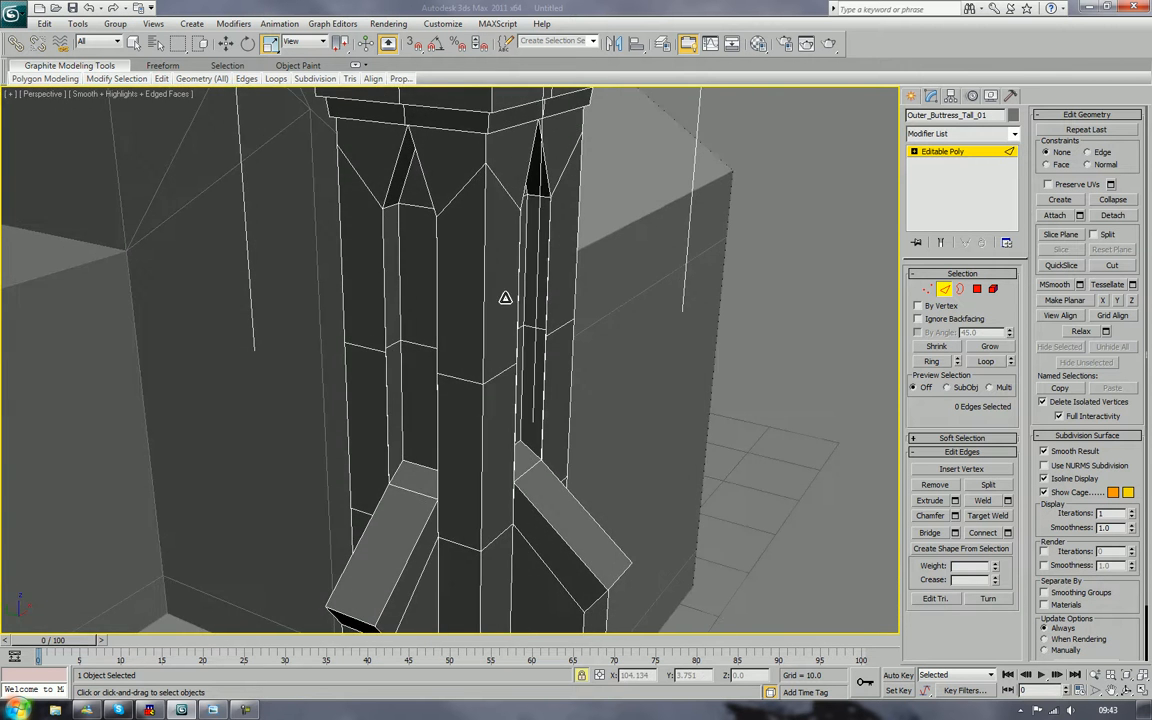
scroll(505, 298, up, 3)
middle_drag(423, 327, 494, 343)
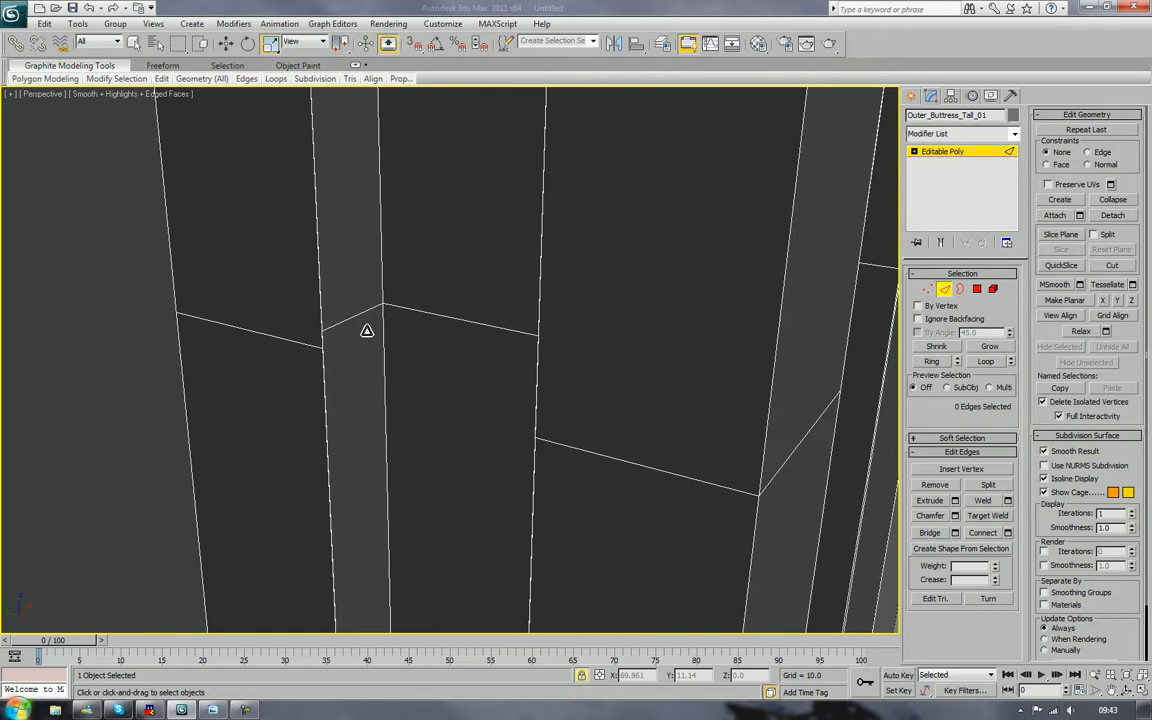
right_click(358, 312)
click(474, 249)
key(w)
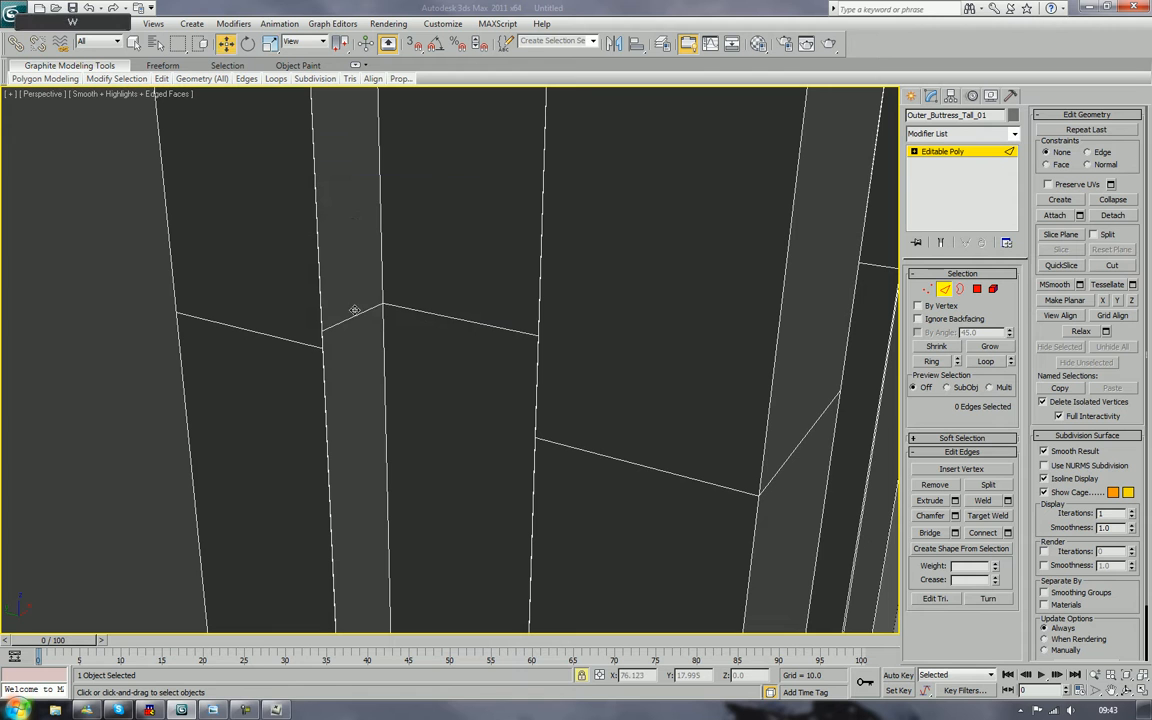
key(q)
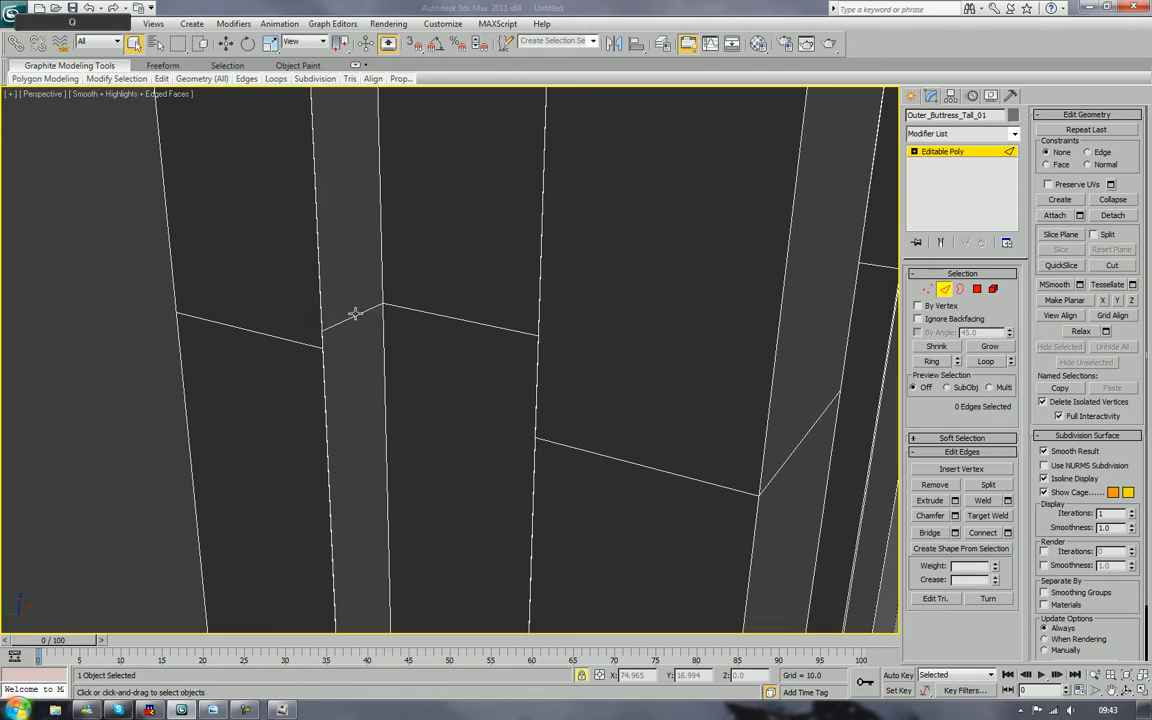
right_click(471, 317)
key(space)
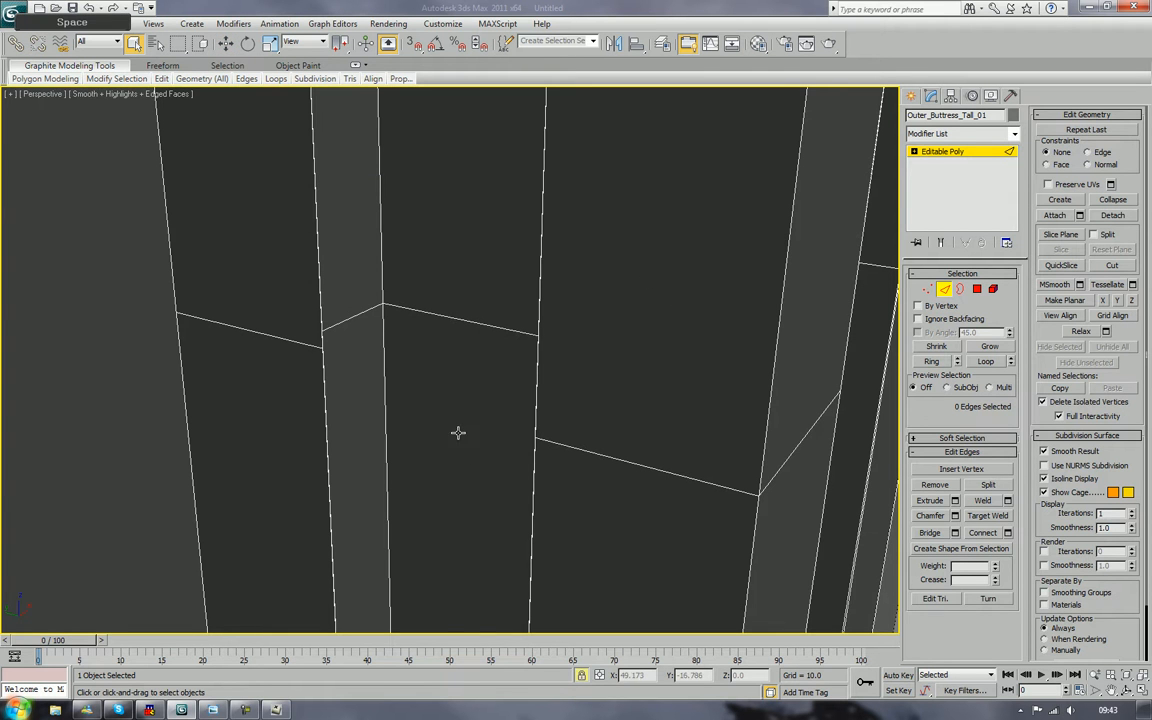
Step: Remove the ring's edge segments and their vertices from the inner walls of two adjacent recesses, and check the remaining vertices
click(347, 319)
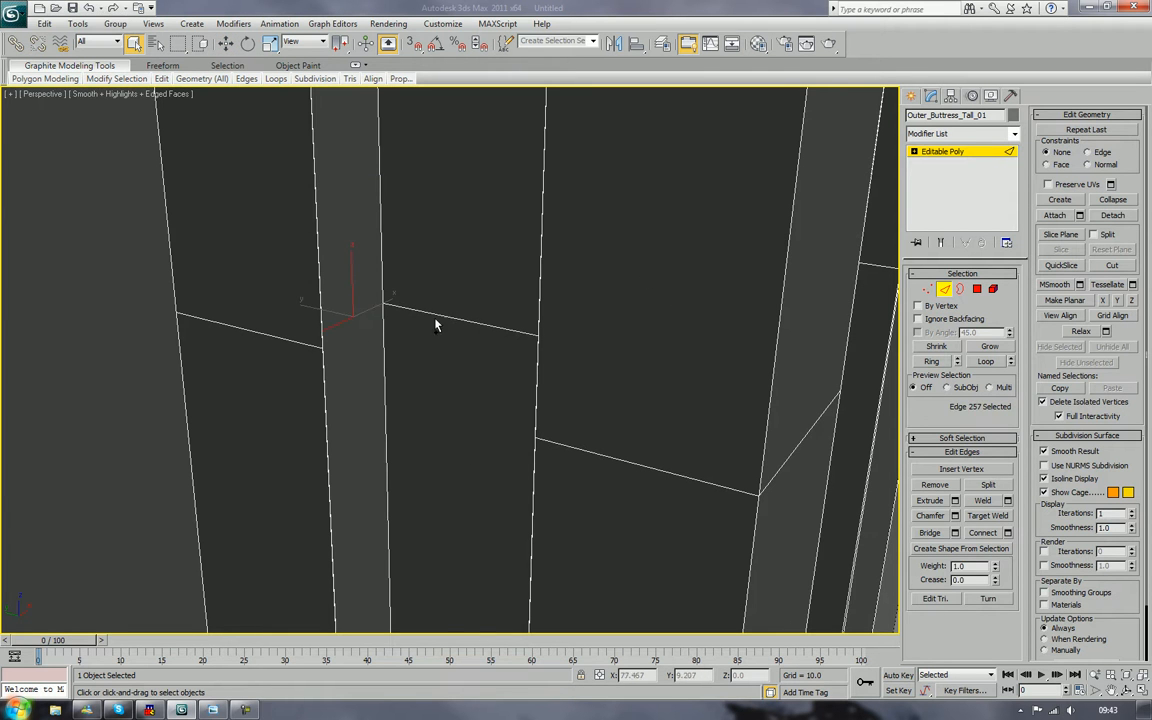
ctrl+click(450, 318)
alt+middle_drag(452, 335, 810, 253)
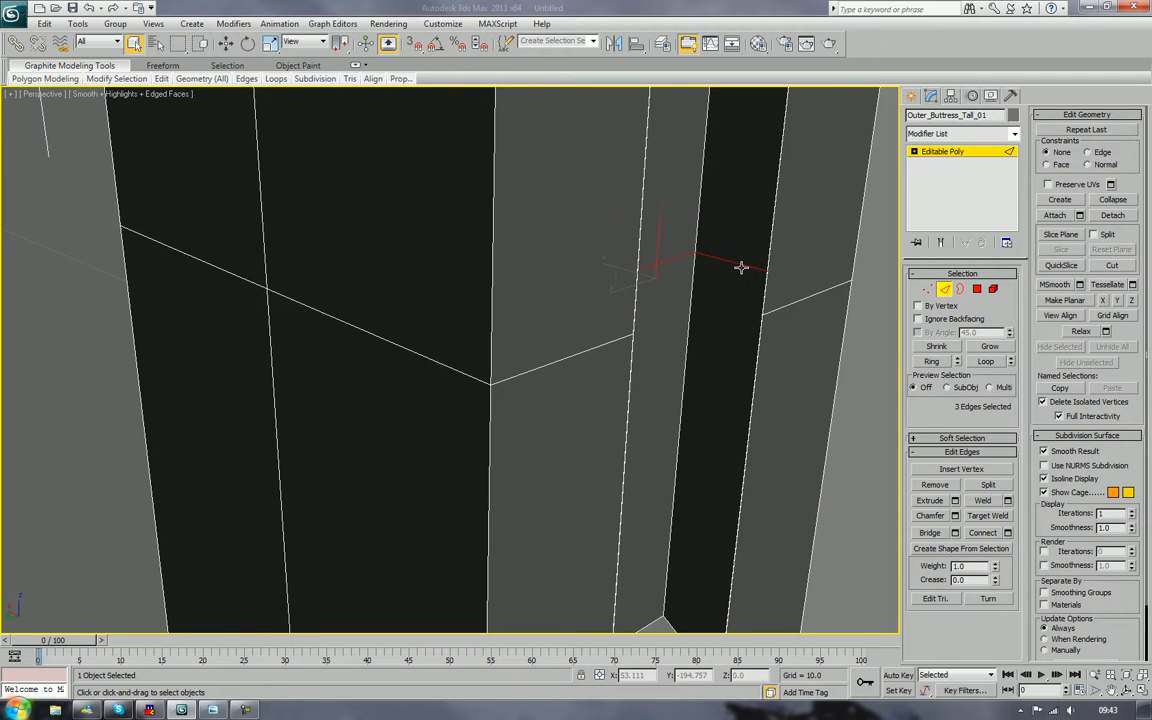
key(ctrl+BackSpace)
click(928, 289)
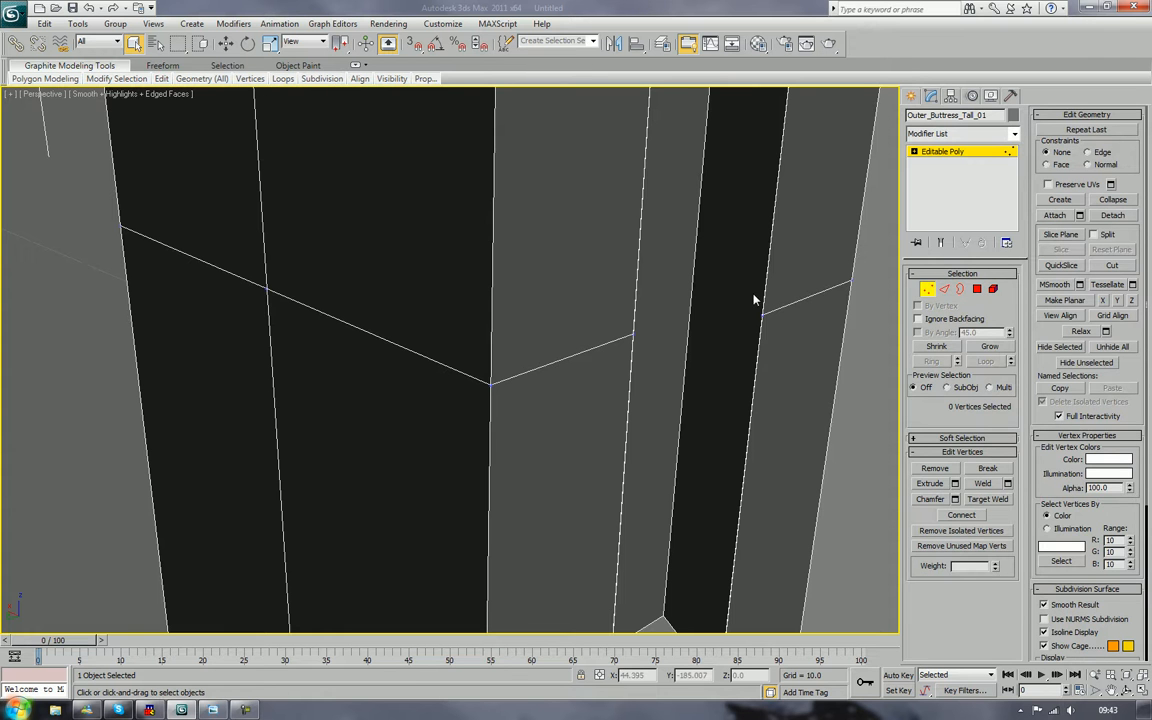
click(944, 289)
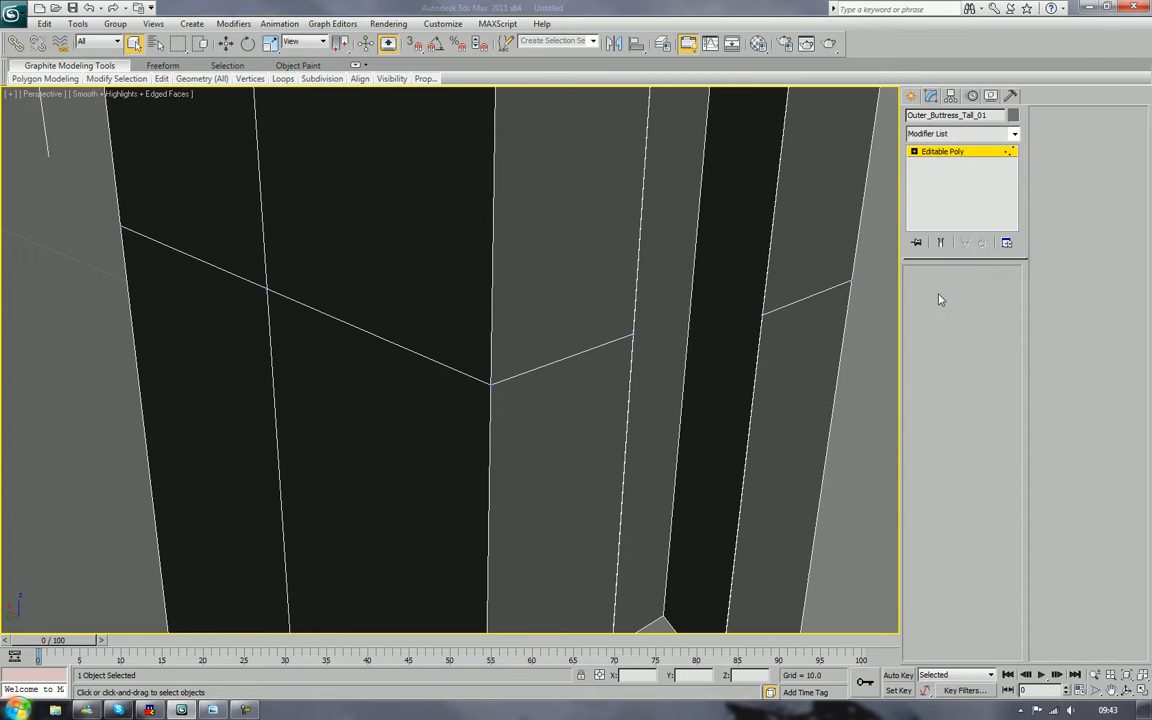
Step: Remove the ring's three edge segments and their vertices from the inner walls of the next window recess
scroll(773, 316, up, 4)
alt+middle_drag(773, 311, 666, 319)
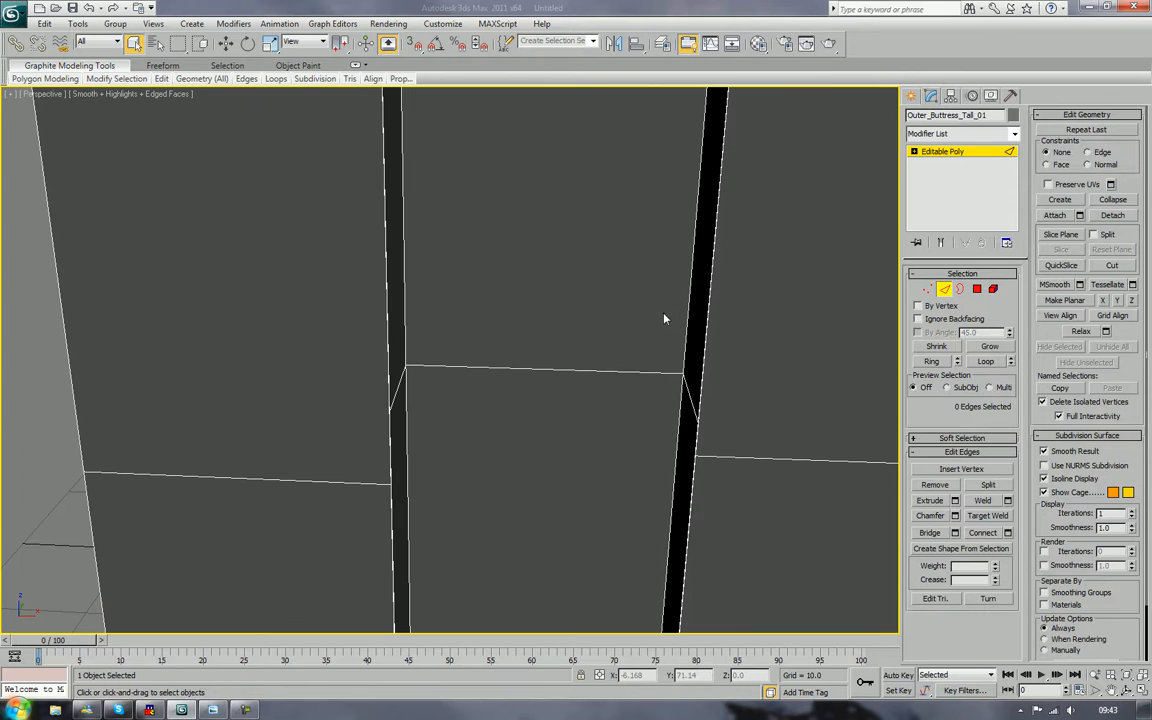
click(686, 396)
ctrl+click(653, 373)
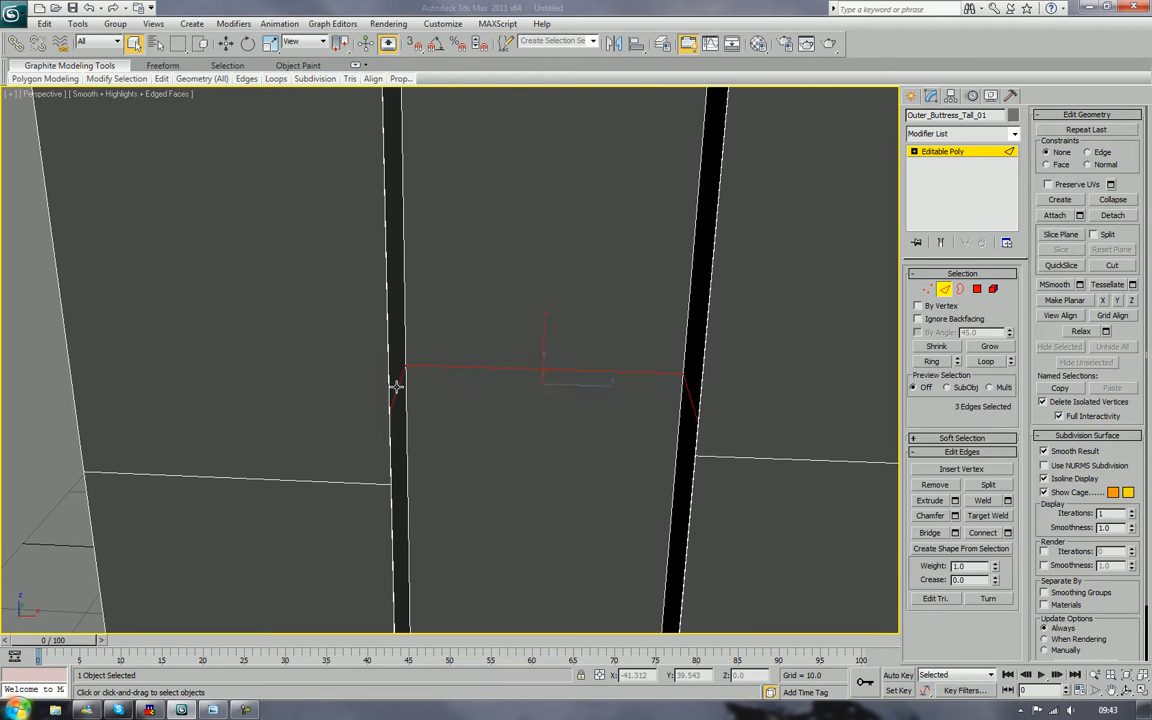
key(ctrl+BackSpace)
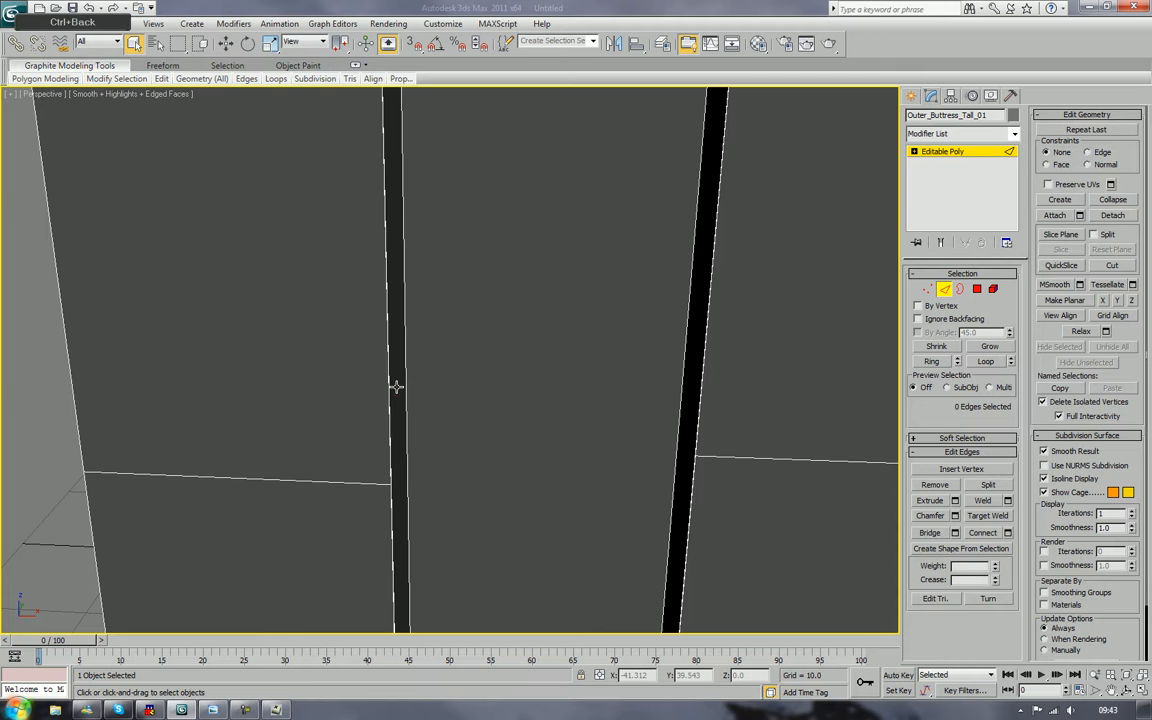
Step: Lower the ring's two edges on the shaft corner between two recesses by about 7.8 along Z, close to the sill fronts
scroll(426, 435, down, 10)
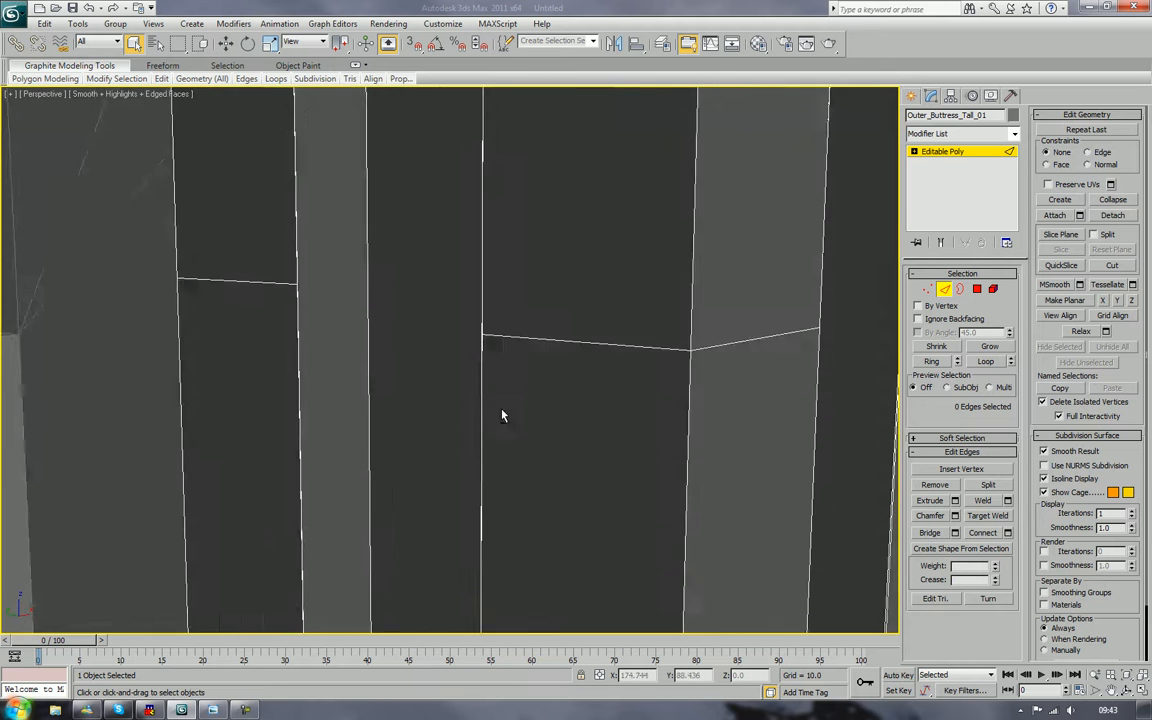
scroll(486, 406, up, 5)
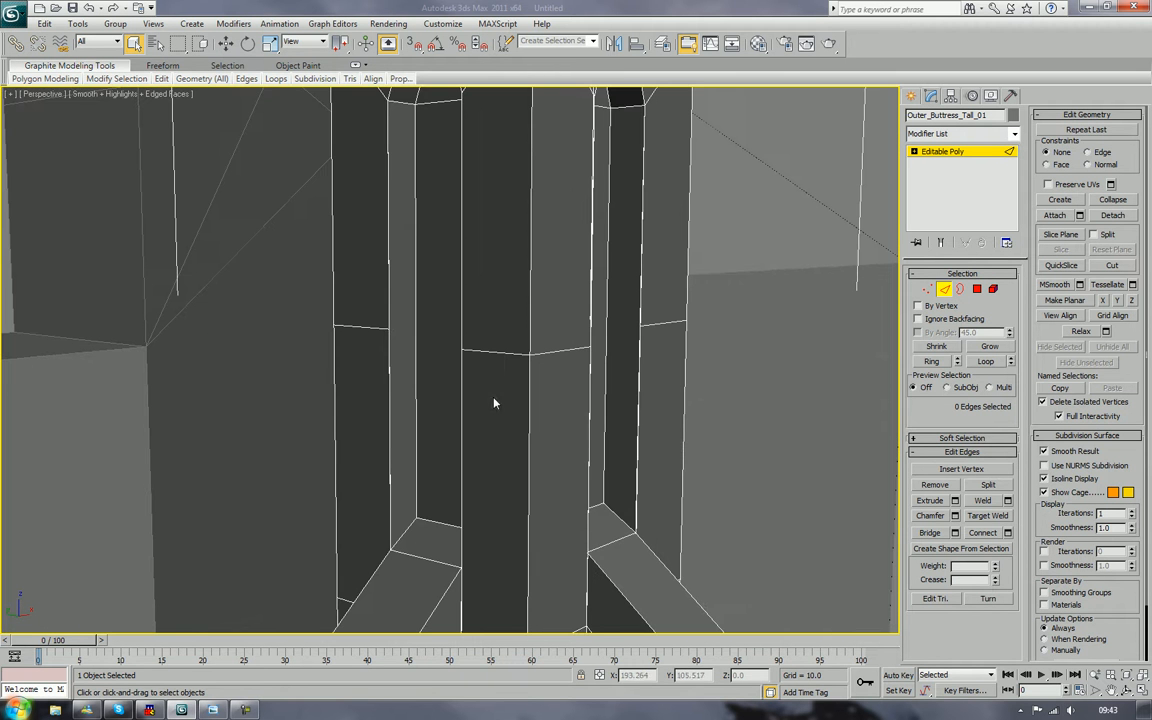
click(527, 352)
key(w)
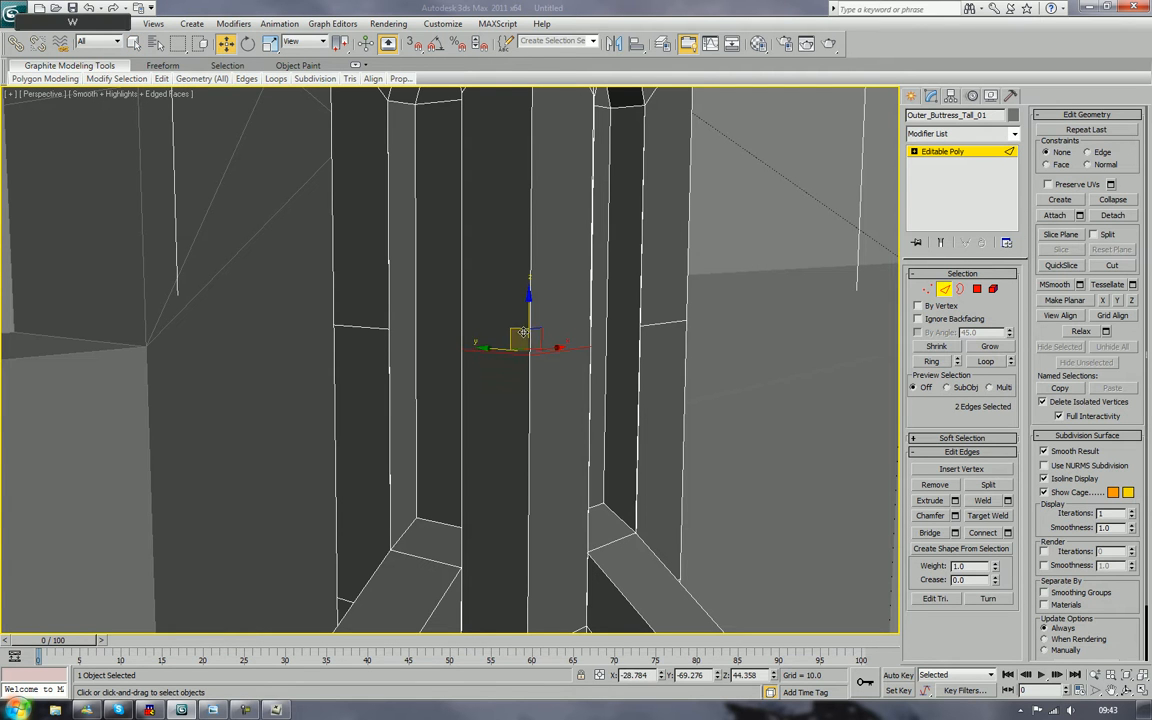
drag(526, 350, 519, 400)
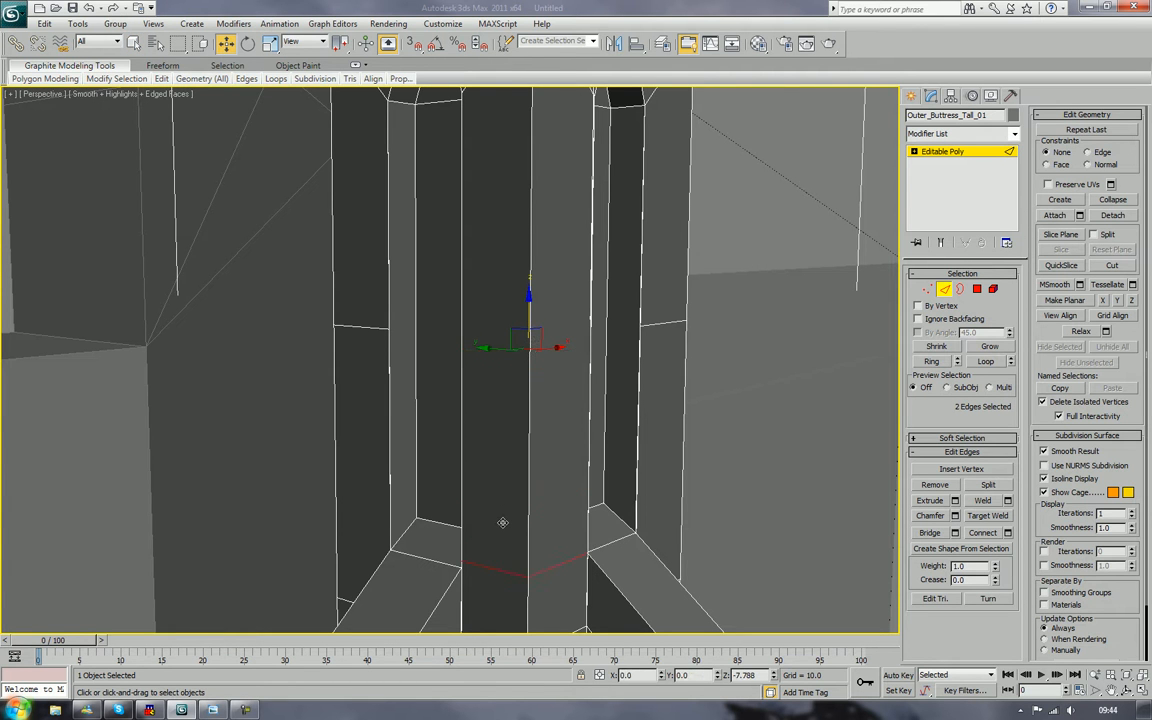
drag(502, 527, 501, 521)
Step: Select the ring's remaining edge loop on the neighbouring shaft faces, lower it along Z to sill level and clear the selection
alt+middle_drag(436, 481, 534, 490)
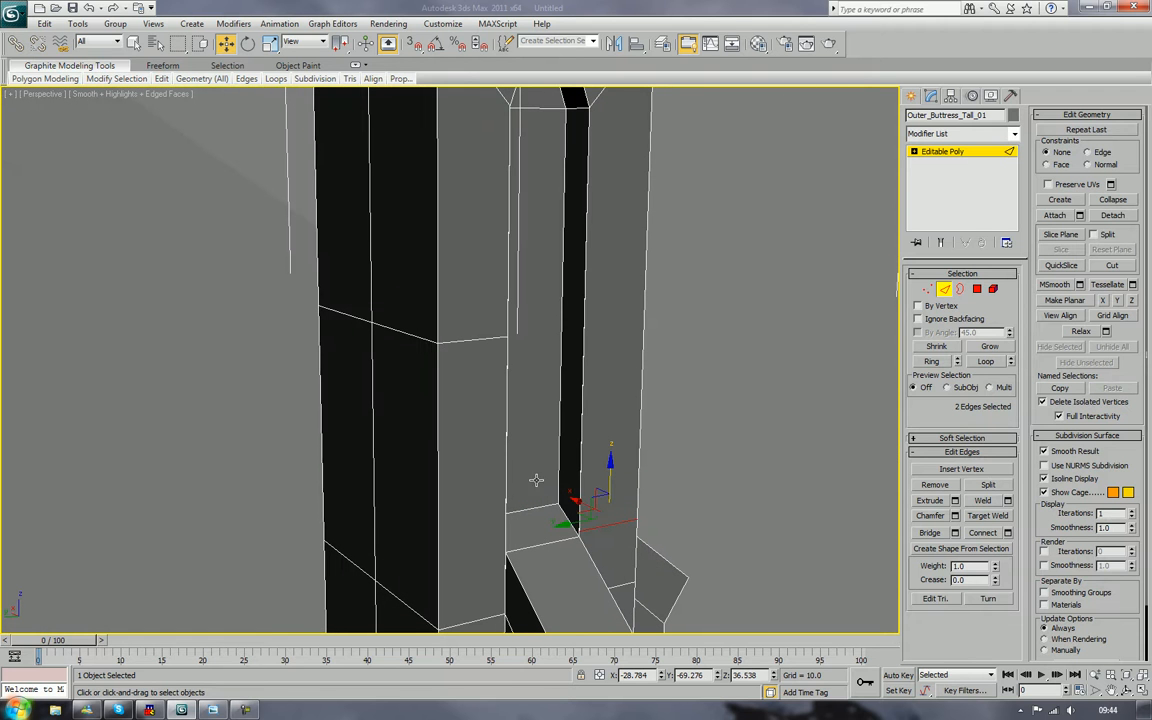
click(478, 341)
click(985, 361)
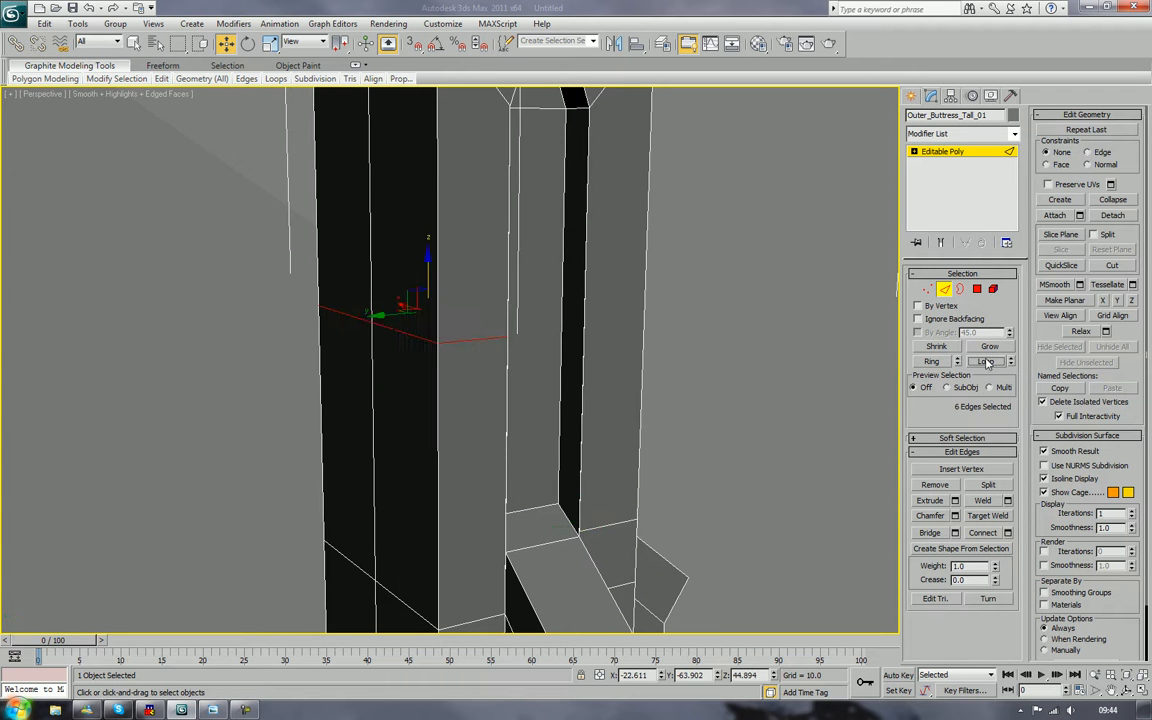
drag(428, 260, 428, 446)
click(814, 404)
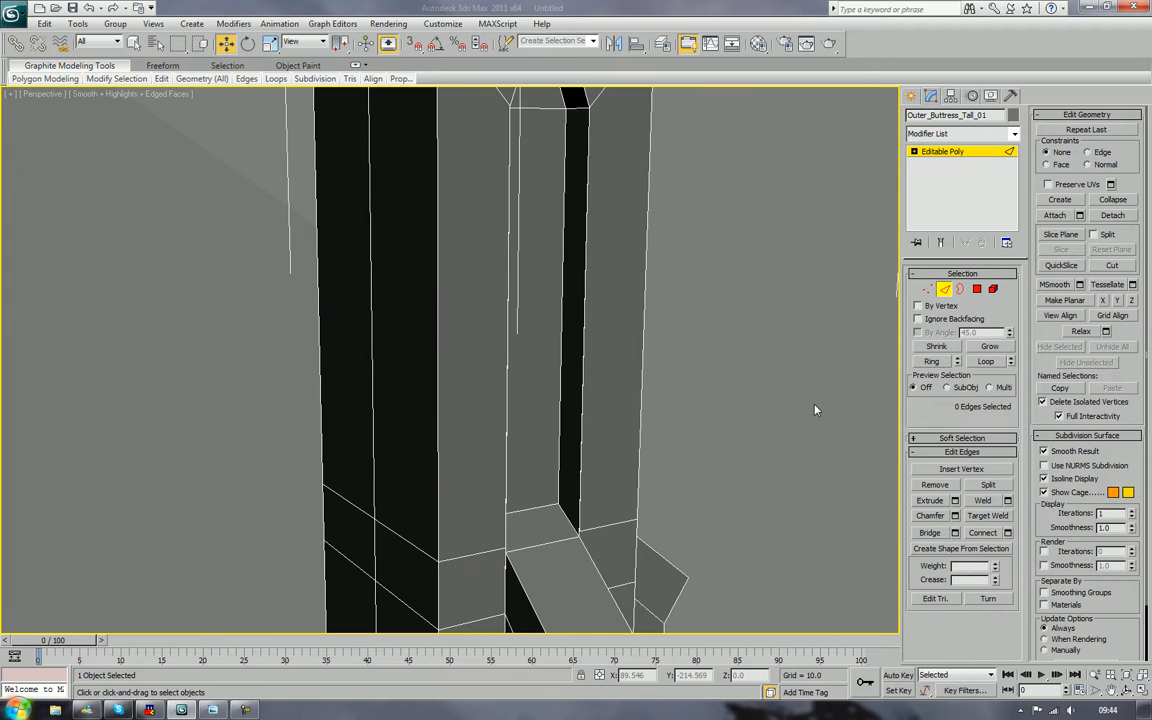
Step: Target-weld the ring's end vertex onto the nearby front corner of a recess sill
alt+middle_drag(814, 404, 658, 336)
scroll(741, 358, up, 2)
scroll(668, 304, up, 10)
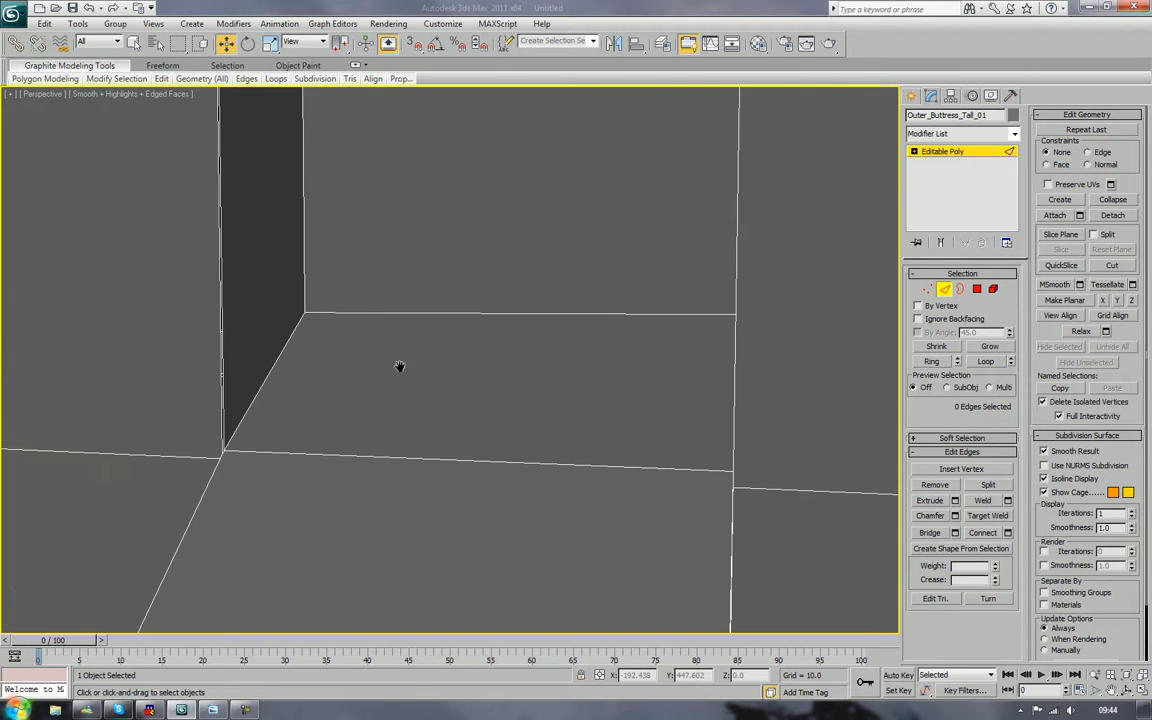
scroll(494, 348, up, 3)
middle_drag(398, 365, 451, 344)
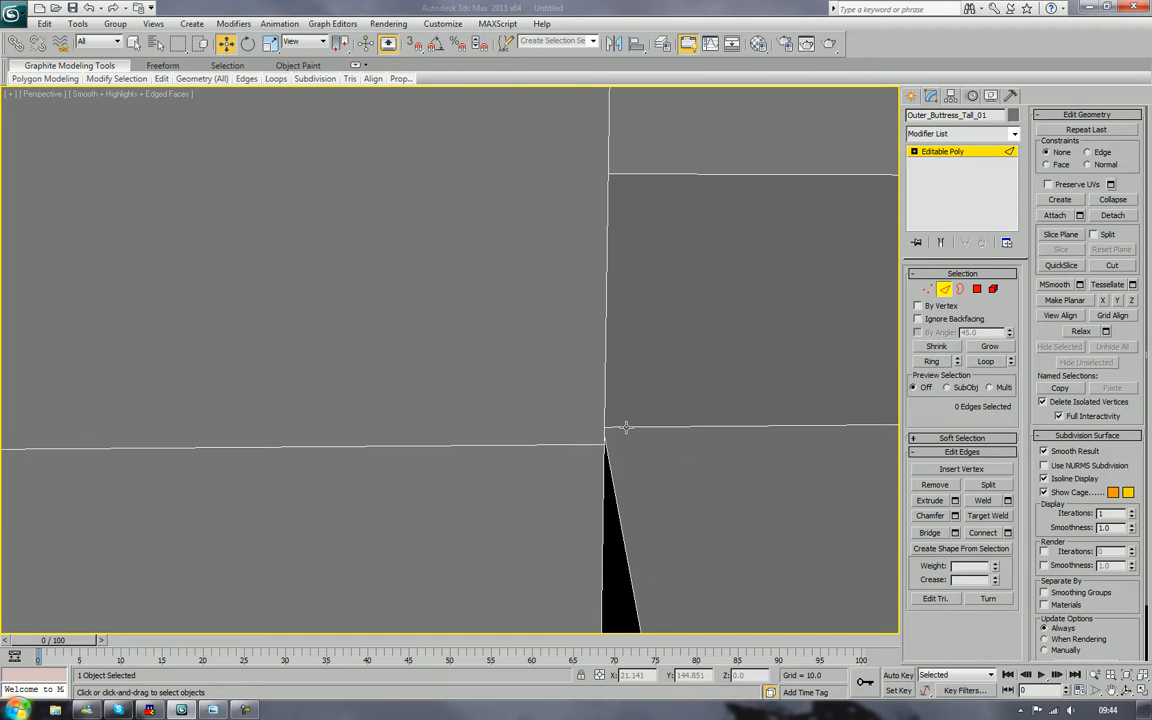
click(927, 290)
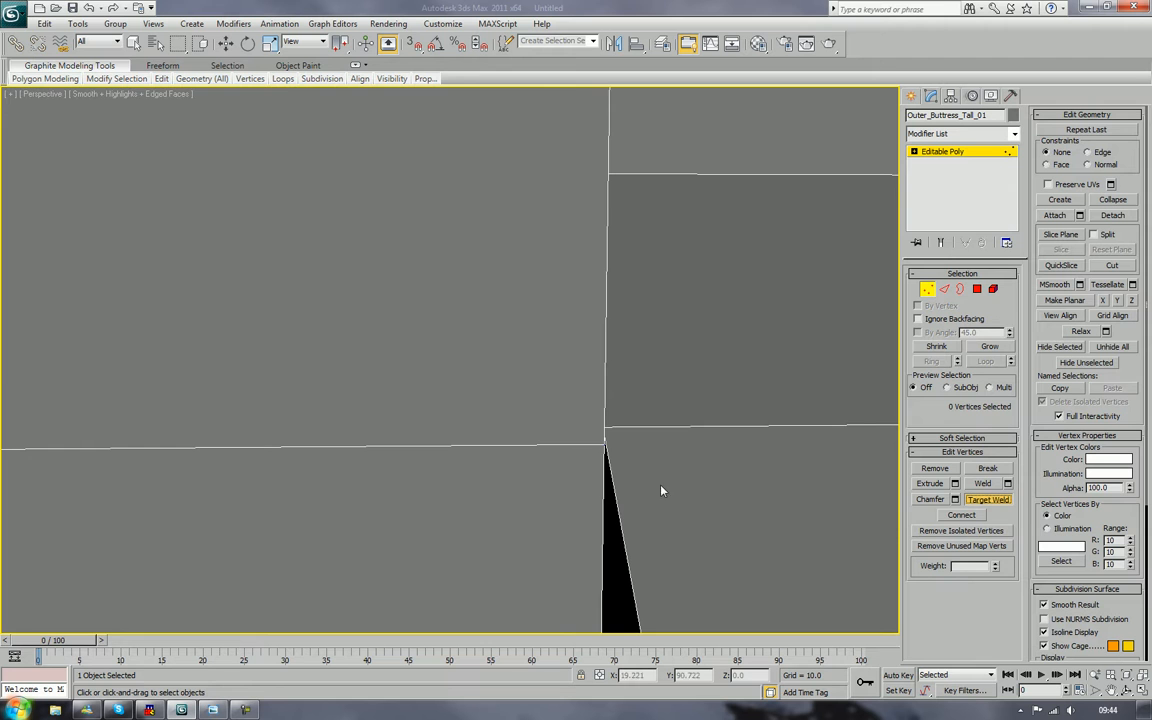
key(F3)
key(F3)
click(604, 428)
middle_drag(458, 436, 830, 436)
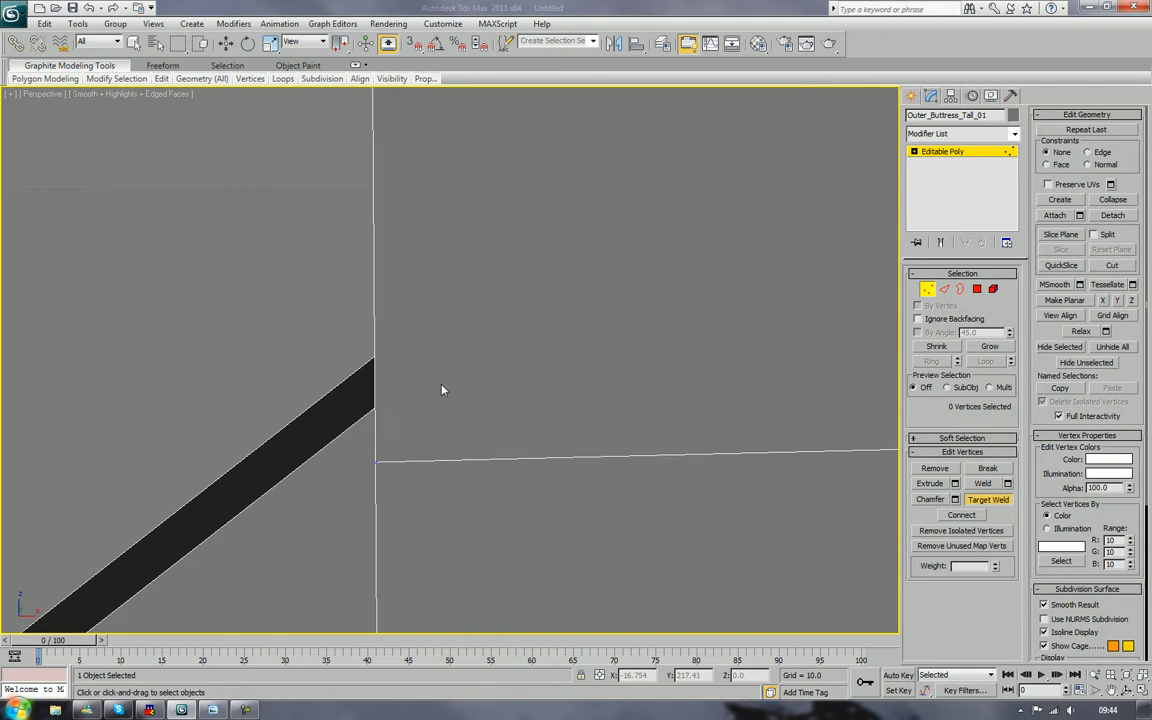
Step: Target-weld the ring's end vertices on both sides of the next recess onto its sill's front corners
alt+middle_drag(442, 390, 740, 355)
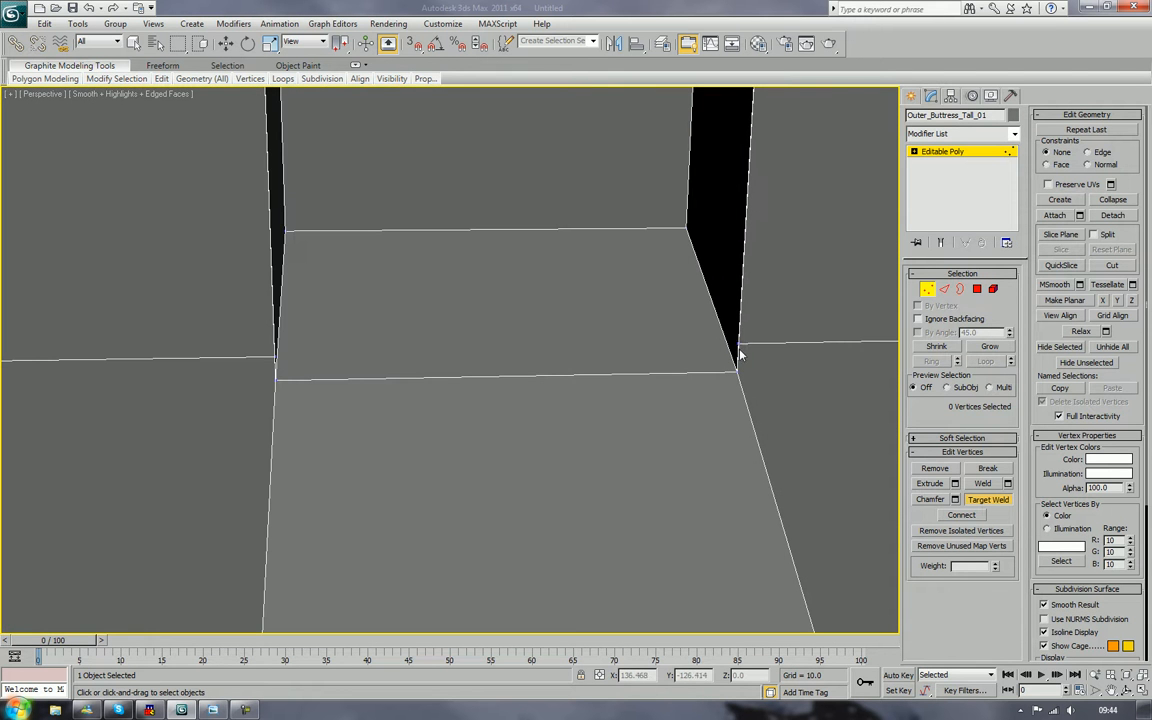
click(735, 372)
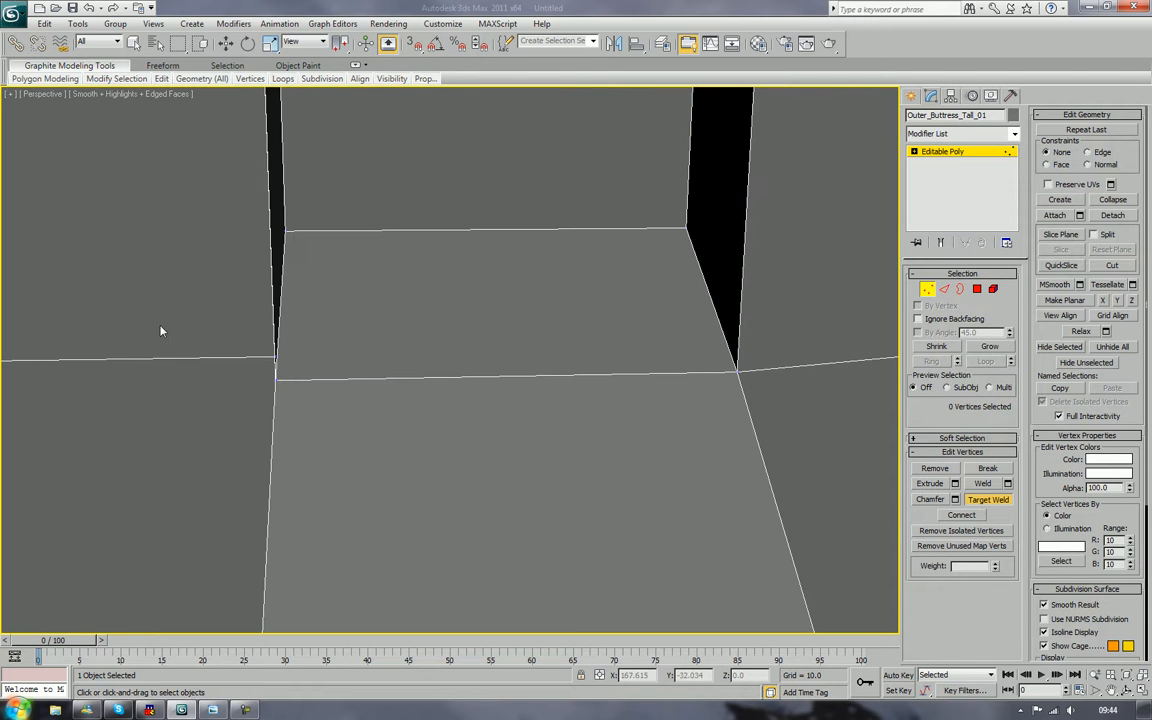
click(277, 381)
Step: Target-weld the ring's end vertex beside the remaining recess onto that sill's front corner
scroll(340, 390, down, 5)
alt+middle_drag(506, 386, 362, 386)
alt+middle_drag(512, 434, 418, 425)
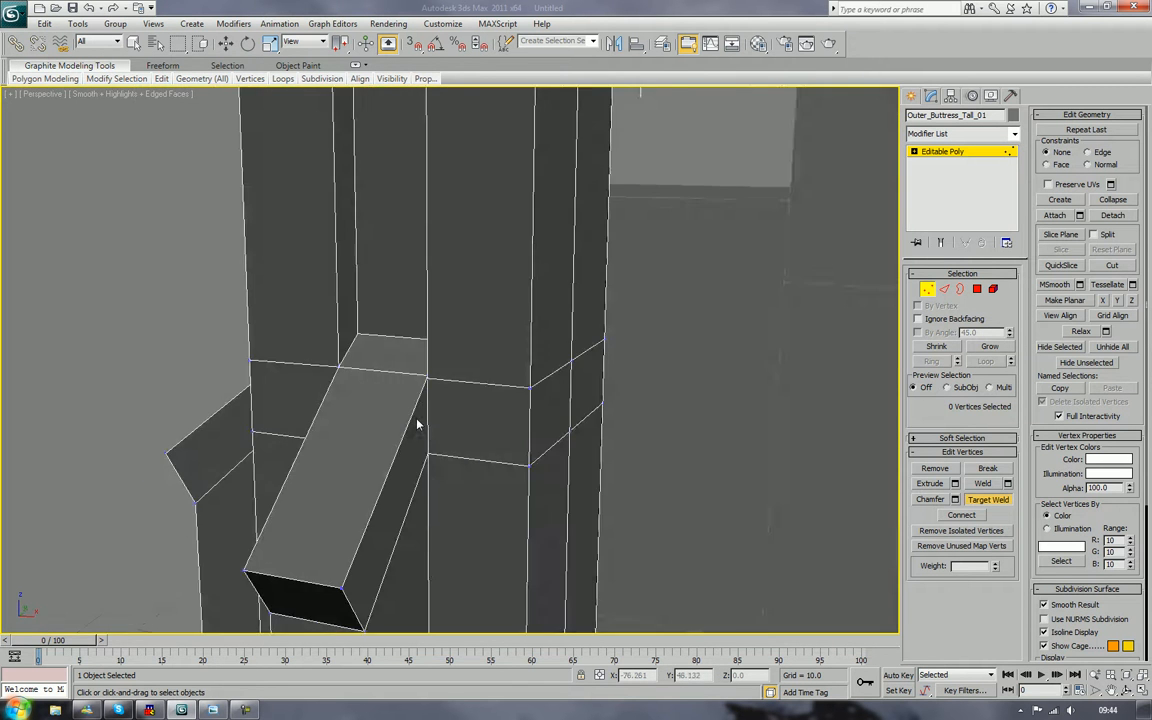
scroll(418, 425, up, 5)
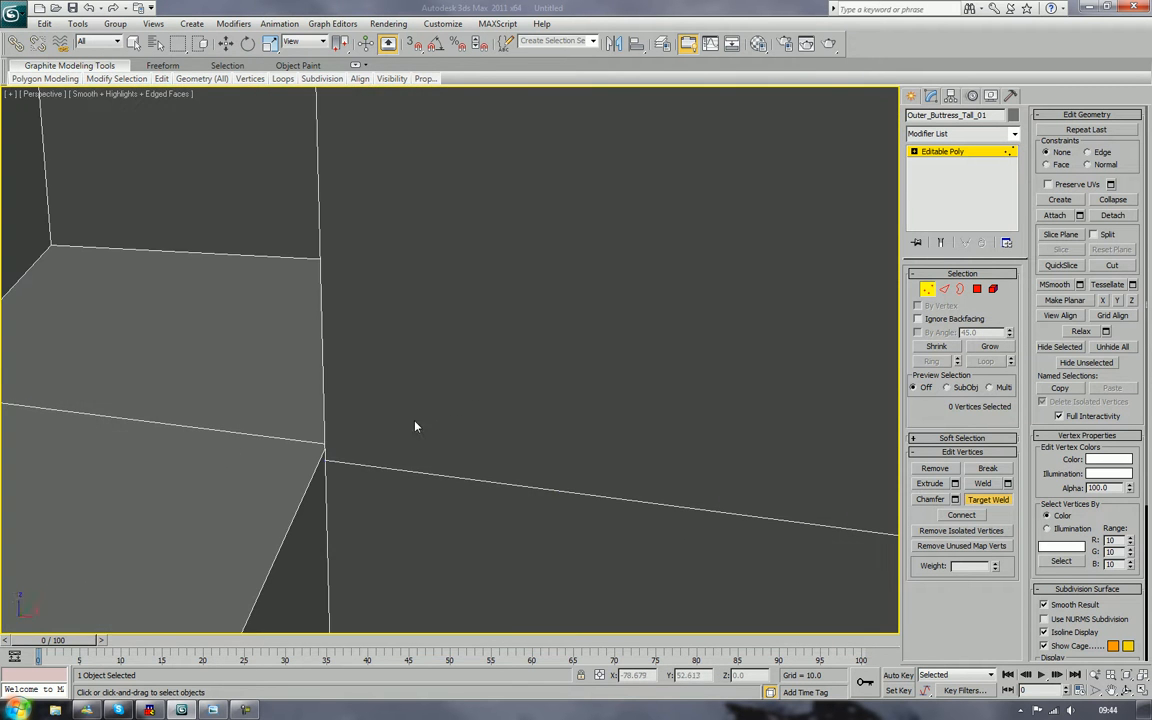
click(326, 460)
click(324, 444)
Step: Select the complete ring of ten edges at sill level, including the sills' front edges, and flatten it by scaling along Z
scroll(338, 452, down, 5)
alt+middle_drag(342, 455, 445, 457)
key(2)
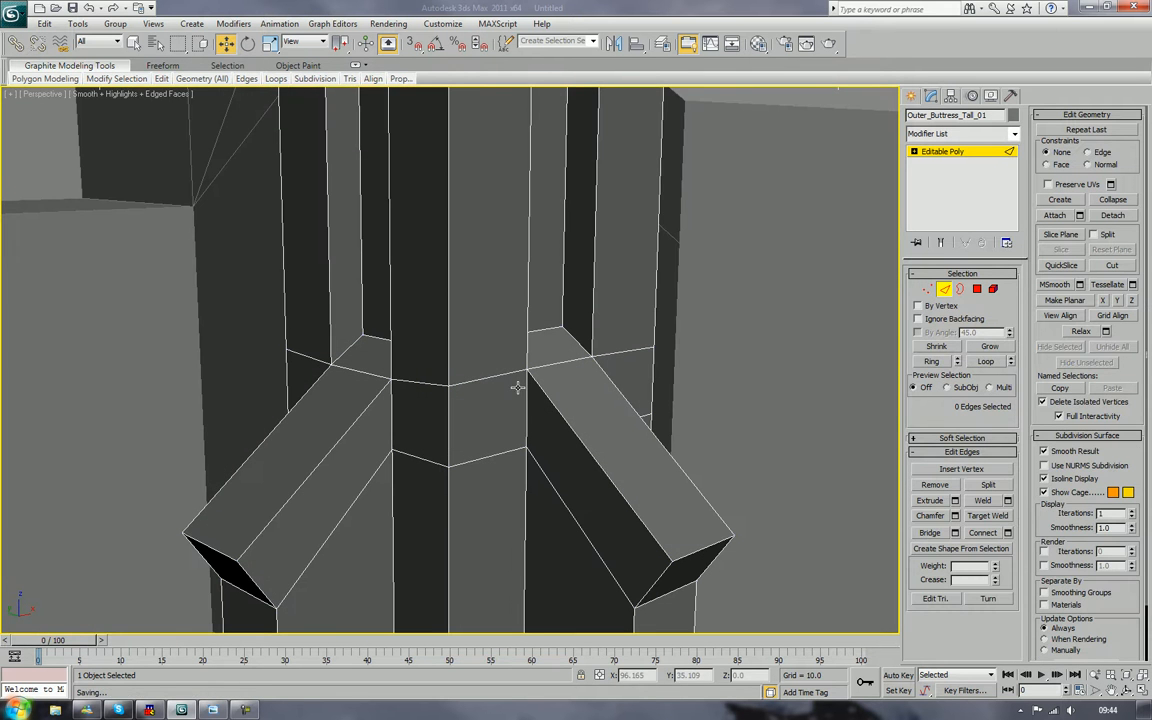
click(488, 378)
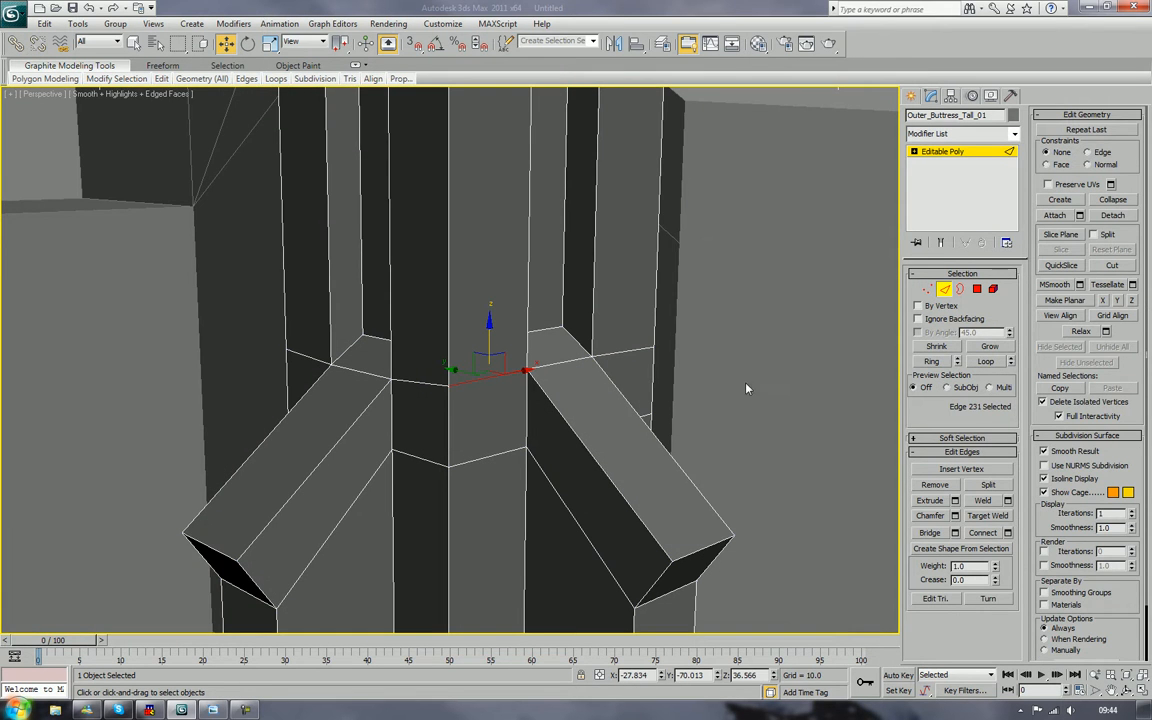
click(986, 362)
alt+middle_drag(500, 410, 525, 388)
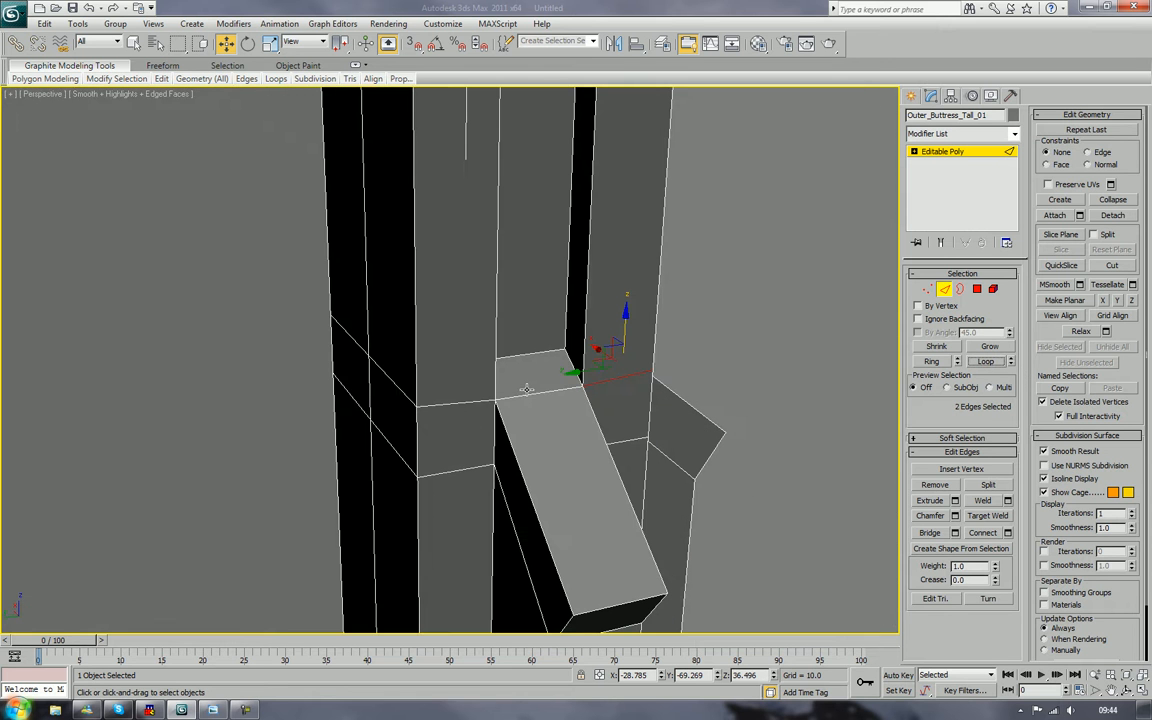
ctrl+click(457, 404)
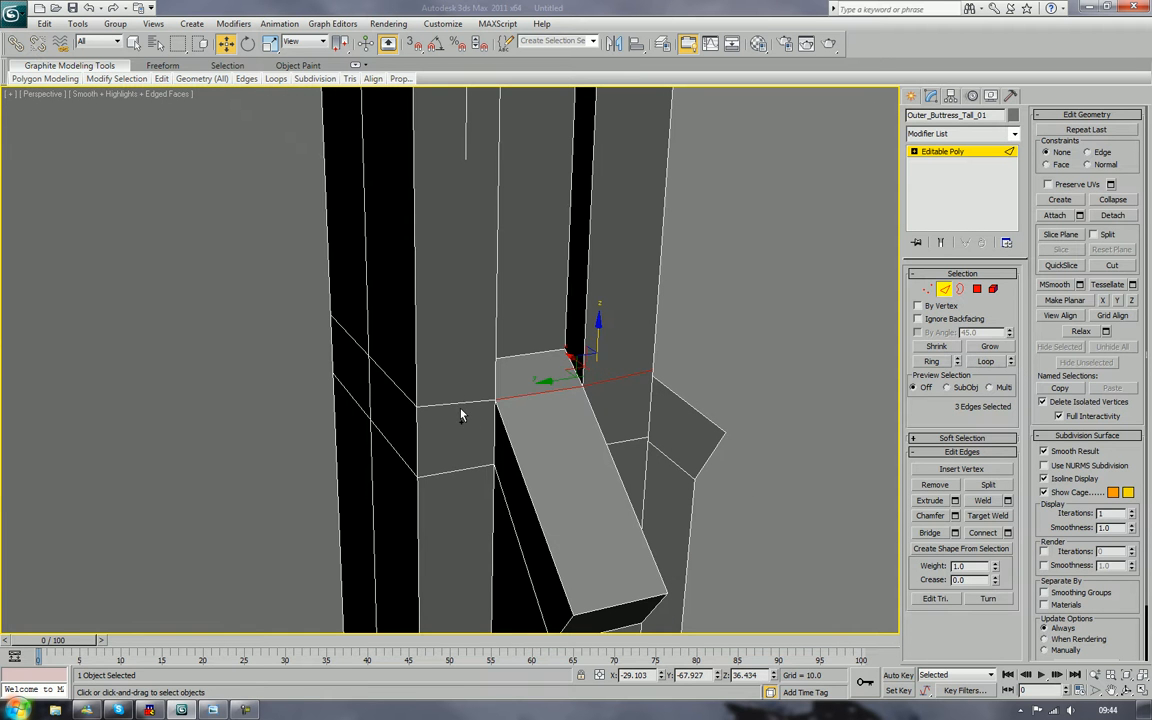
ctrl+click(461, 404)
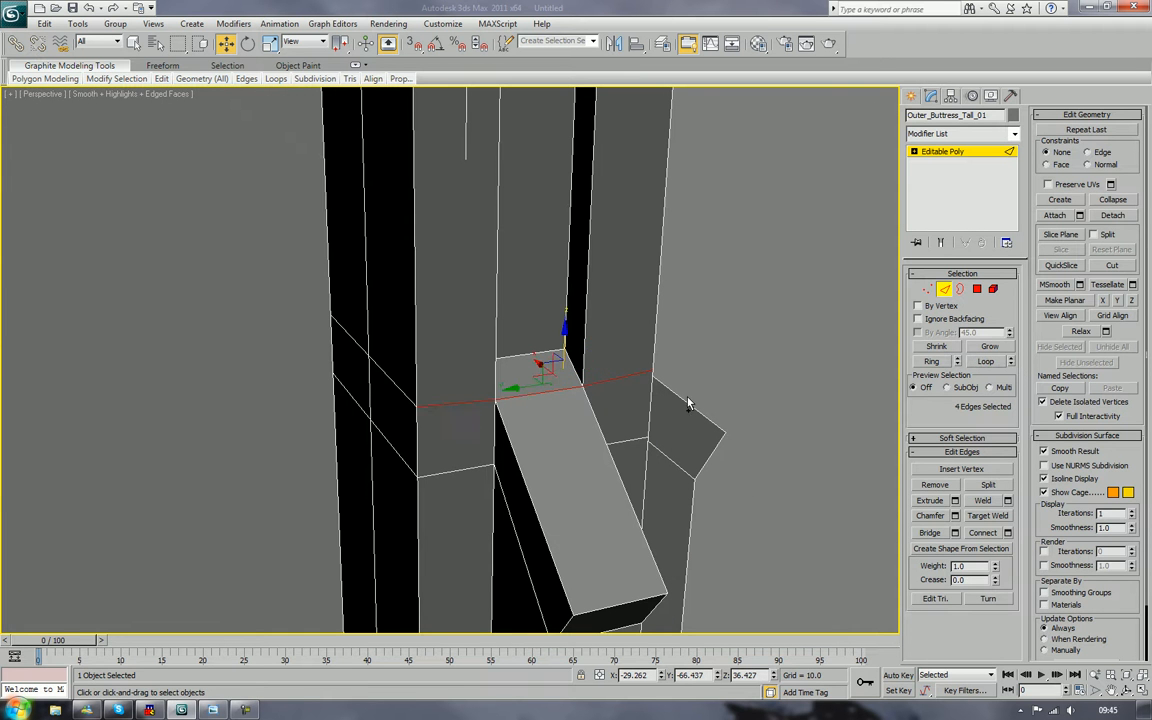
click(985, 361)
alt+middle_drag(830, 396, 680, 398)
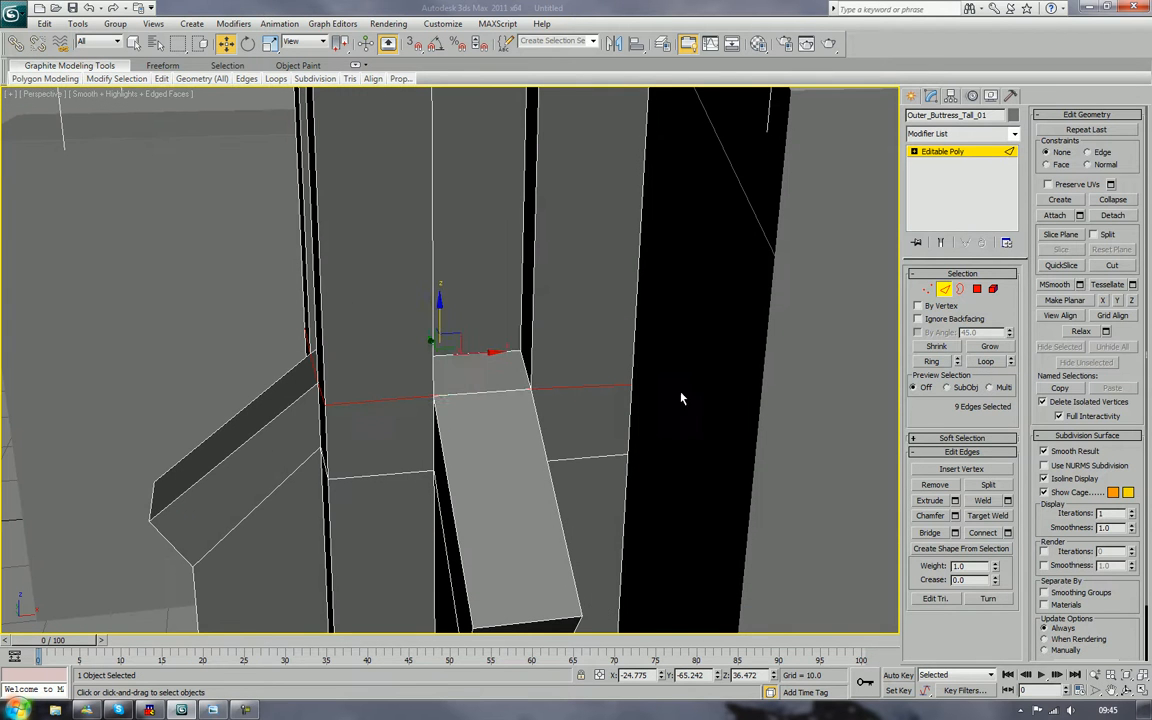
ctrl+click(505, 391)
key(r)
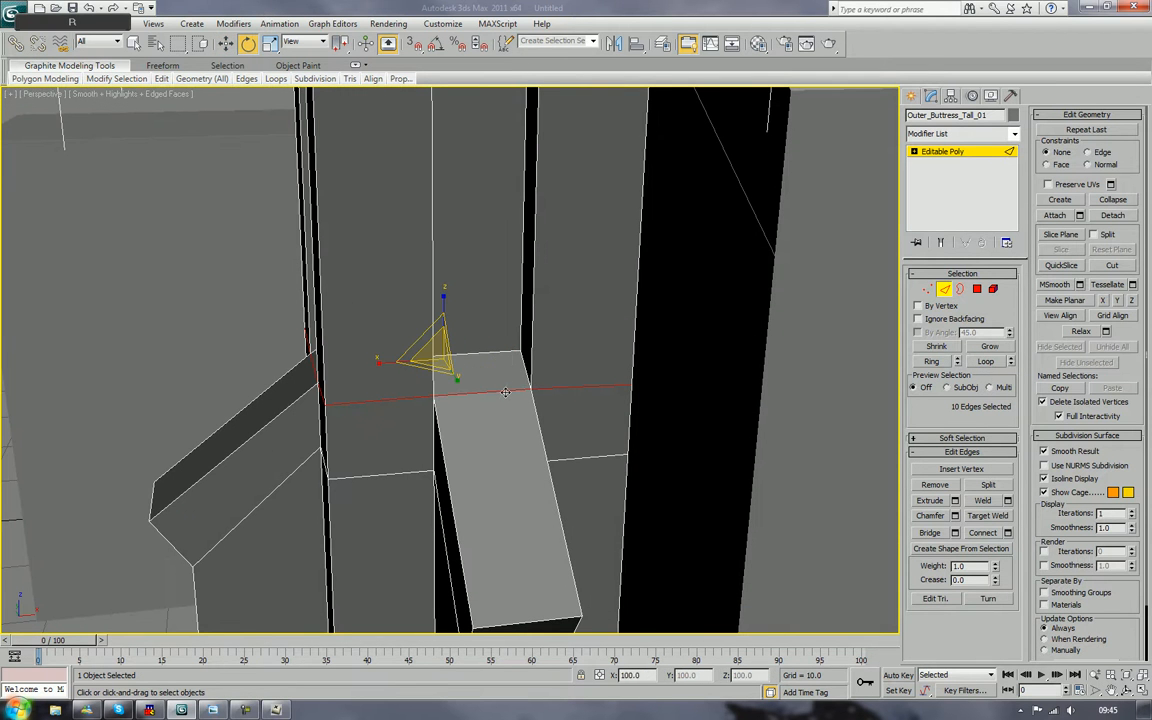
drag(443, 300, 466, 189)
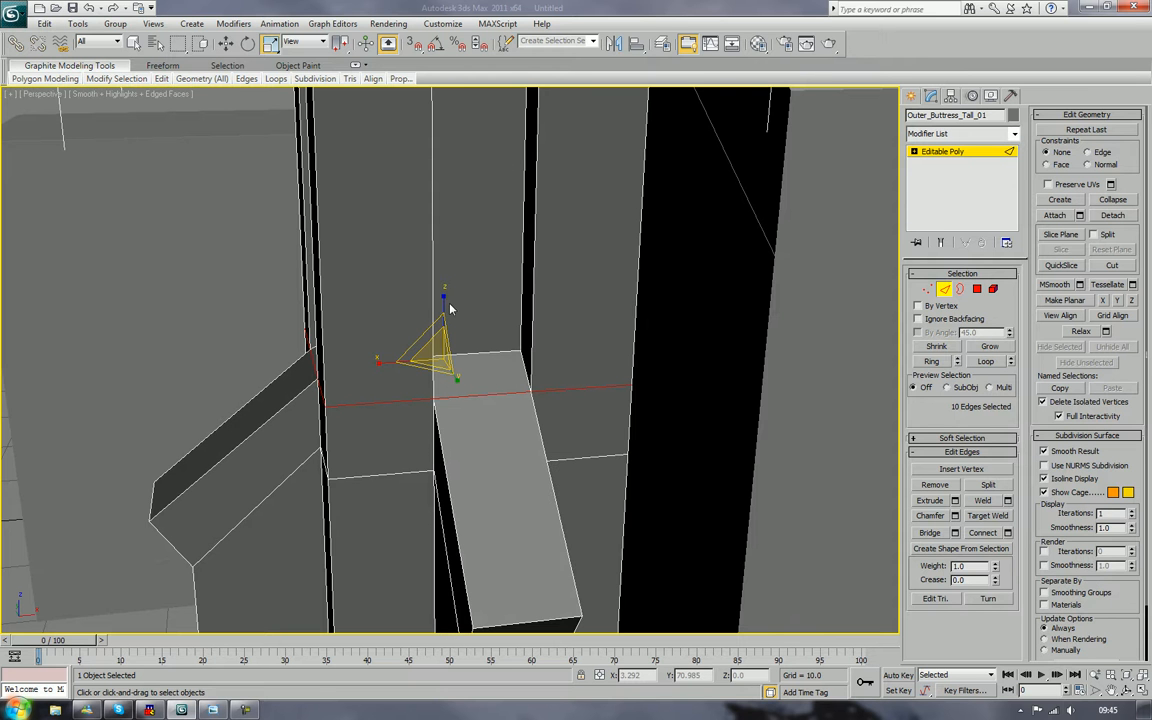
Step: Raise the flattened edge ring slightly along the Z axis to 36.732
key(z)
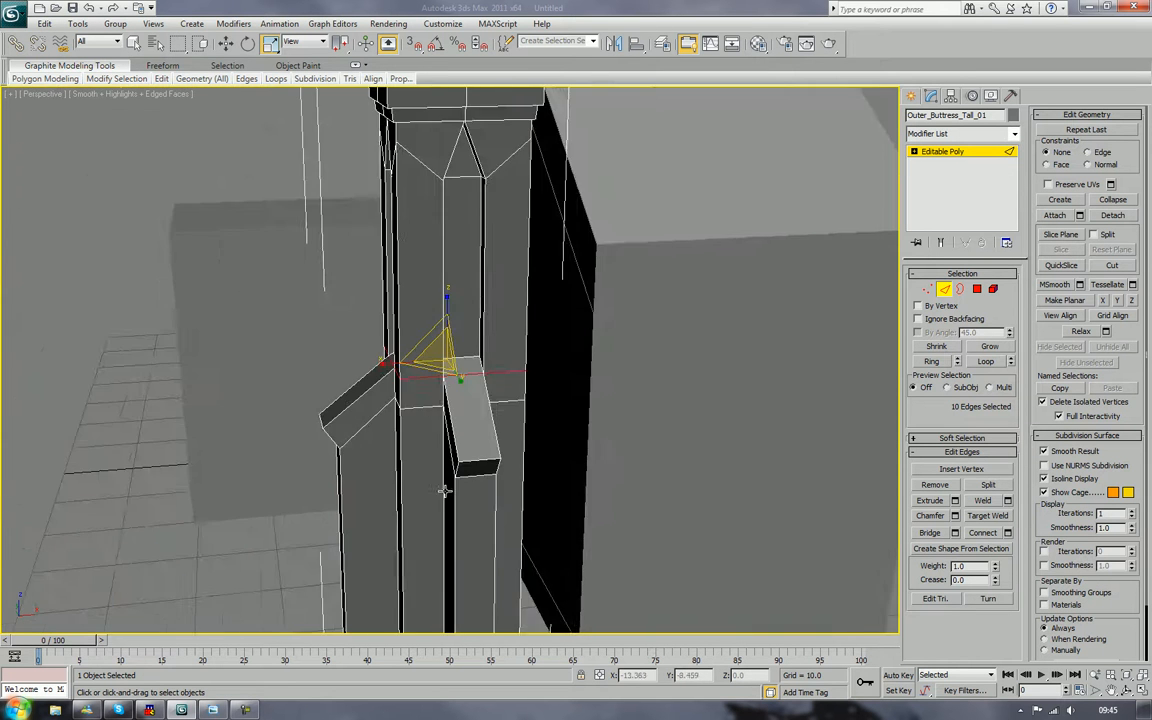
alt+middle_drag(452, 452, 382, 430)
key(w)
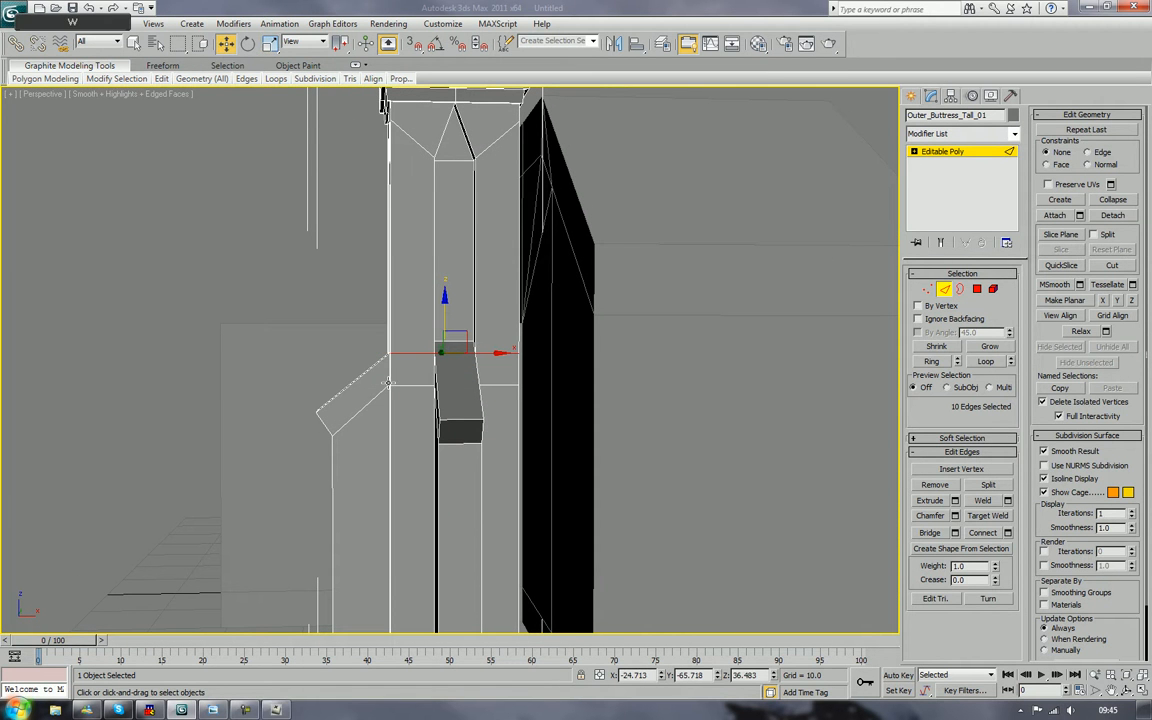
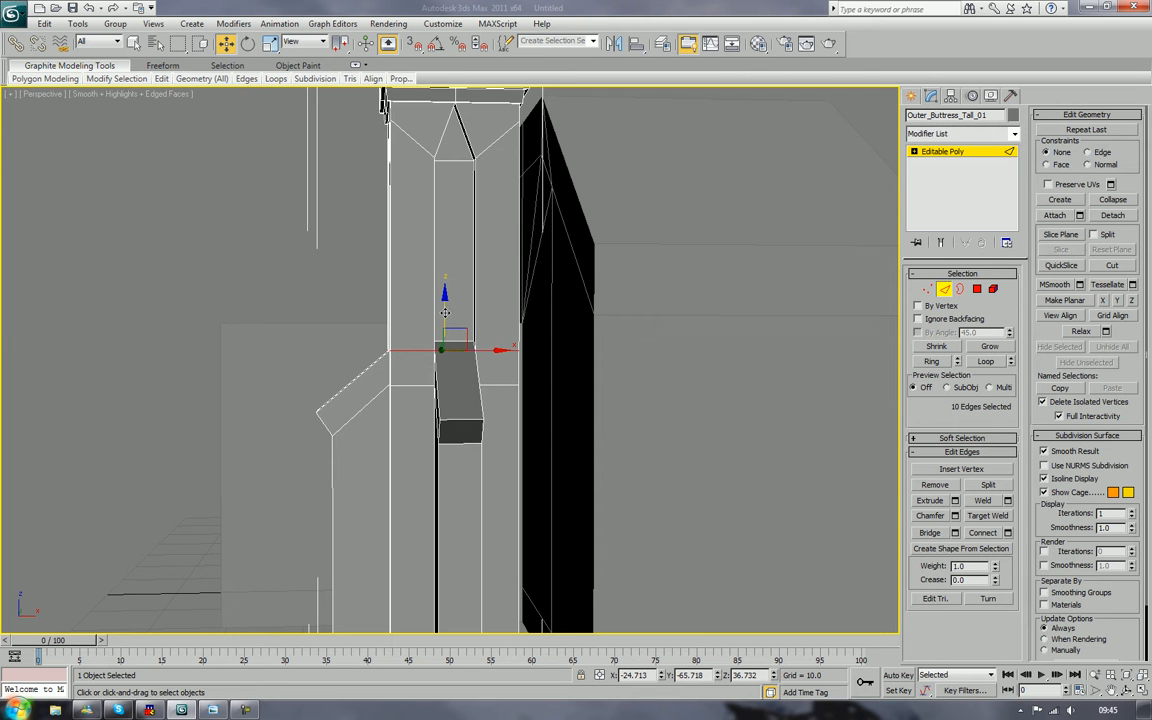
alt+middle_drag(446, 320, 420, 343)
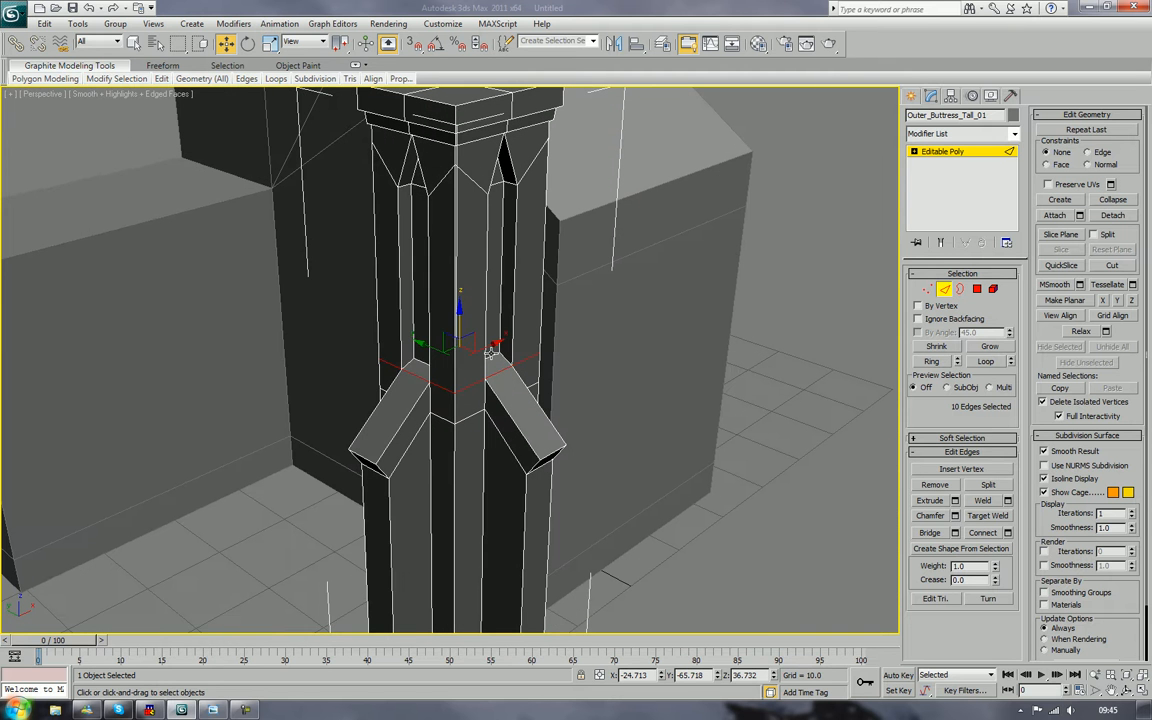
Step: Raise the two rear edges of the recess sills slightly along Z to steepen their slope, and leave edge editing
click(428, 370)
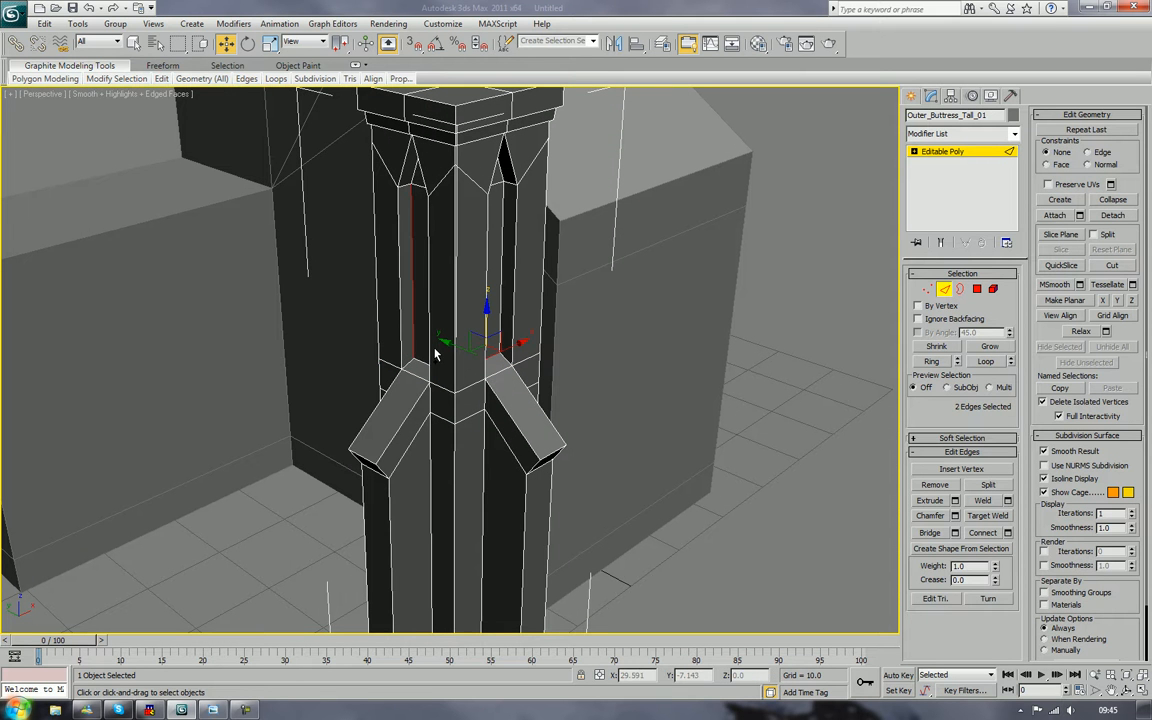
key(ctrl+z)
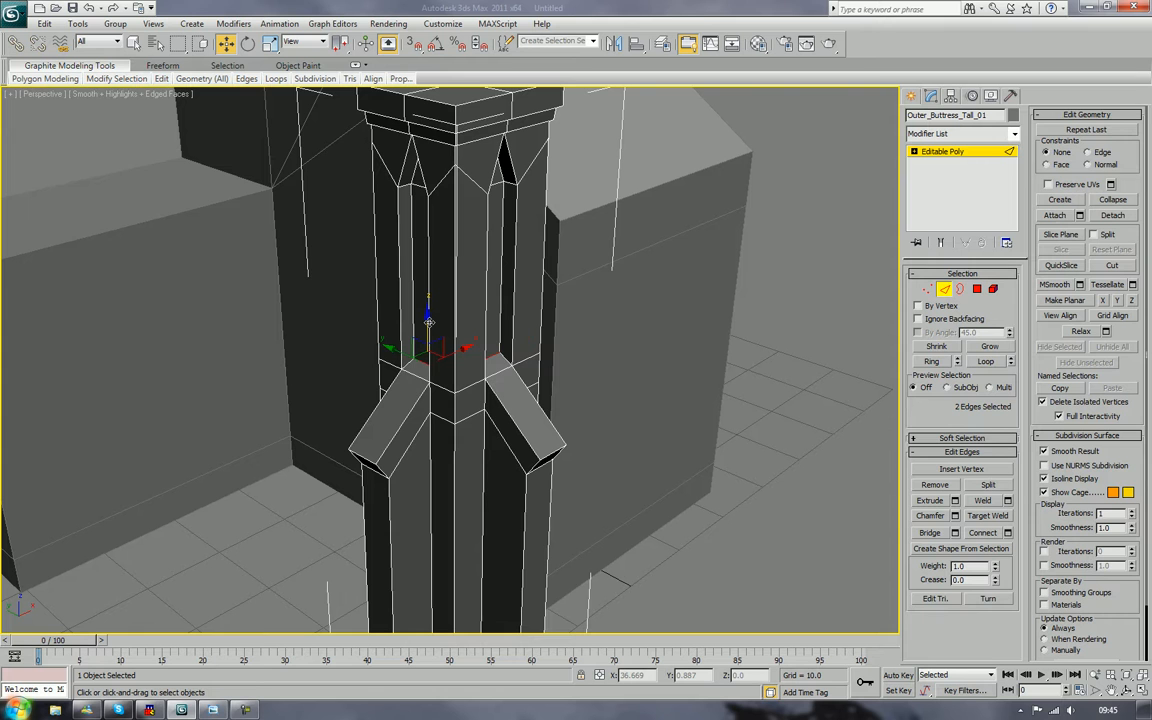
drag(428, 318, 428, 317)
key(2)
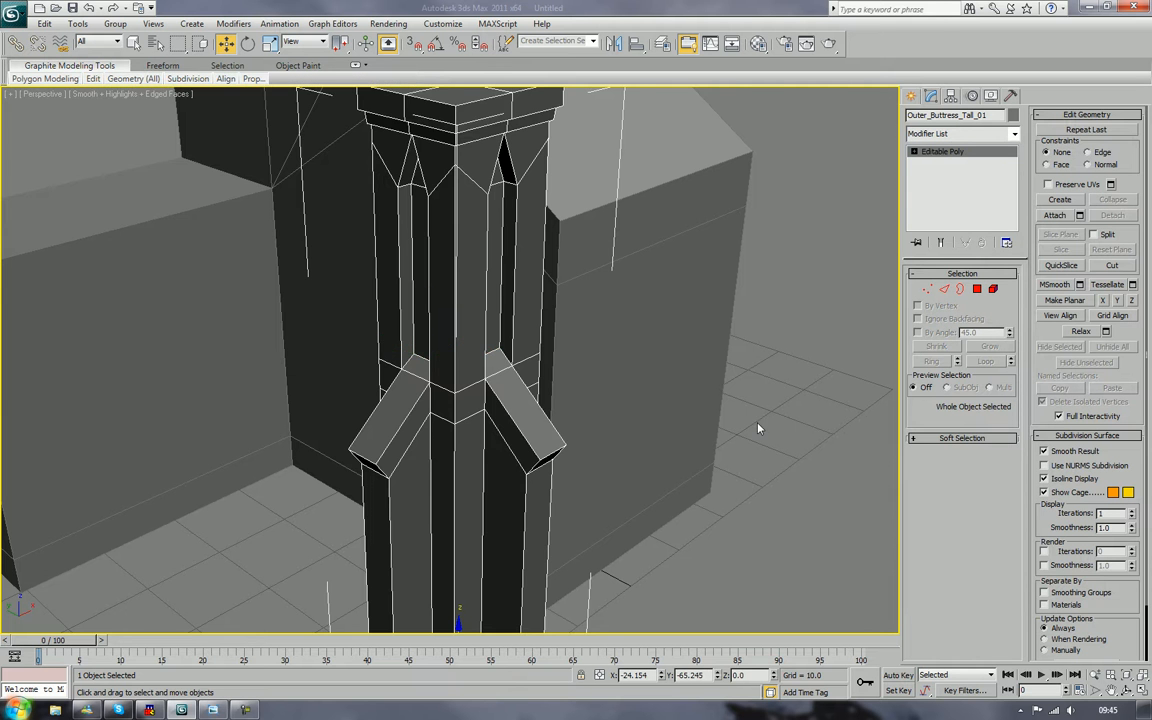
alt+middle_drag(758, 427, 827, 419)
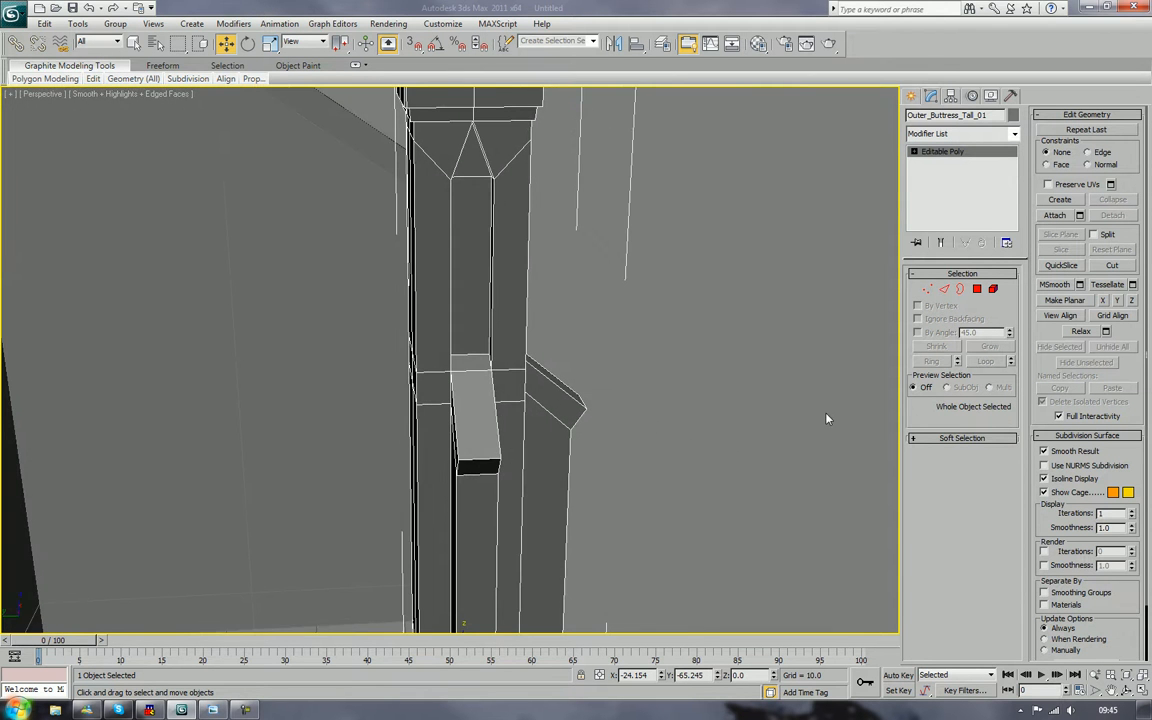
middle_drag(640, 372, 662, 345)
scroll(710, 345, down, 5)
scroll(657, 346, up, 5)
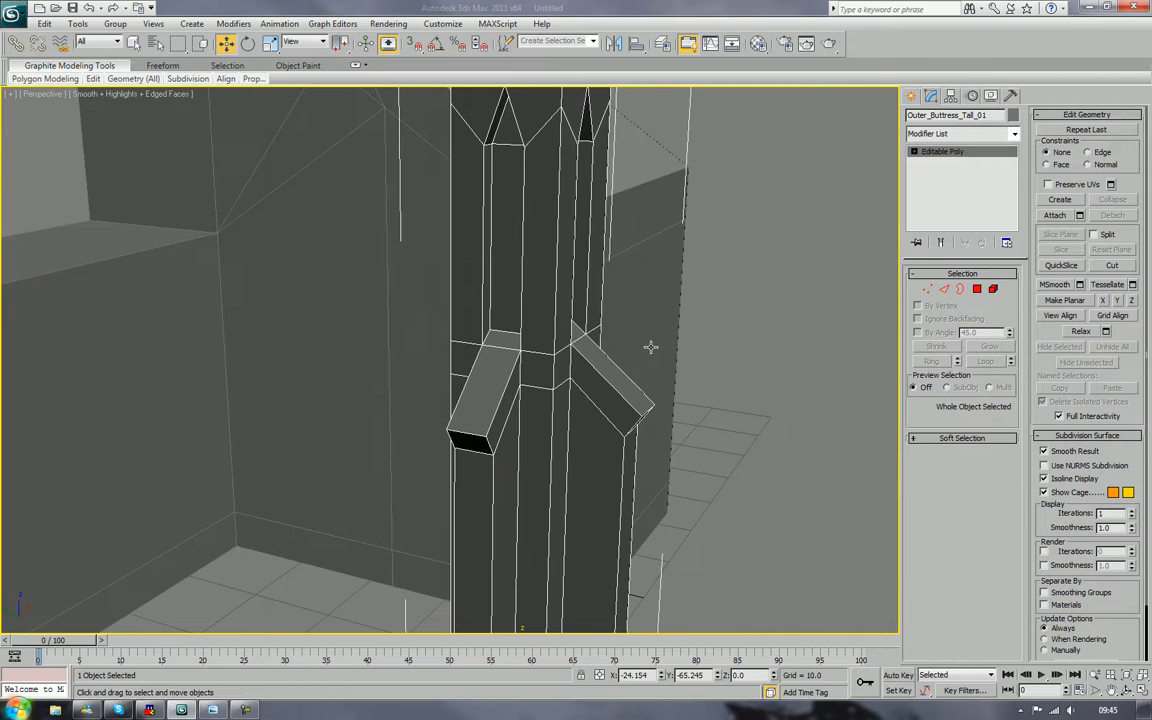
Step: Select the two side faces and the front end face of both sloped sills on the buttress, six polygons altogether
scroll(640, 346, up, 1)
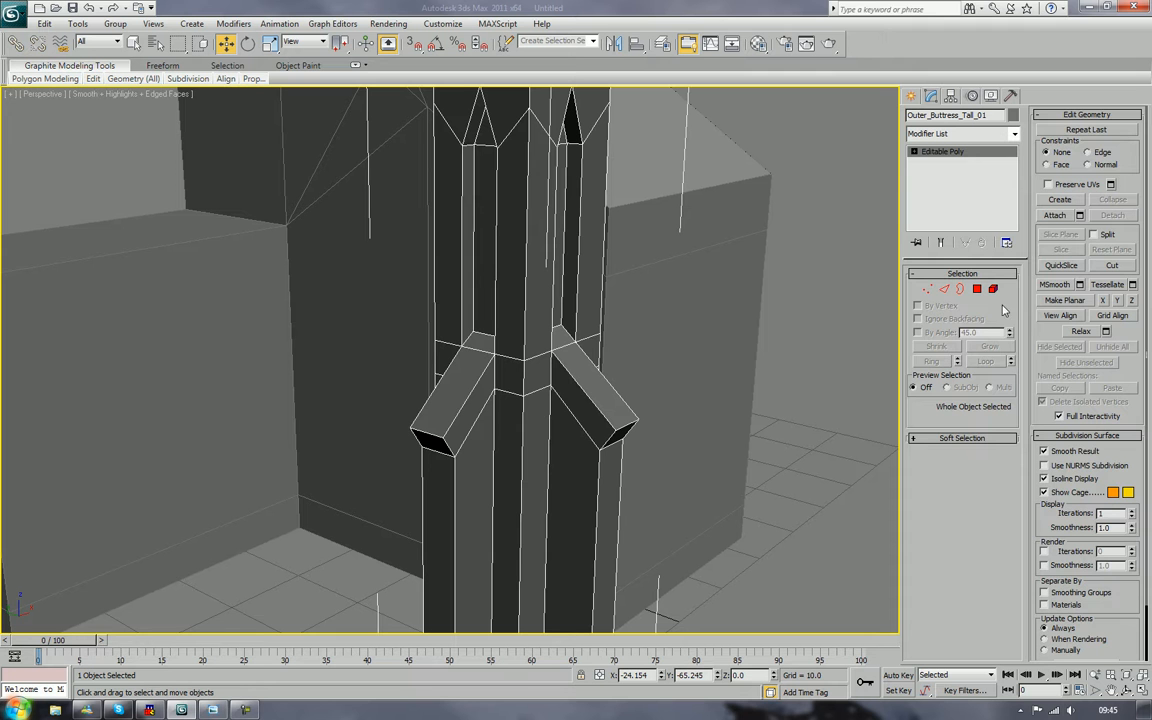
key(4)
click(572, 250)
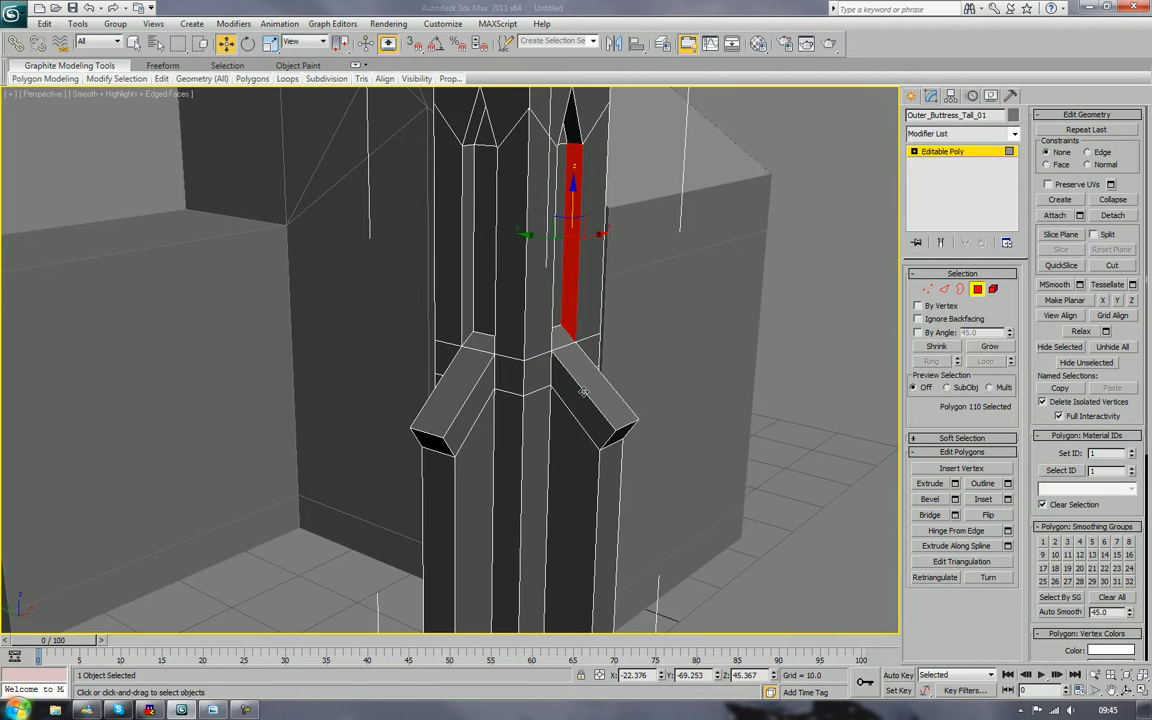
click(583, 392)
click(528, 368)
alt+middle_drag(517, 483, 612, 426)
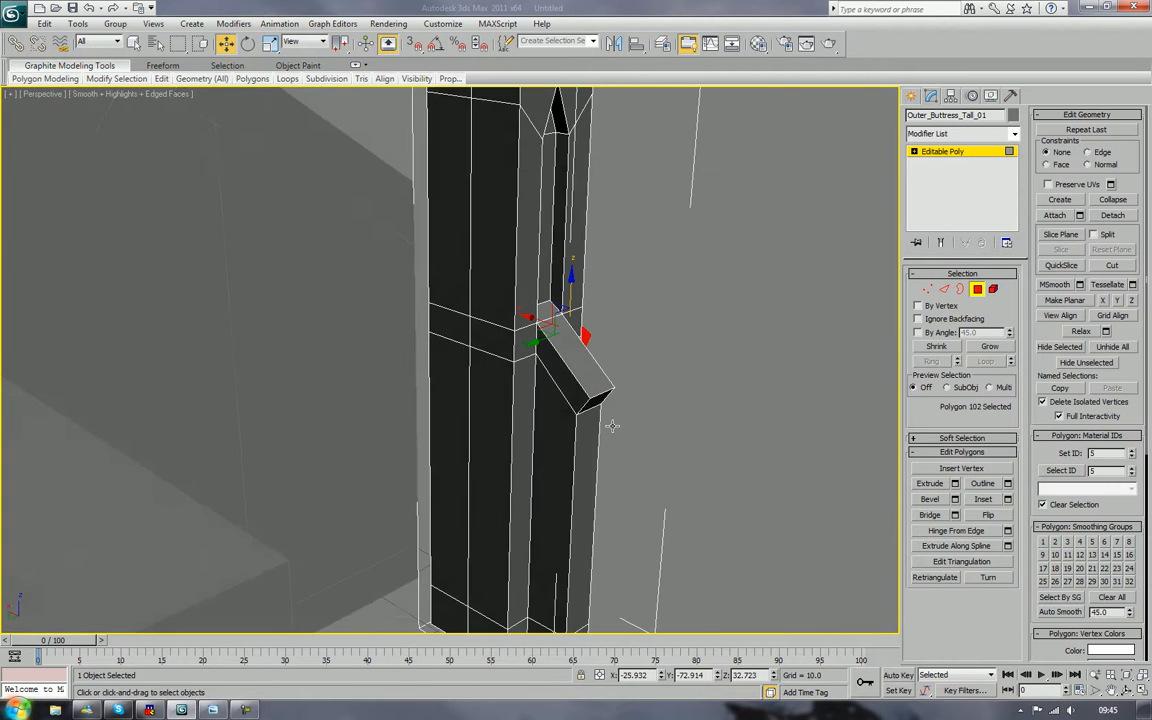
ctrl+click(566, 376)
alt+middle_drag(630, 381, 532, 386)
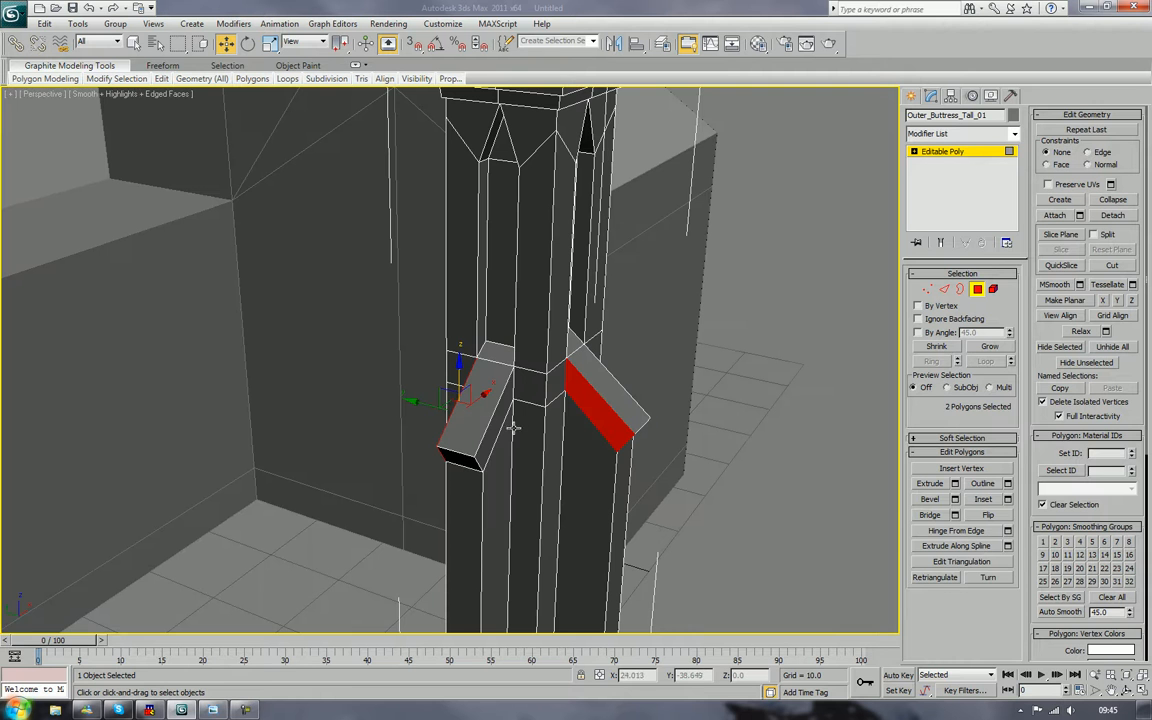
ctrl+click(449, 383)
ctrl+click(414, 413)
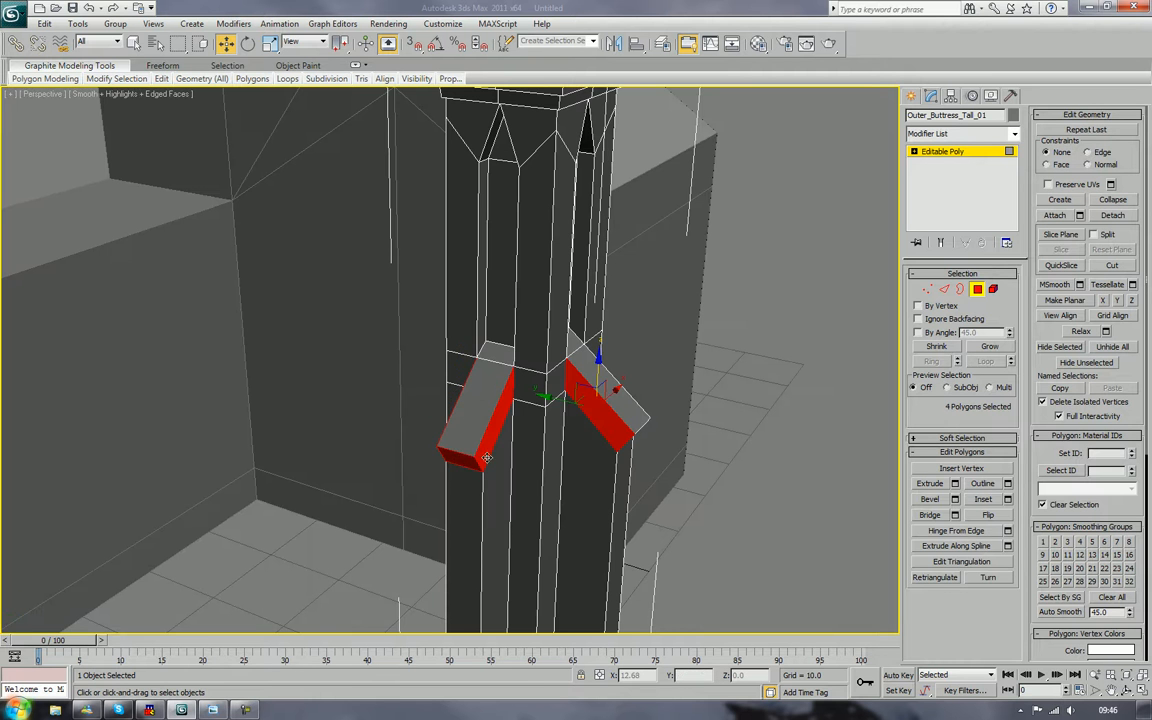
alt+middle_drag(514, 405, 550, 445)
ctrl+click(360, 441)
ctrl+click(359, 443)
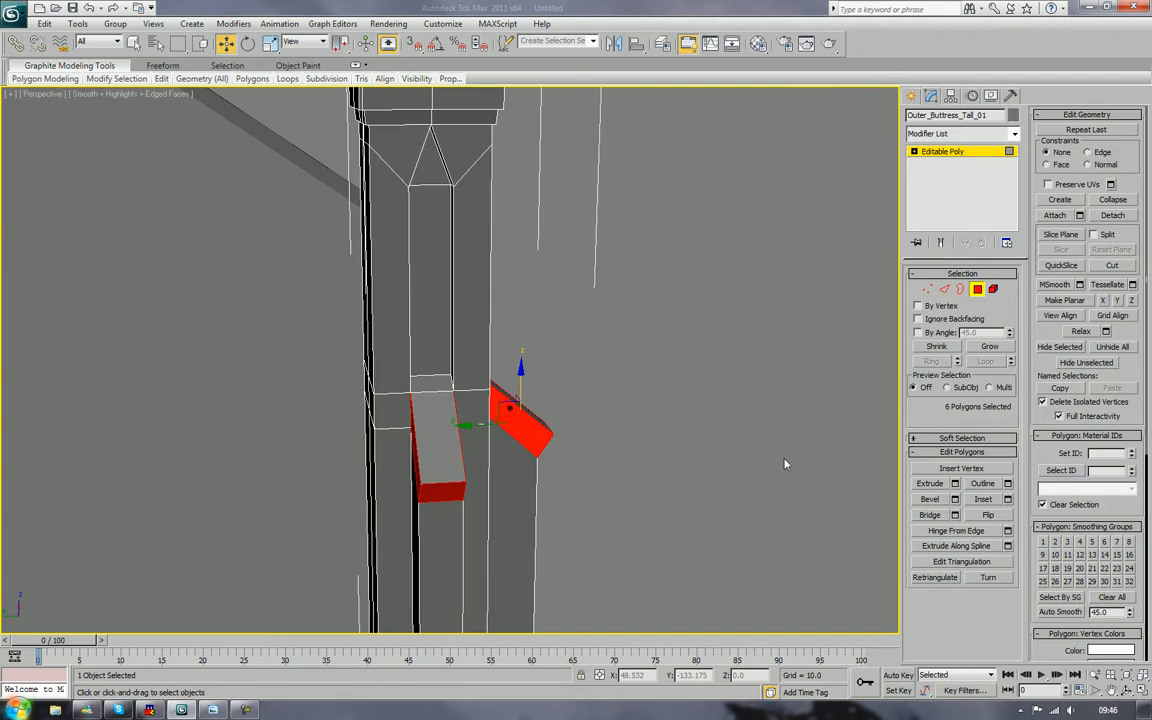
Step: Extrude the selected side and front faces of both sills by 1.647 using the Local Normal type
click(930, 485)
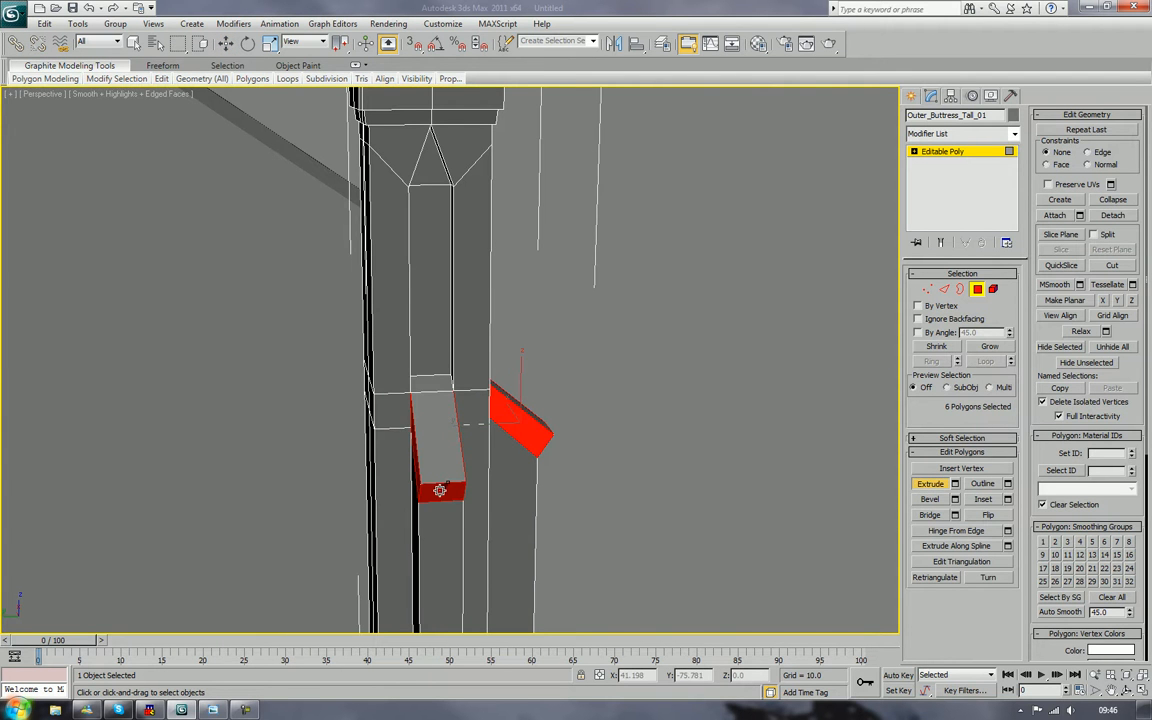
drag(447, 486, 442, 481)
alt+middle_drag(442, 481, 471, 483)
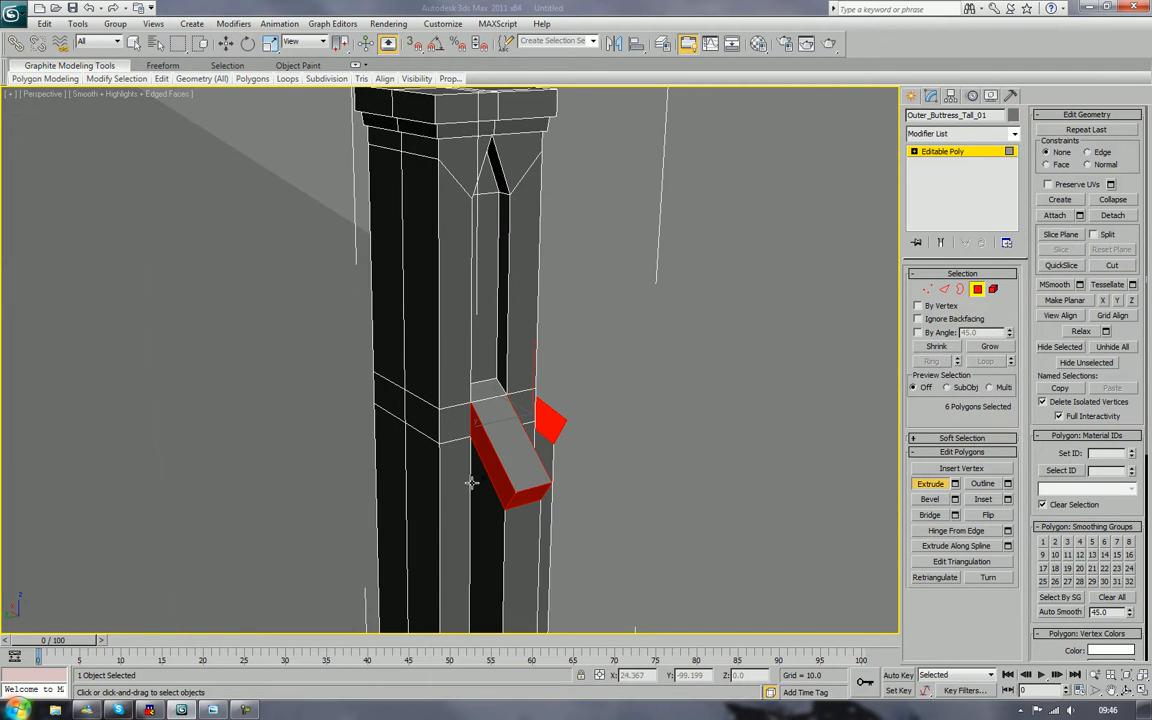
click(955, 484)
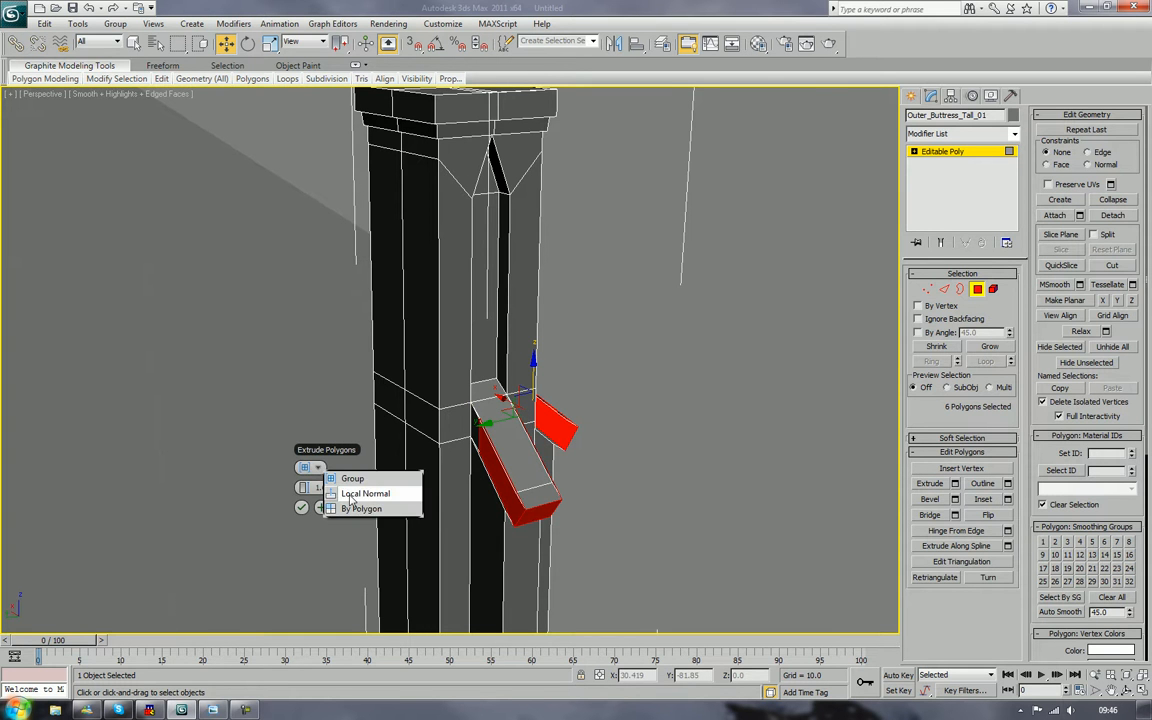
click(353, 494)
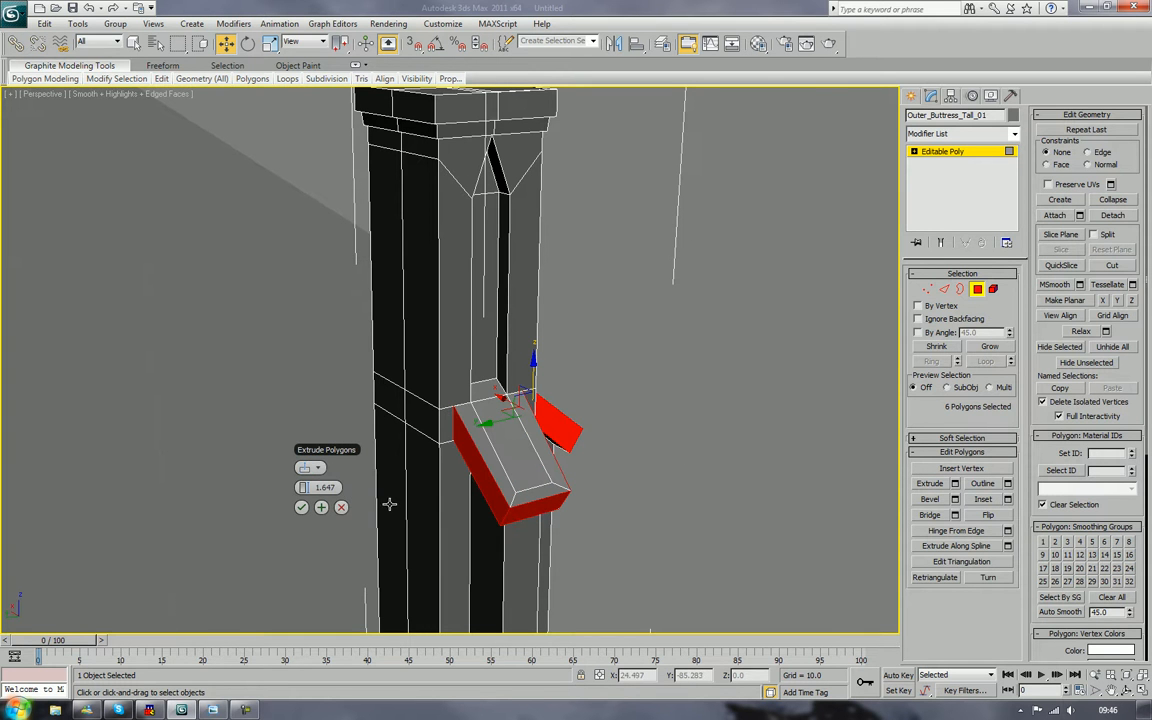
click(302, 508)
Step: Select both side faces of one extruded sill and straighten them by scaling along the Y axis
alt+middle_drag(780, 474, 676, 483)
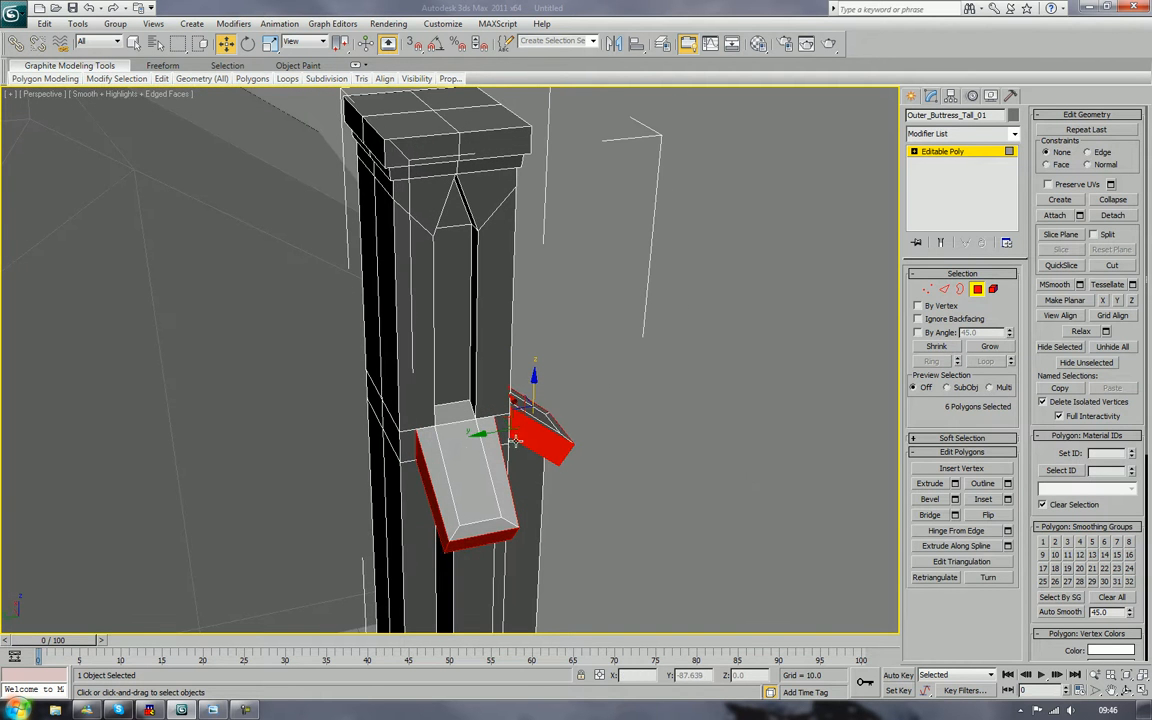
alt+middle_drag(510, 466, 481, 470)
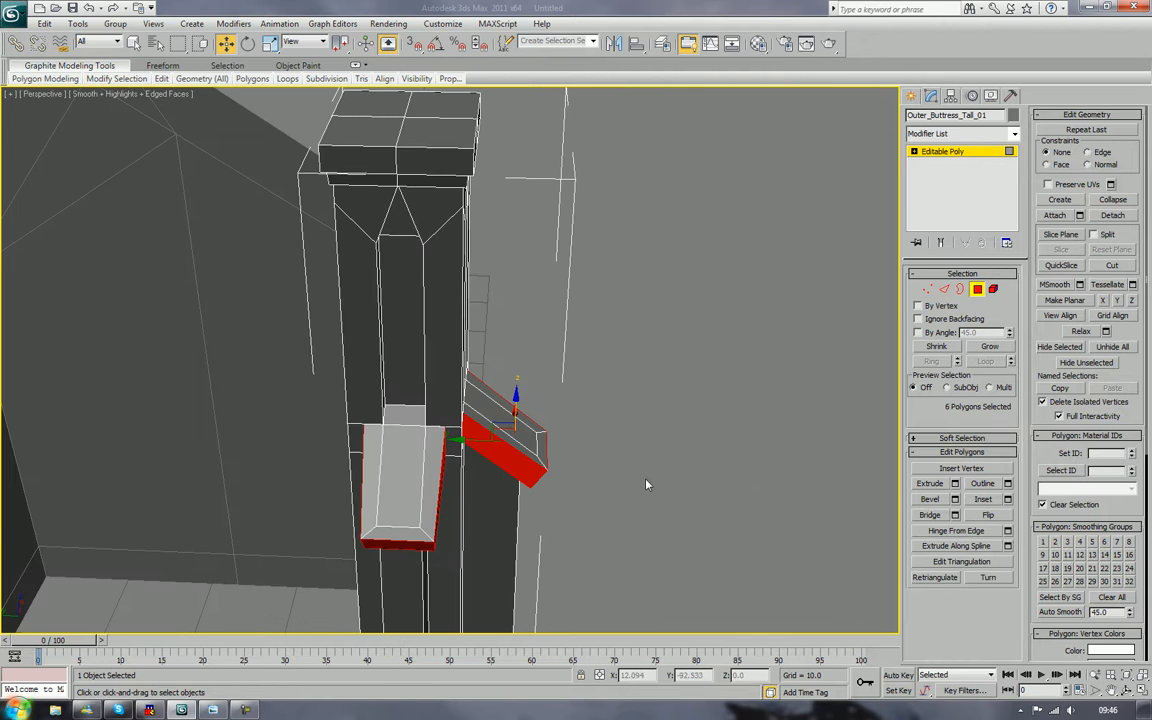
alt+middle_drag(646, 485, 595, 479)
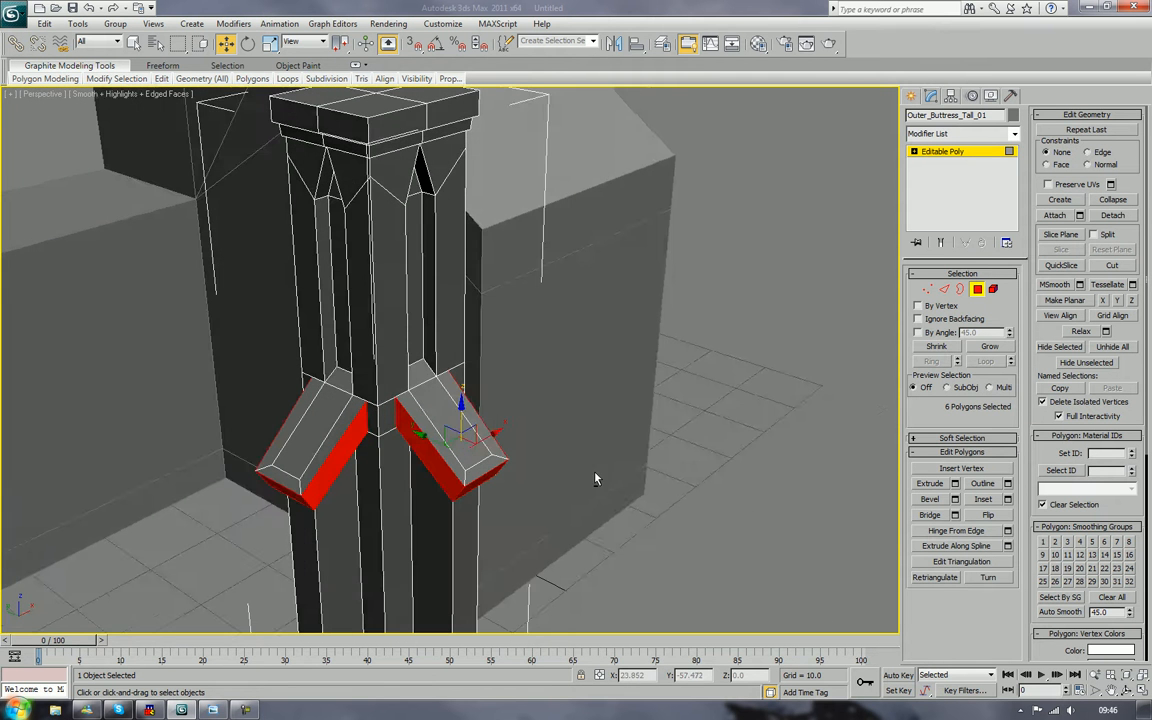
click(339, 455)
alt+middle_drag(339, 455, 420, 462)
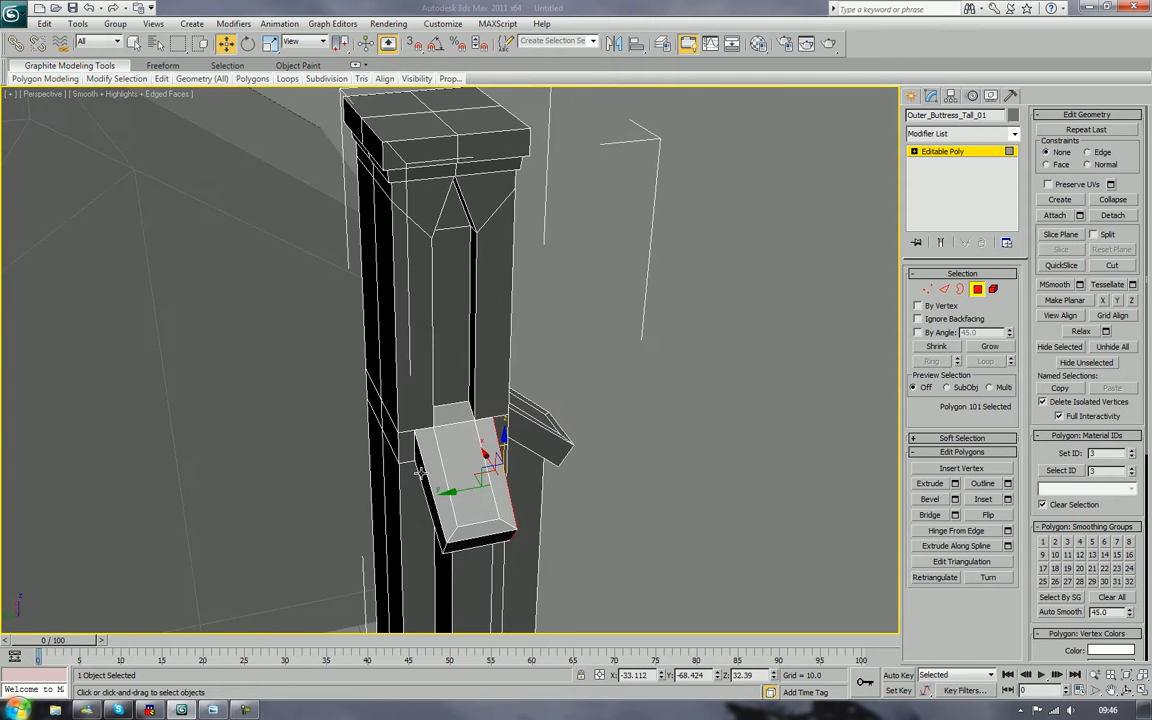
ctrl+click(421, 472)
key(r)
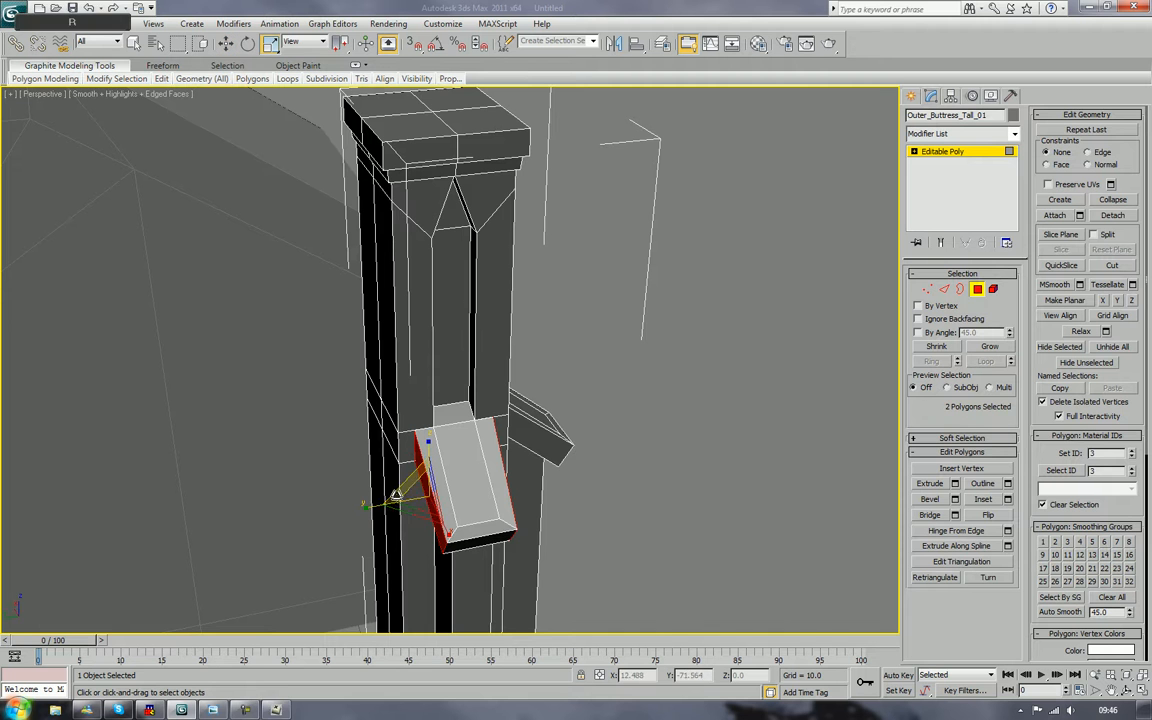
drag(378, 506, 501, 496)
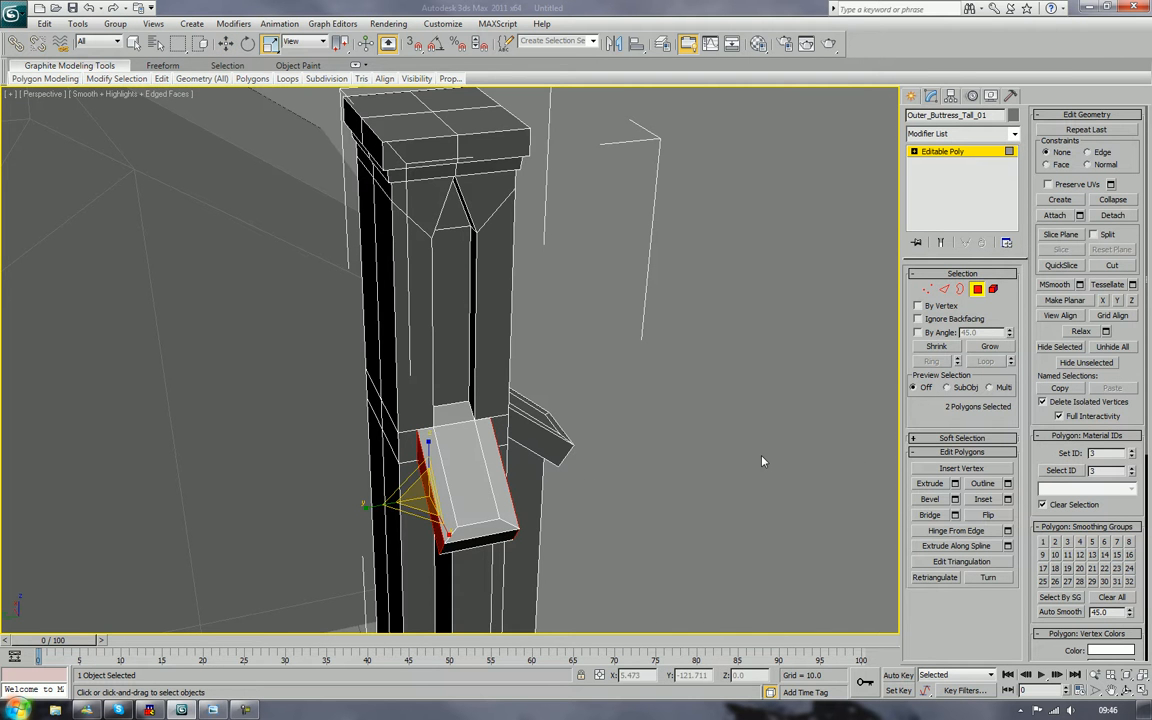
Step: Select the two opposite side faces of the other extruded sill
alt+middle_drag(762, 461, 587, 467)
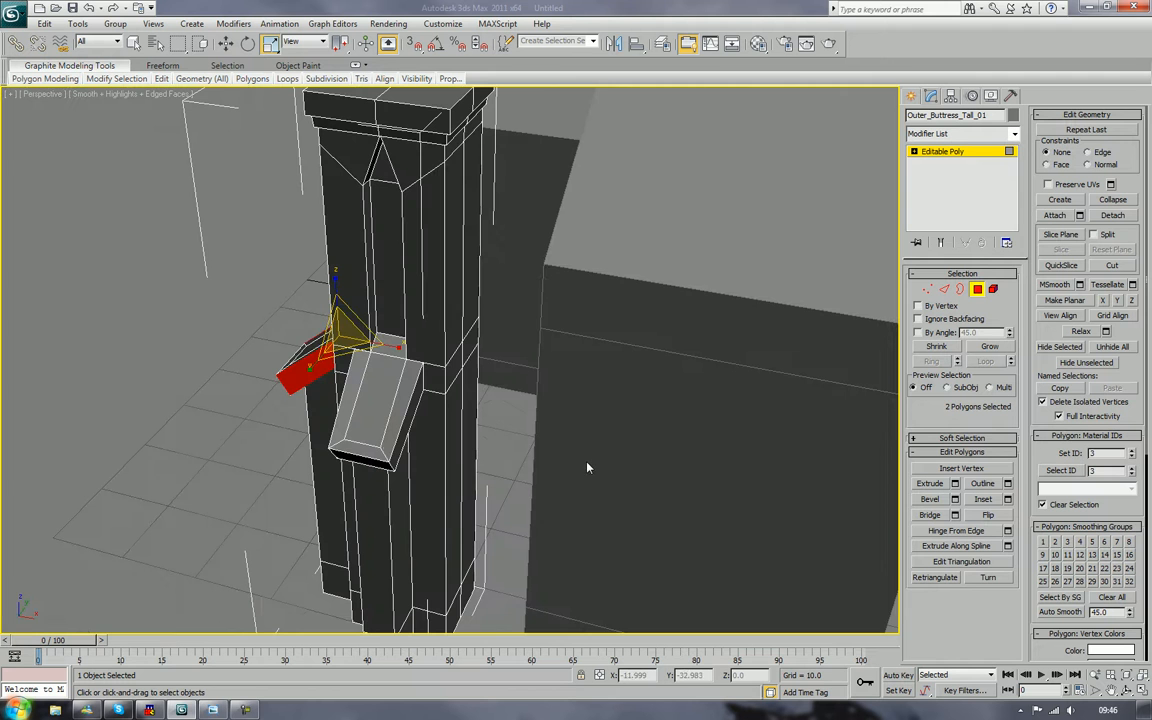
click(399, 437)
alt+middle_drag(399, 437, 403, 437)
ctrl+click(400, 450)
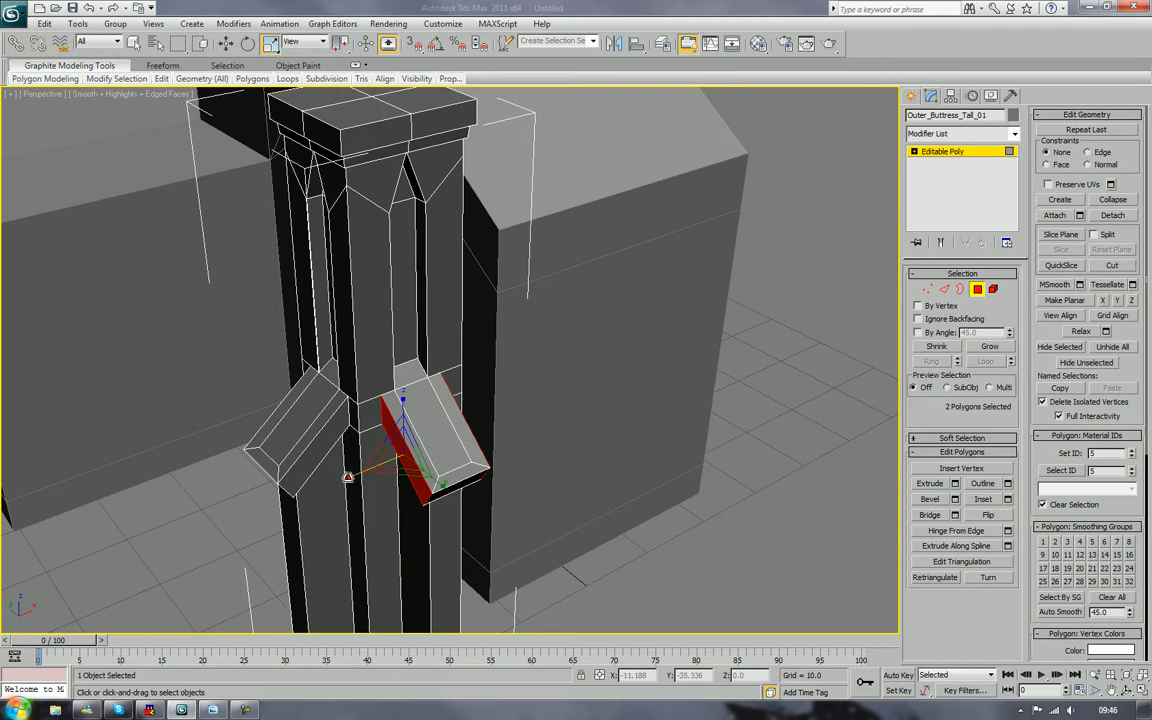
Step: Select the four short inner edges where the pointed arch heads meet the straight sides of both window recesses
middle_drag(511, 413, 476, 431)
middle_drag(408, 359, 391, 510)
scroll(350, 457, up, 4)
middle_drag(248, 412, 374, 457)
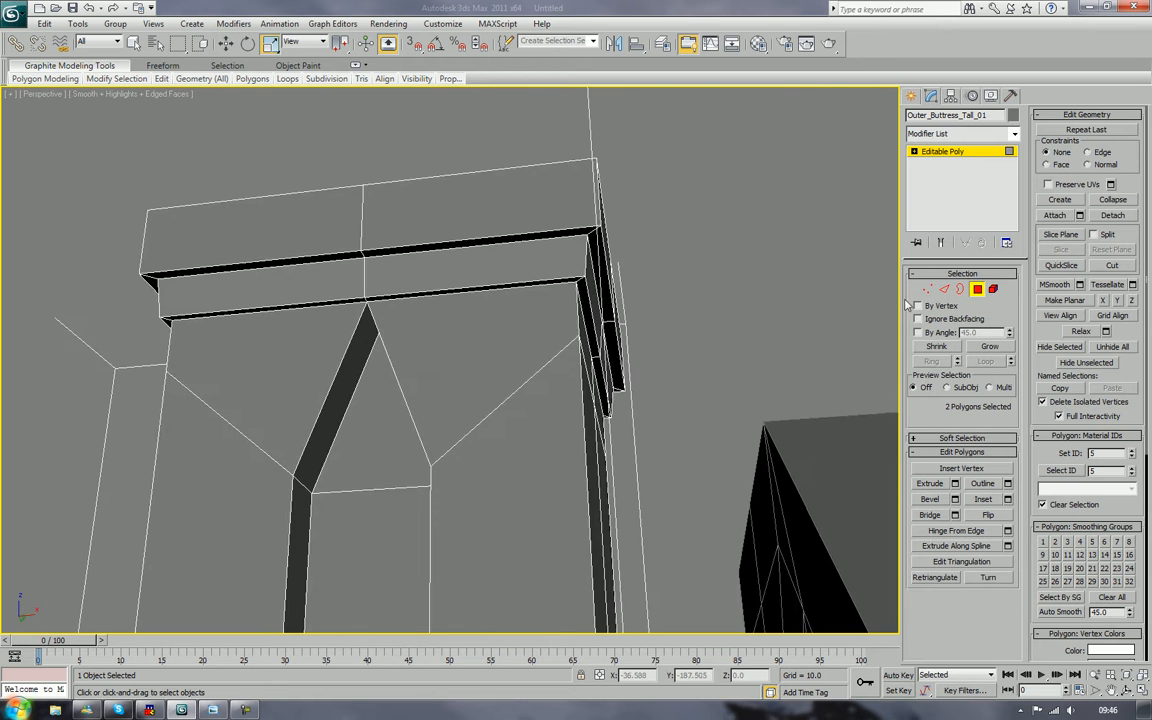
key(2)
click(304, 481)
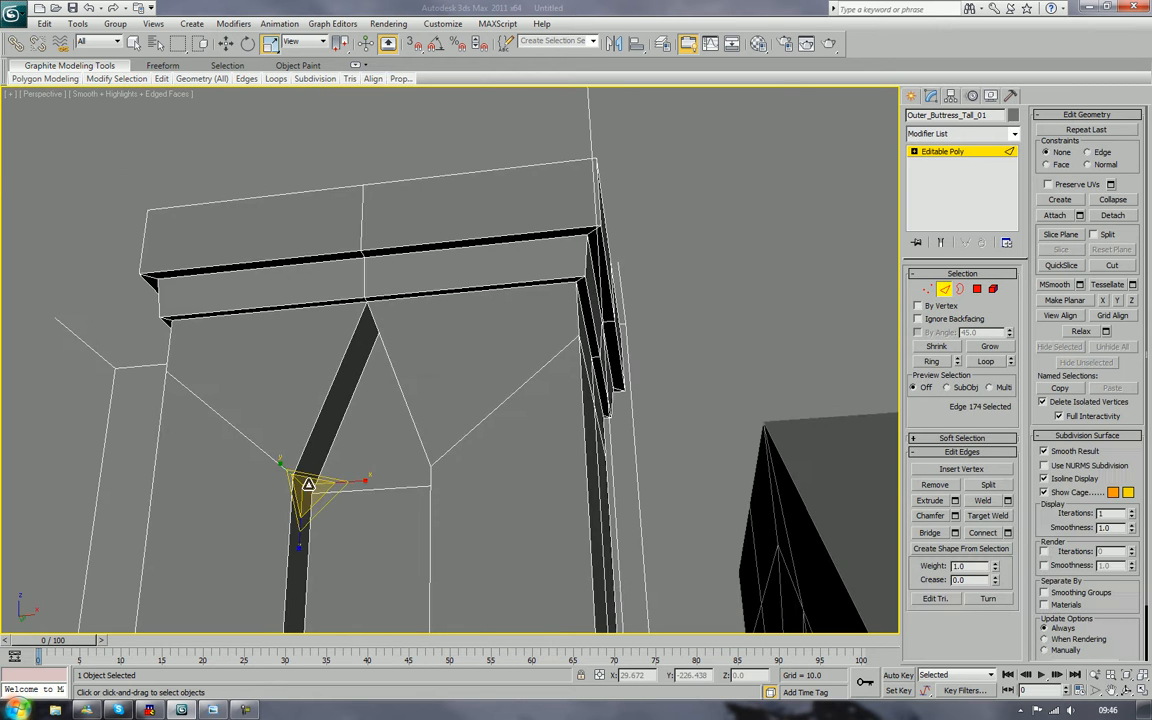
alt+middle_drag(308, 485, 400, 438)
ctrl+click(455, 486)
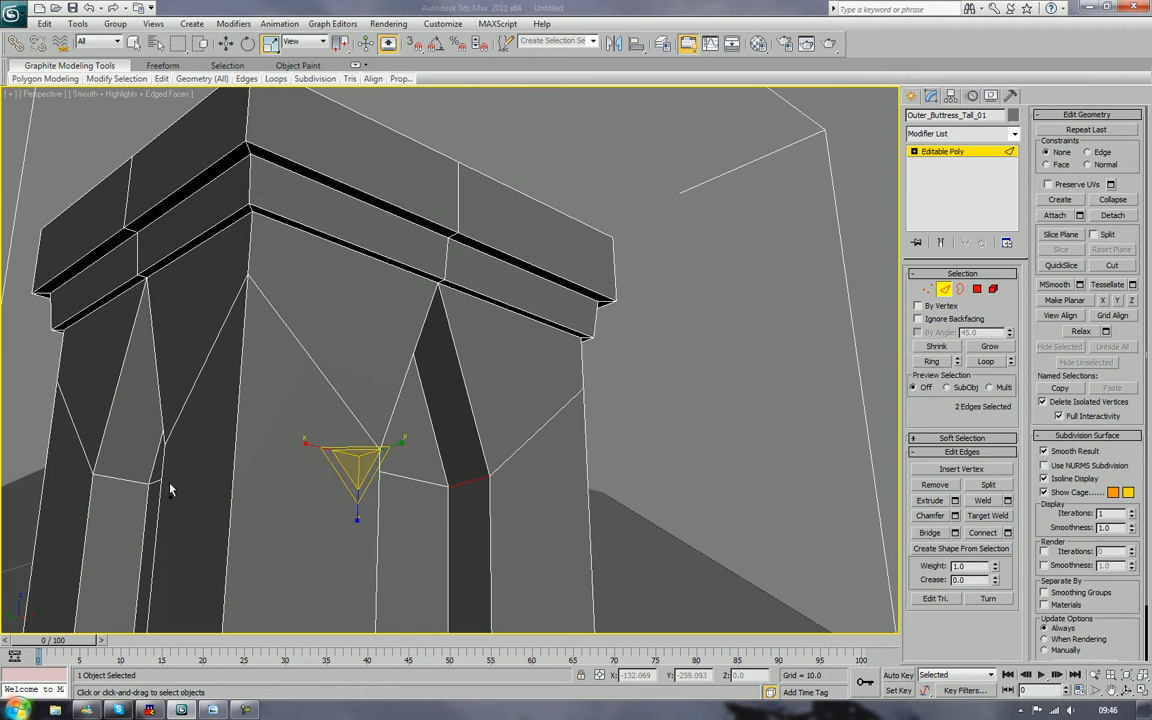
alt+middle_drag(170, 490, 315, 487)
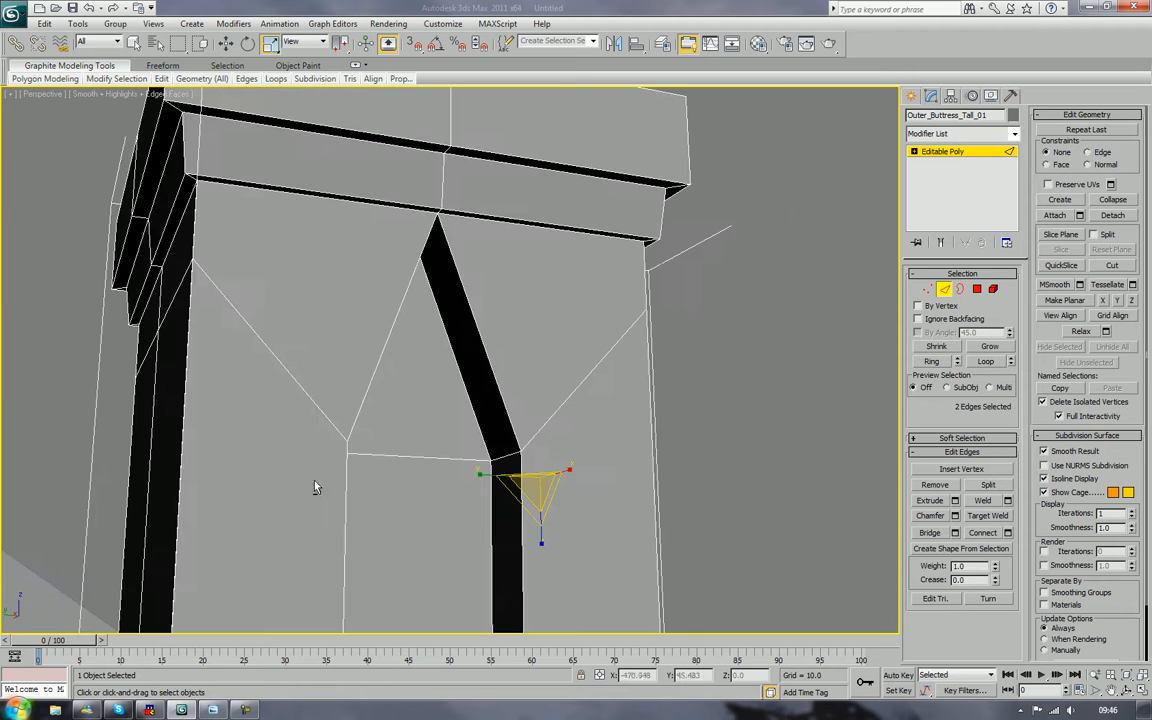
ctrl+click(497, 456)
alt+middle_drag(497, 453, 126, 473)
ctrl+click(141, 463)
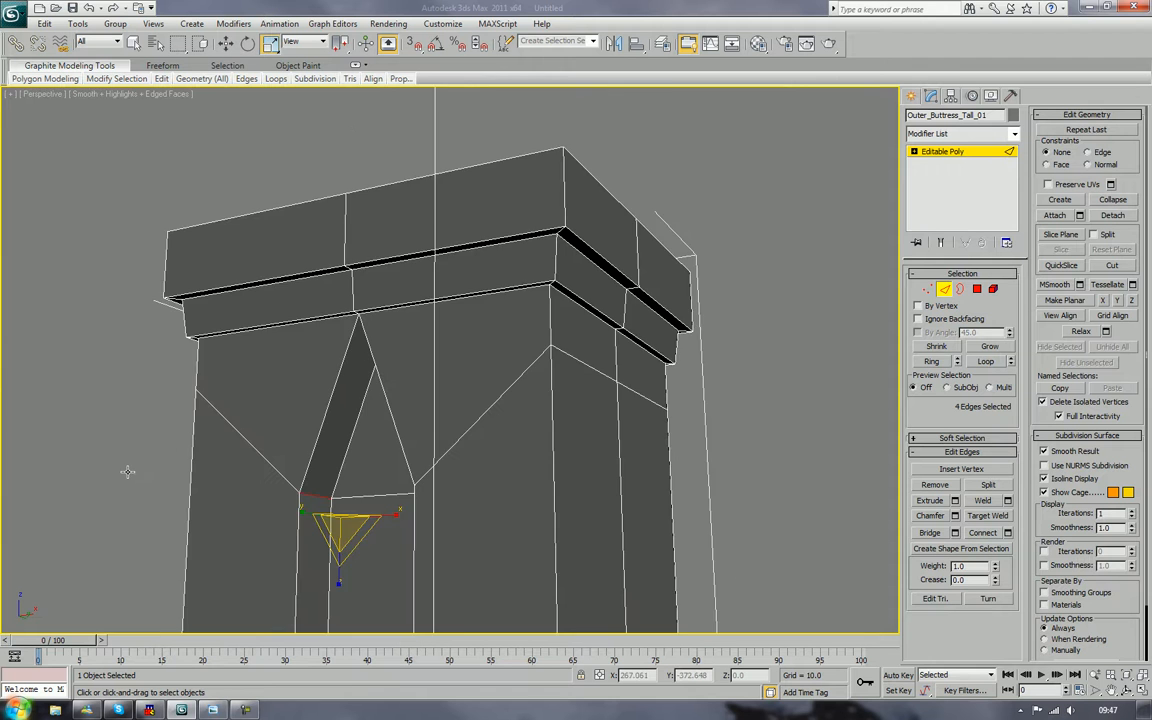
Step: Chamfer the selected arch shoulder edges twice to round the window heads, and leave edge editing
middle_drag(298, 483, 368, 390)
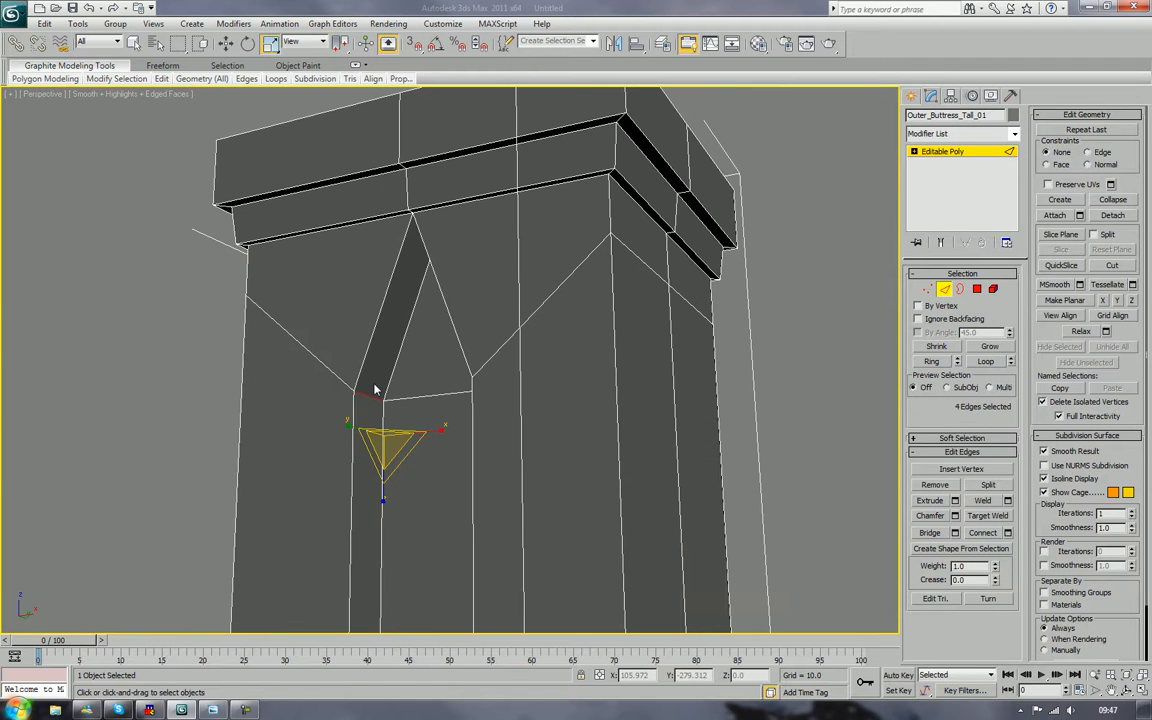
click(928, 516)
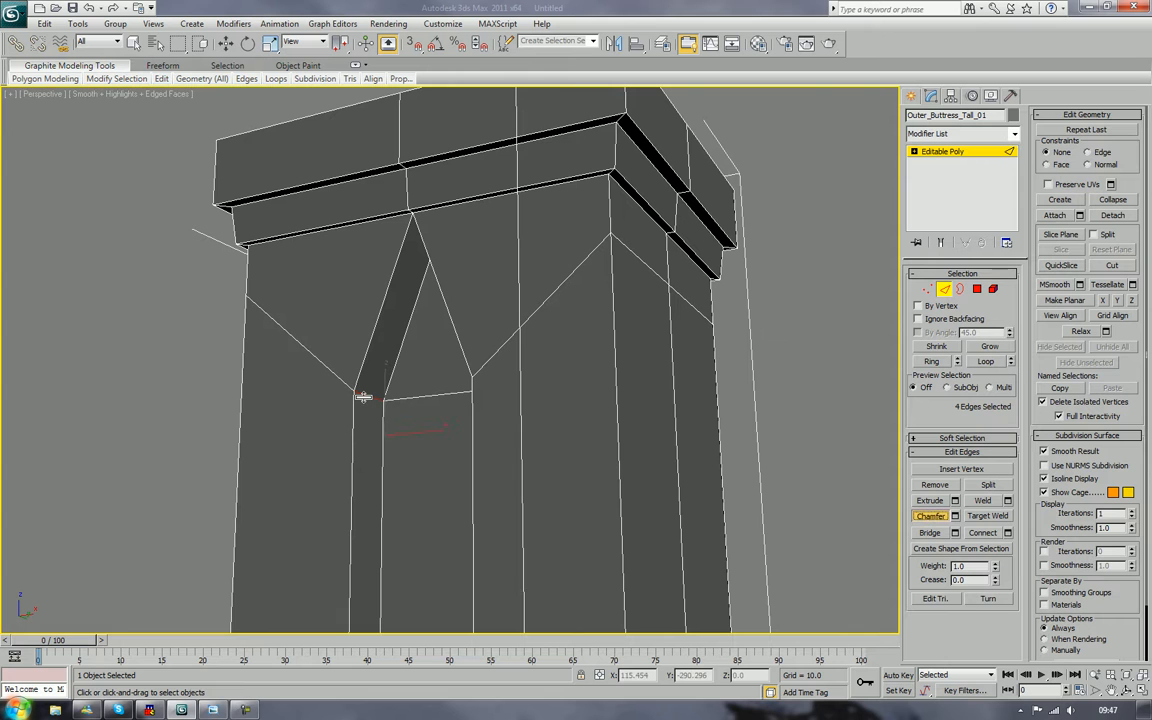
drag(365, 397, 363, 392)
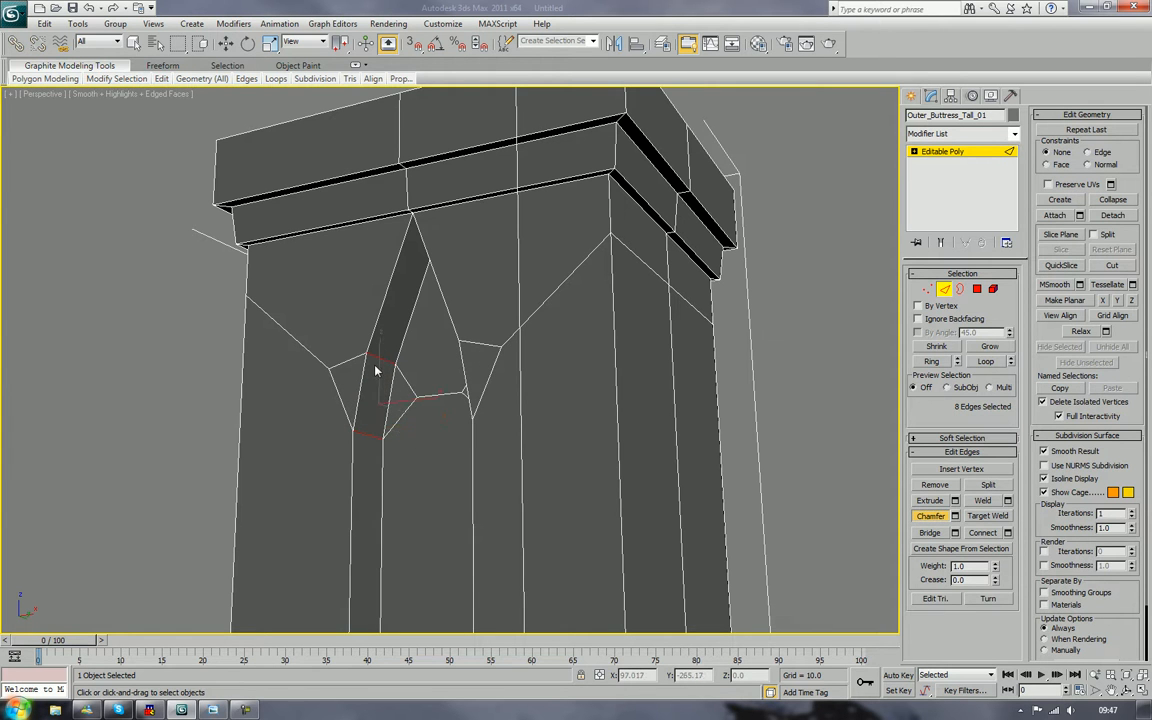
drag(378, 357, 378, 355)
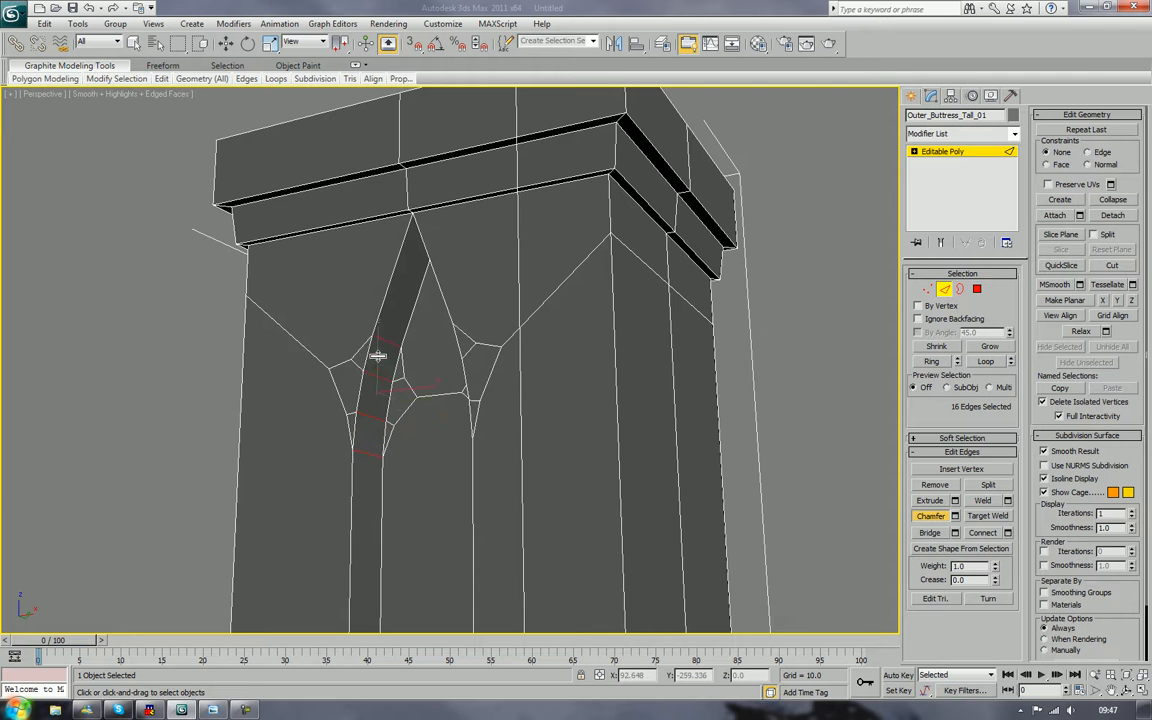
scroll(384, 425, down, 4)
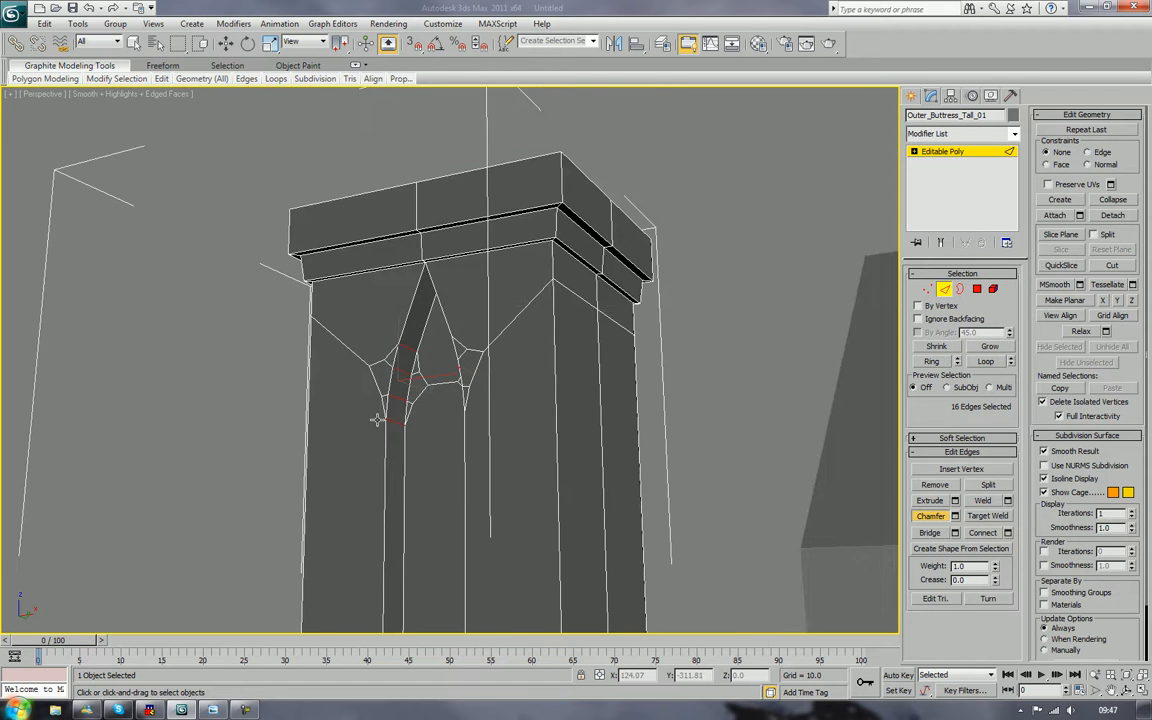
alt+middle_drag(380, 408, 440, 400)
scroll(424, 466, up, 3)
scroll(424, 466, down, 5)
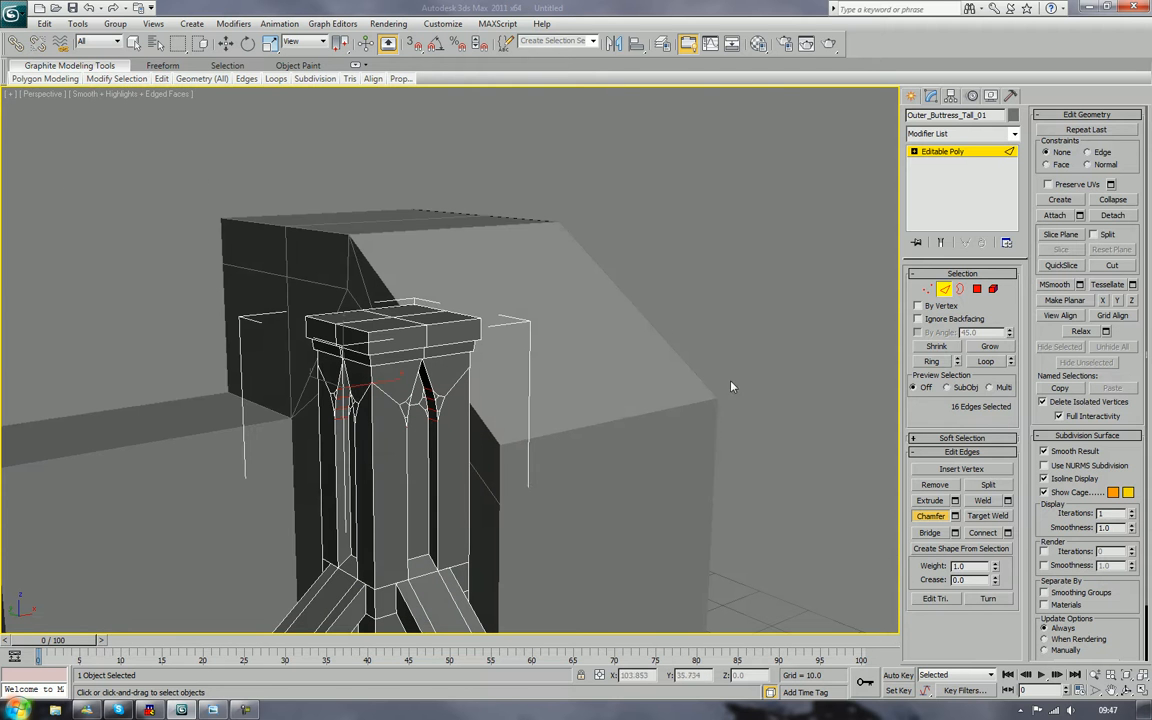
click(939, 294)
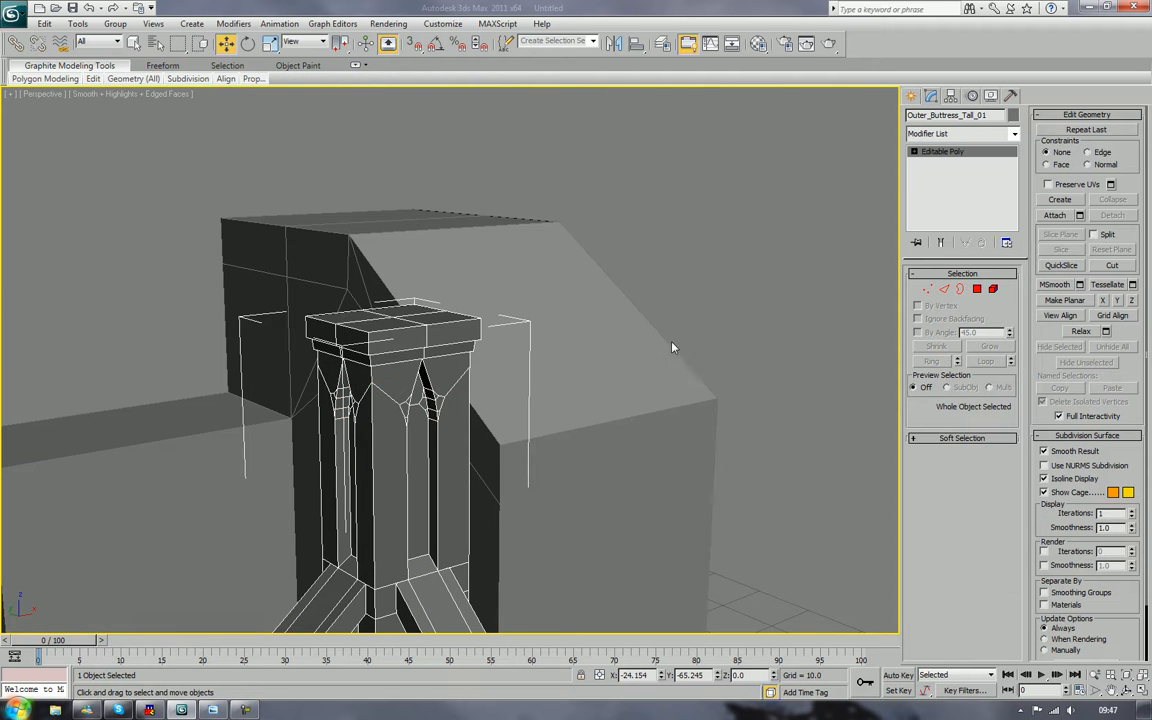
Step: Clone the buttress as one Copy well away from the building along the Y axis, at about Y -194.675, and clear the selection
alt+middle_drag(499, 399, 466, 386)
scroll(468, 382, up, 5)
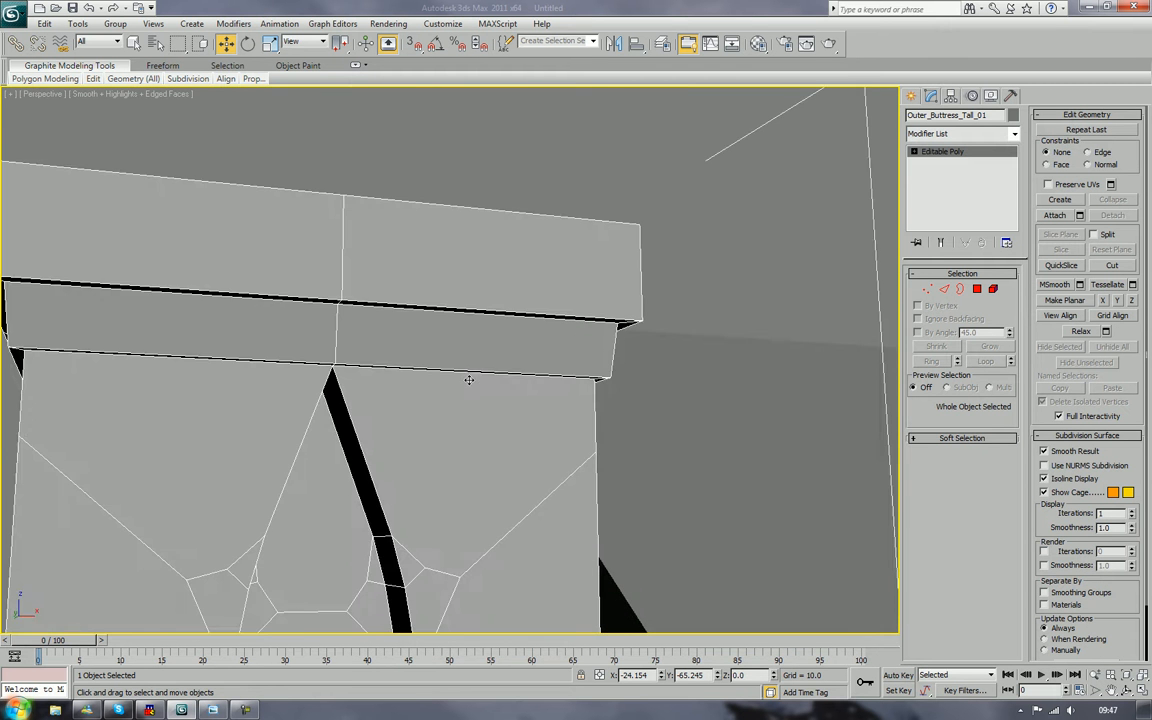
scroll(425, 436, down, 4)
scroll(424, 469, down, 2)
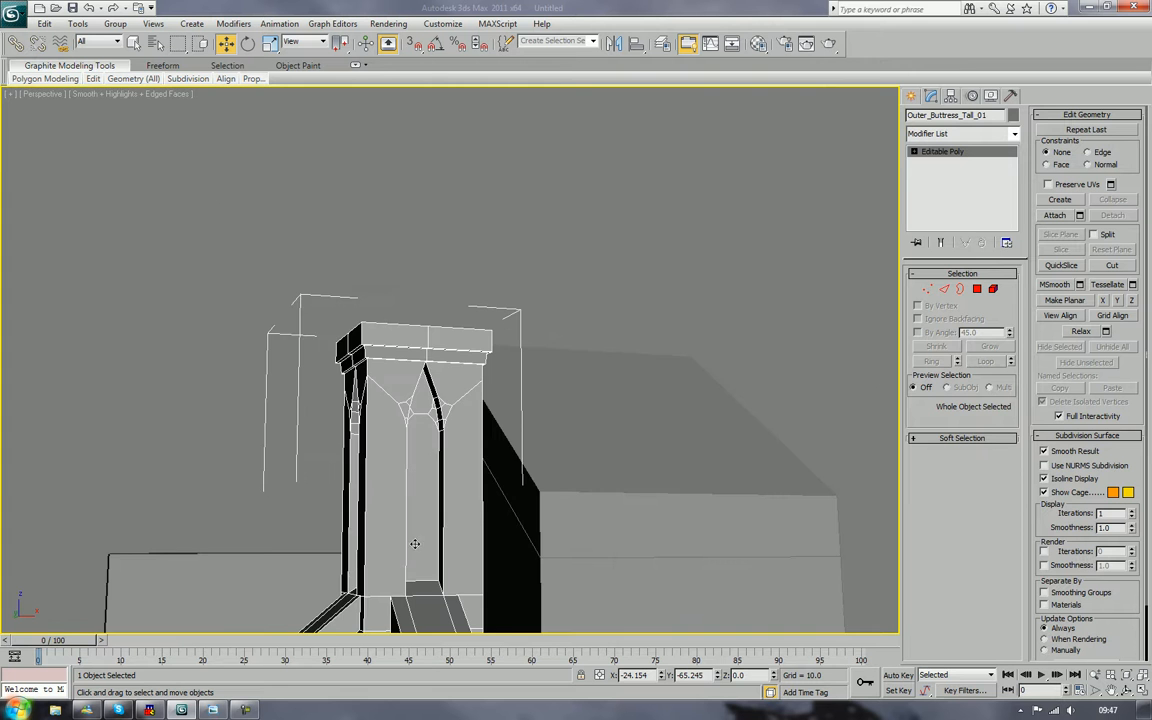
alt+middle_drag(415, 543, 540, 432)
scroll(485, 413, down, 8)
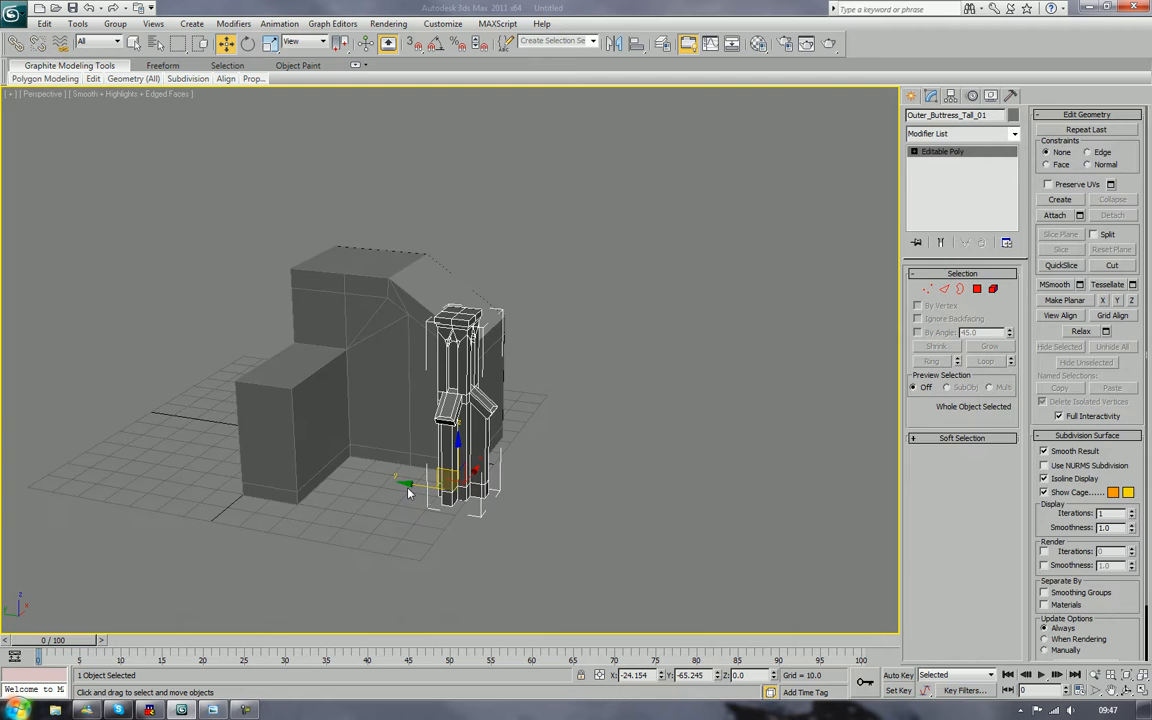
mouse_move(408, 491)
shift+mouse_down()
mouse_move(810, 562)
mouse_move(832, 583)
shift+mouse_up()
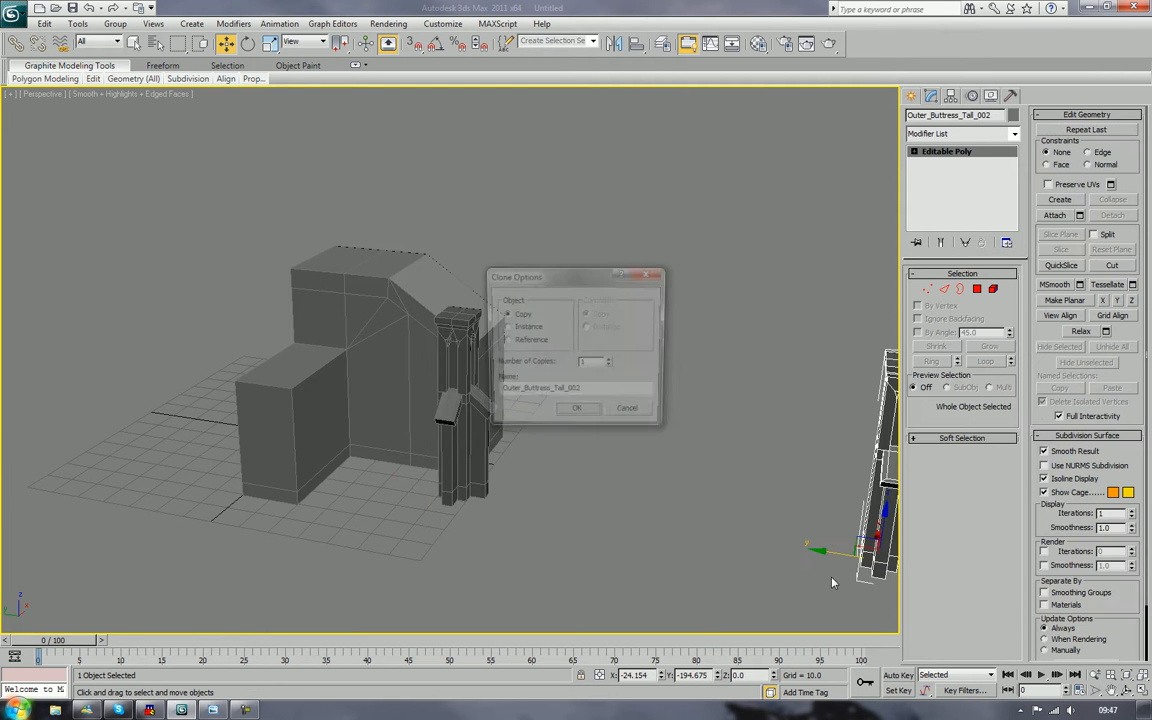
click(576, 408)
click(563, 477)
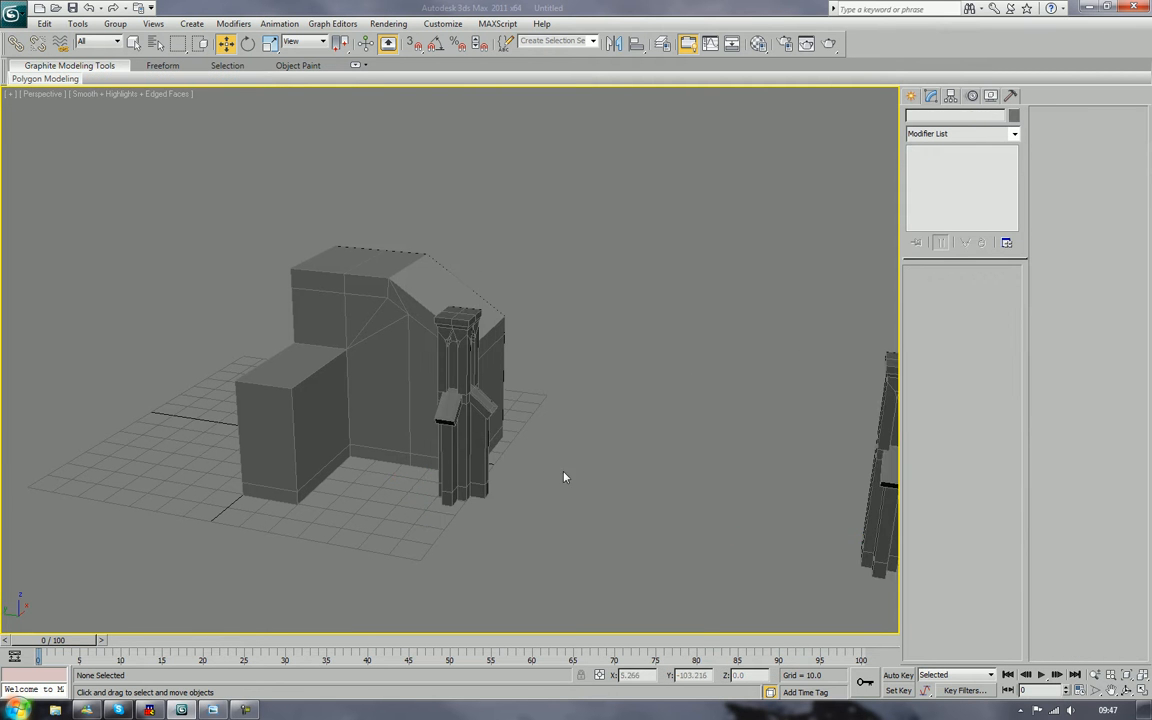
Step: Lower all the sill vertices of the tall buttress beside the building to about Z 29.358, and clear the selection
alt+middle_drag(609, 484, 684, 427)
scroll(574, 470, up, 5)
click(662, 408)
scroll(664, 410, down, 5)
scroll(688, 402, up, 5)
scroll(650, 435, down, 5)
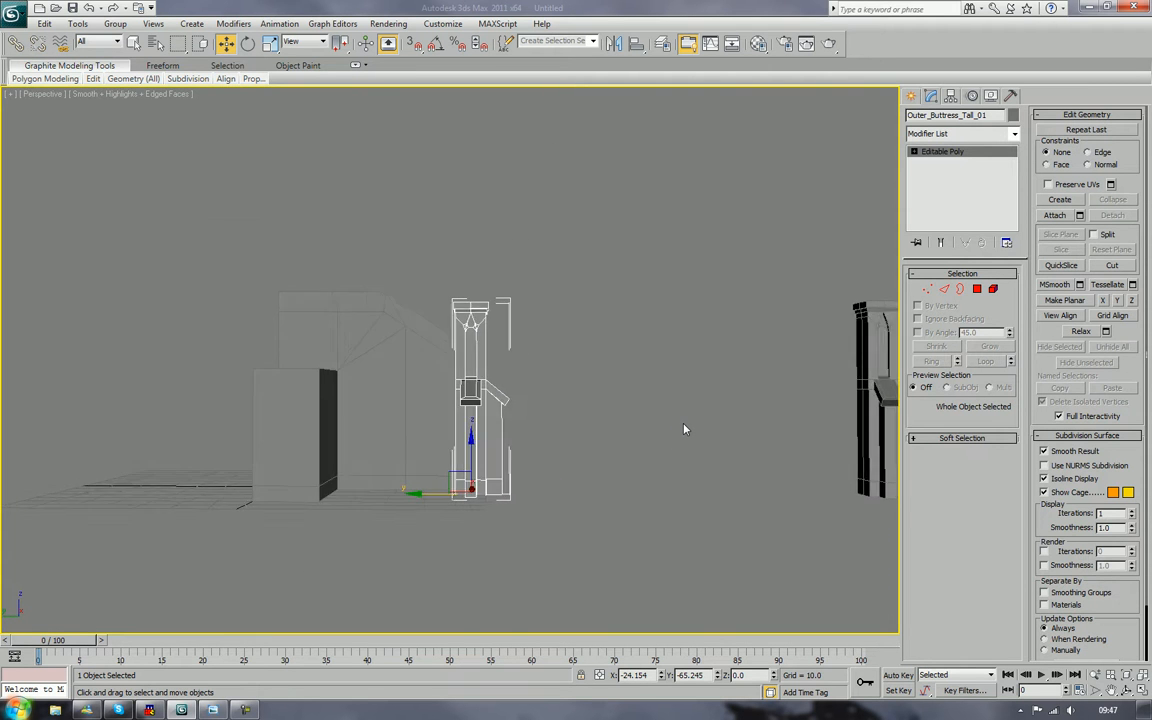
scroll(682, 429, up, 4)
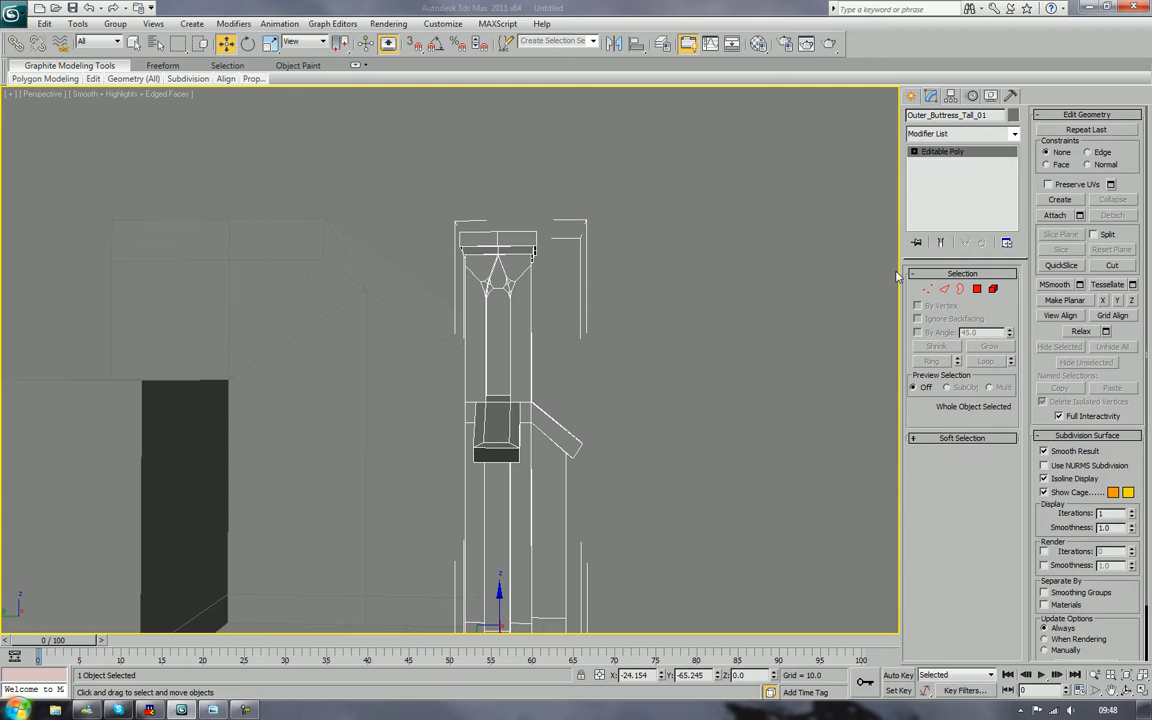
click(927, 289)
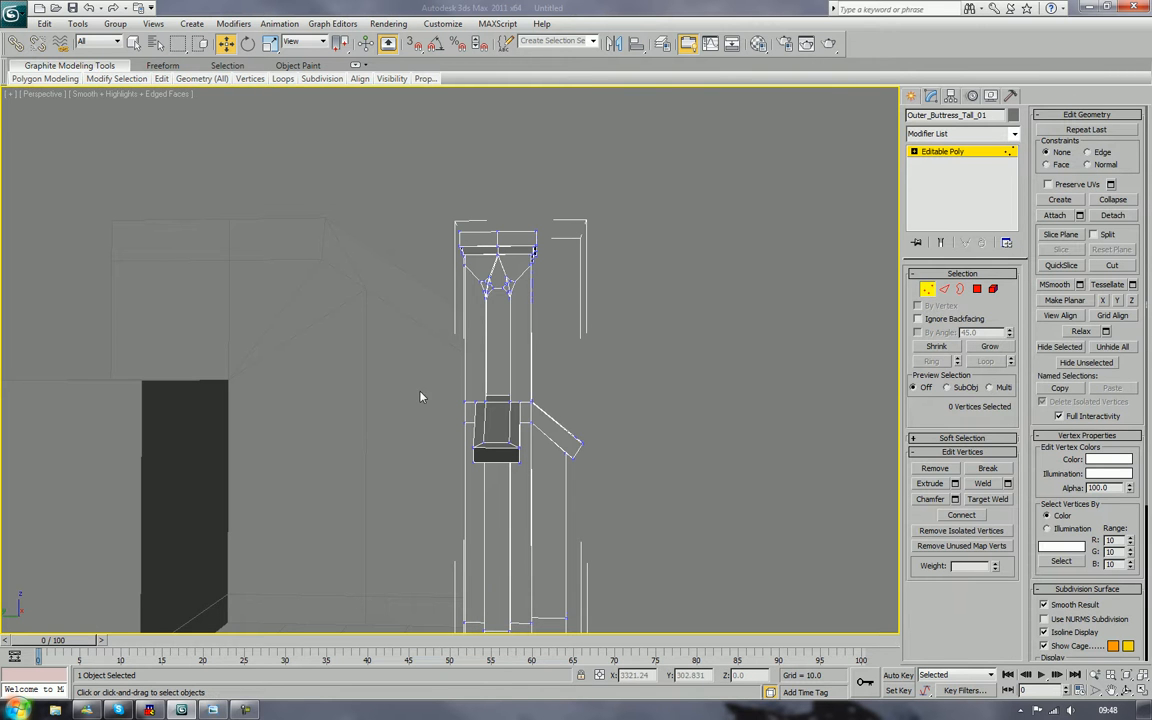
drag(420, 390, 635, 478)
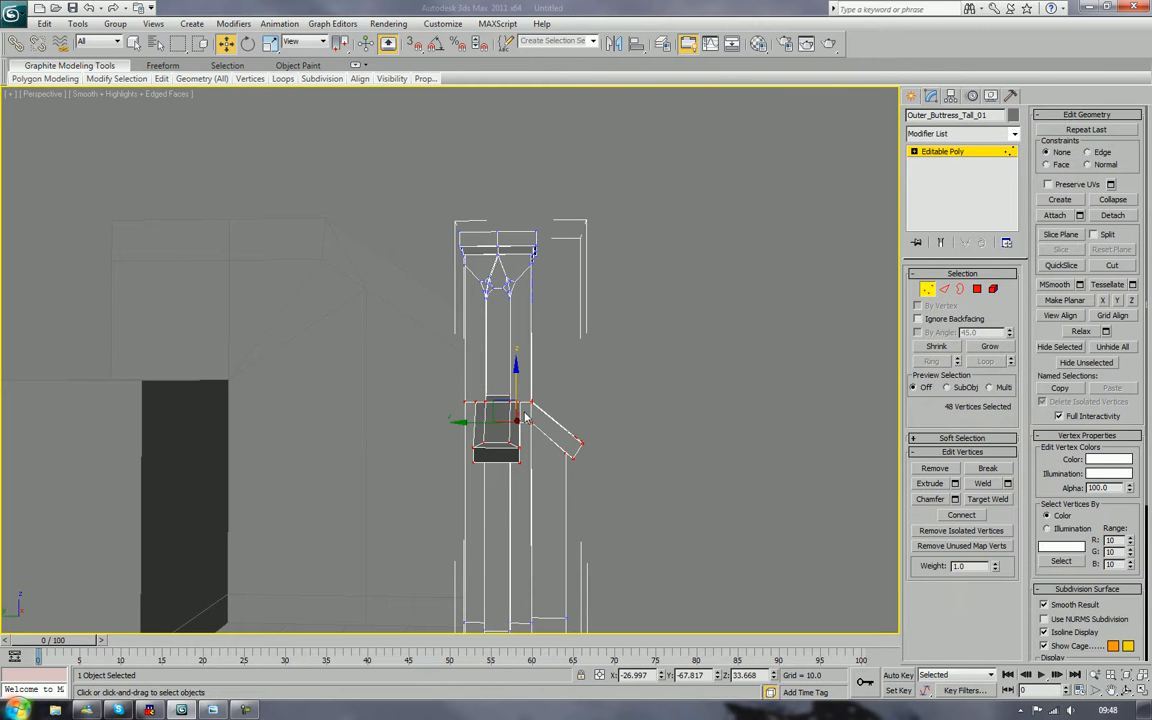
drag(516, 378, 515, 439)
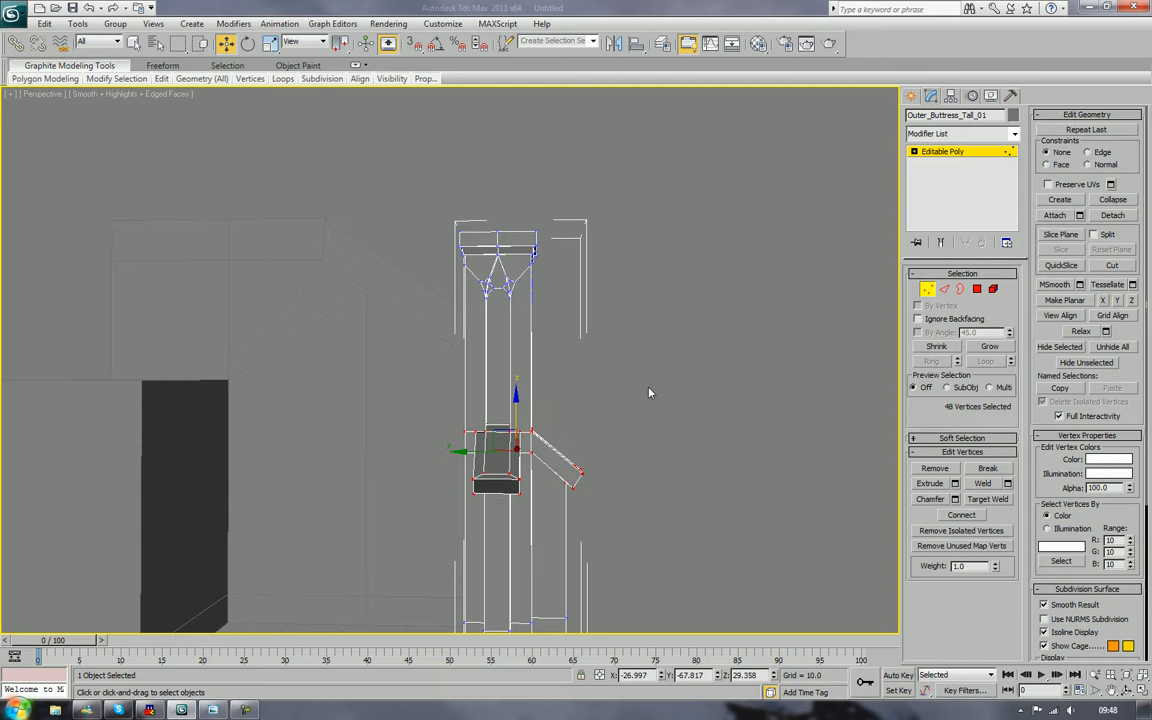
click(650, 391)
Step: Connect the vertical edges of the buttress's upper shaft with one horizontal edge loop
scroll(650, 398, down, 4)
mouse_move(650, 398)
alt+middle_down()
mouse_move(619, 424)
mouse_move(604, 412)
mouse_move(617, 380)
mouse_move(609, 392)
mouse_move(710, 391)
mouse_move(632, 402)
mouse_move(668, 382)
mouse_move(666, 416)
mouse_move(658, 406)
alt+middle_up()
scroll(604, 412, up, 5)
scroll(669, 380, up, 2)
key(2)
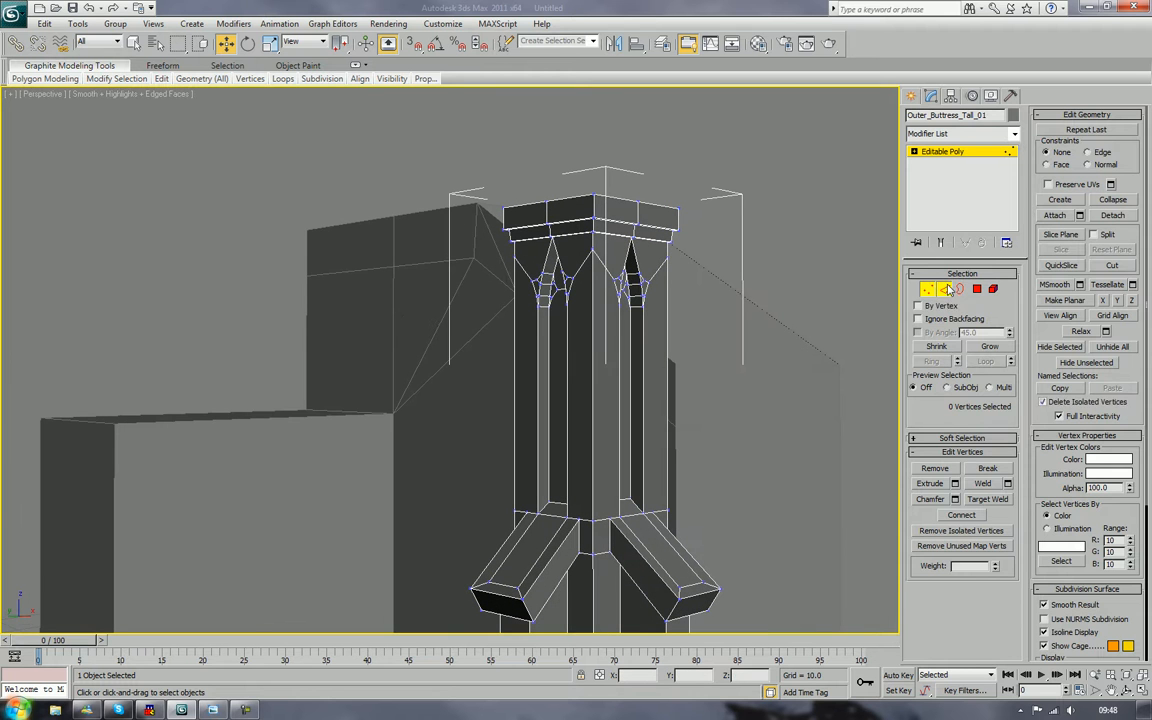
drag(758, 391, 477, 400)
mouse_move(535, 399)
middle_down()
mouse_move(496, 410)
mouse_move(630, 406)
mouse_move(540, 400)
mouse_move(540, 428)
mouse_move(540, 410)
middle_up()
click(982, 534)
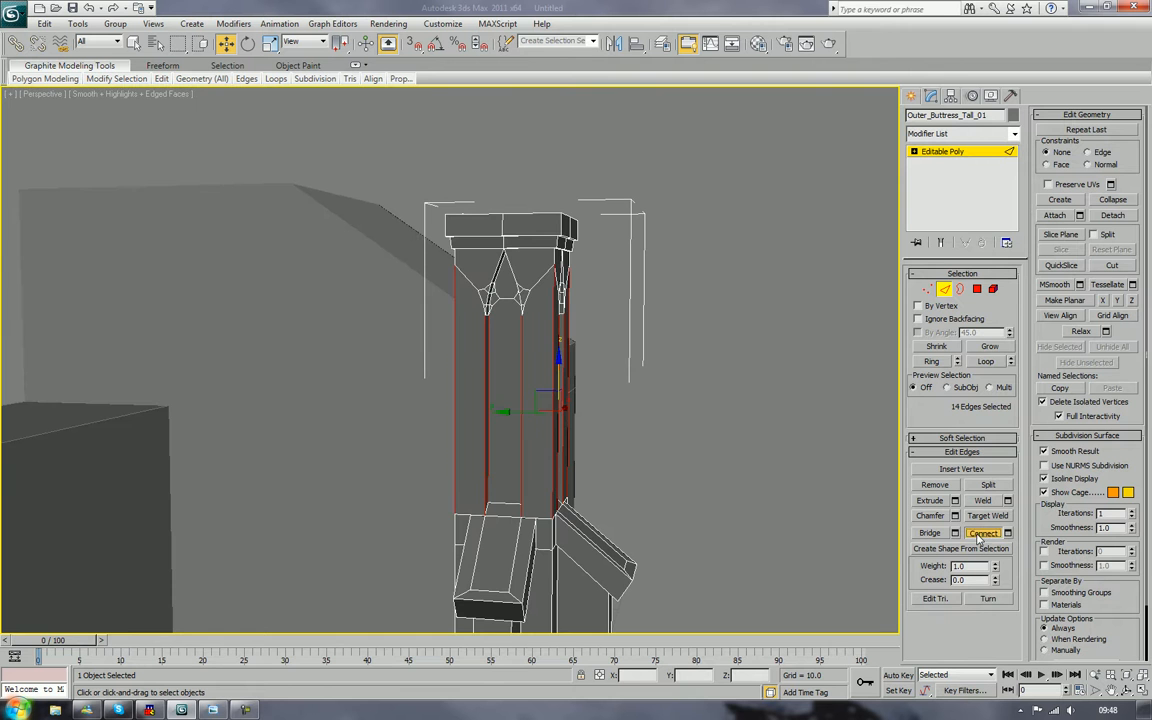
Step: Flatten the new edge loop along Z and lower it to just above the sills, clearing the selection
alt+middle_drag(544, 408, 584, 414)
key(e)
key(w)
key(r)
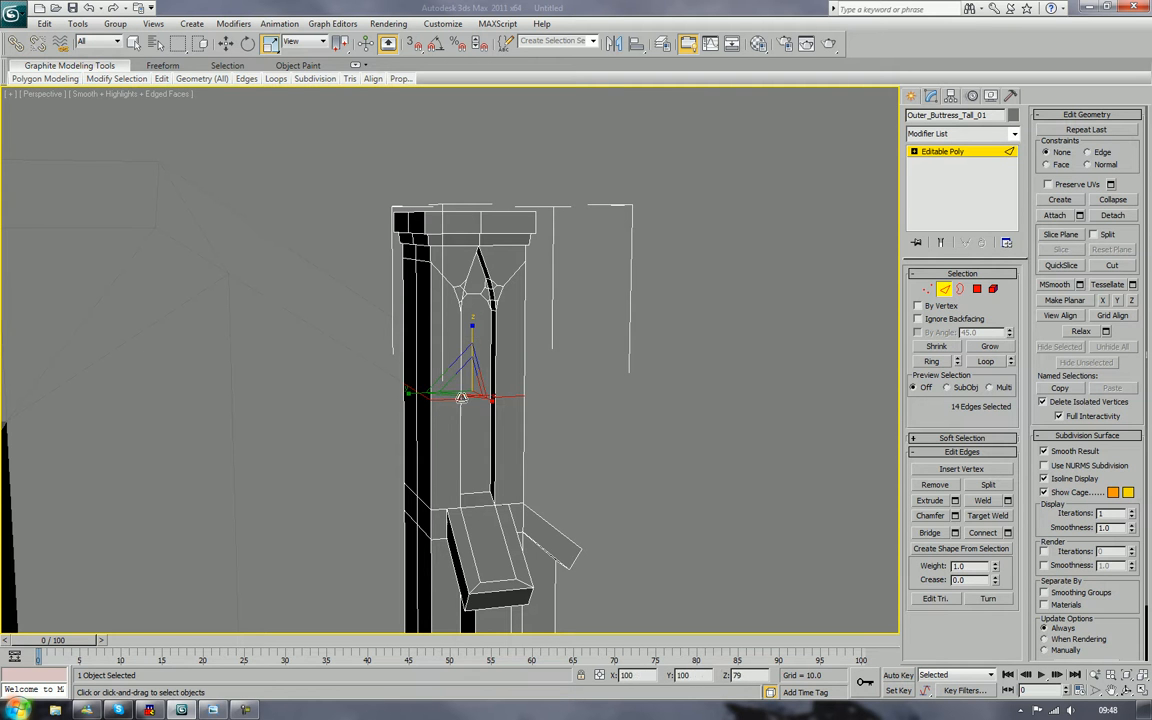
alt+middle_drag(521, 509, 506, 489)
scroll(506, 489, up, 2)
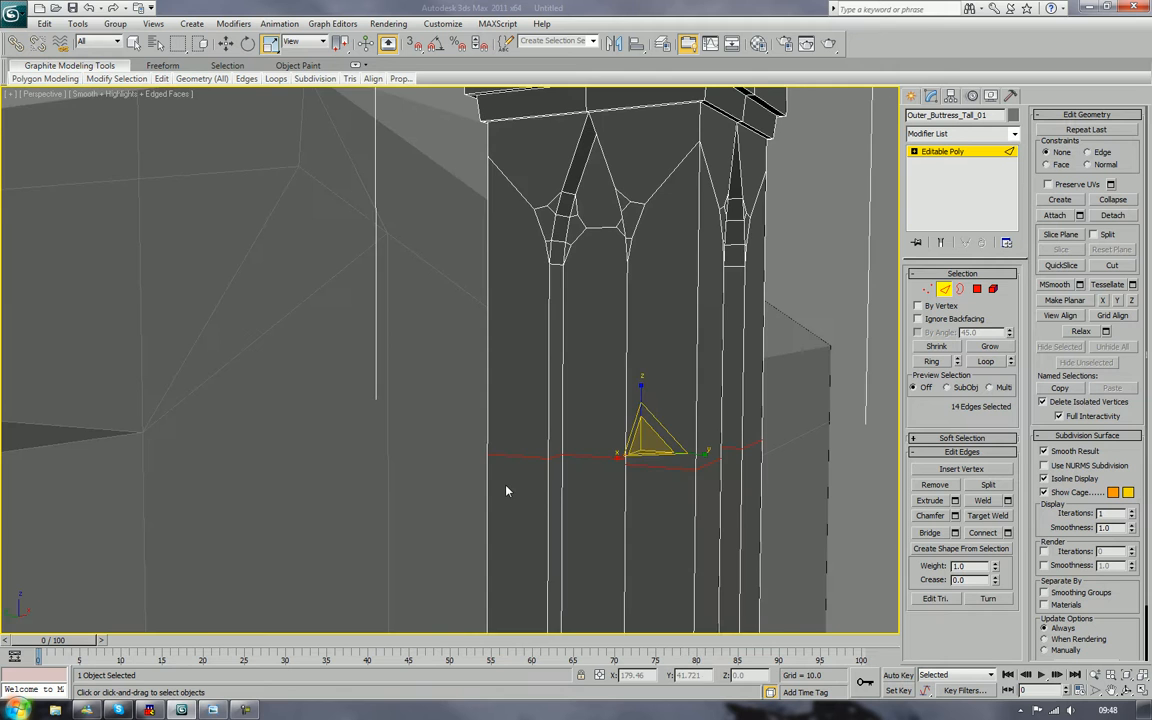
scroll(506, 490, down, 1)
key(w)
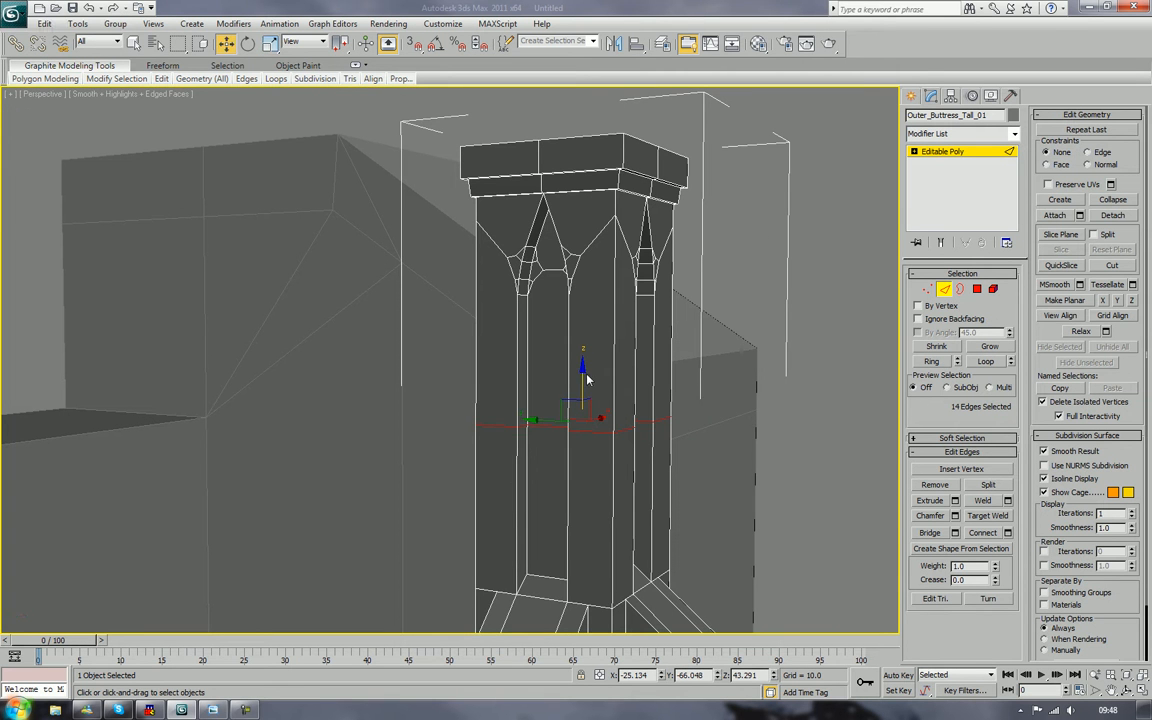
drag(583, 372, 578, 490)
drag(578, 500, 578, 500)
click(703, 385)
Step: Connect the upper shaft's vertical edges again, flatten the loop along Z, and raise it to about Z 51.103 just below the window heads
drag(716, 395, 432, 403)
click(982, 533)
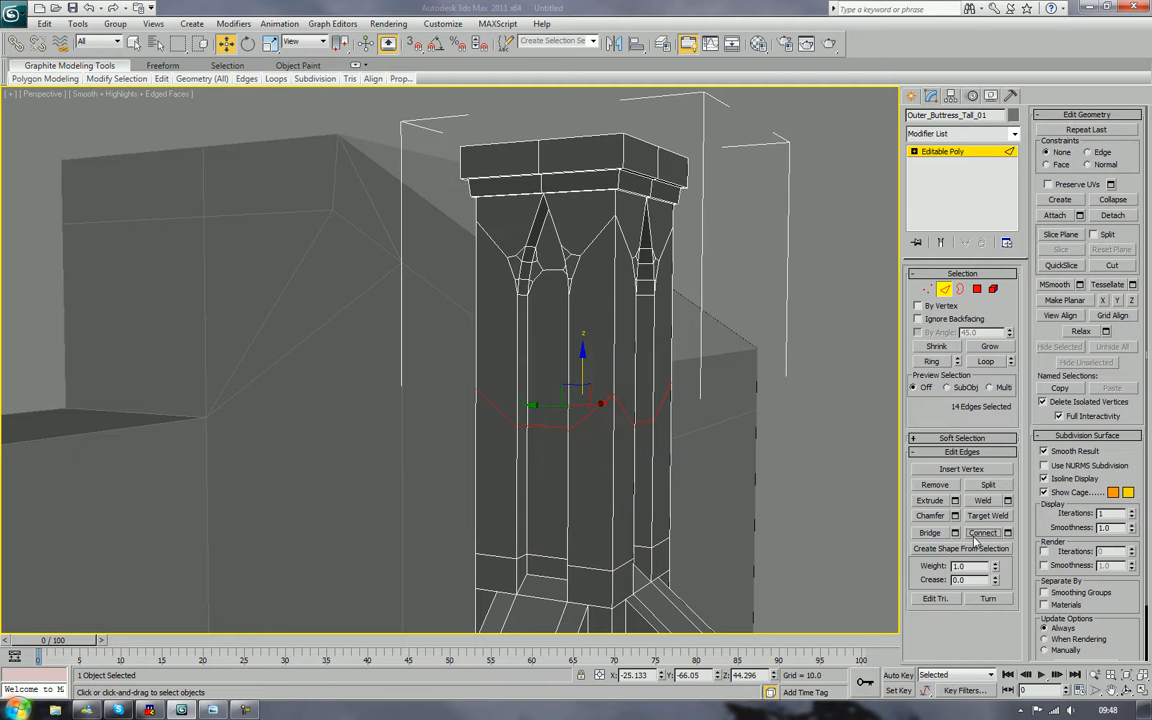
key(r)
drag(582, 357, 582, 454)
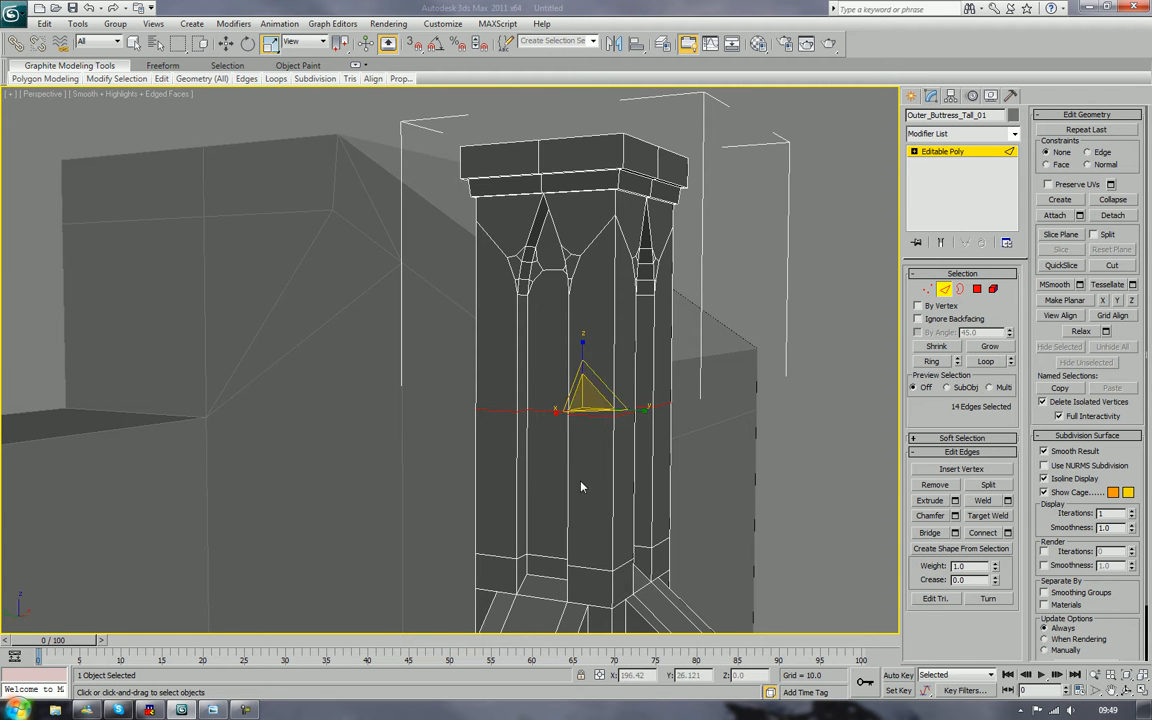
key(w)
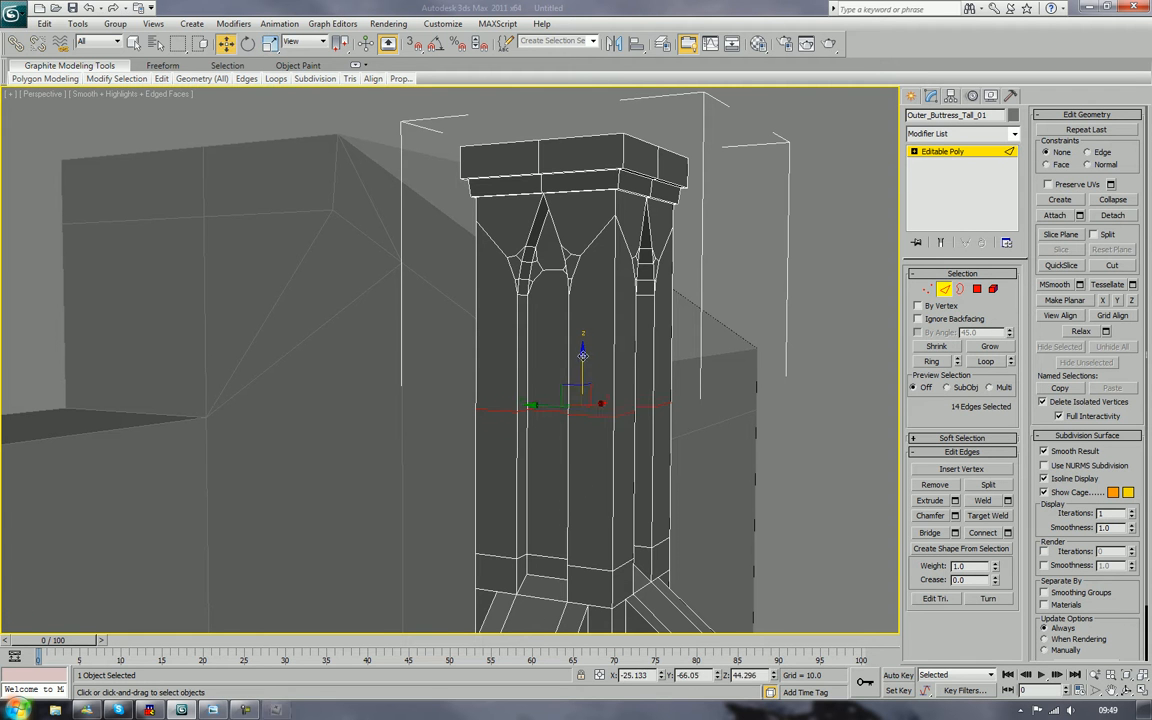
drag(583, 355, 593, 262)
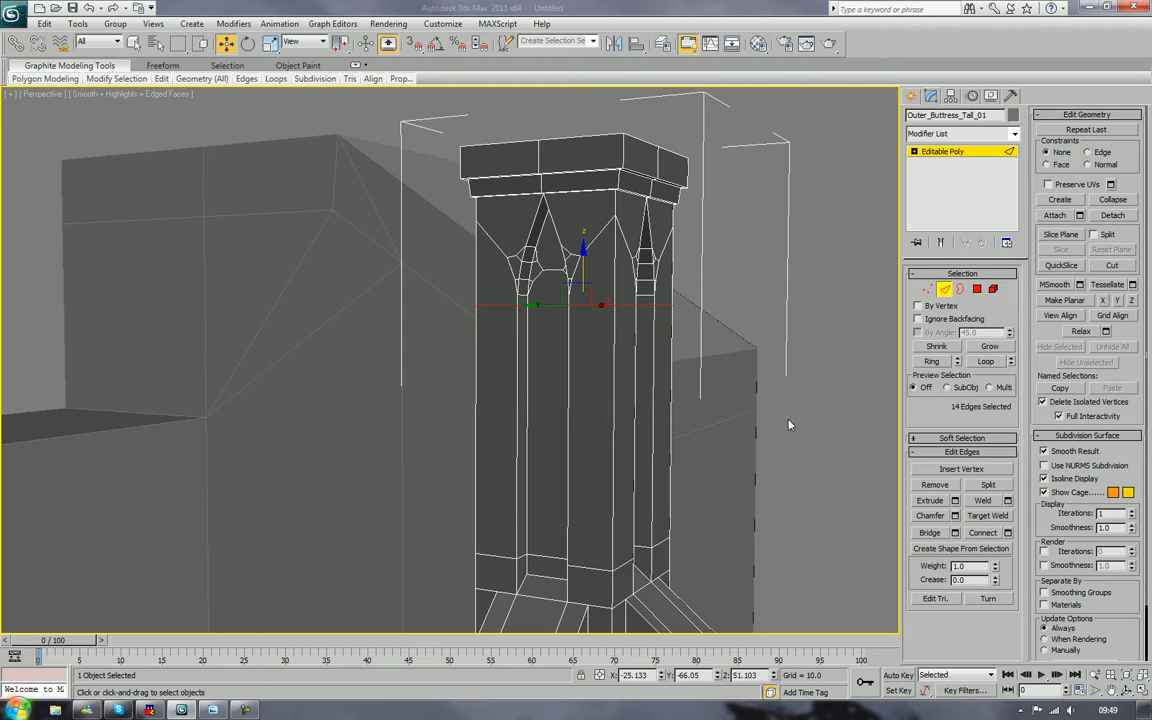
click(744, 440)
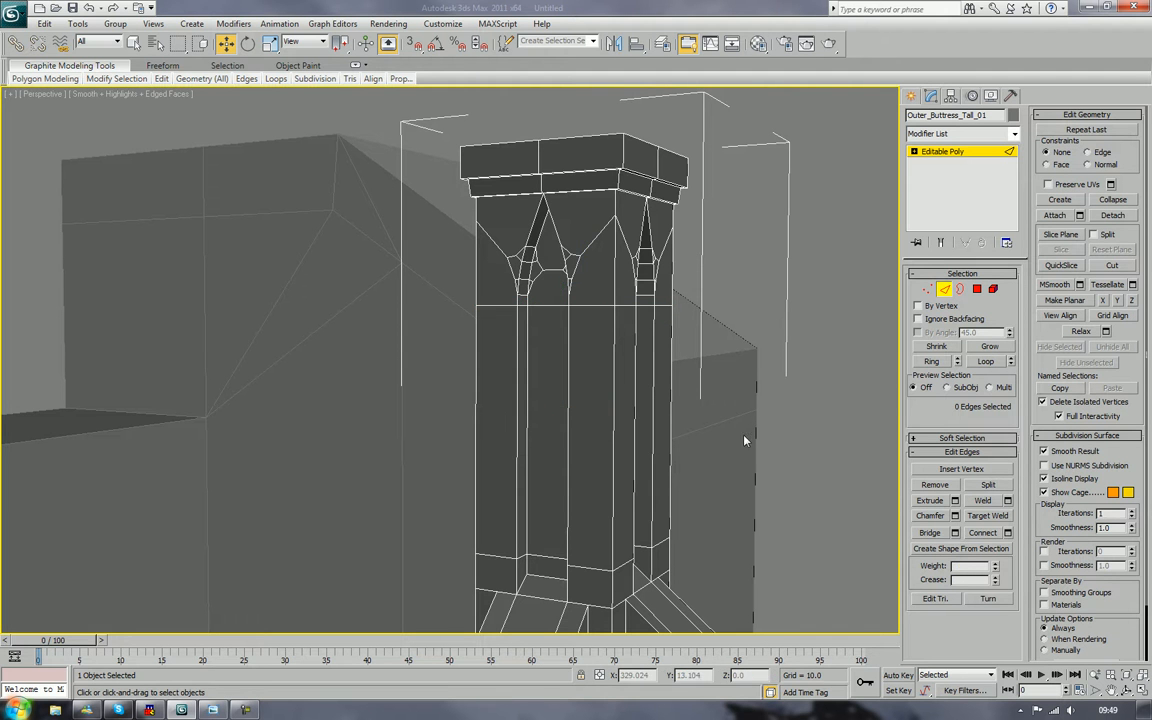
Step: Connect the vertical edges between the two upper shaft loops with a loop midway between them
drag(703, 433, 377, 432)
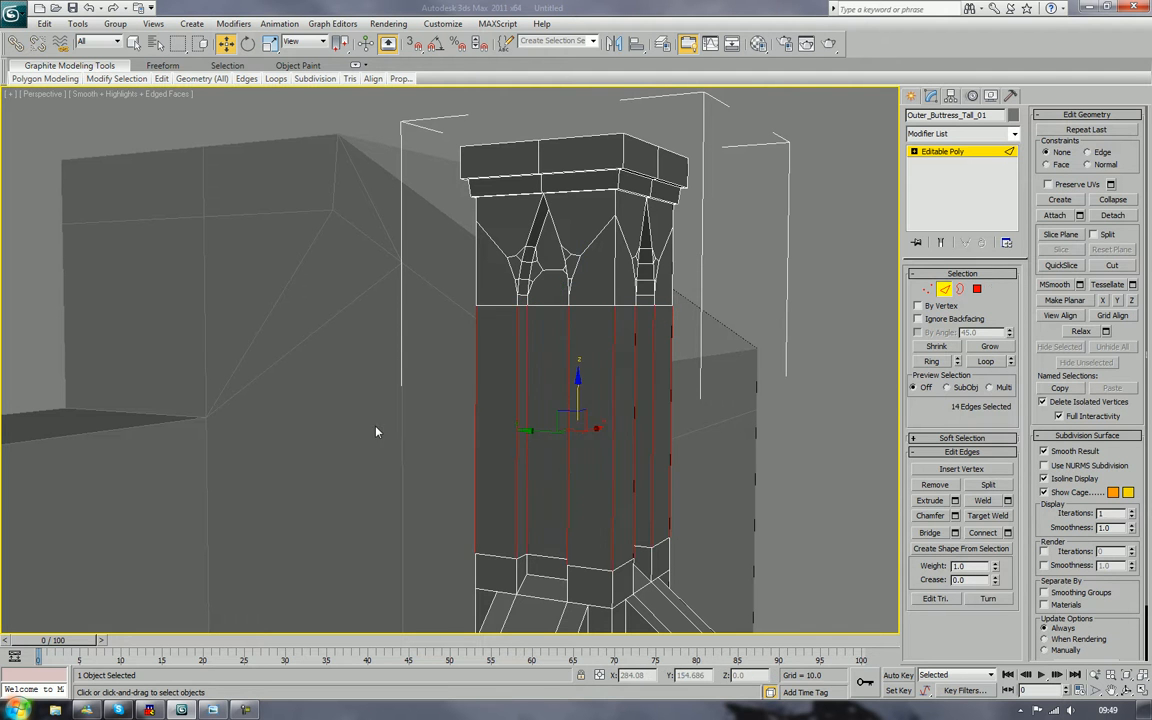
click(989, 535)
click(742, 499)
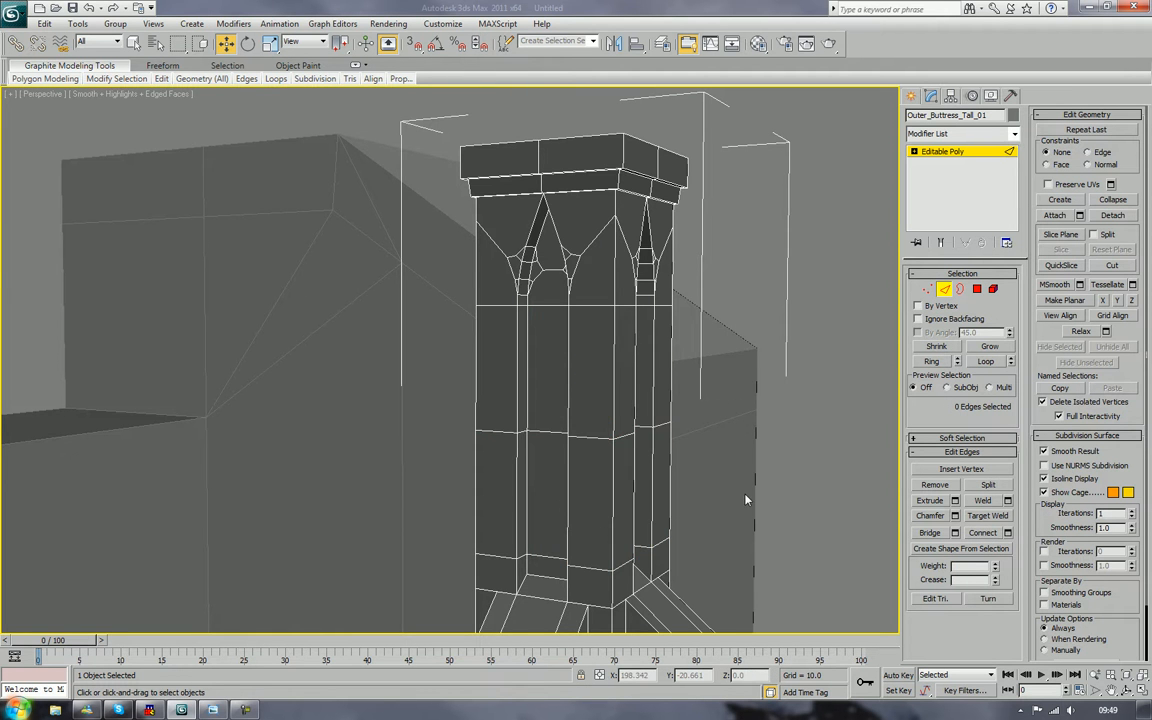
Step: Connect the lower shaft's vertical edges, flatten the loop along Z, and raise it to just below the sill ends
scroll(742, 499, down, 2)
alt+middle_drag(737, 501, 681, 365)
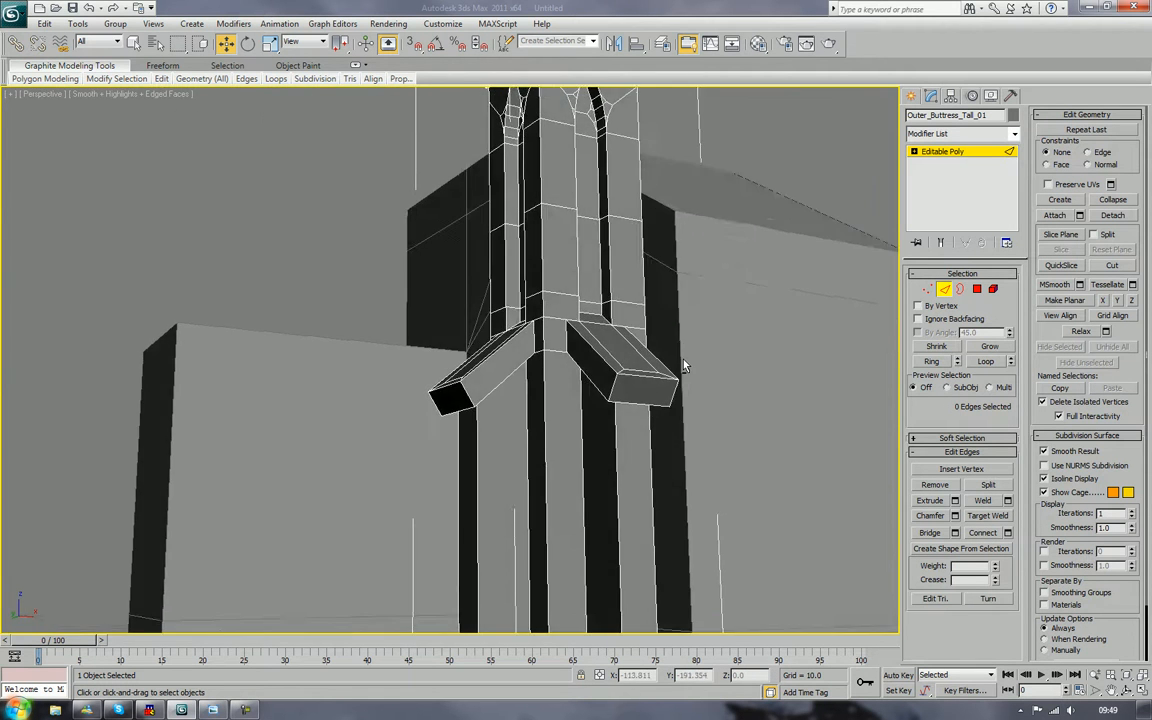
alt+middle_drag(673, 449, 740, 387)
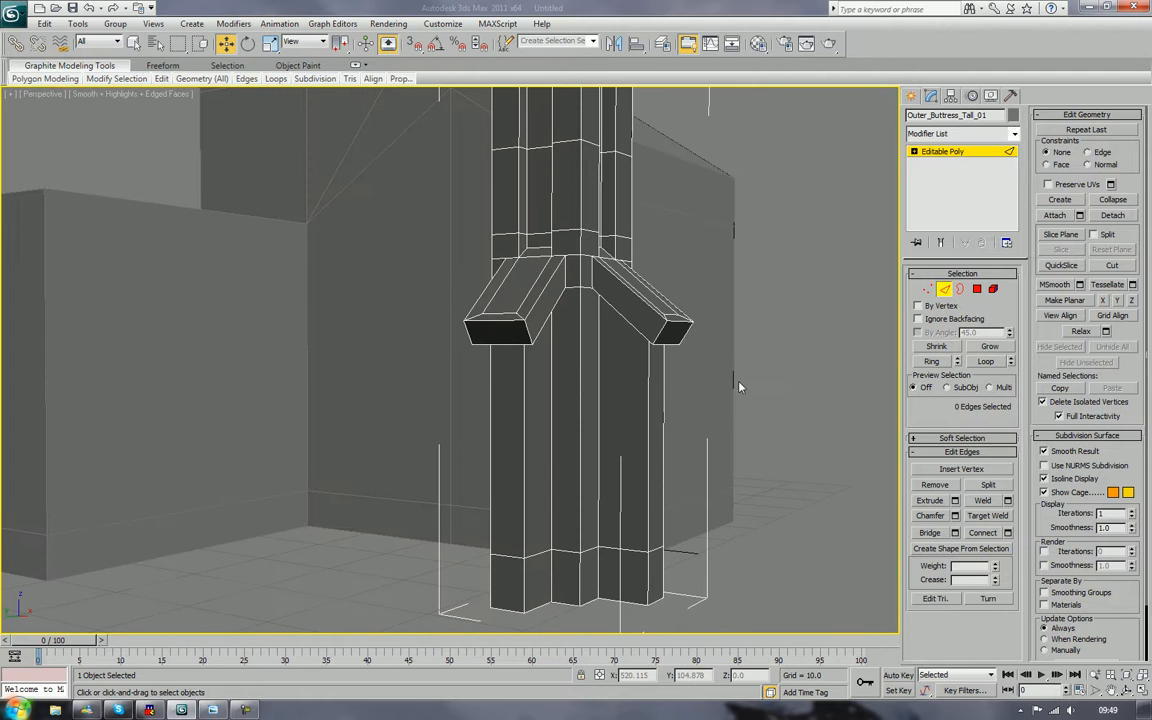
drag(661, 356, 422, 404)
click(986, 533)
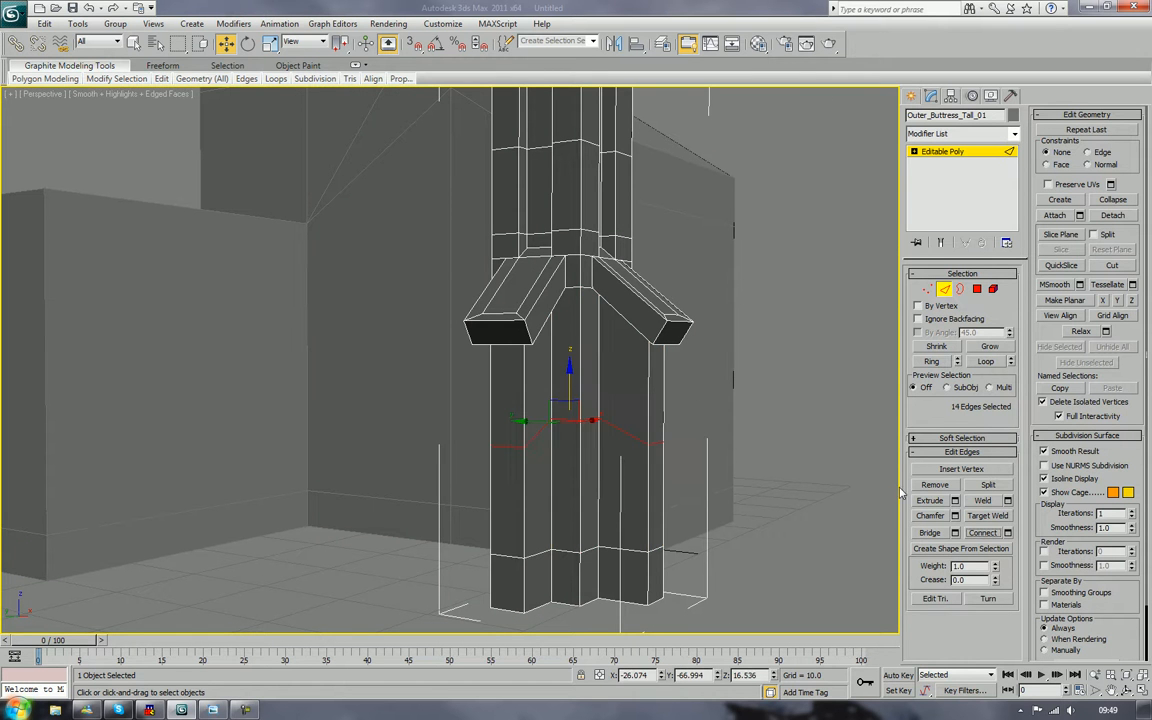
key(r)
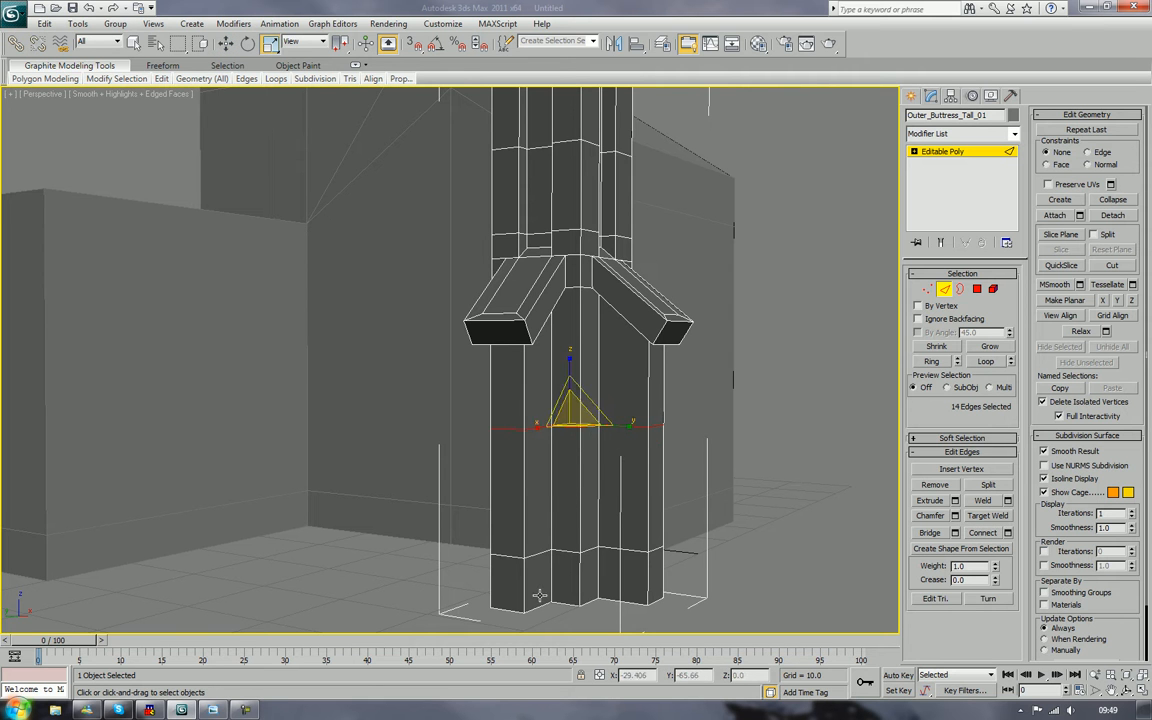
key(w)
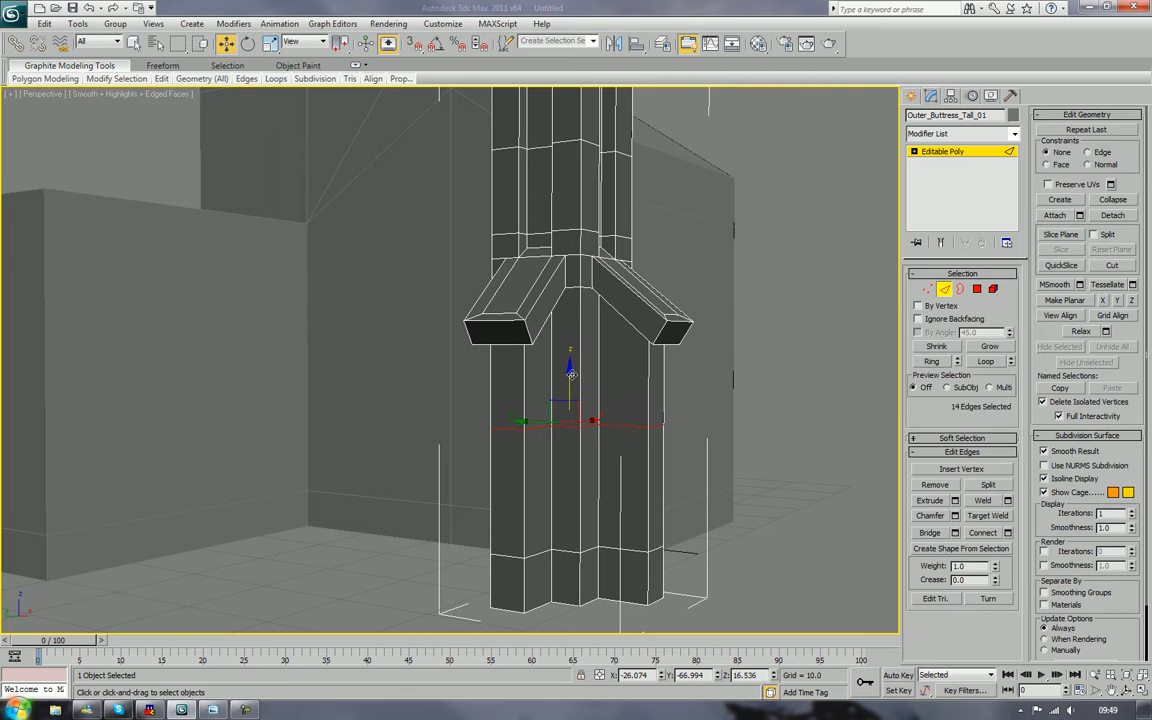
drag(570, 372, 580, 311)
click(728, 418)
Step: Connect the lower shaft's vertical edges below that loop, and lower the added loop about 6.04 units to just above the base band
drag(733, 486, 406, 489)
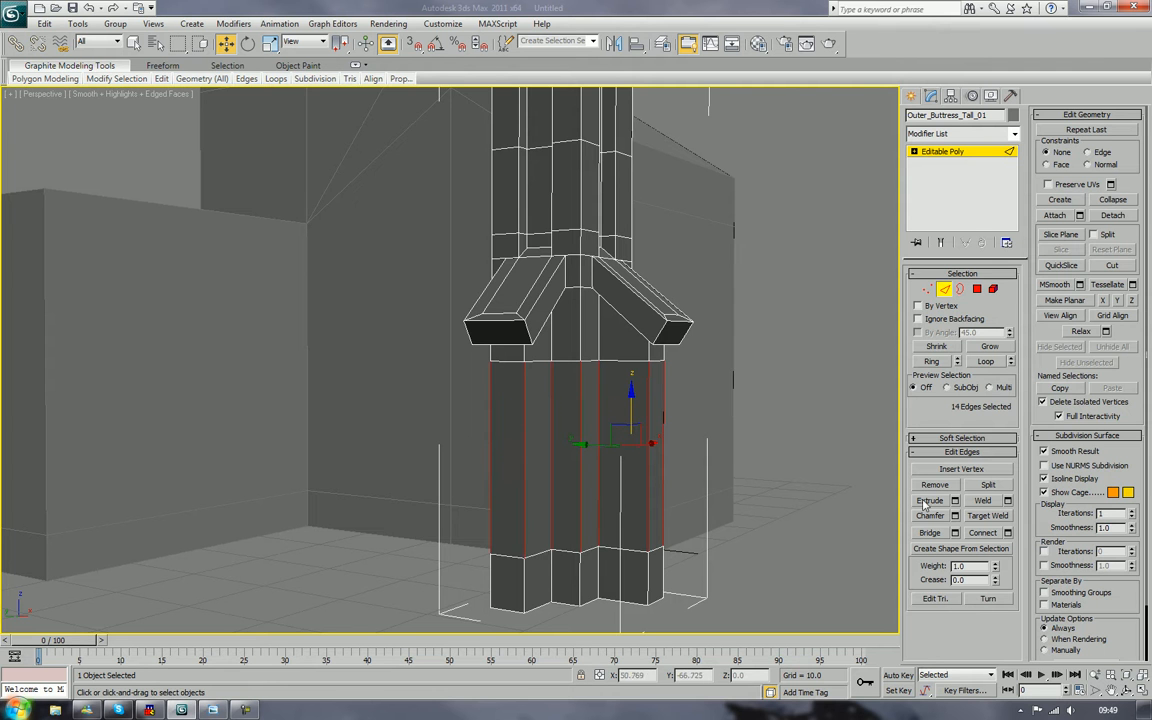
click(979, 533)
drag(570, 403, 568, 470)
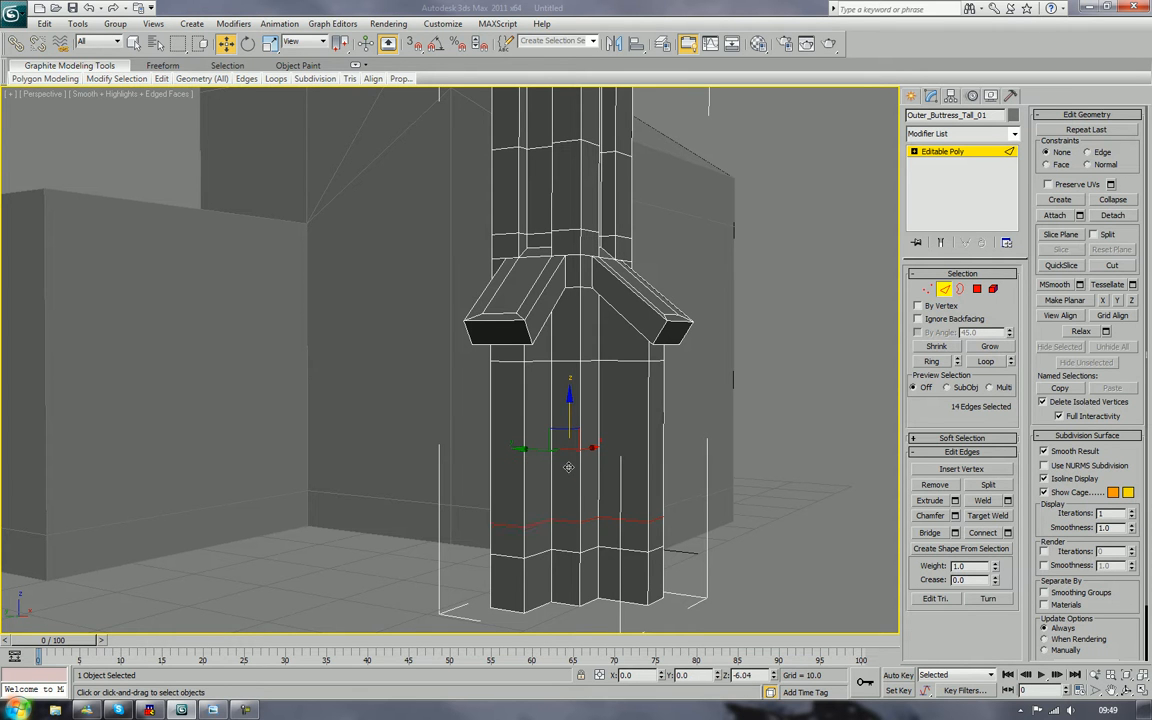
click(703, 455)
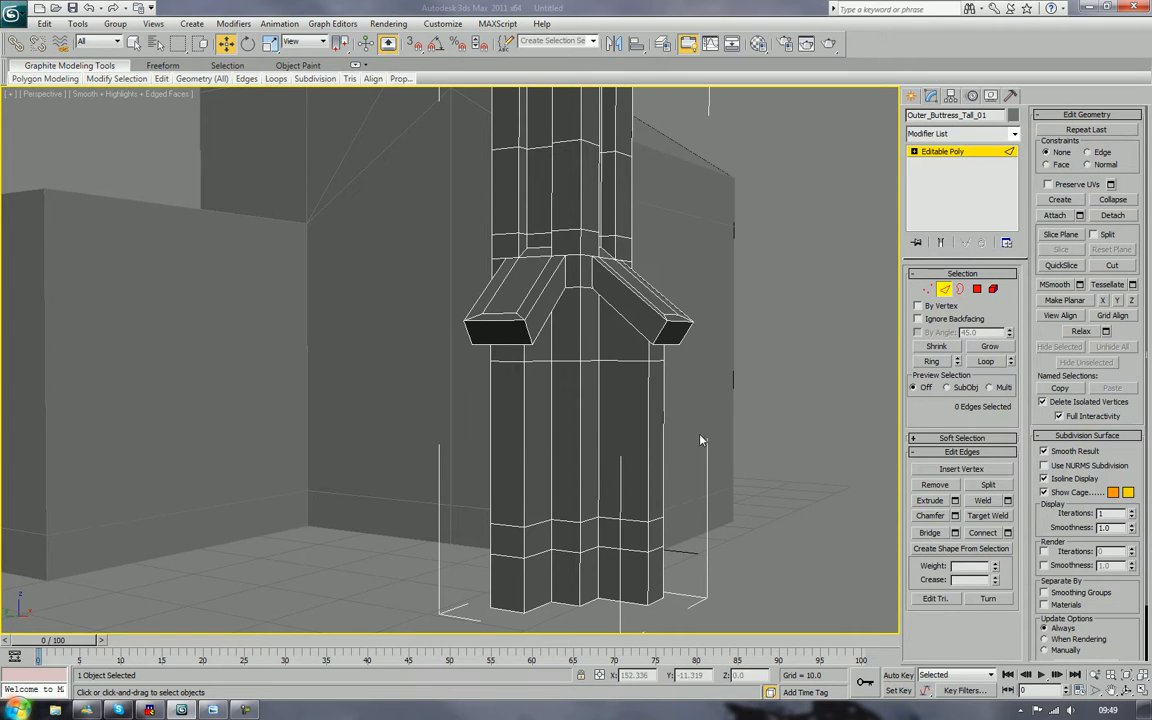
Step: Connect the vertical edges between the two lower shaft loops, and leave edge editing
drag(707, 439, 438, 447)
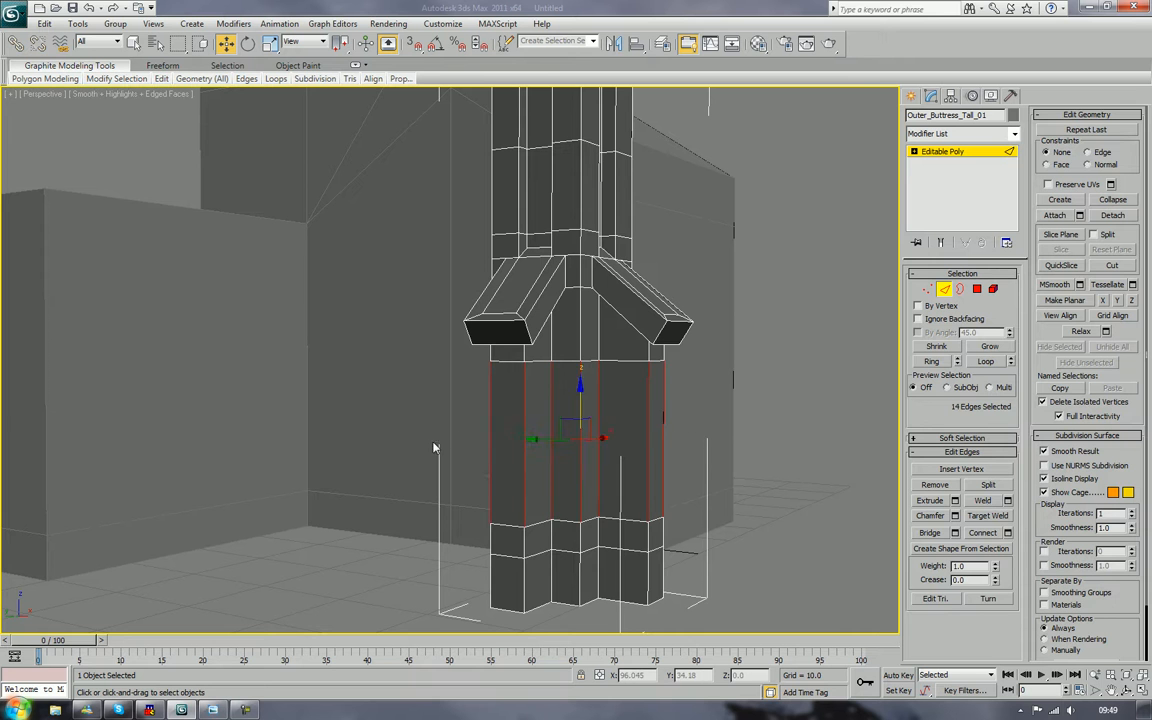
click(983, 534)
click(944, 289)
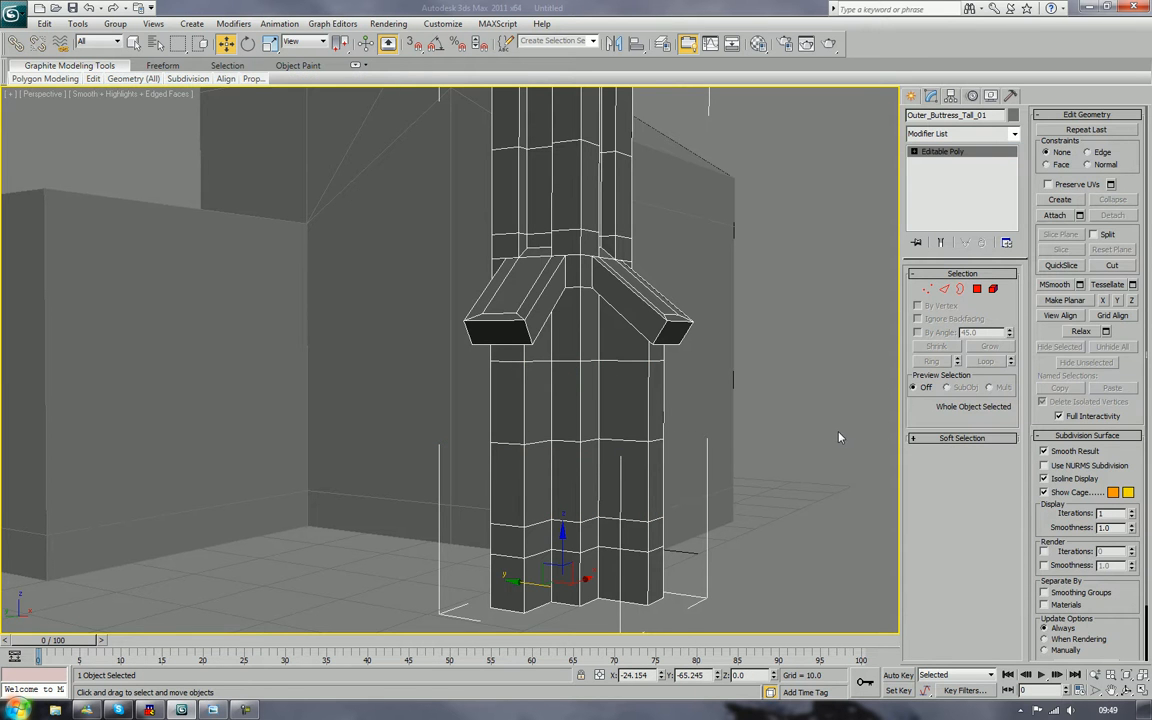
Step: Select the complete horizontal edge loop around the middle of the upper shaft
key(alt+q)
alt+middle_drag(898, 425, 793, 441)
scroll(804, 418, down, 2)
scroll(792, 440, up, 3)
middle_drag(806, 382, 663, 486)
scroll(779, 417, up, 5)
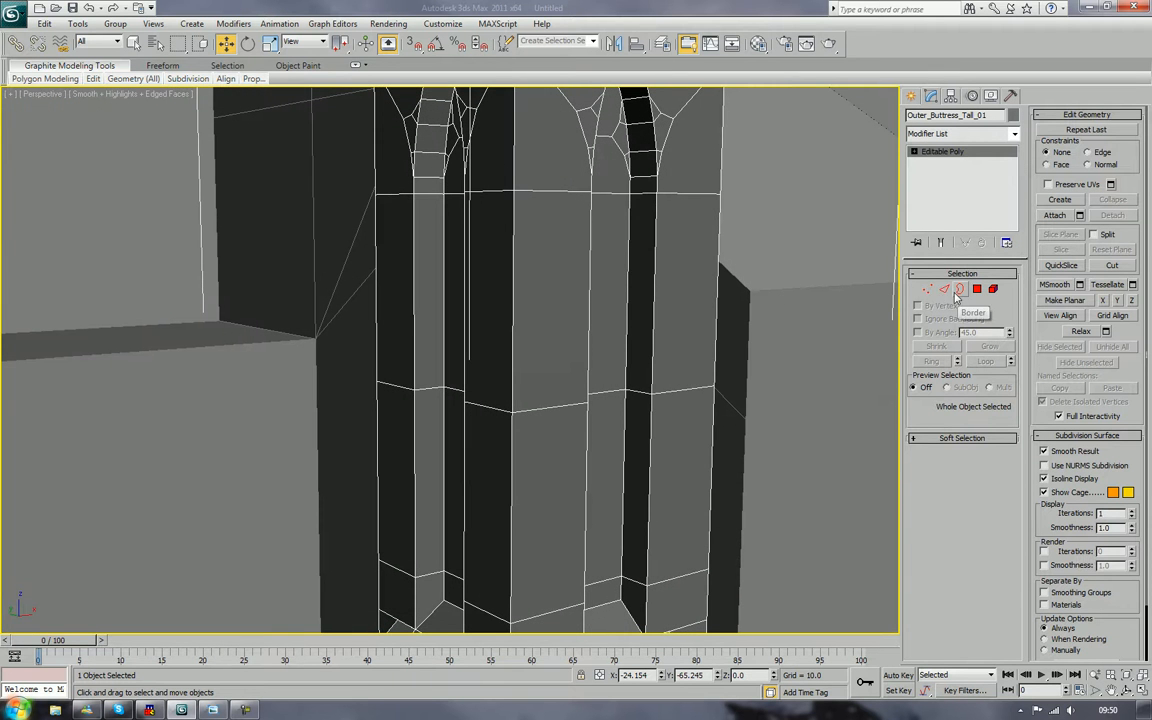
key(2)
double_click(712, 398)
click(680, 392)
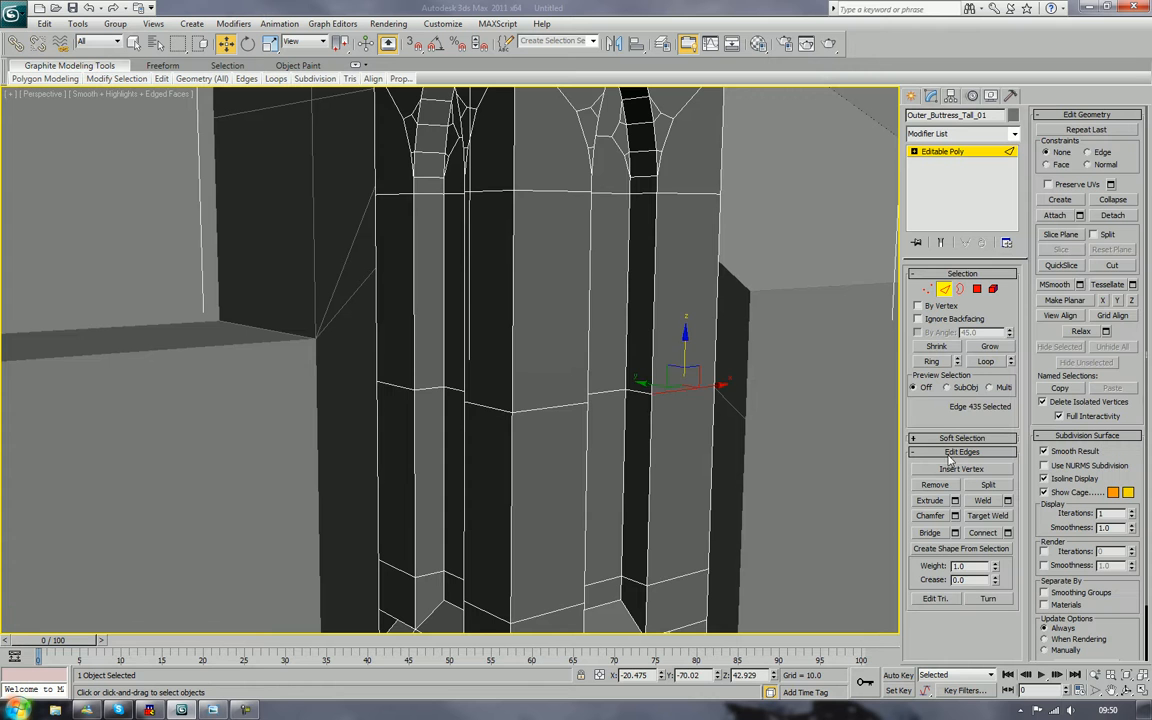
click(936, 362)
key(ctrl+z)
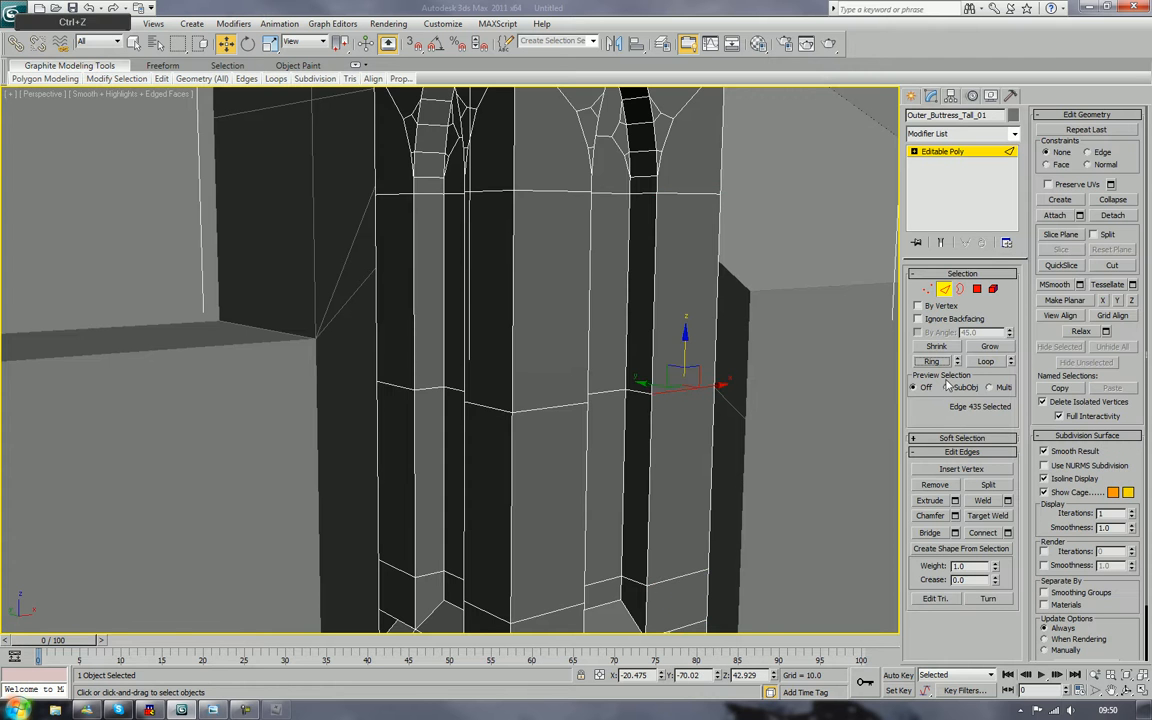
click(988, 363)
alt+middle_drag(805, 386, 803, 440)
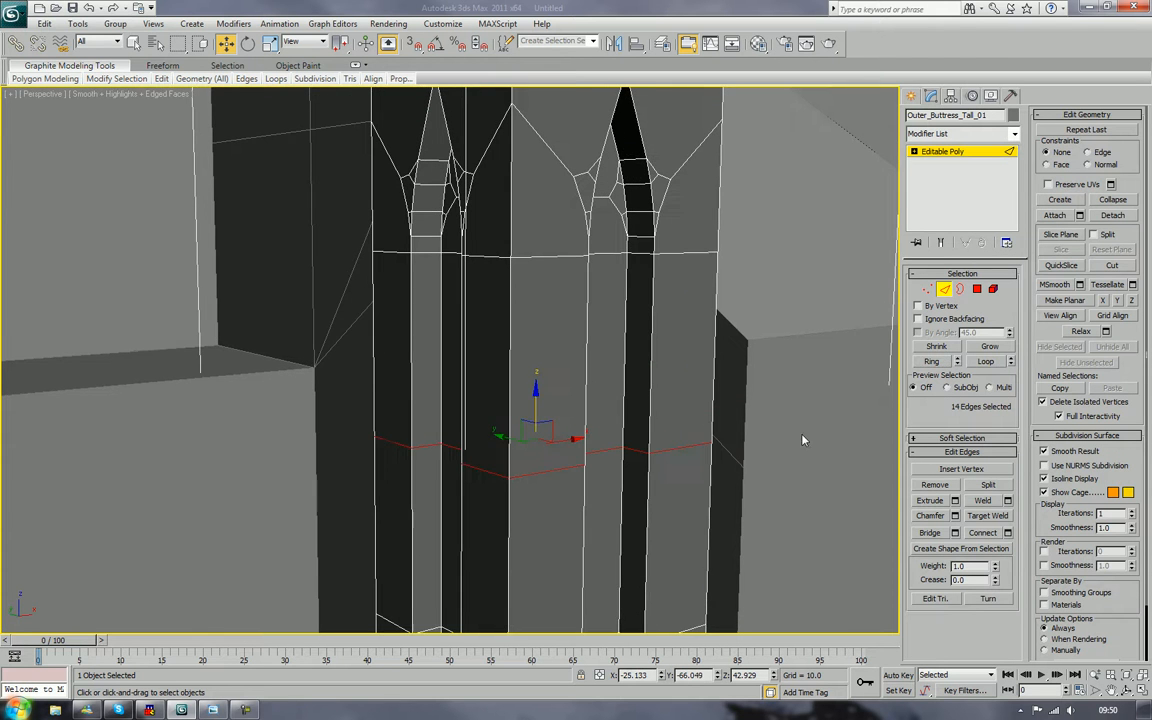
Step: Add the complete horizontal loops below the window recesses, above the sills, and the three along the lower shaft to the edge selection
ctrl+click(626, 230)
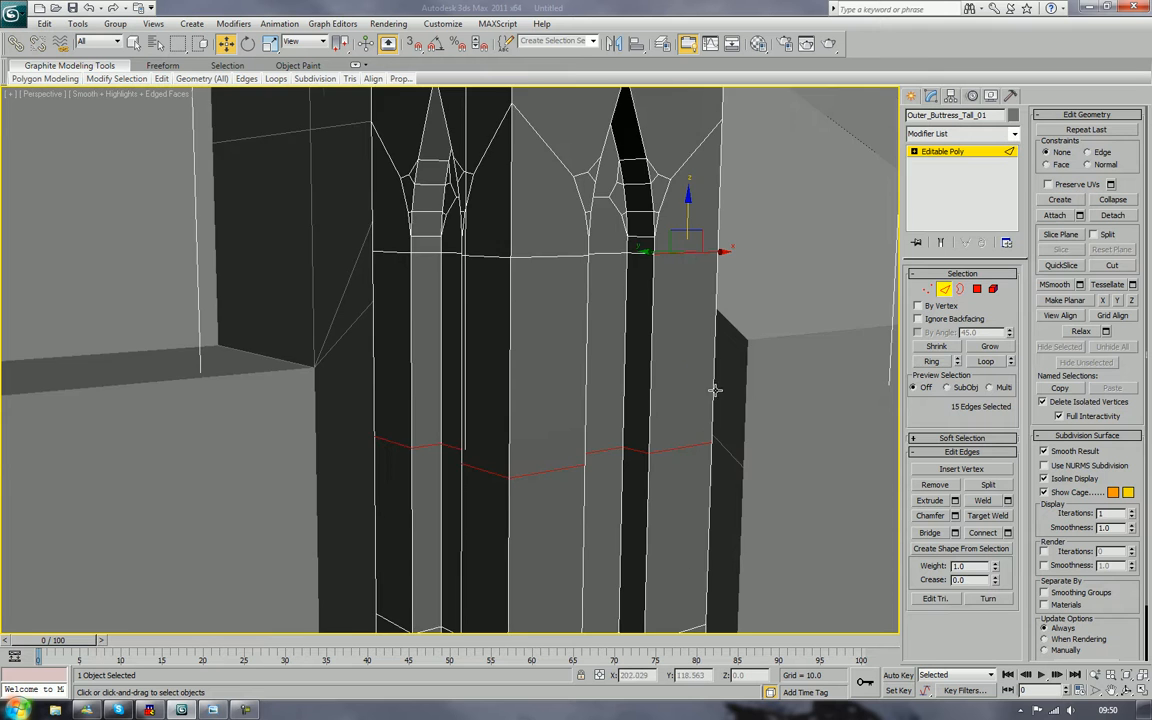
alt+middle_drag(712, 388, 745, 413)
ctrl+click(728, 483)
middle_drag(751, 573, 777, 283)
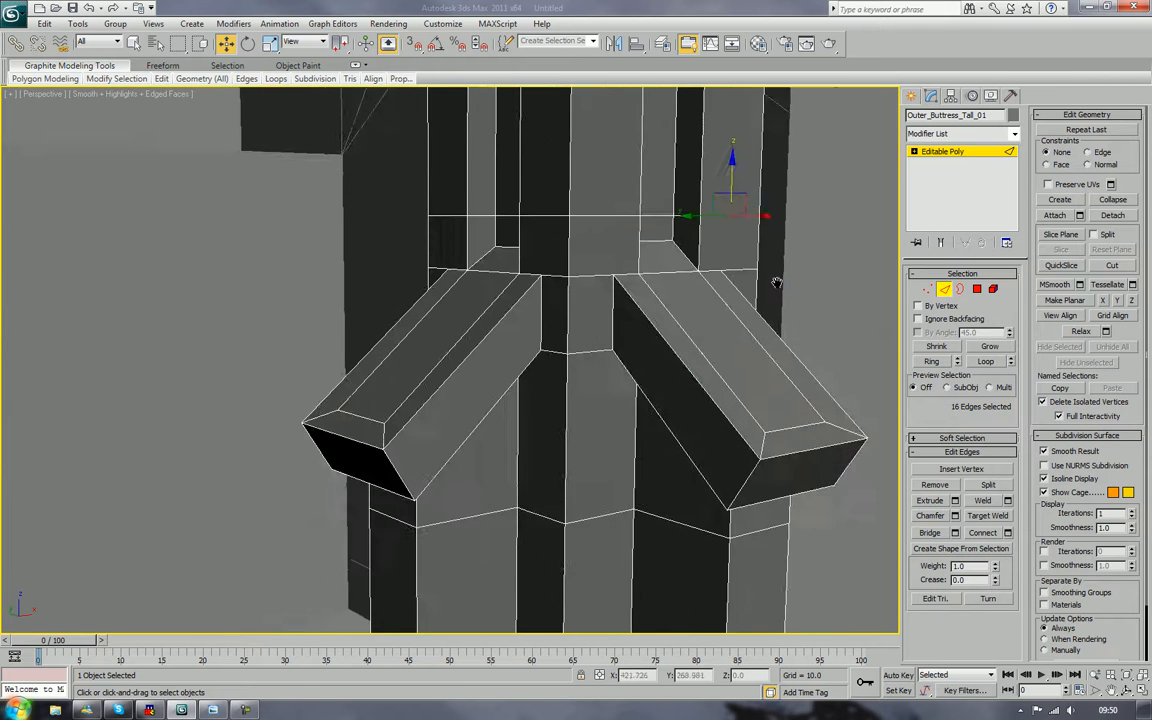
middle_drag(674, 497, 720, 400)
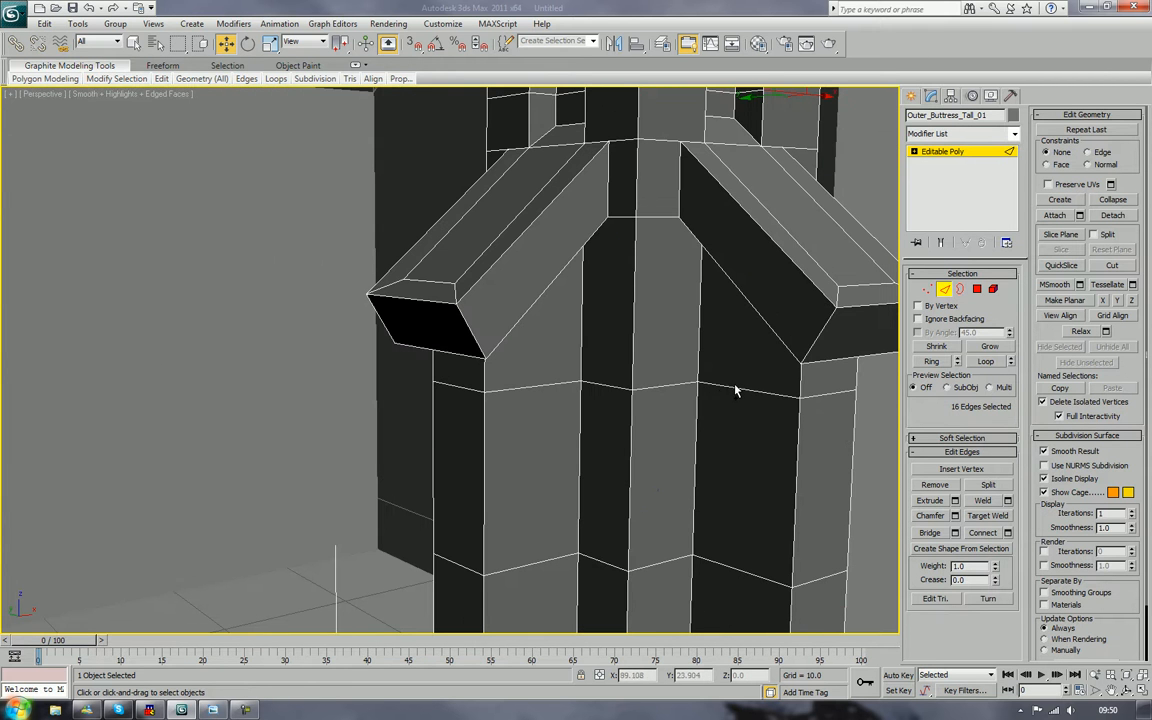
ctrl+click(733, 386)
ctrl+click(725, 564)
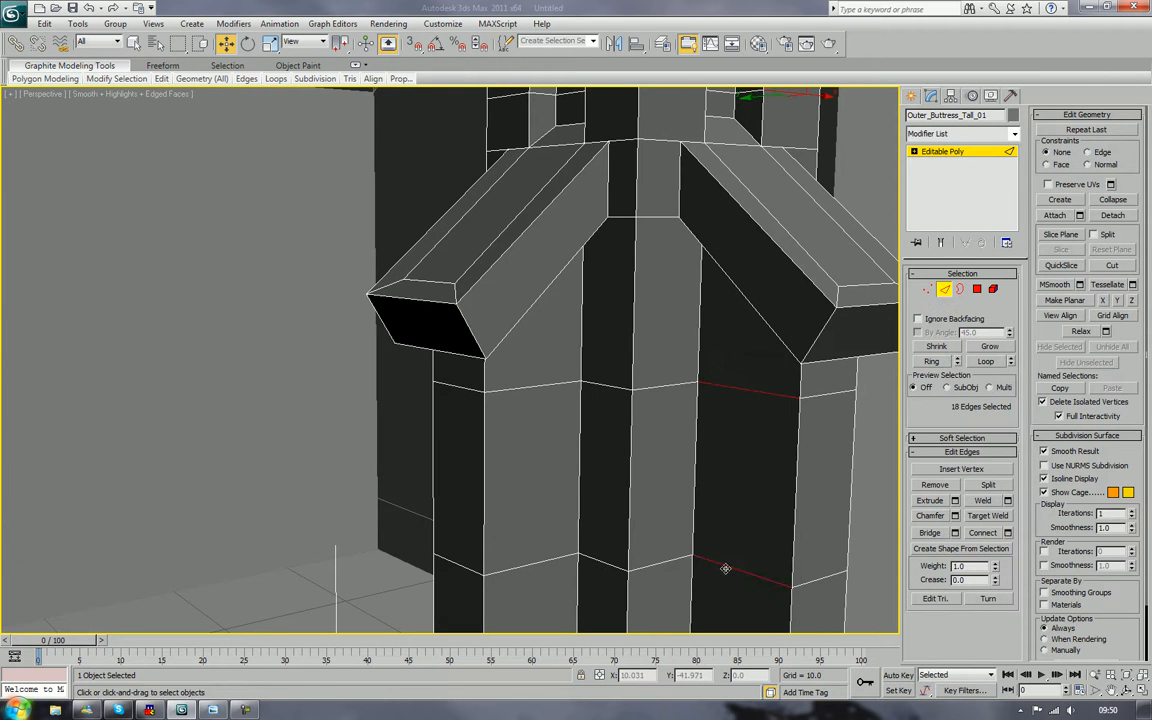
middle_drag(725, 566, 770, 477)
ctrl+click(767, 515)
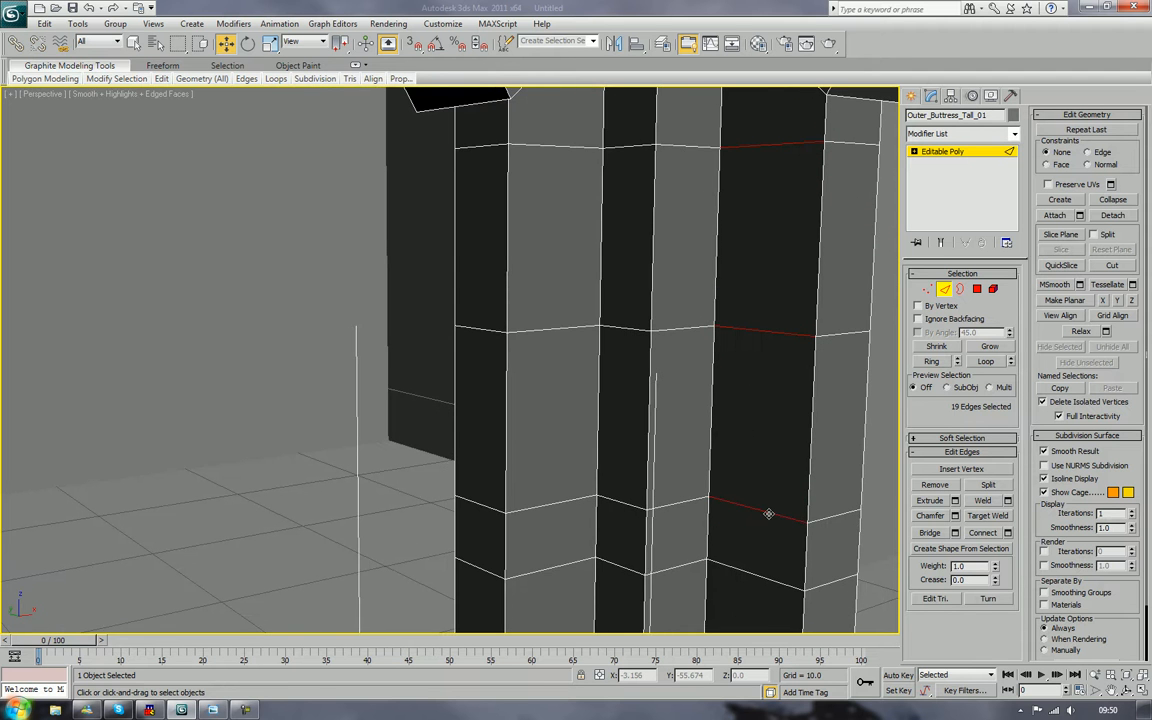
scroll(768, 514, down, 3)
middle_drag(797, 411, 798, 480)
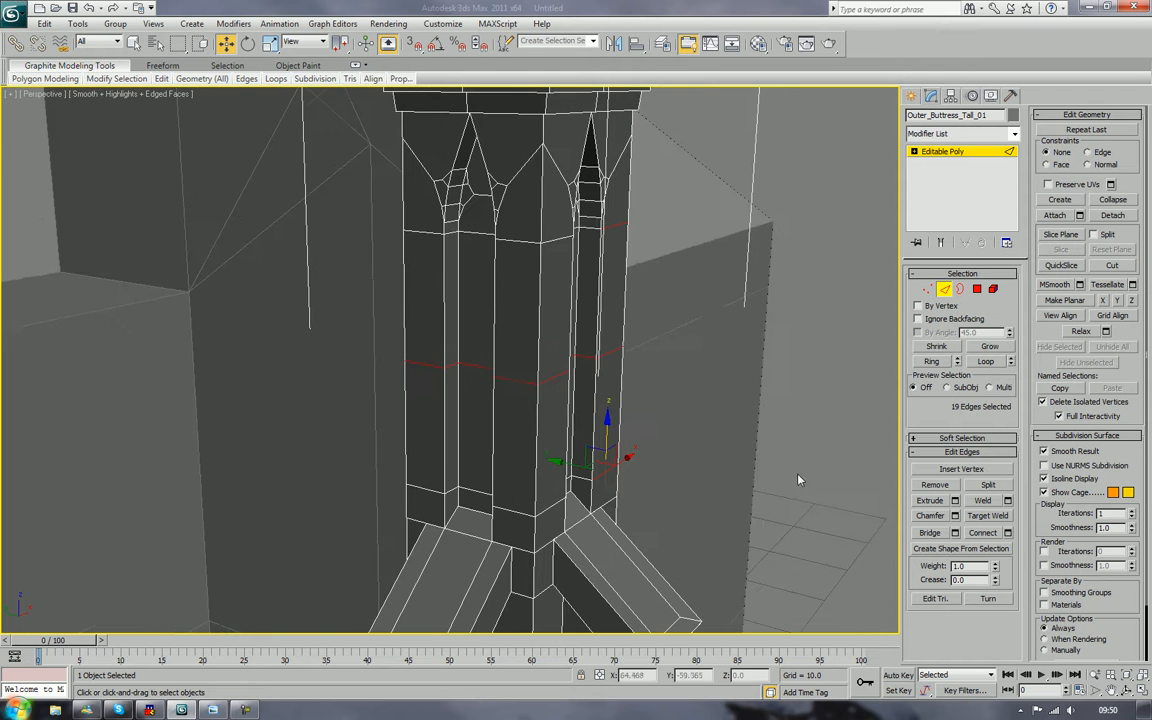
click(983, 362)
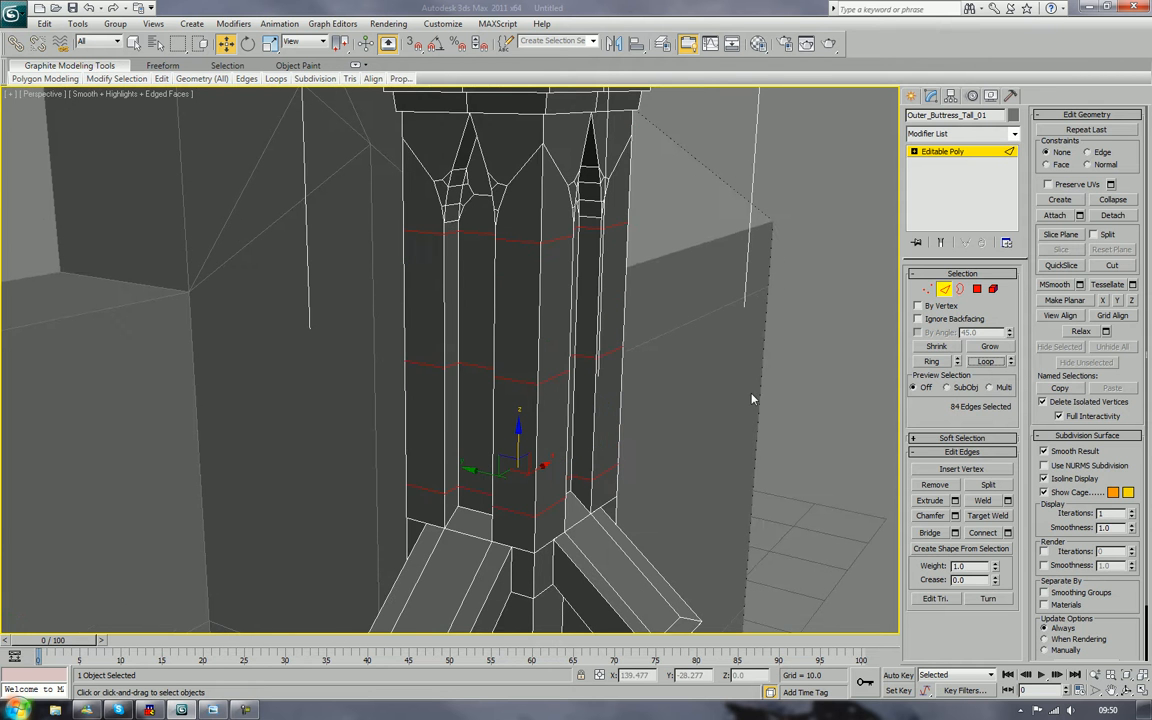
Step: Extrude the selected horizontal loops inward as thin grooves, with height -0.514 and width 0.11
alt+middle_drag(752, 399, 790, 196)
mouse_move(748, 241)
alt+middle_down()
mouse_move(774, 208)
mouse_move(653, 221)
mouse_move(694, 244)
mouse_move(729, 238)
alt+middle_up()
scroll(670, 342, up, 2)
middle_drag(657, 225, 591, 417)
scroll(670, 343, up, 5)
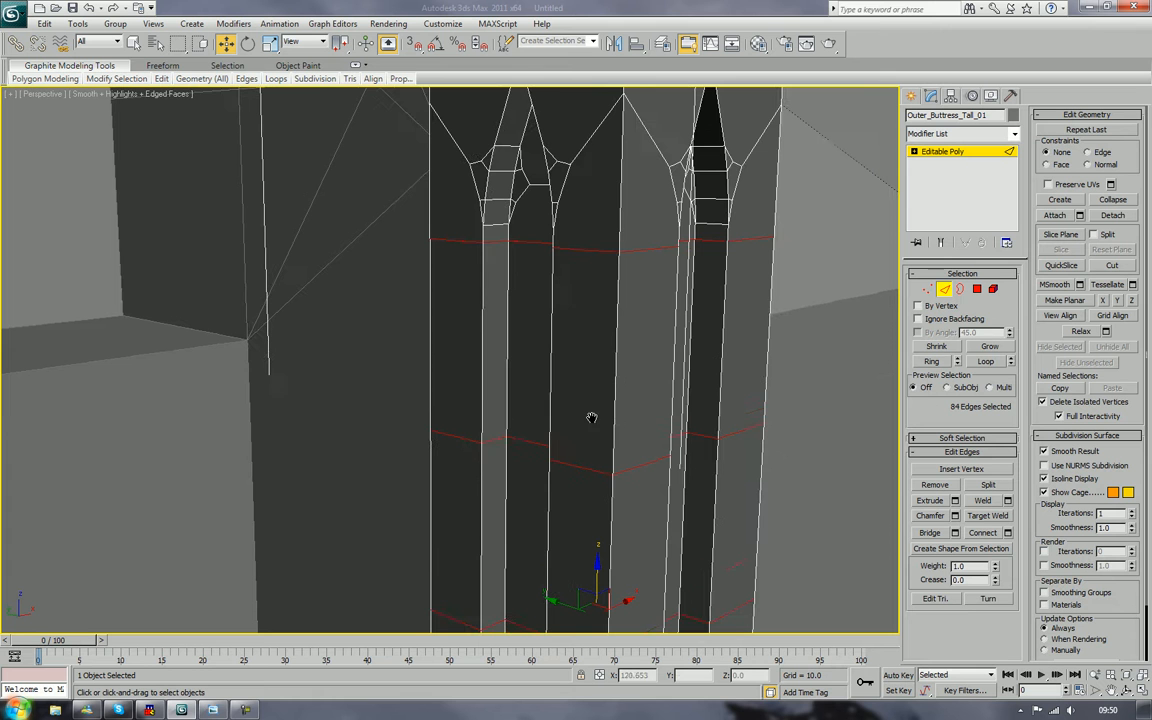
click(955, 500)
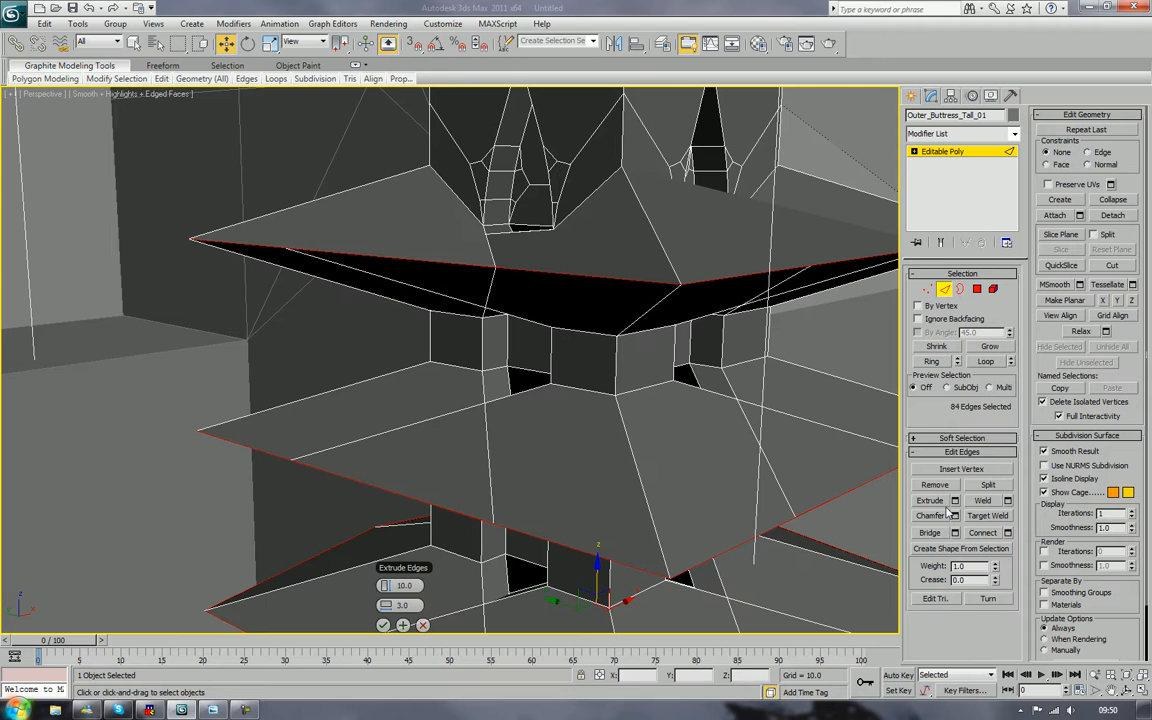
drag(398, 574, 307, 404)
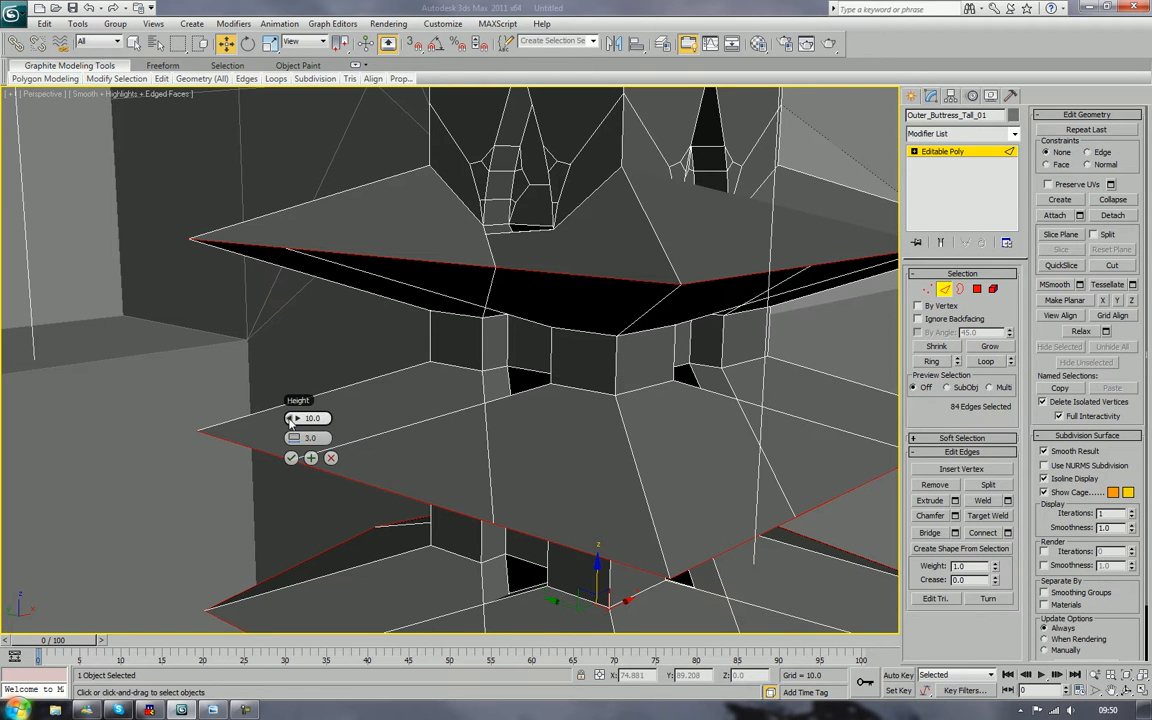
mouse_move(291, 418)
mouse_down()
mouse_move(263, 446)
mouse_move(297, 436)
mouse_up()
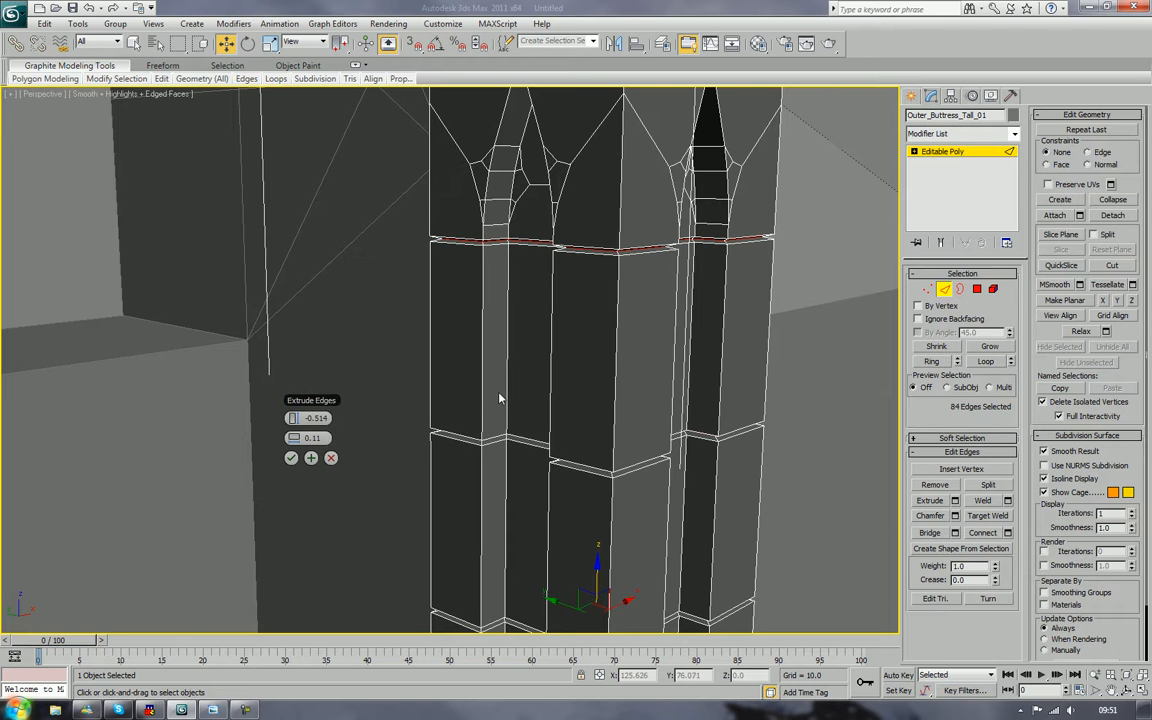
Step: Make the grooves shallower by setting the extrude height to -0.281, and apply the extrusion
alt+middle_drag(501, 405, 507, 535)
scroll(589, 424, up, 4)
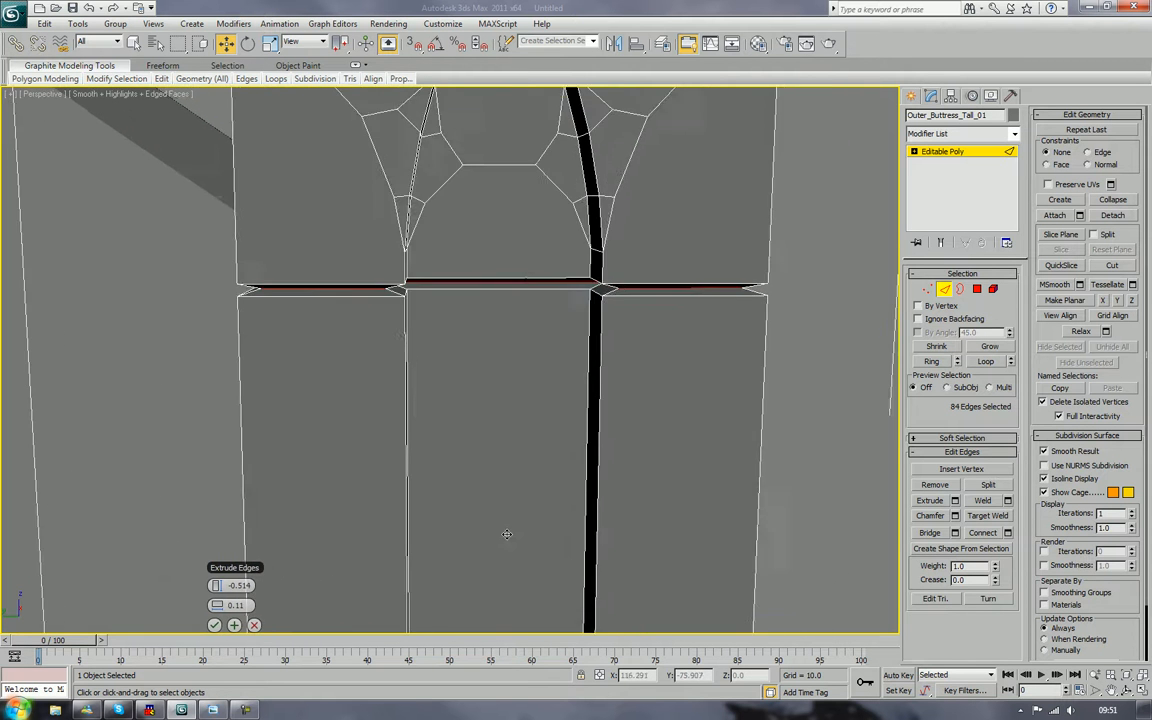
scroll(507, 534, up, 2)
middle_drag(523, 452, 613, 471)
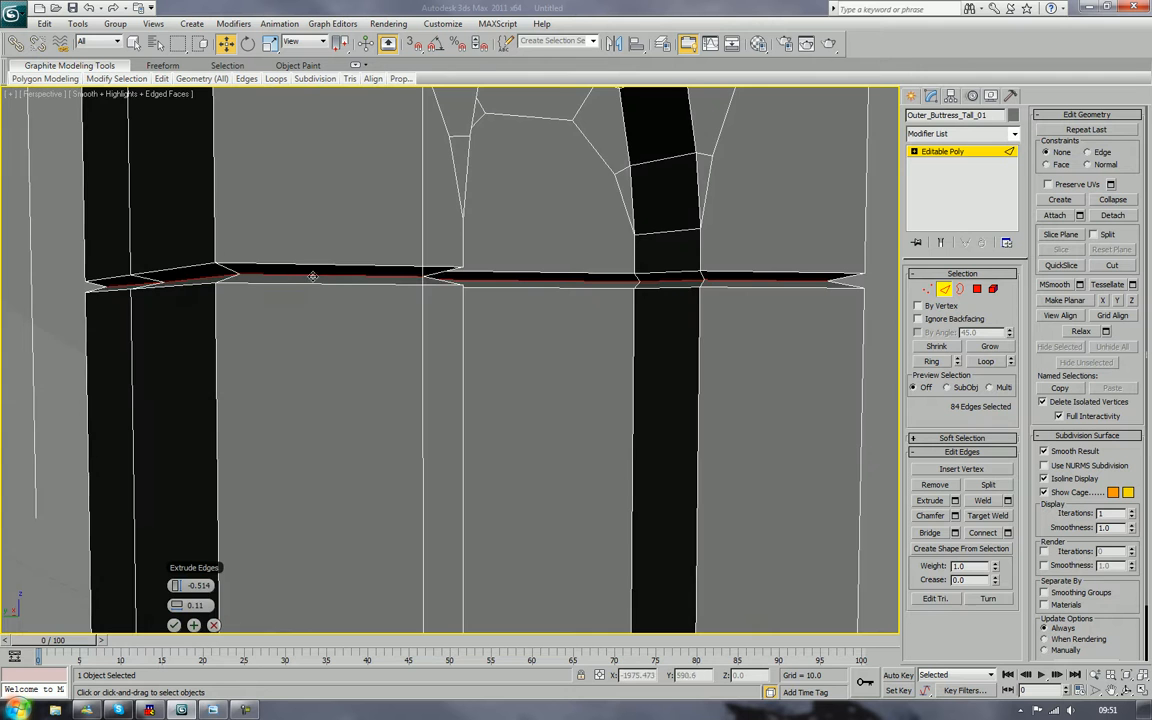
alt+middle_drag(320, 316, 318, 318)
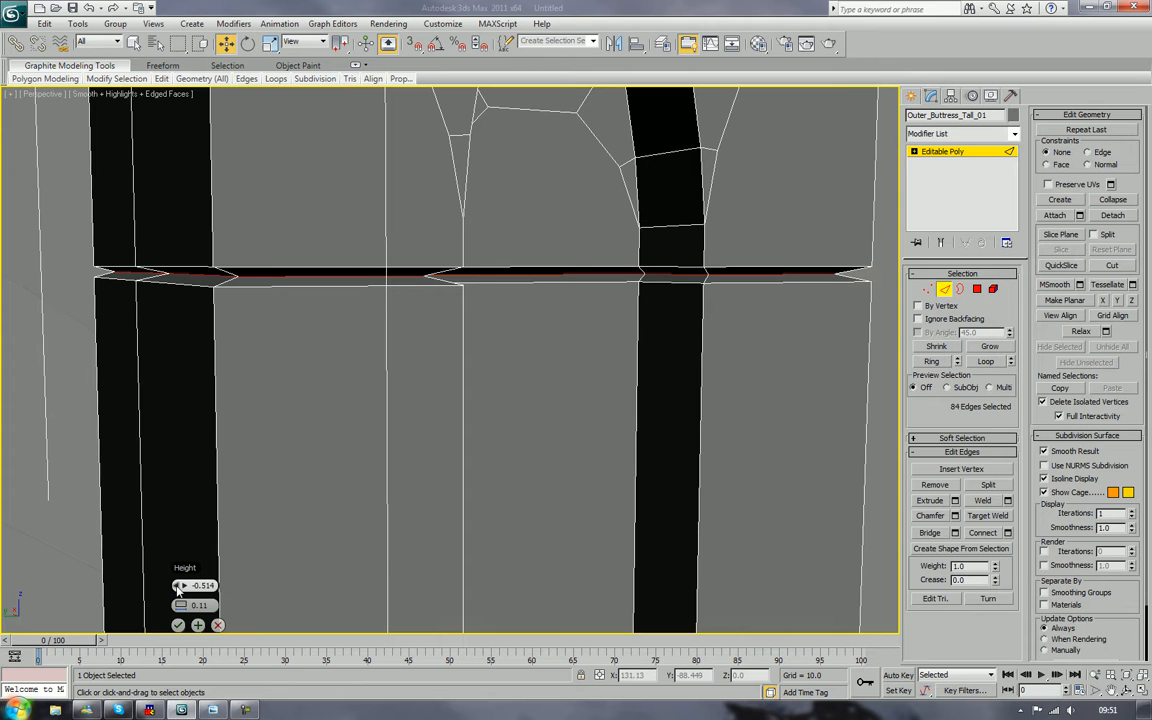
drag(179, 585, 181, 588)
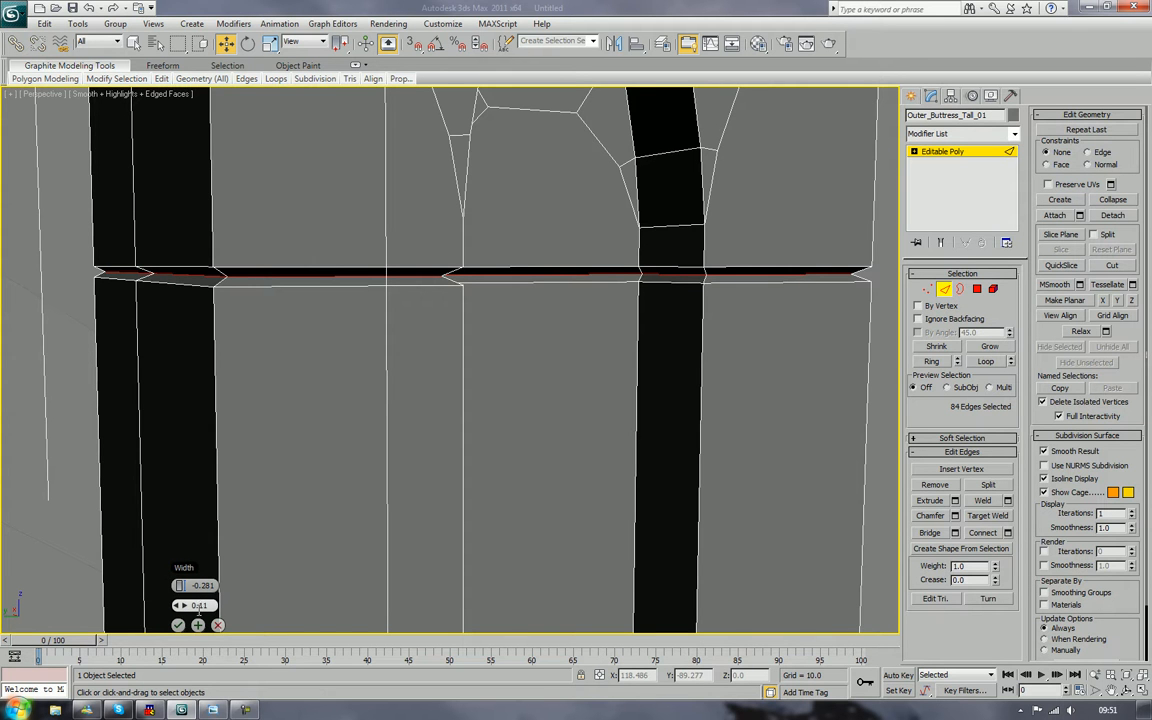
click(178, 626)
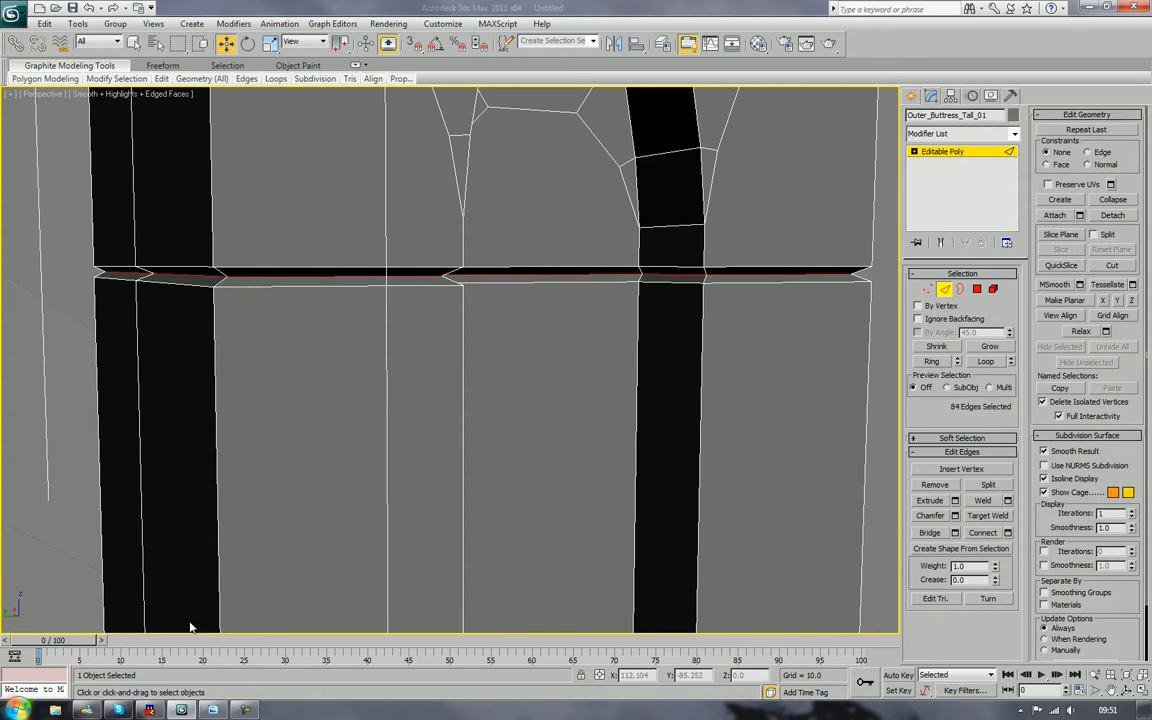
Step: Start chamfering the grooves' inner edges with an amount of 0.11 and one segment
click(955, 515)
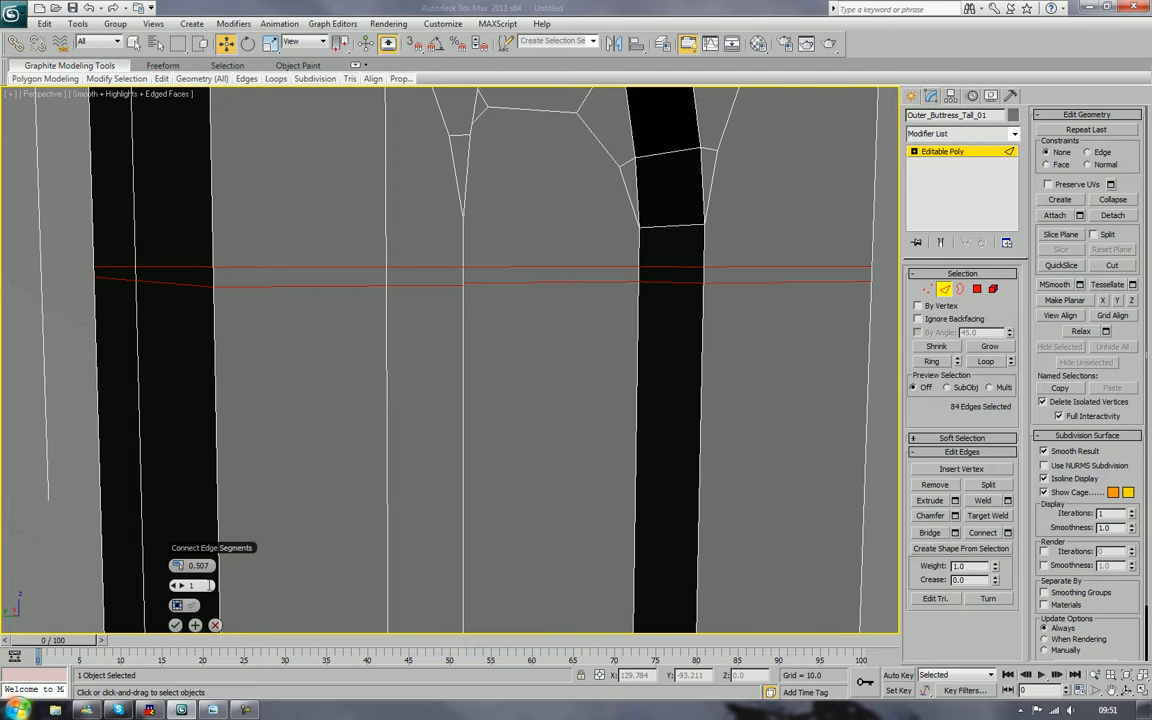
text(11)
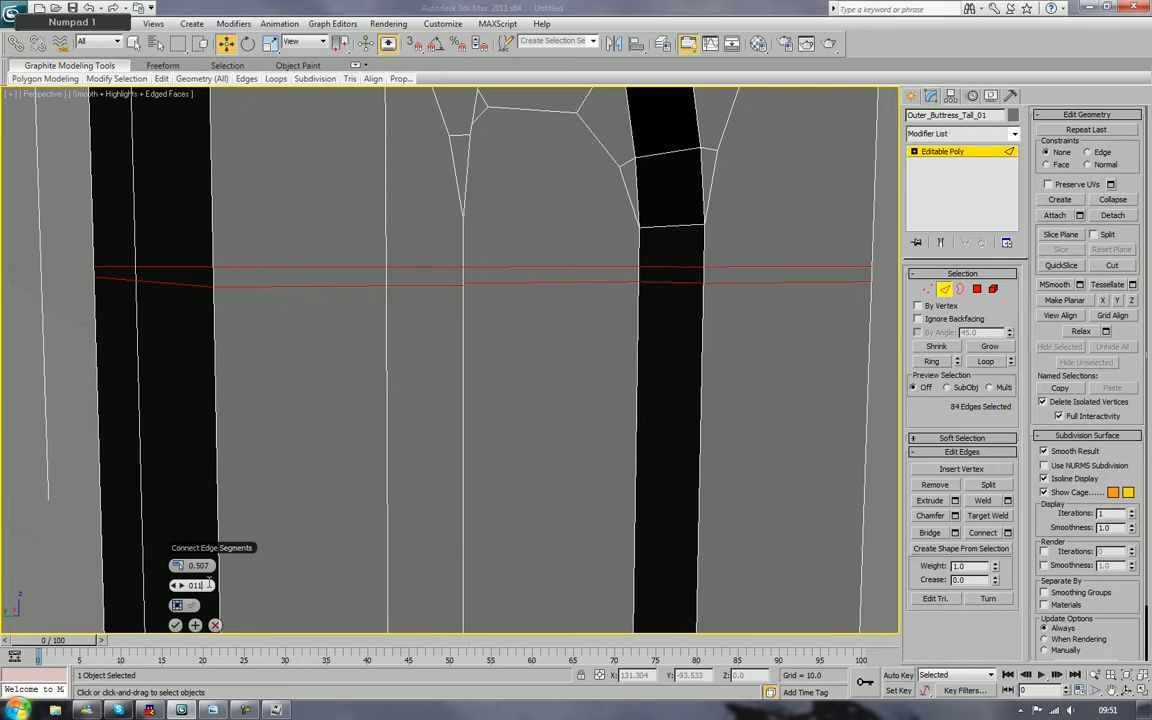
key(Return)
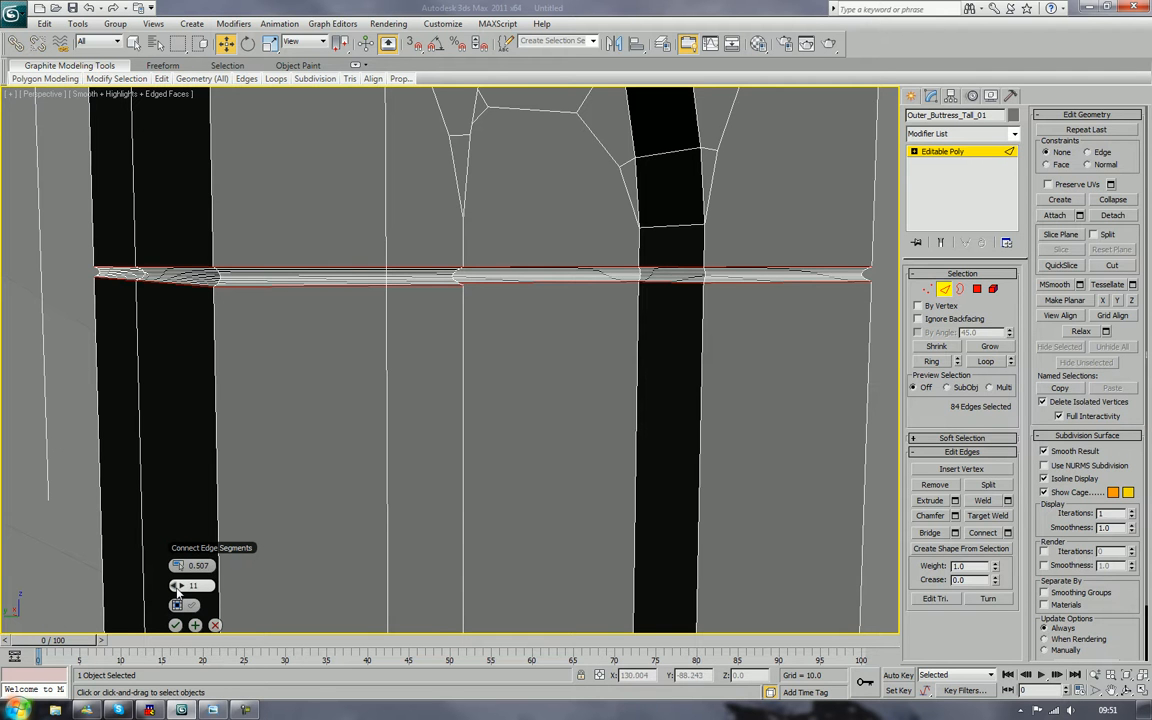
drag(178, 588, 130, 581)
click(199, 566)
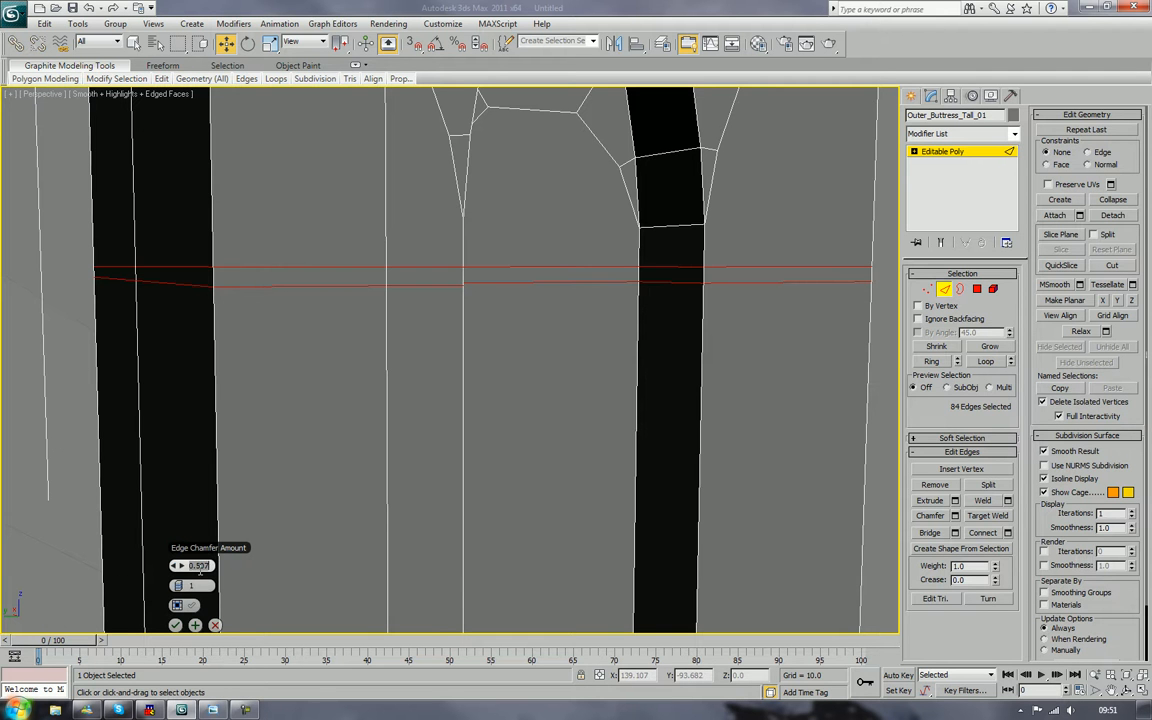
text(0.1)
key(Tab)
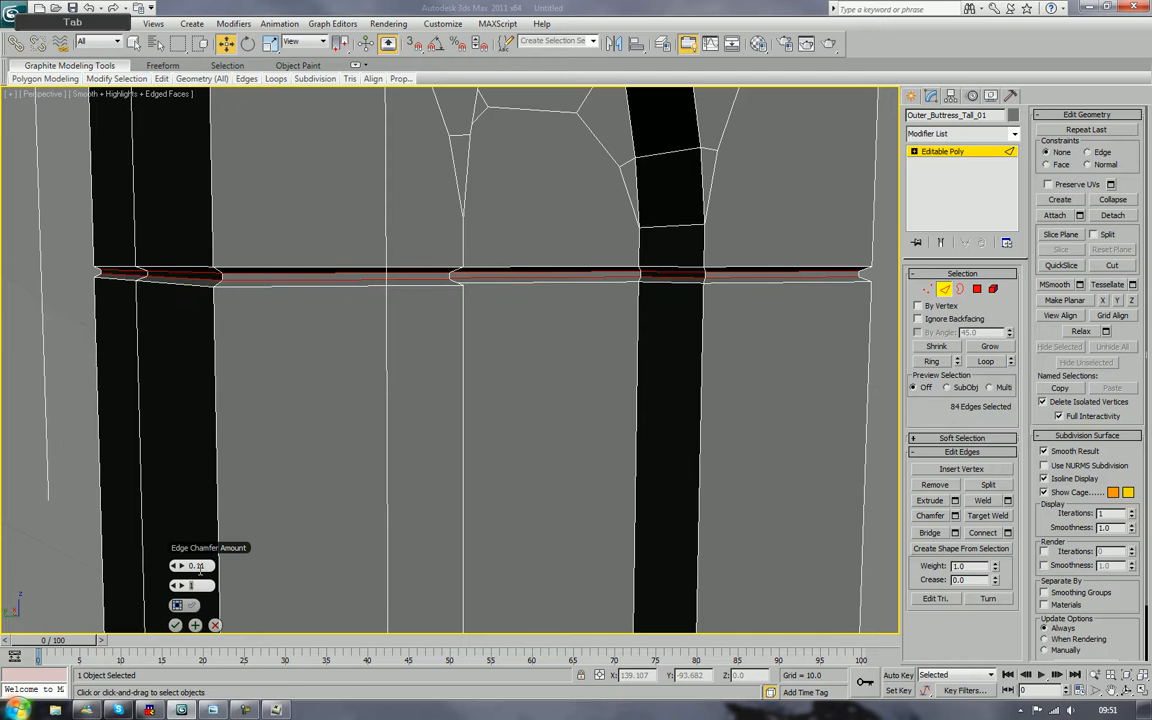
Step: Widen the groove floors by setting the chamfer amount to 0.19, and apply the chamfer
alt+middle_drag(402, 482, 366, 491)
scroll(366, 491, down, 4)
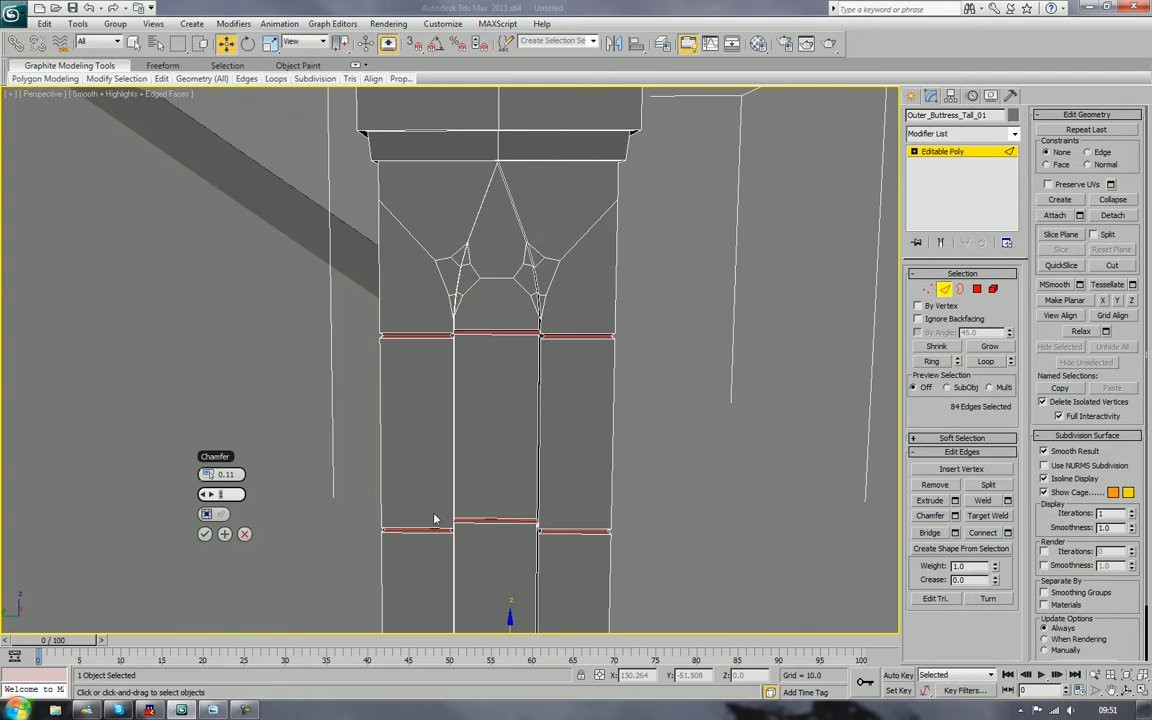
alt+middle_drag(434, 519, 487, 517)
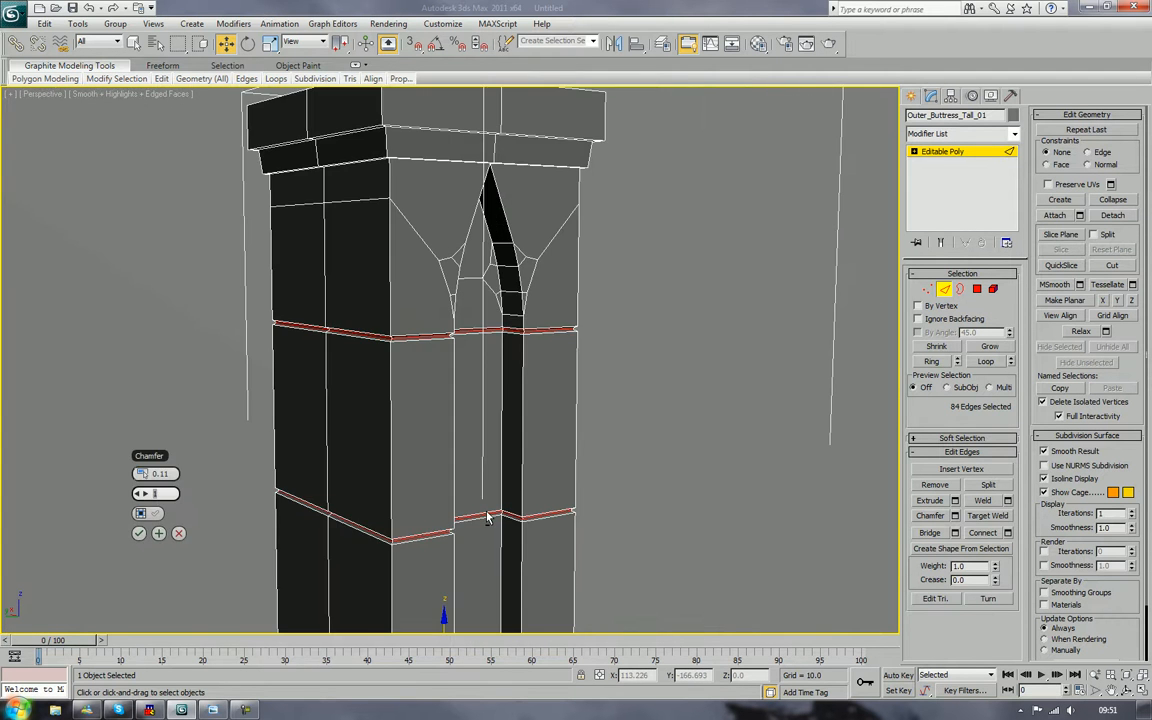
scroll(487, 517, up, 5)
mouse_move(411, 514)
middle_down()
mouse_move(579, 442)
mouse_move(433, 517)
middle_up()
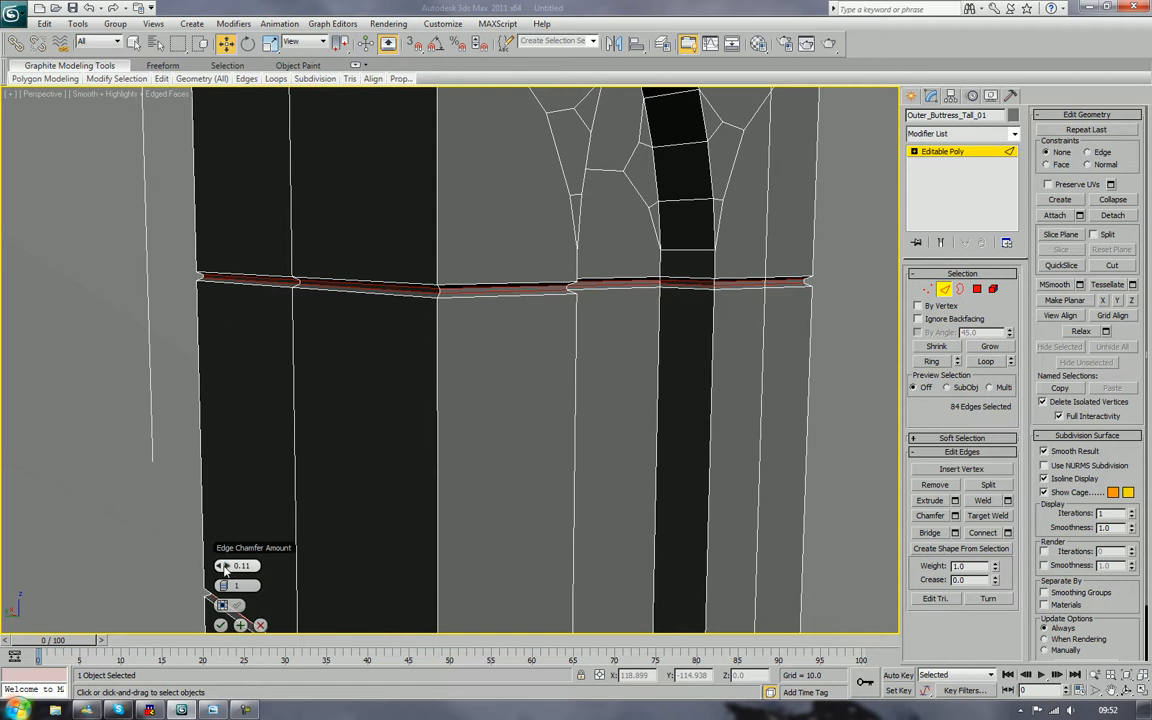
drag(222, 566, 226, 564)
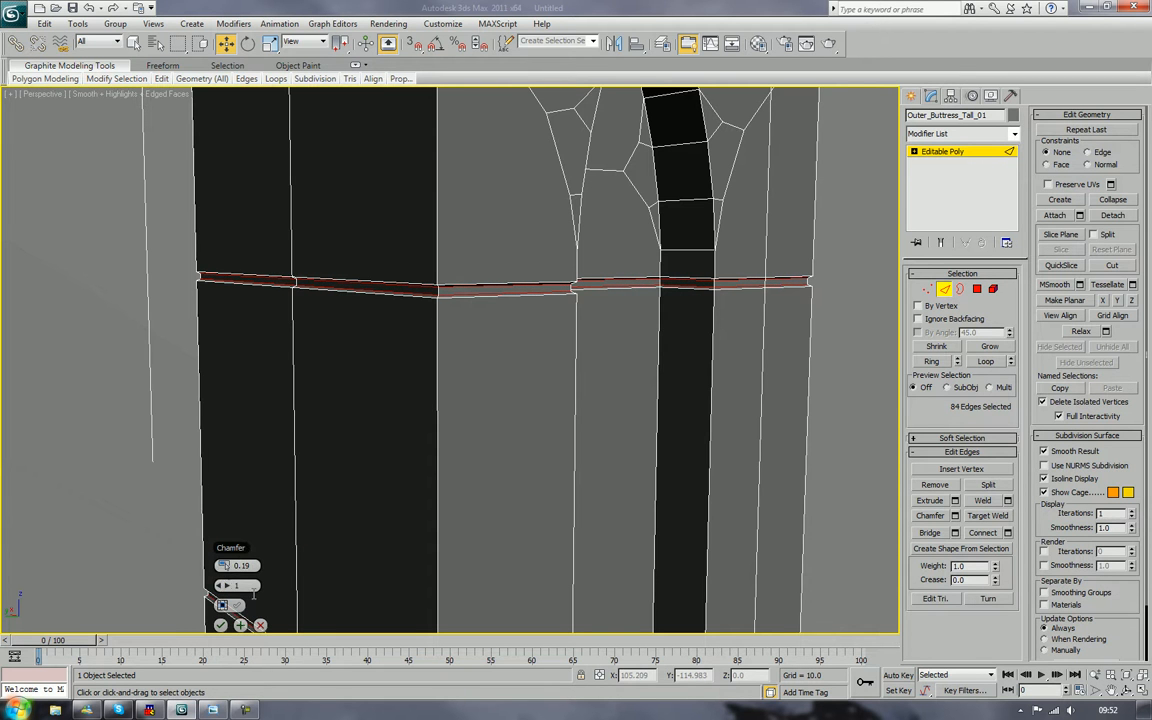
click(220, 625)
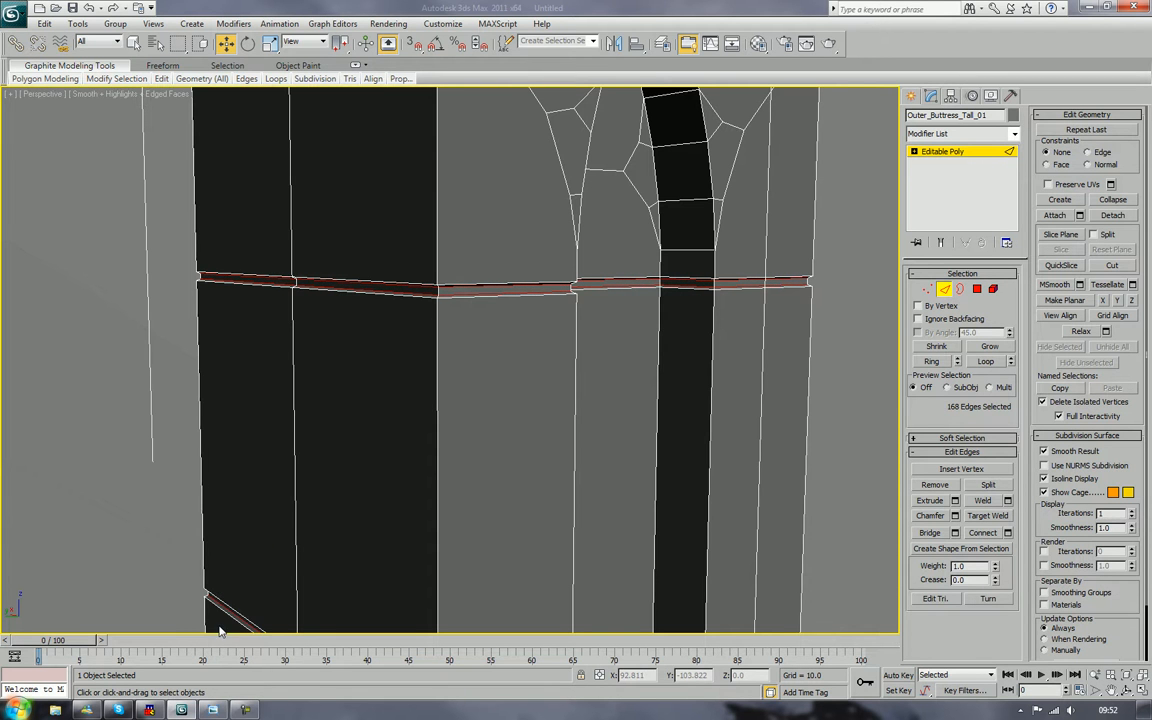
Step: Leave edge editing, deselect the buttress, and examine the grooves with the edge display temporarily off
click(947, 290)
click(866, 366)
scroll(866, 366, down, 4)
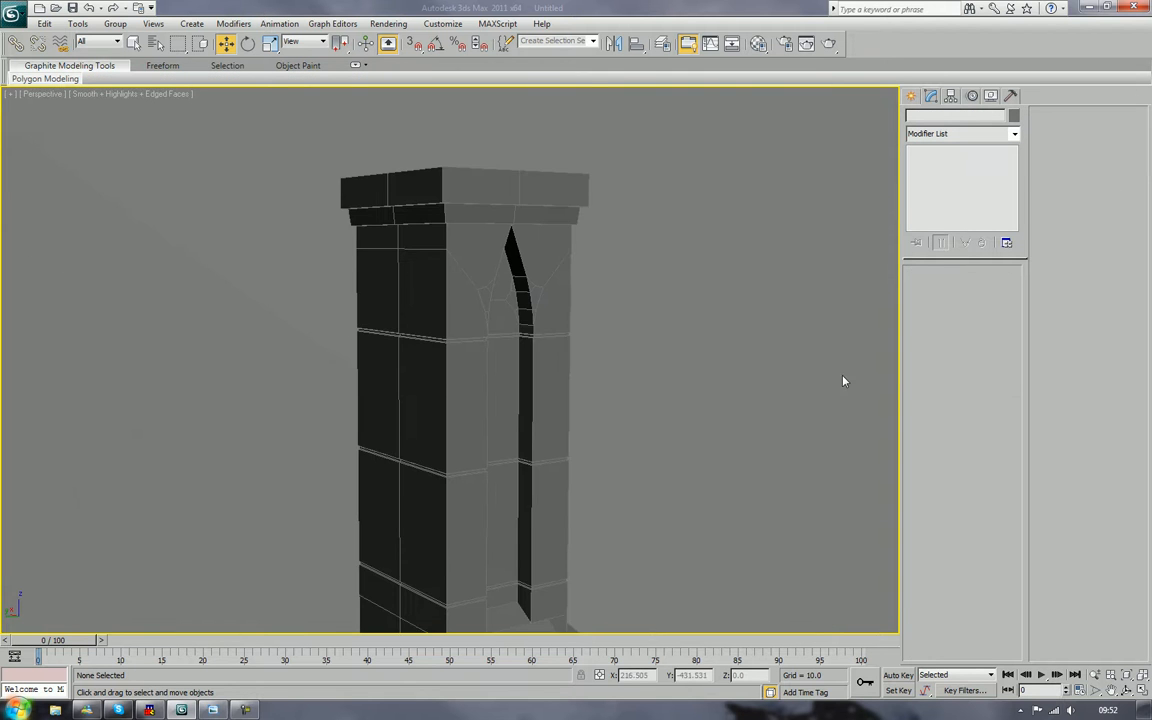
middle_drag(843, 376, 833, 279)
key(F4)
scroll(812, 364, down, 5)
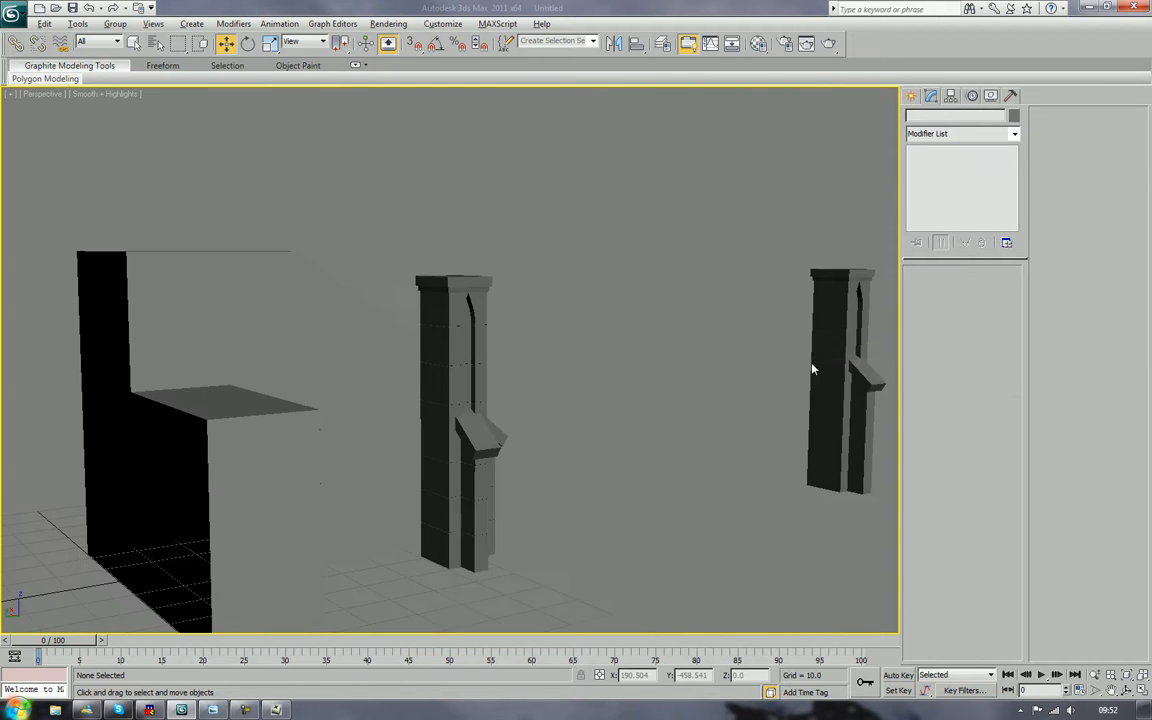
alt+middle_drag(812, 370, 761, 327)
scroll(735, 391, up, 4)
scroll(776, 311, down, 3)
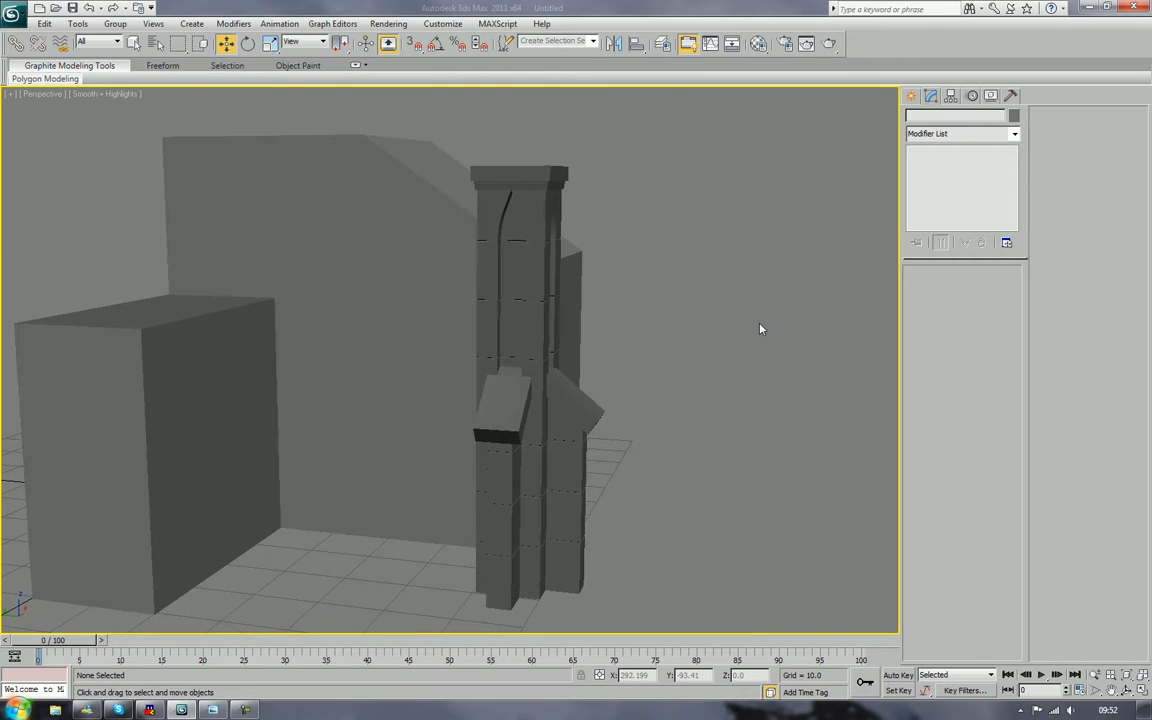
key(F4)
Step: Chamfer the four short side edges on the outer end faces of the buttress's two sloped sills
alt+middle_drag(717, 383, 697, 365)
scroll(697, 365, up, 4)
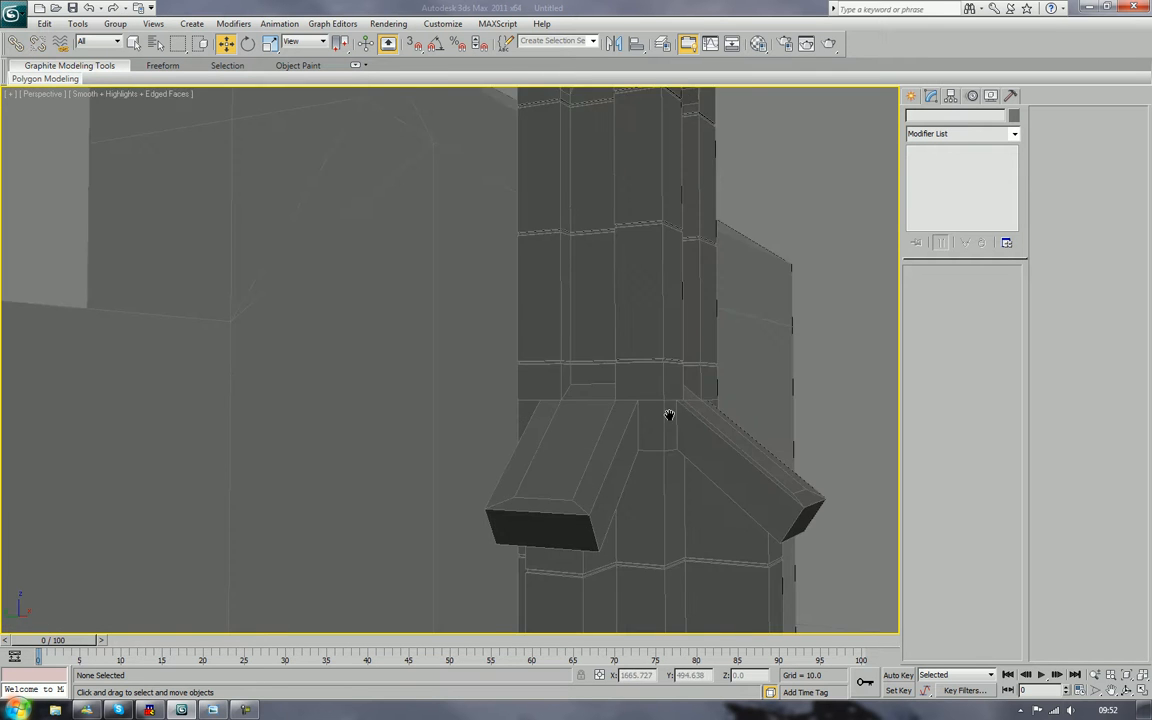
middle_drag(669, 414, 635, 352)
click(635, 352)
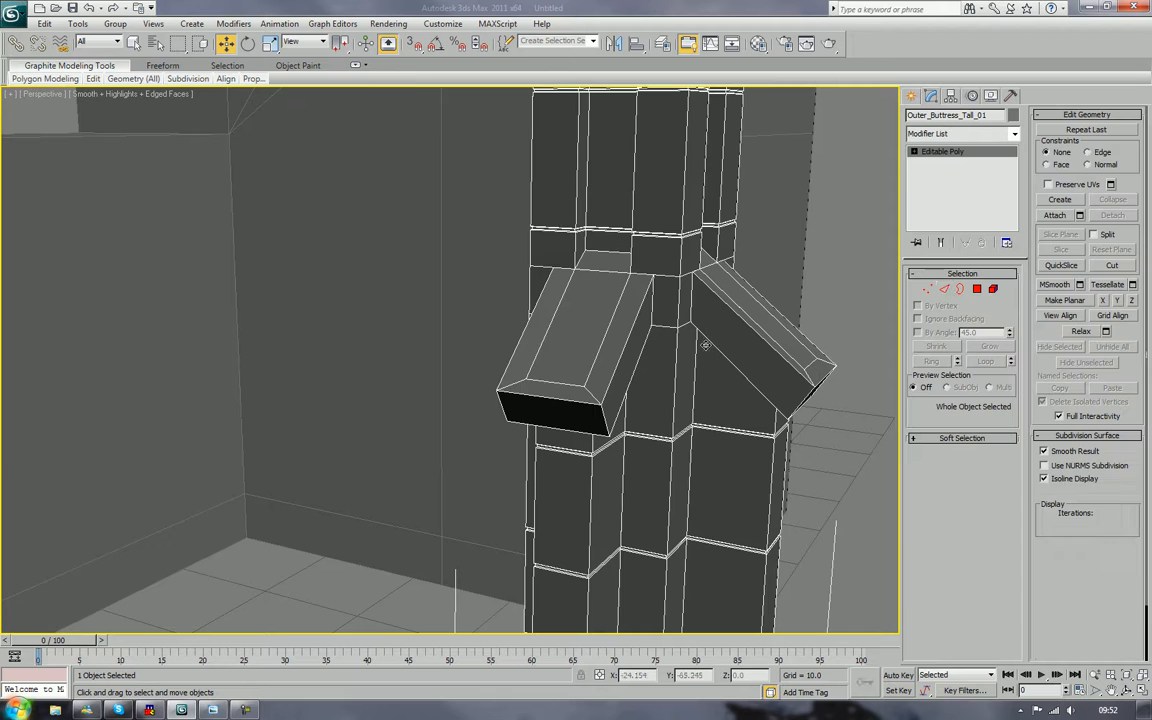
click(945, 289)
click(606, 421)
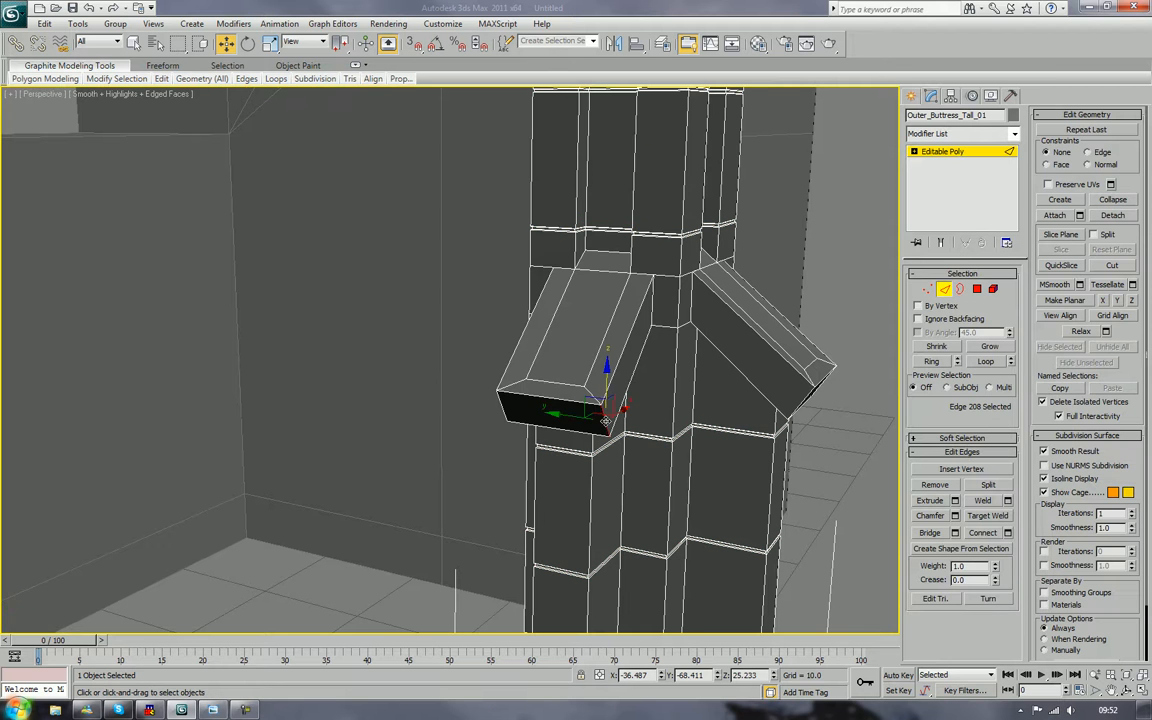
ctrl+click(500, 407)
alt+middle_drag(637, 372, 703, 381)
ctrl+click(795, 358)
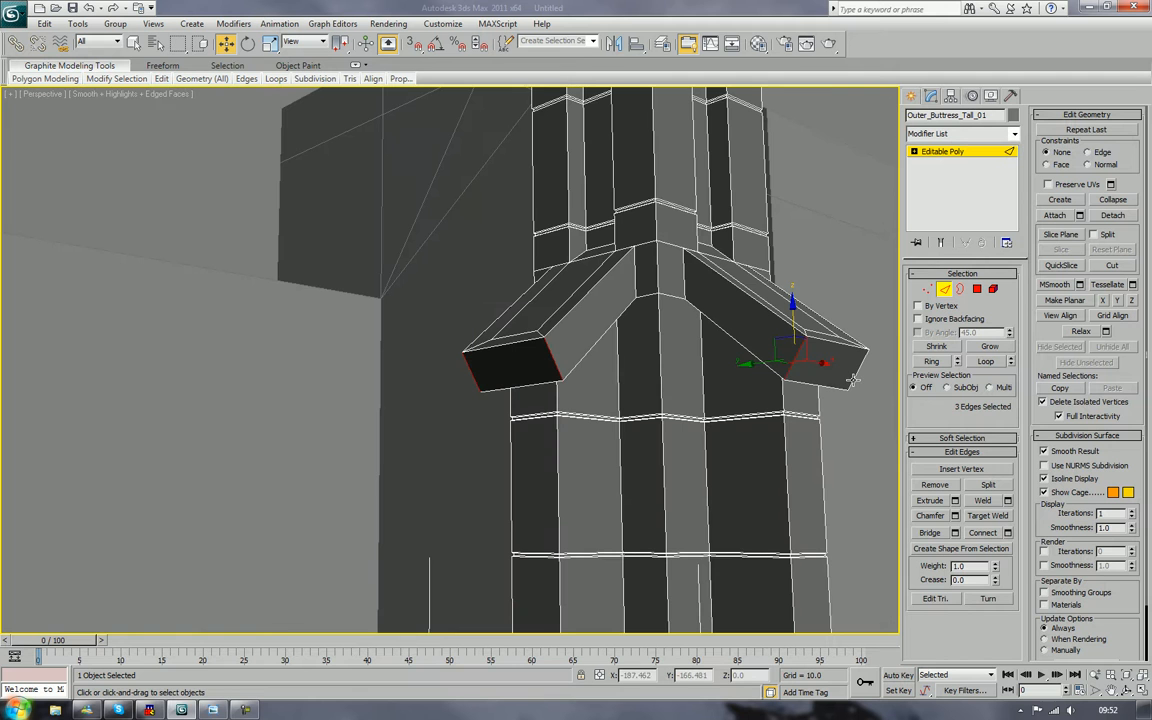
click(932, 515)
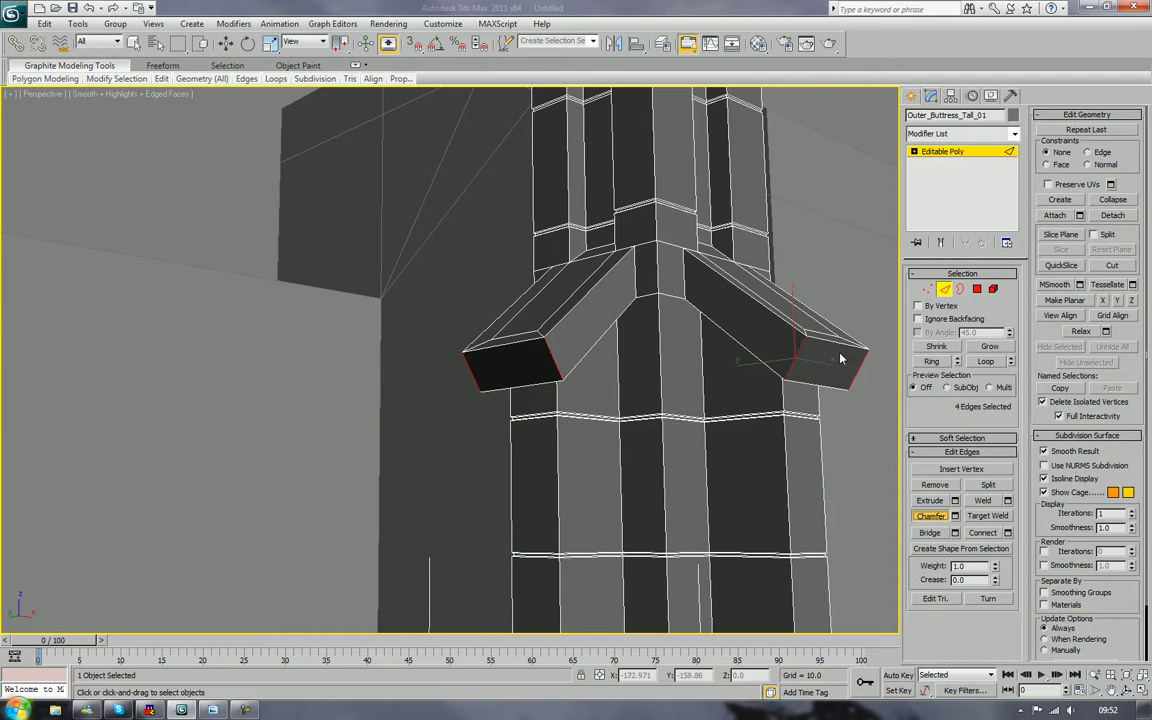
drag(797, 350, 797, 348)
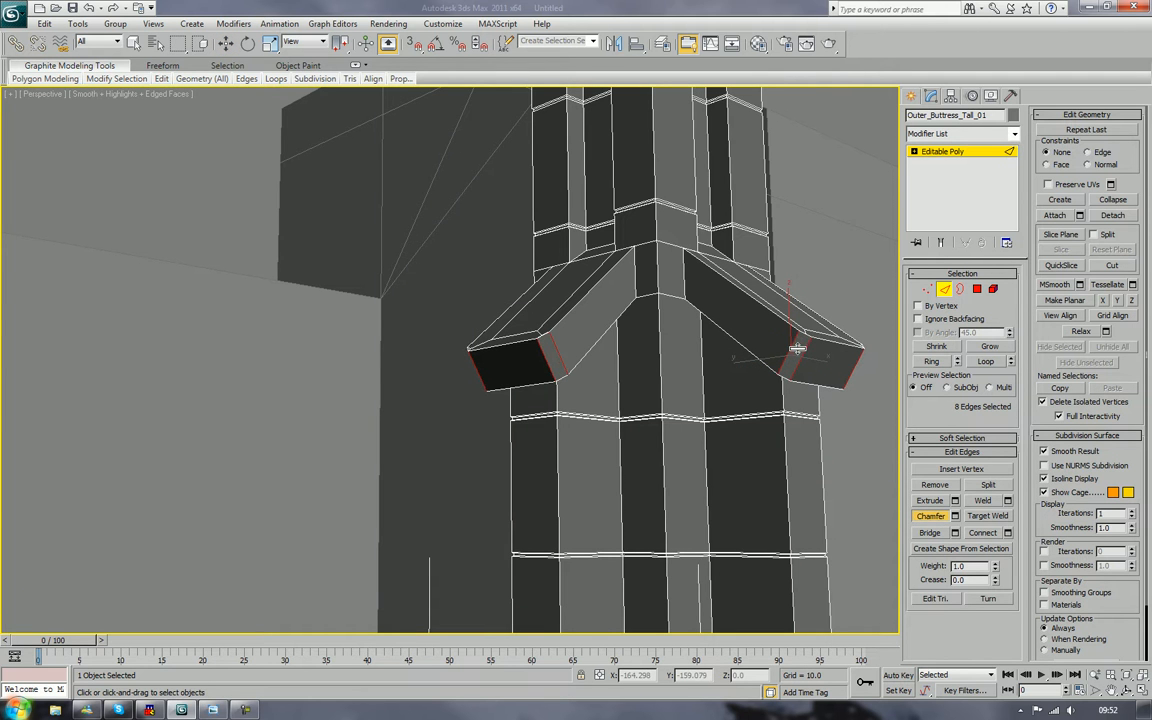
Step: Clear the edge selection and examine the buttress's grooves and sills with the edge display temporarily off
click(215, 239)
scroll(215, 239, down, 5)
alt+middle_drag(268, 236, 410, 285)
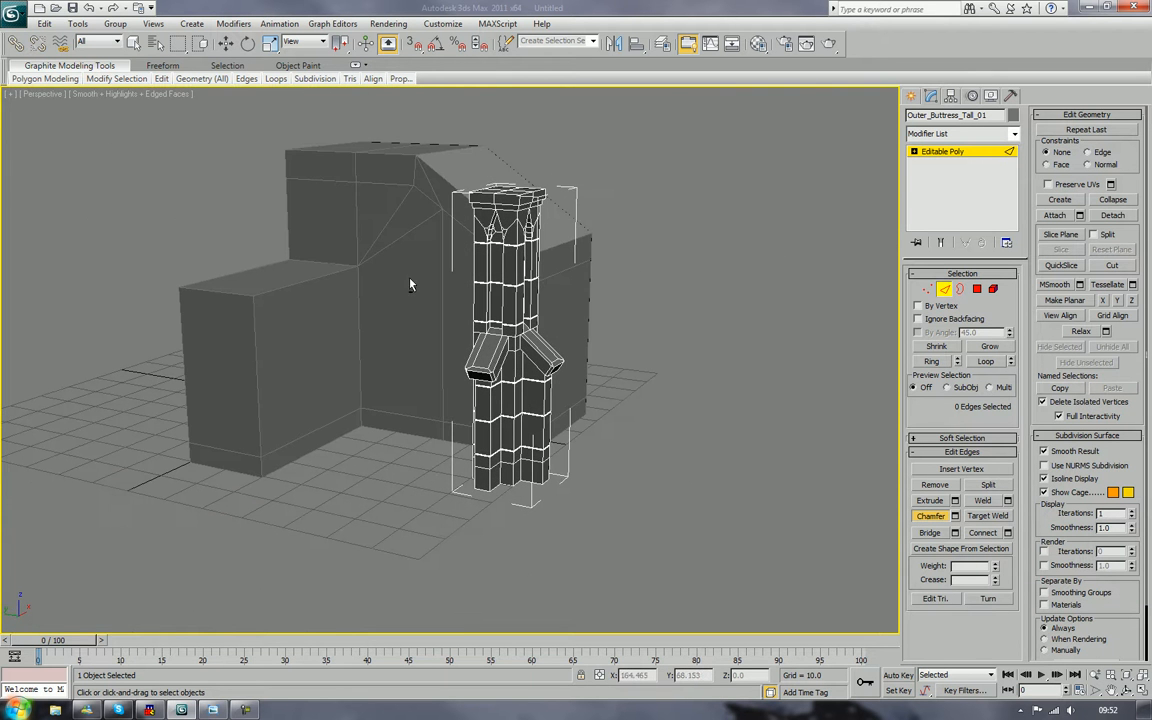
key(F4)
scroll(712, 427, up, 8)
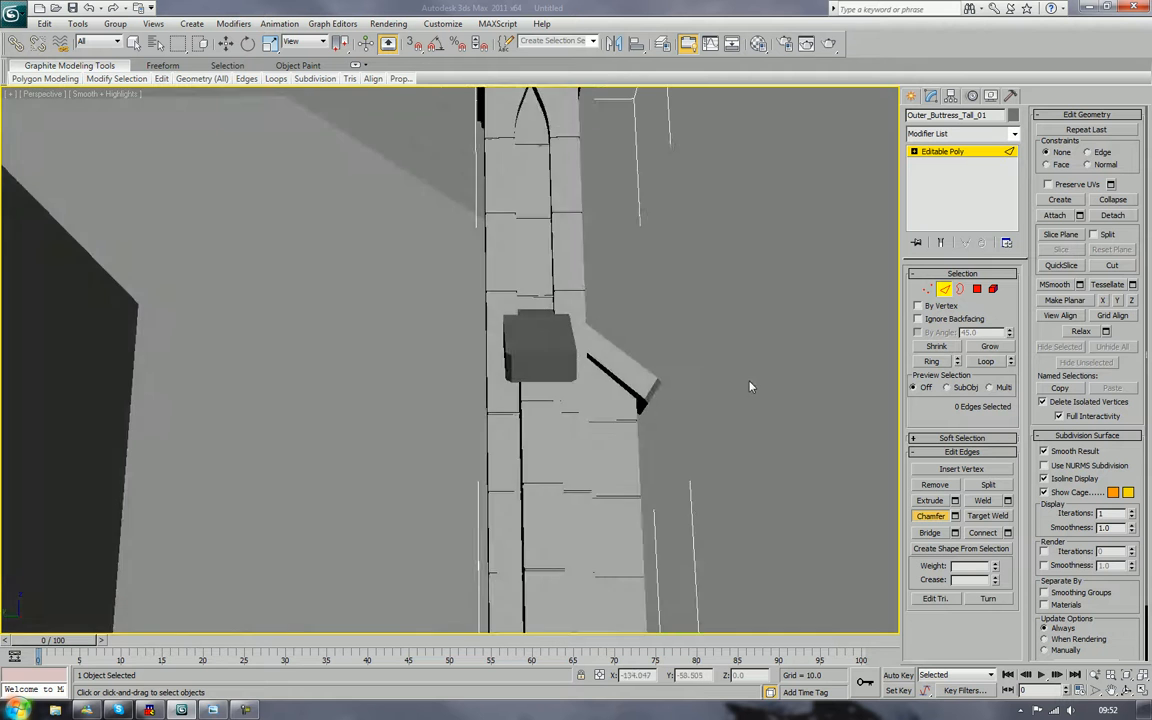
alt+middle_drag(751, 386, 701, 427)
scroll(702, 430, down, 3)
scroll(710, 385, up, 6)
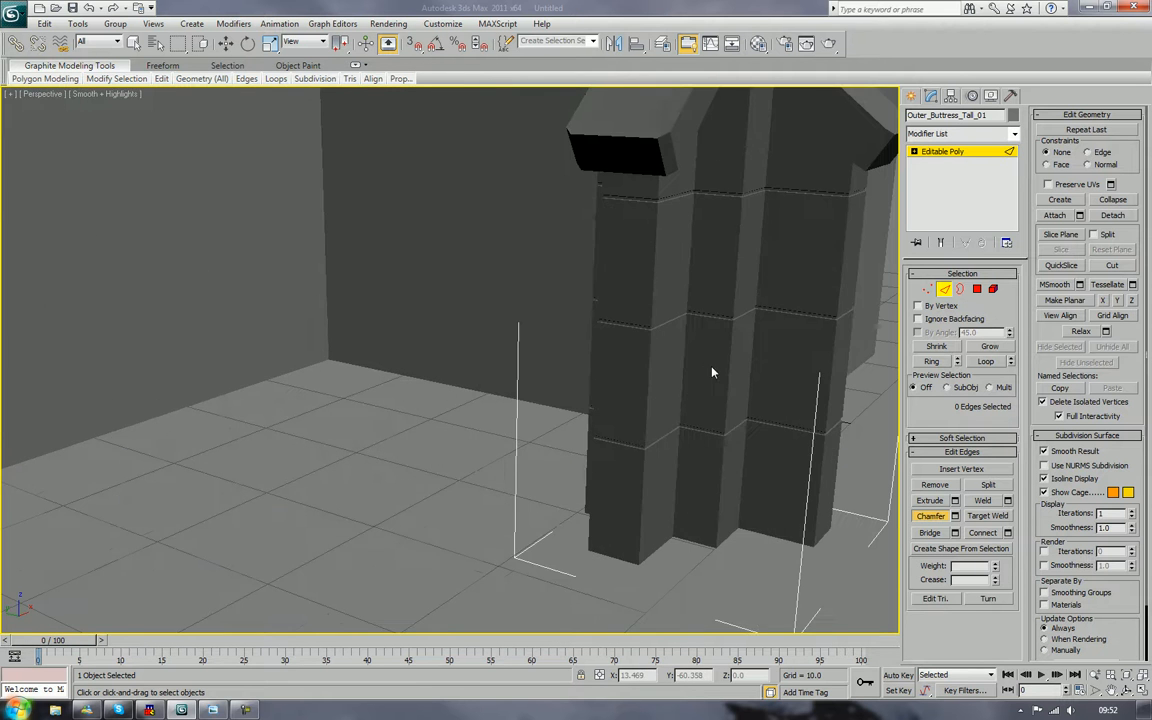
middle_drag(733, 381, 646, 357)
key(F4)
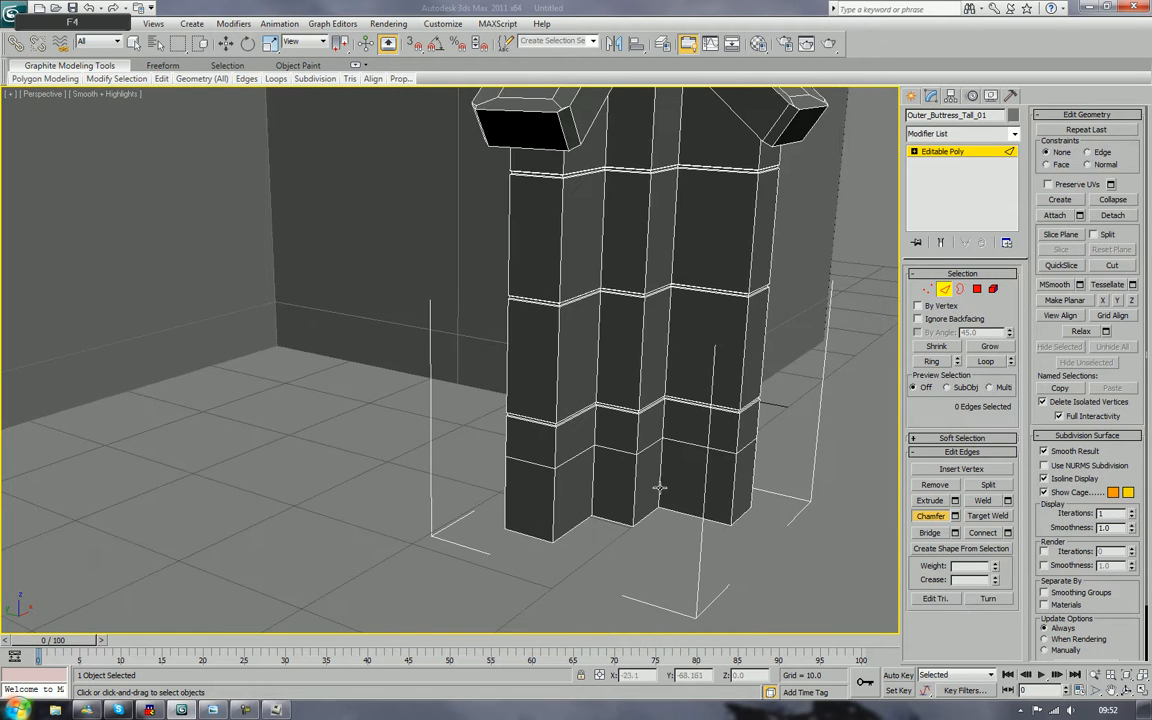
Step: Select the front and stepped outer polygons of the buttress's lowest band, working around the base from one side
scroll(668, 422, up, 5)
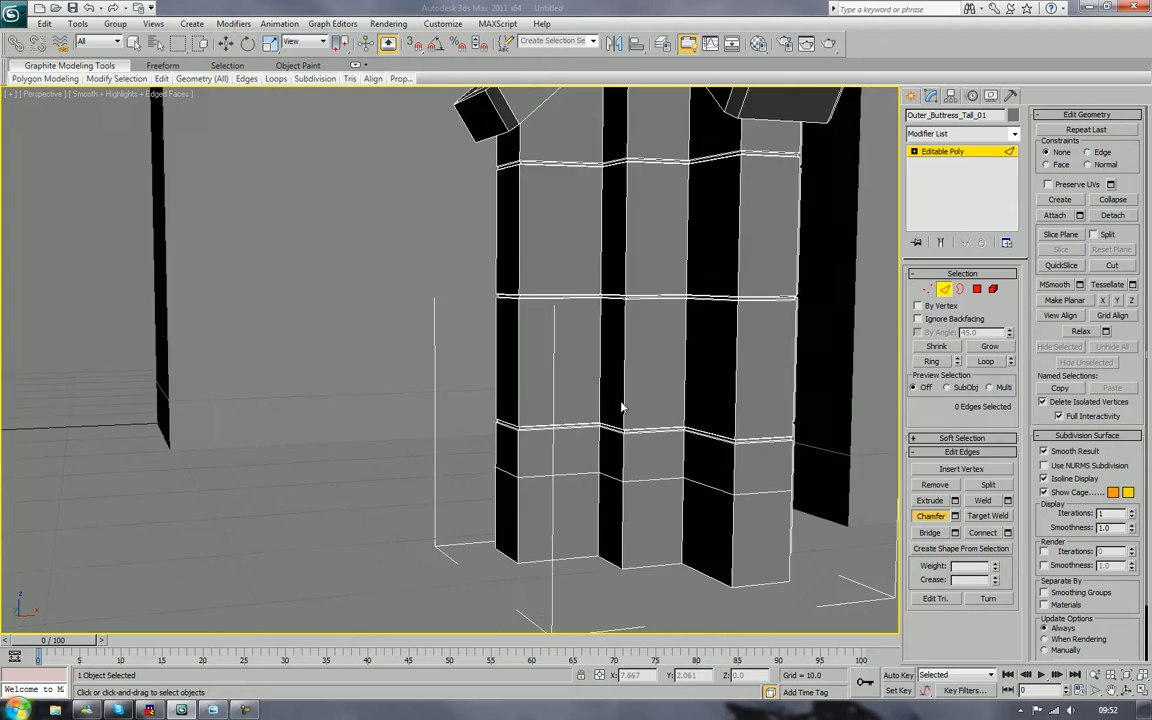
scroll(577, 404, down, 3)
alt+middle_drag(566, 419, 686, 360)
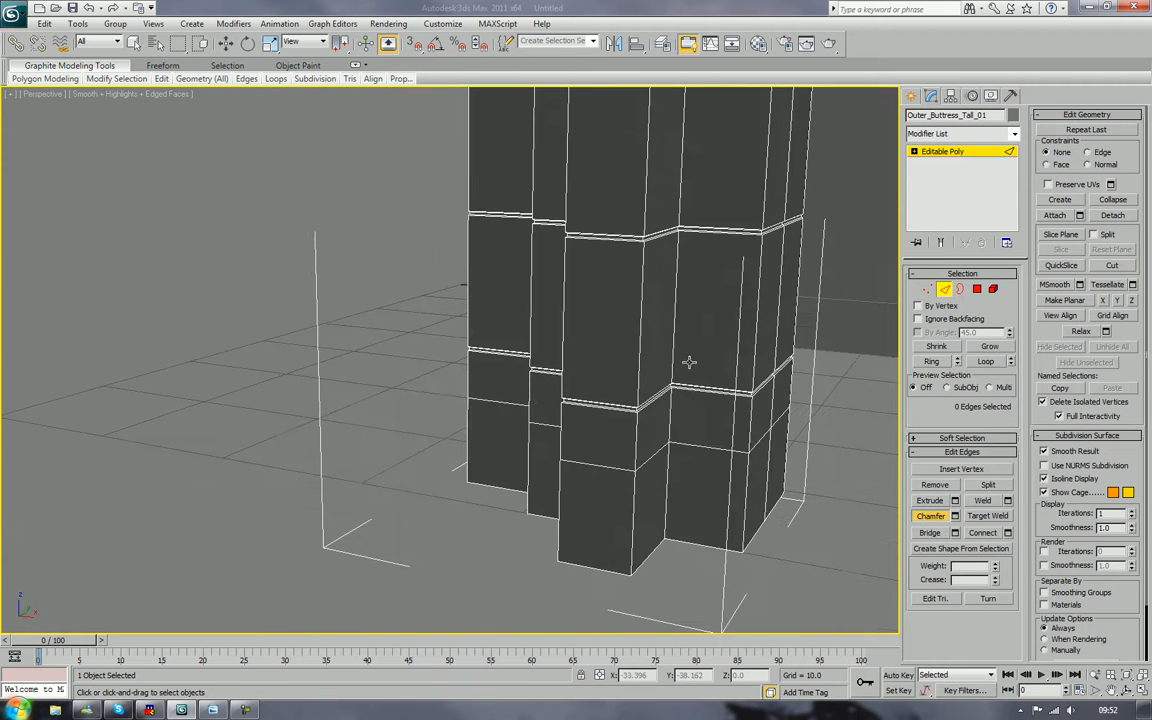
click(977, 289)
click(705, 510)
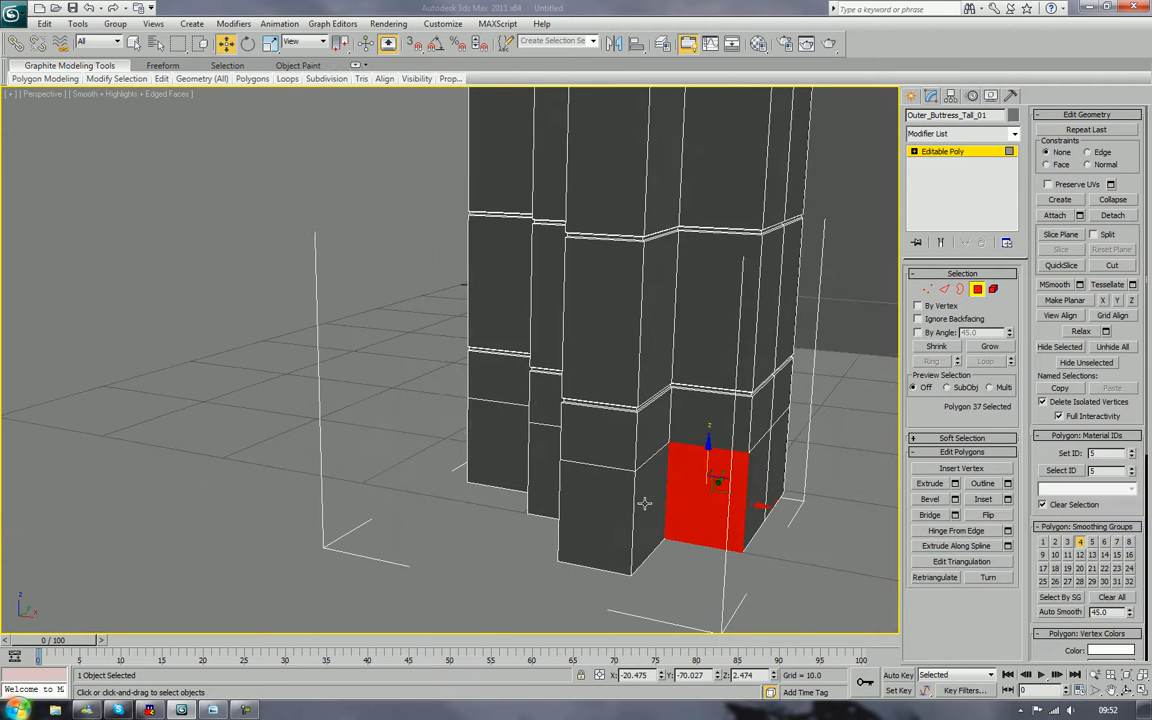
ctrl+click(645, 515)
ctrl+click(607, 511)
alt+middle_drag(705, 520, 722, 527)
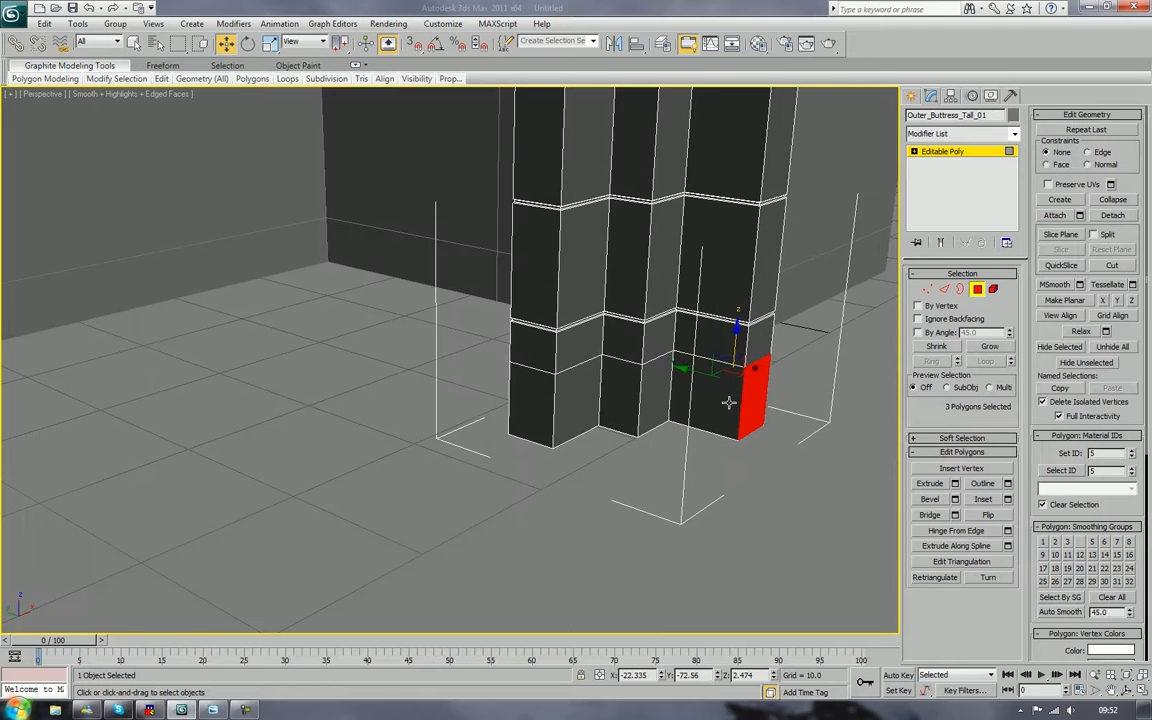
ctrl+click(729, 402)
ctrl+click(656, 399)
ctrl+click(625, 401)
ctrl+click(580, 404)
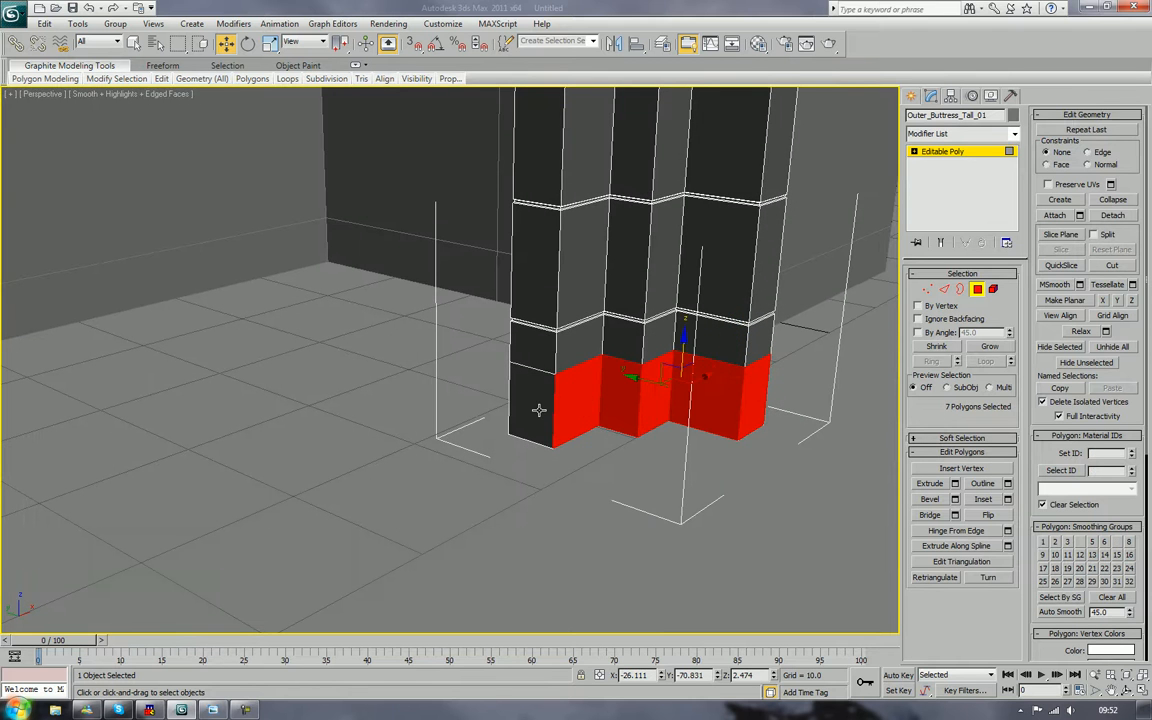
ctrl+click(533, 410)
Step: Complete the lowest band's ten-polygon selection around the remaining side, excluding the wall-facing polygon, and extrude the selection outward as a plinth
alt+middle_drag(532, 411, 501, 389)
ctrl+click(370, 336)
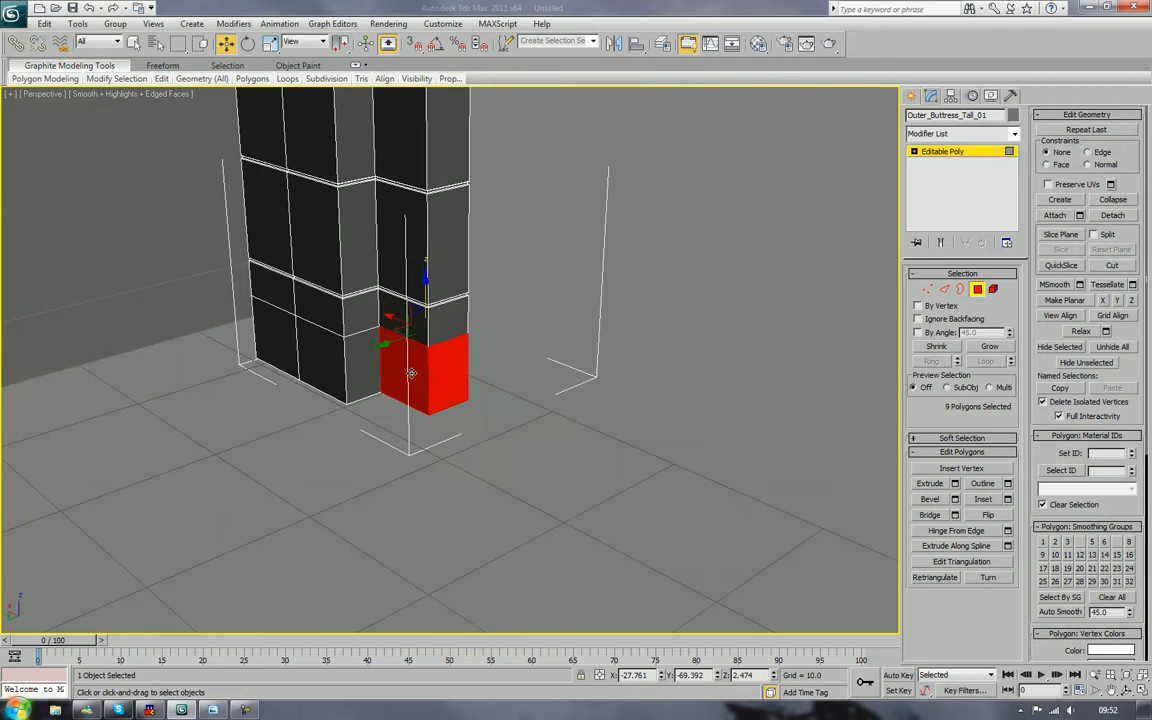
ctrl+click(342, 336)
ctrl+click(307, 336)
alt+middle_drag(298, 335, 371, 355)
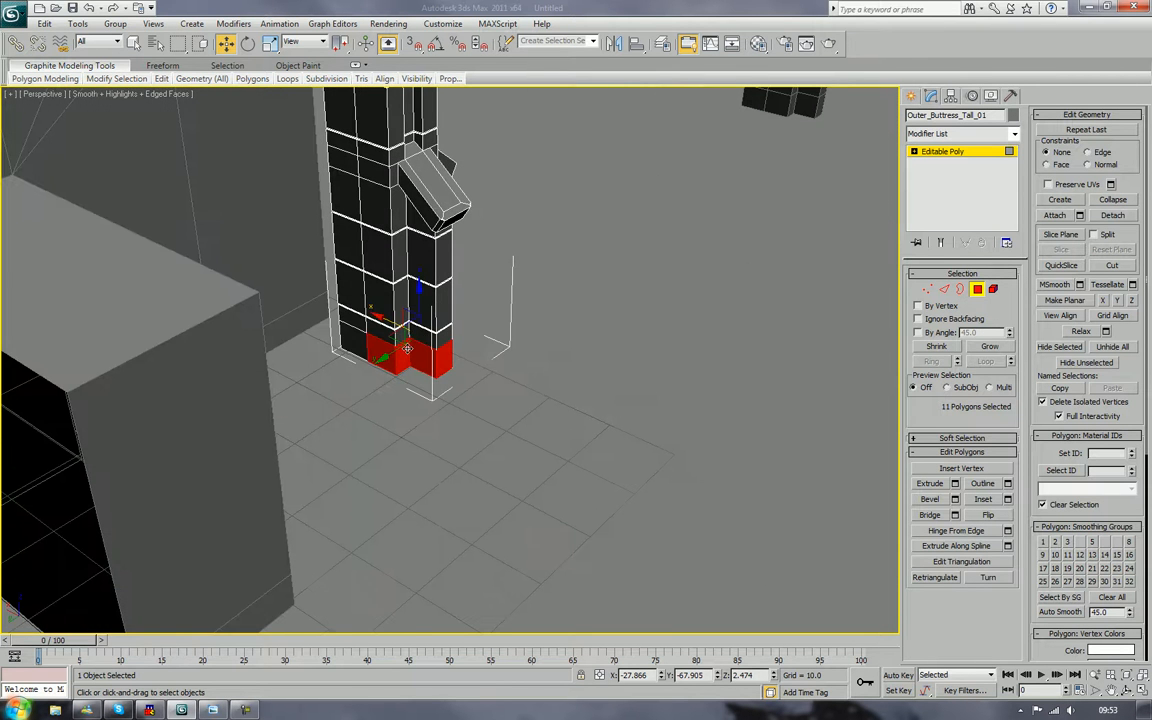
alt+click(374, 355)
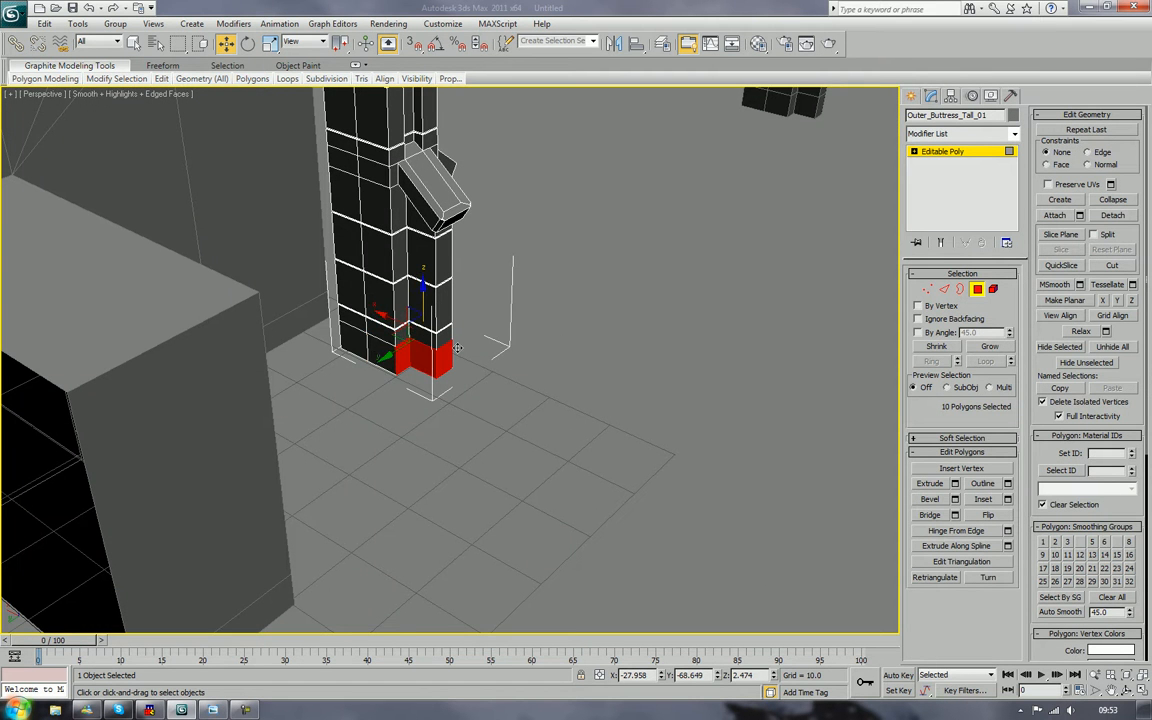
mouse_move(608, 343)
alt+middle_down()
mouse_move(532, 355)
mouse_move(491, 332)
mouse_move(595, 342)
alt+middle_up()
scroll(594, 342, up, 3)
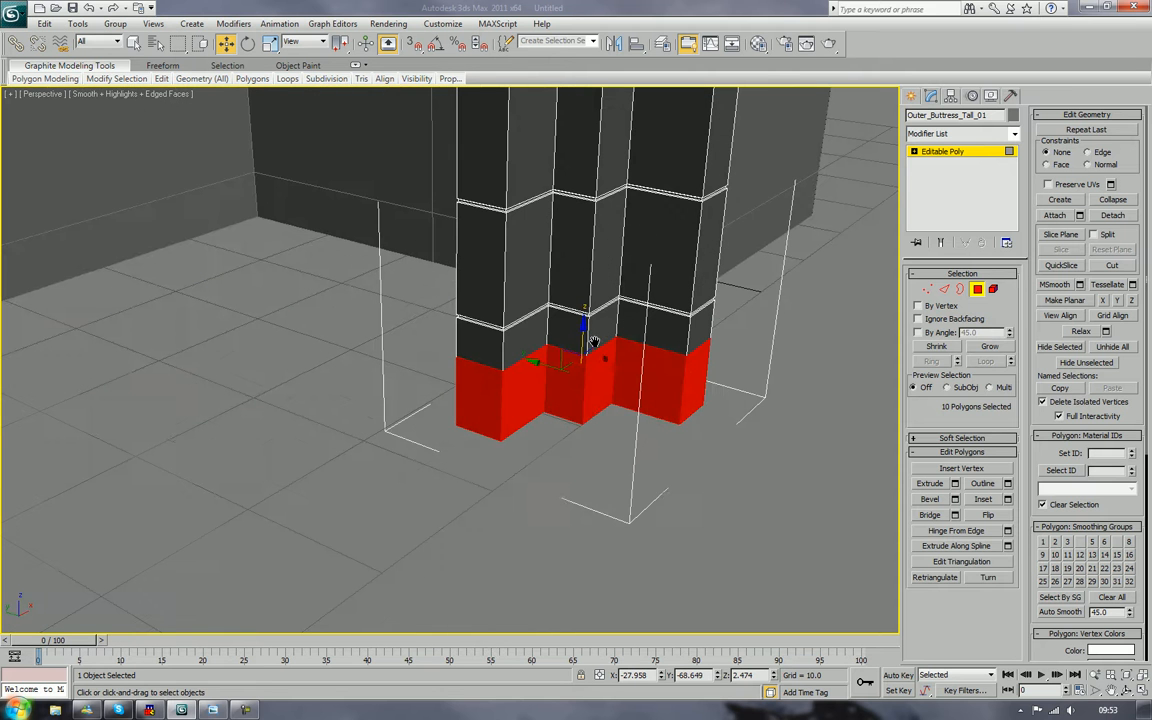
click(930, 483)
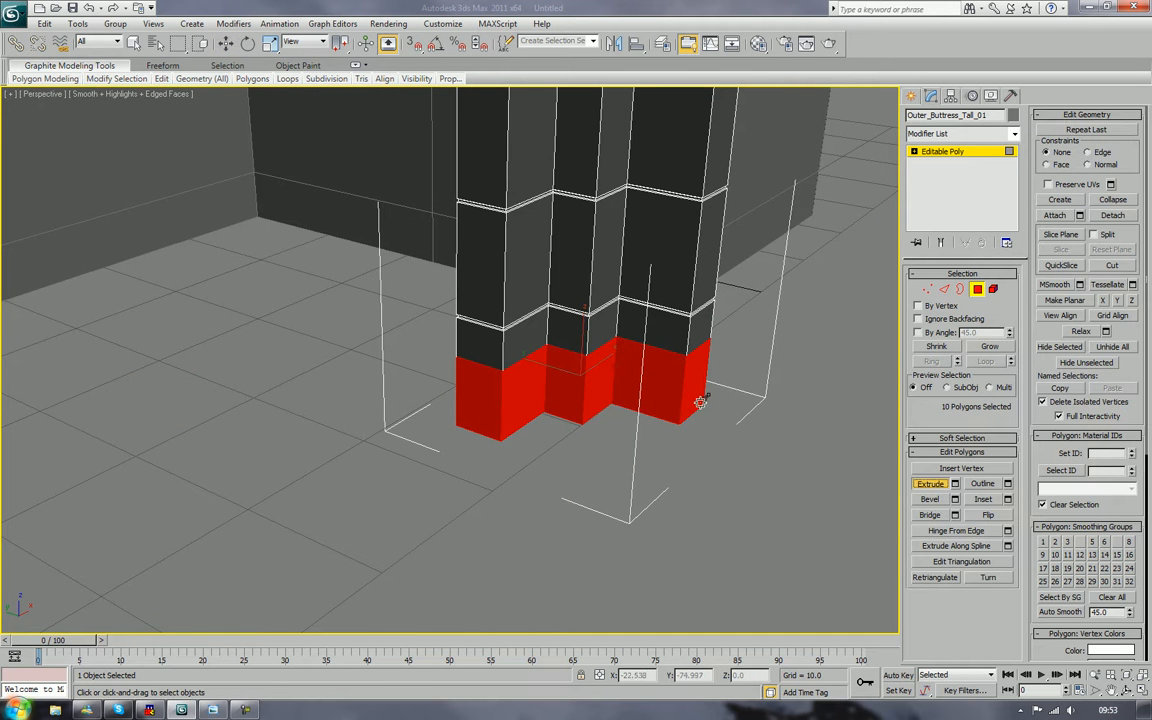
drag(628, 358, 687, 386)
alt+middle_drag(626, 471, 676, 443)
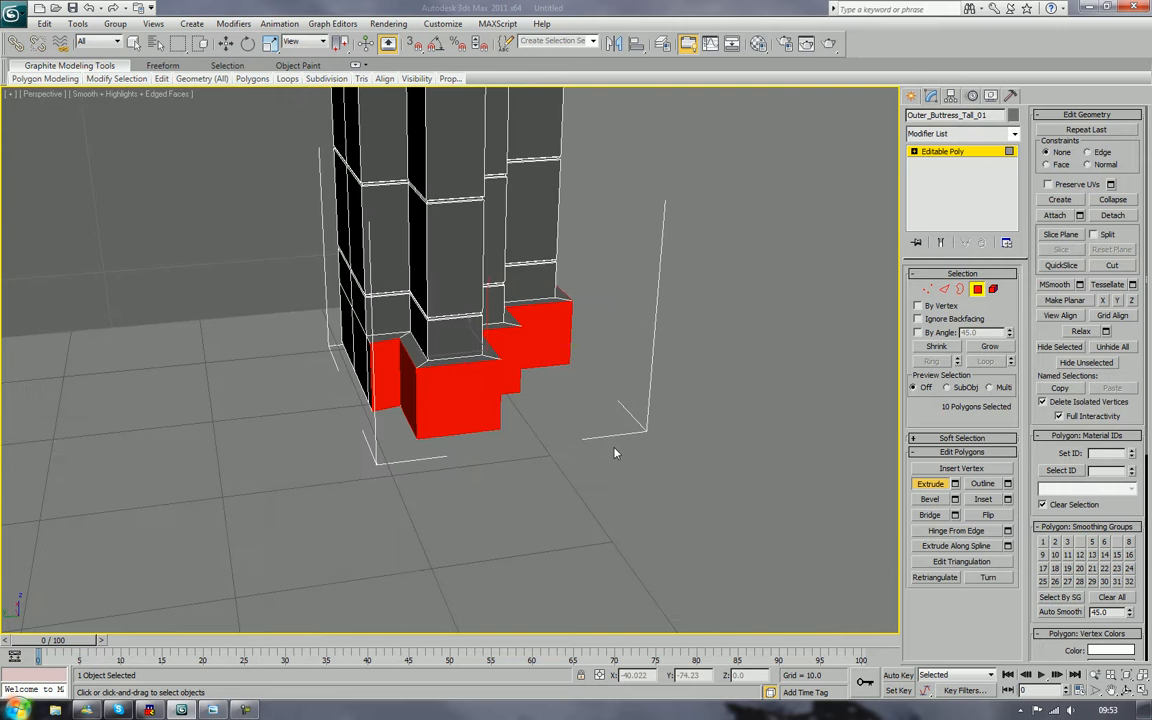
Step: Select the five plinth faces that face along the Y axis and scale them along Y
click(320, 392)
click(409, 392)
alt+middle_drag(602, 409, 543, 399)
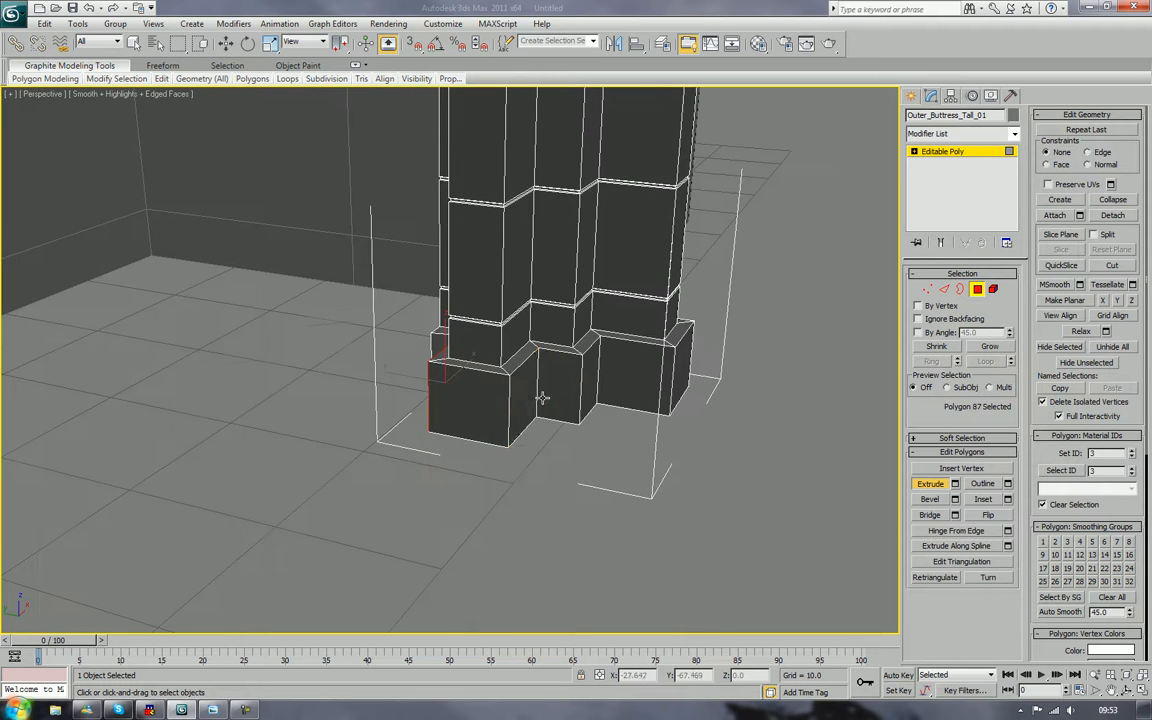
ctrl+click(521, 399)
ctrl+click(589, 389)
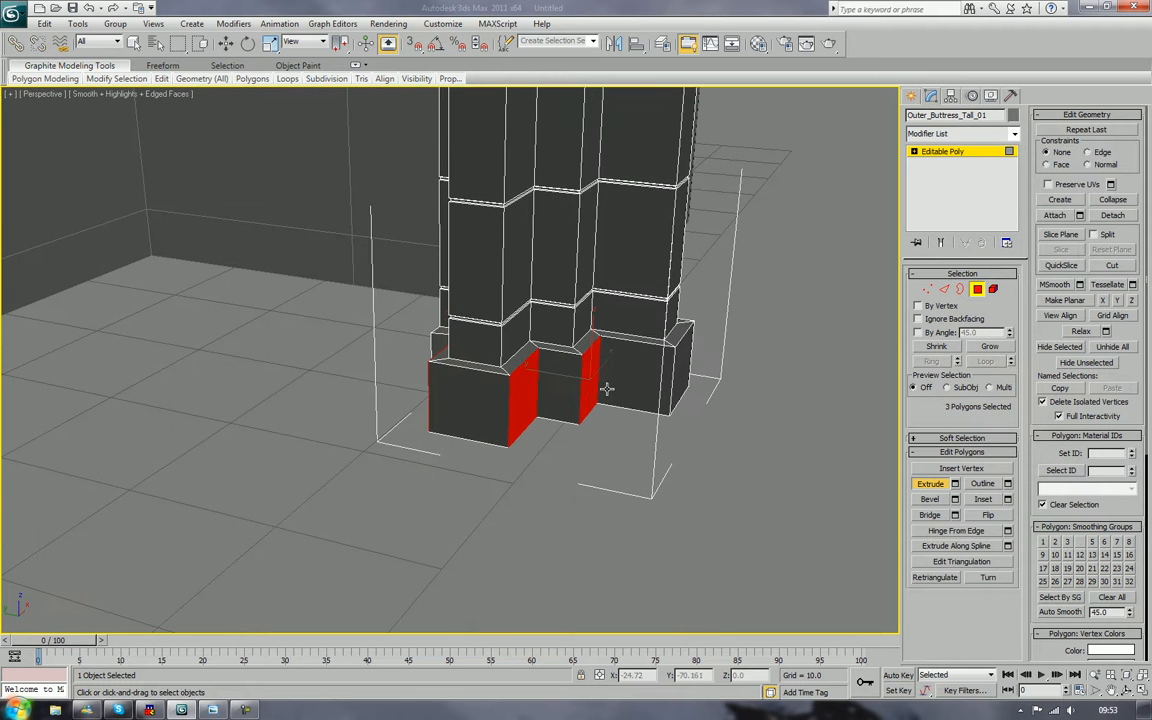
ctrl+click(684, 375)
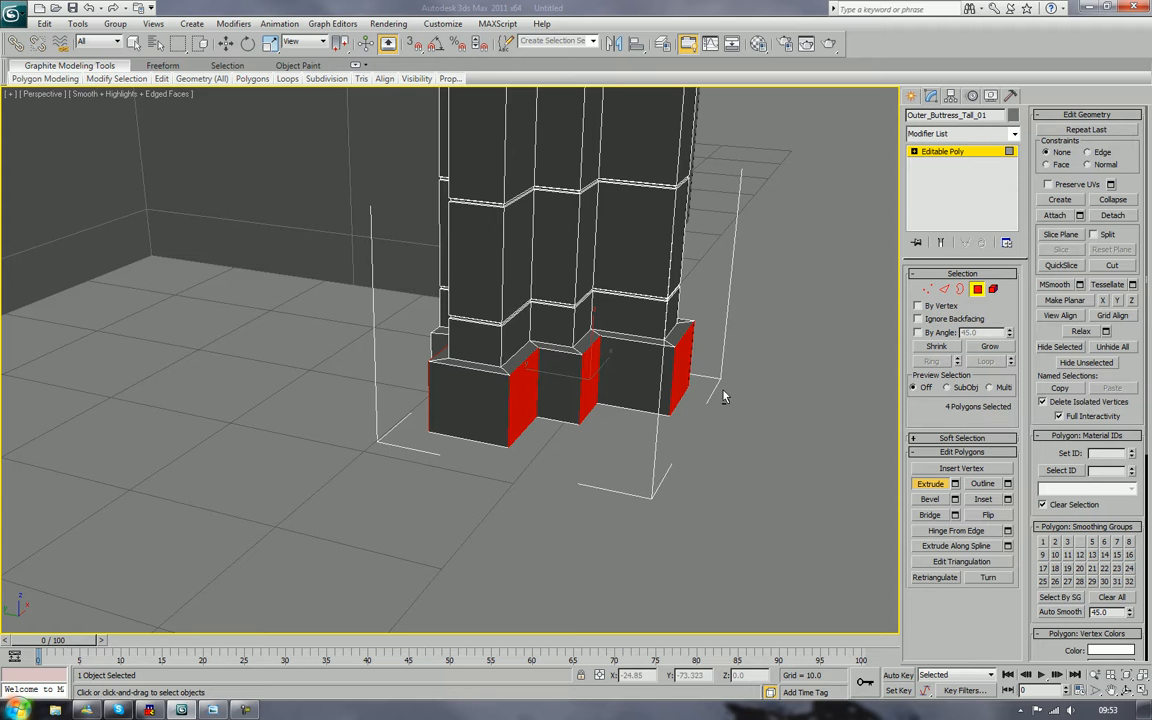
alt+middle_drag(725, 397, 600, 360)
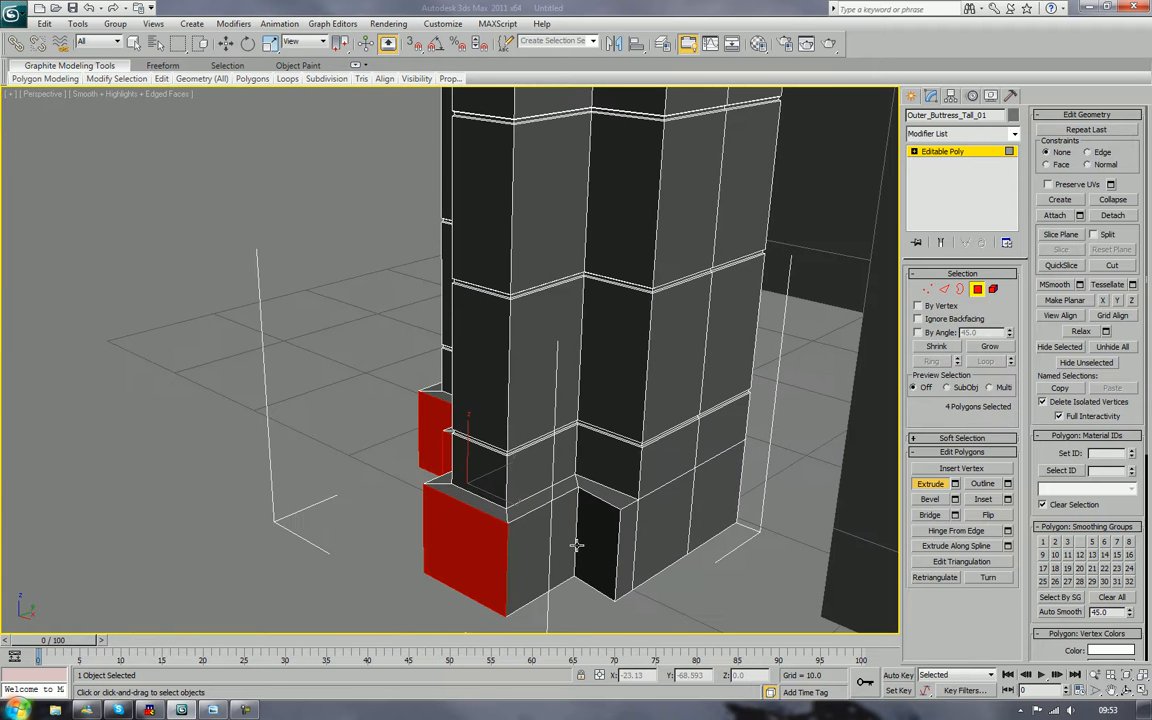
ctrl+click(606, 537)
key(r)
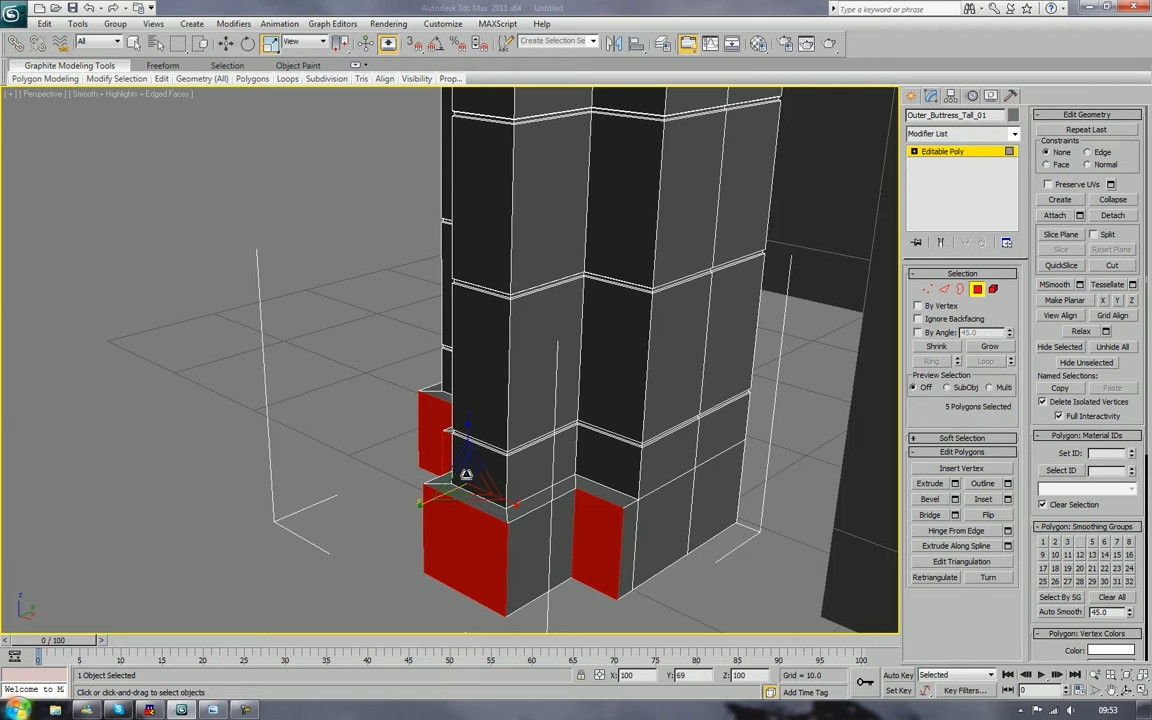
Step: Select the five plinth faces perpendicular to the previous set, scale them along X, and clear the selection
click(544, 538)
alt+middle_drag(440, 550, 563, 557)
ctrl+click(646, 407)
ctrl+click(580, 405)
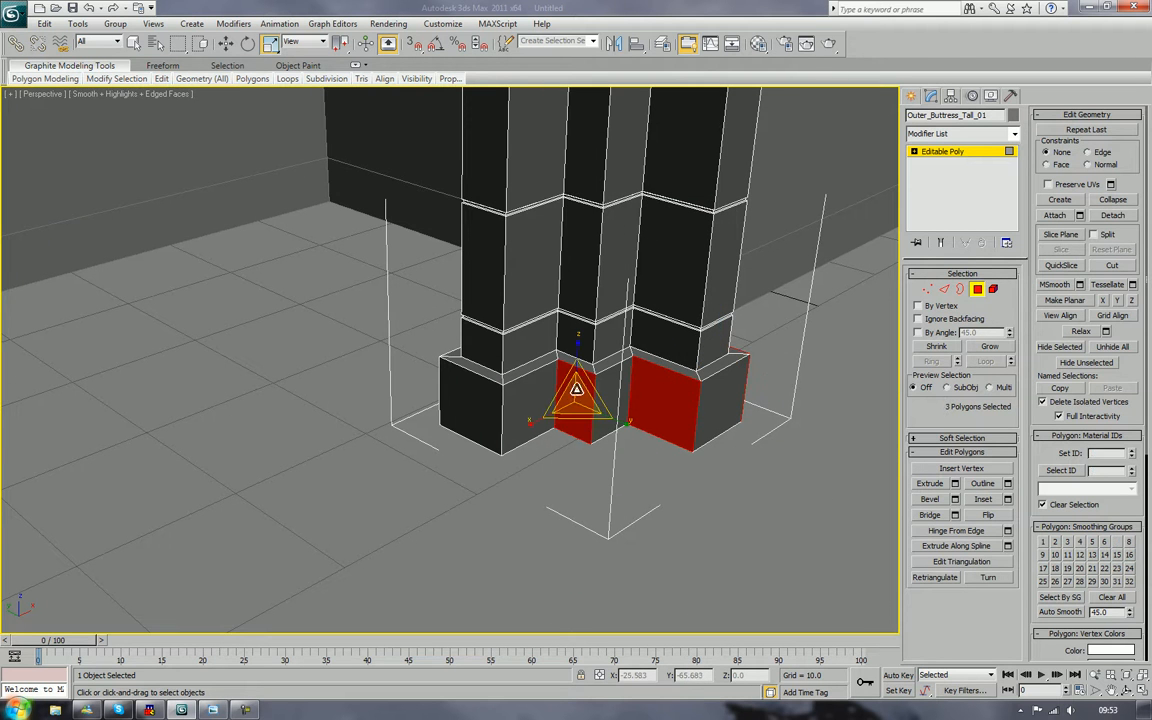
ctrl+click(465, 404)
alt+middle_drag(465, 404, 357, 381)
ctrl+click(329, 343)
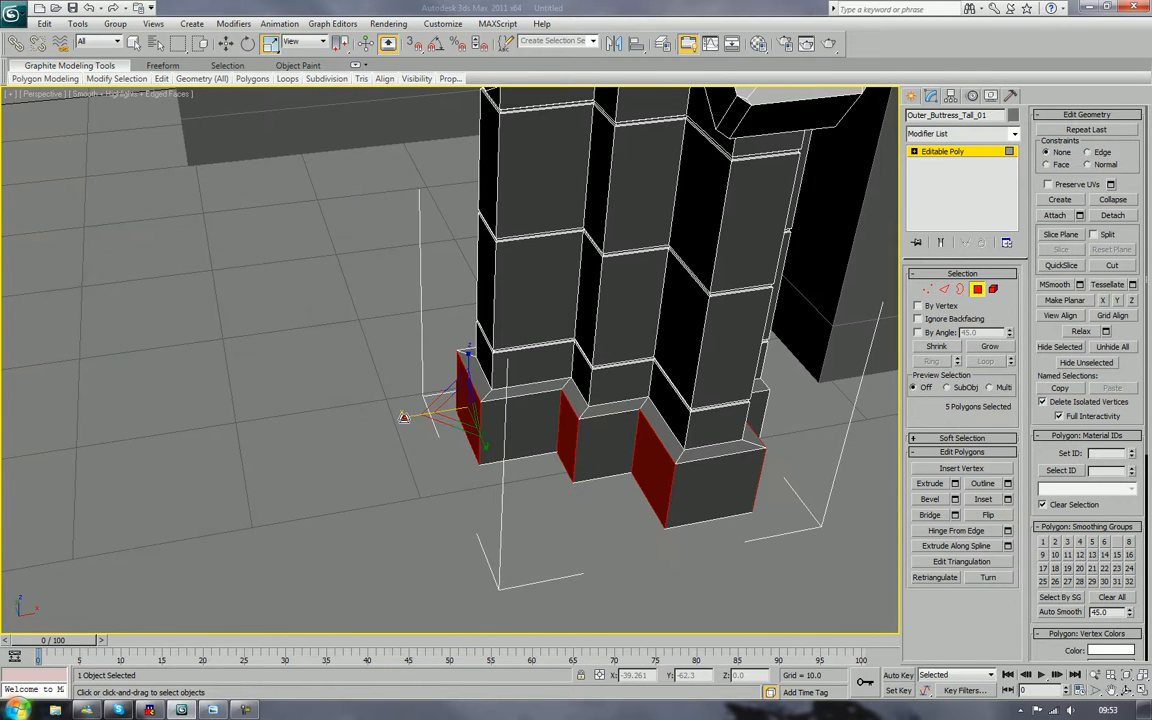
click(568, 436)
click(383, 469)
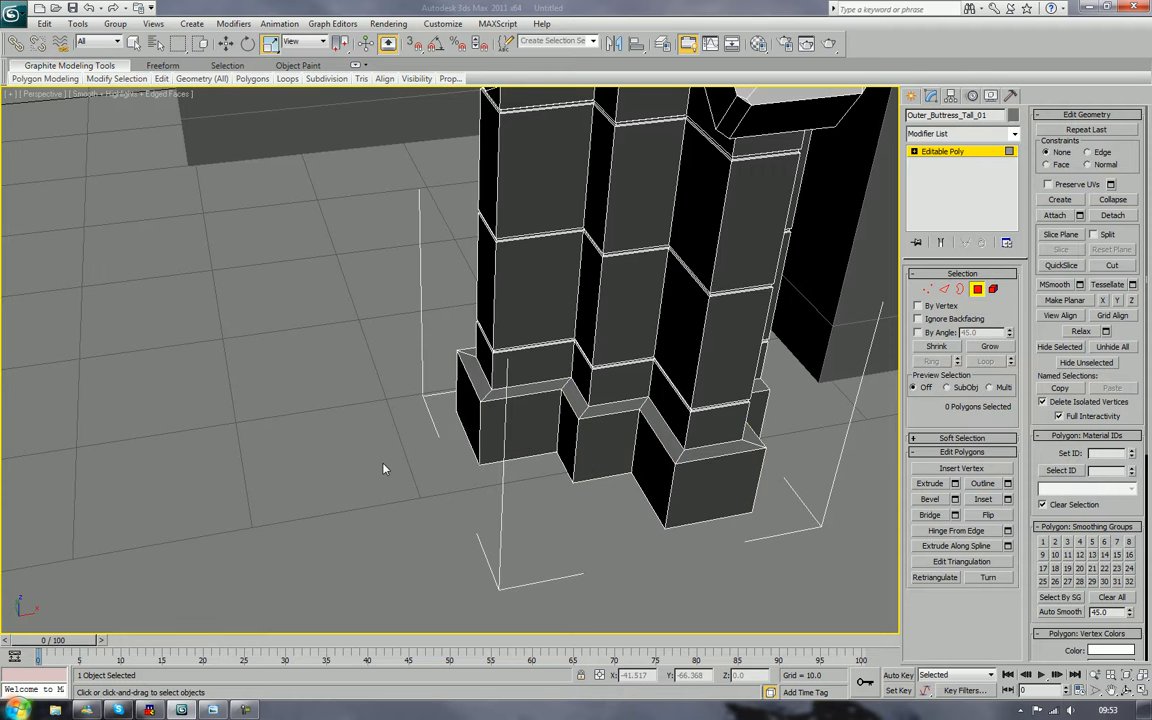
Step: Leave polygon editing, move the whole buttress in the top view to centre it on the building's corner, and deselect it
alt+middle_drag(386, 468, 456, 487)
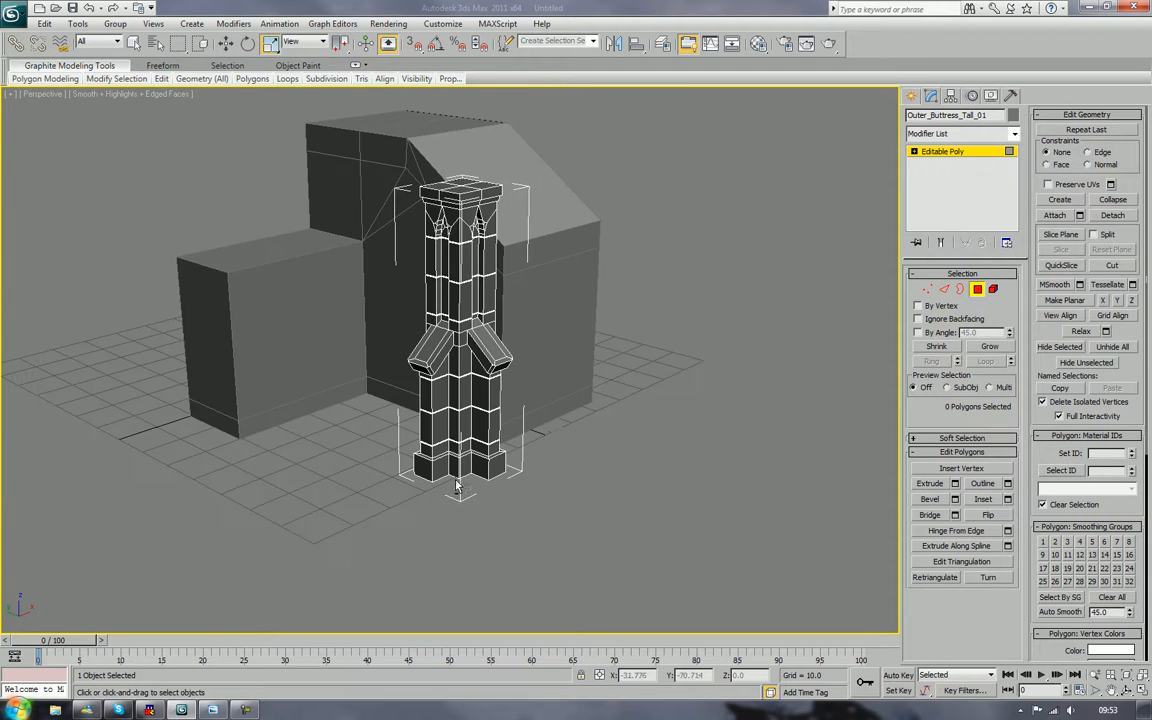
click(976, 290)
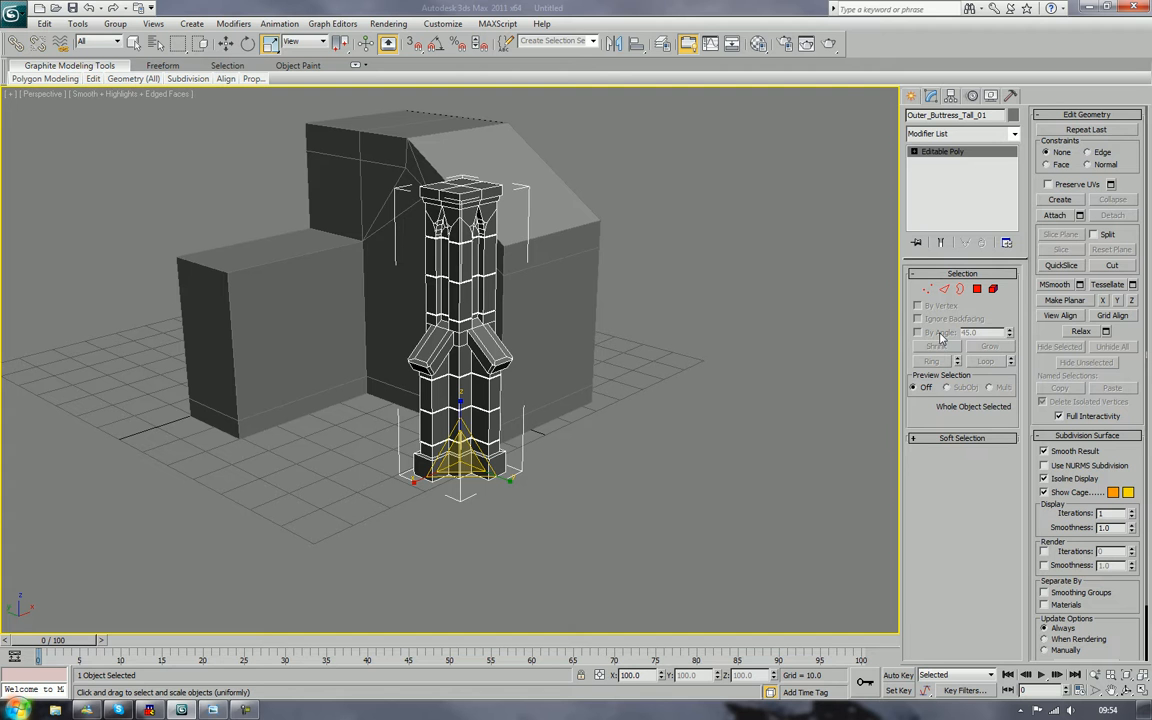
alt+middle_drag(660, 209, 578, 342)
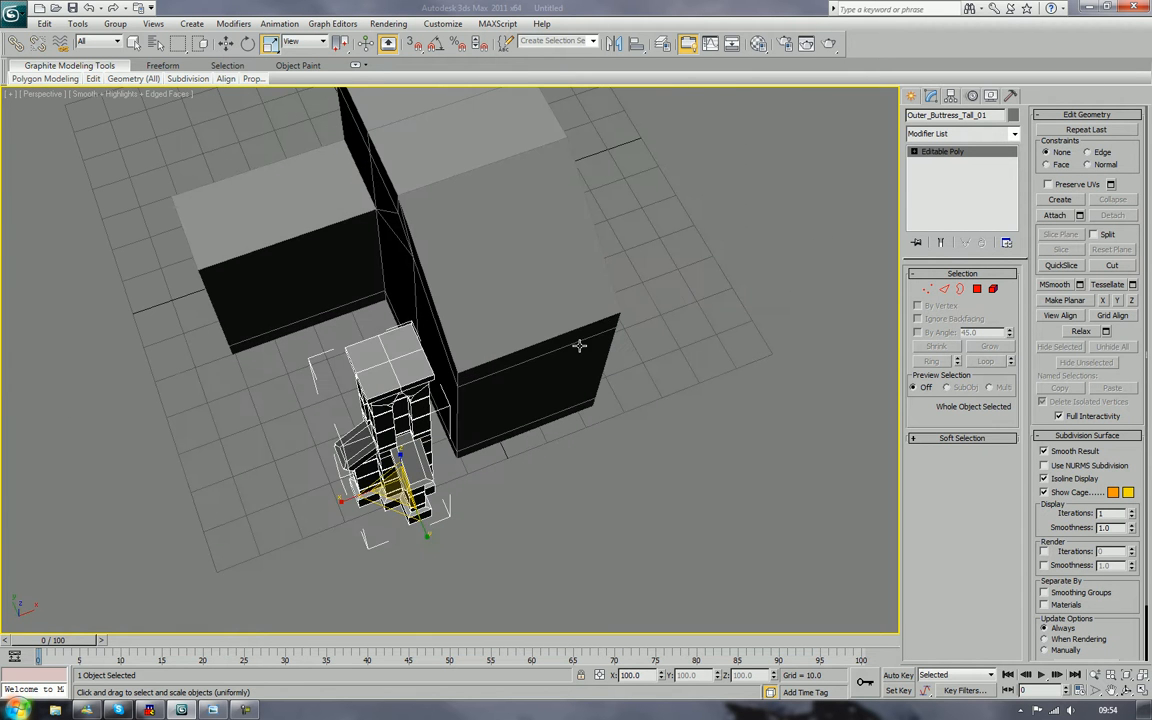
key(r)
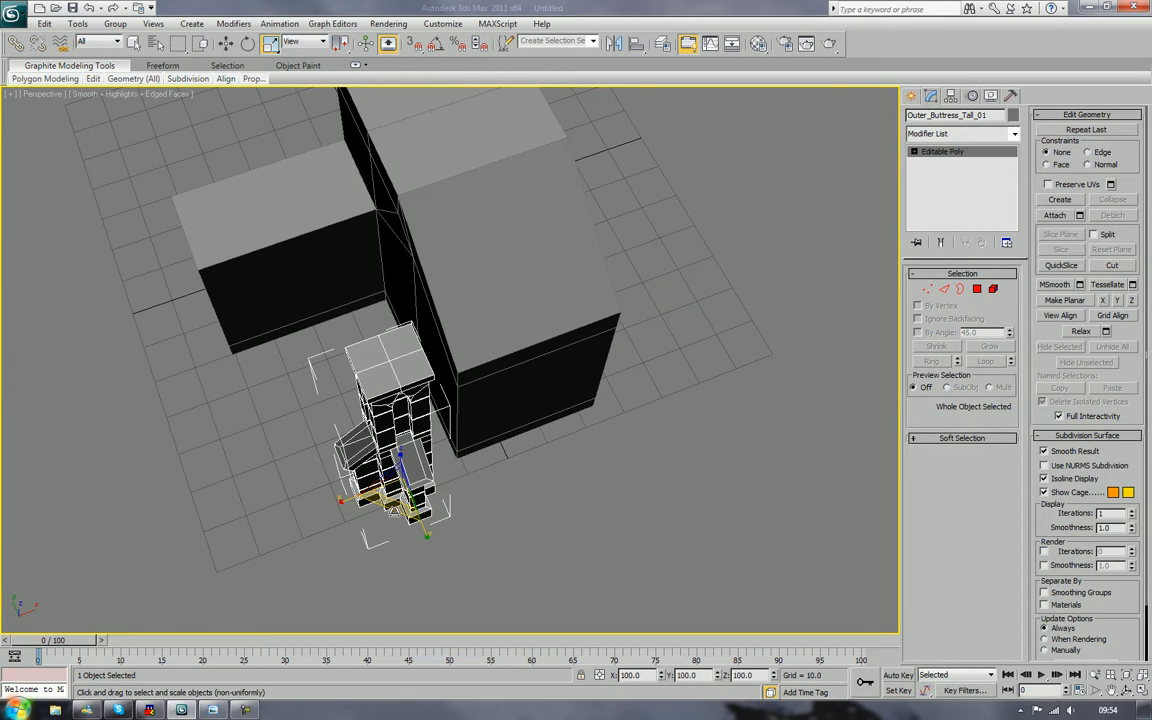
key(w)
drag(420, 458, 466, 425)
key(t)
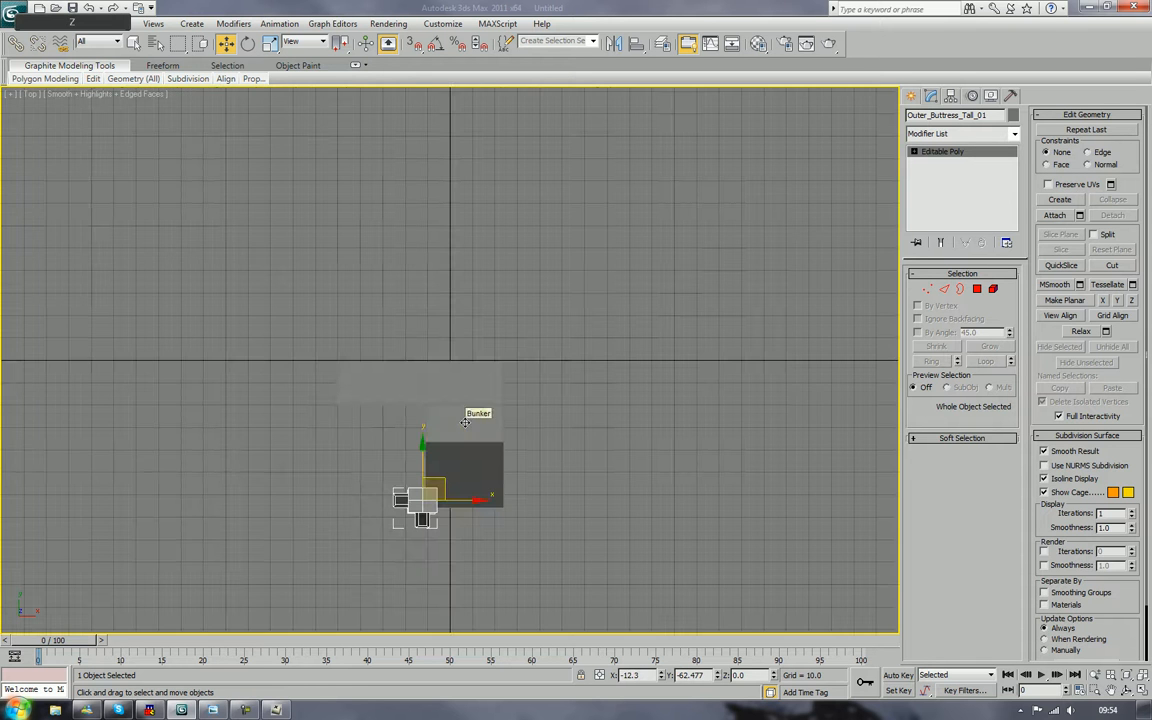
key(z)
scroll(412, 420, down, 5)
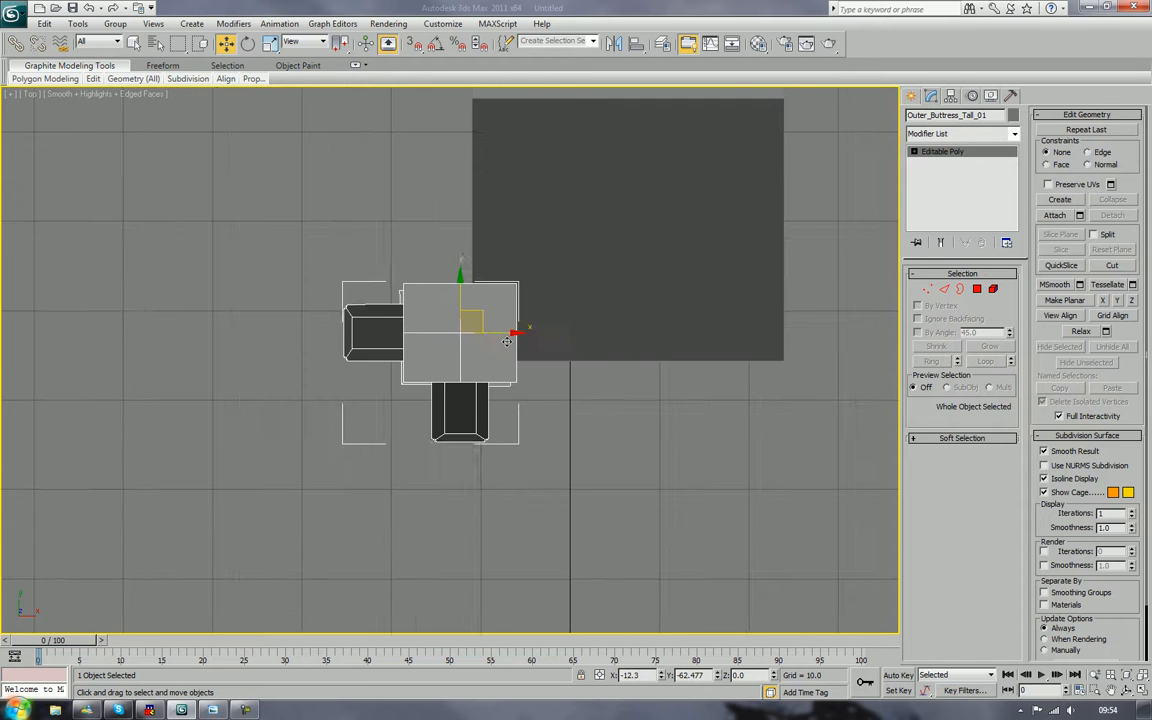
drag(406, 411, 416, 439)
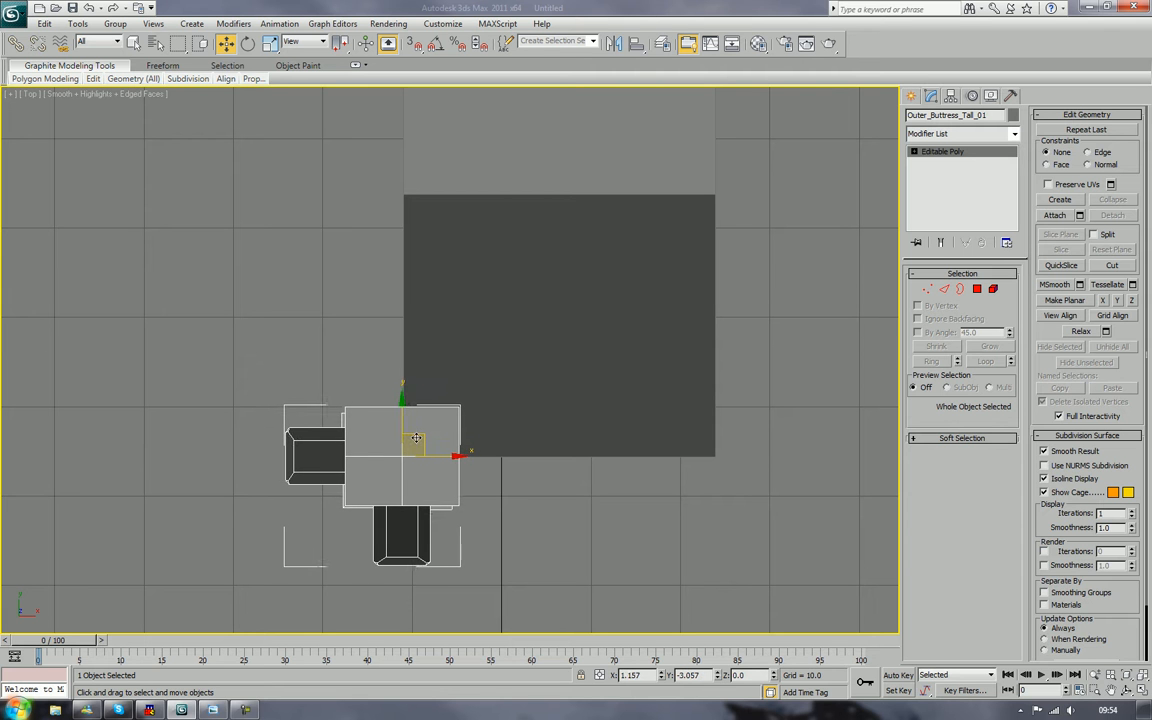
click(388, 342)
Step: Make one copy of the corner buttress rotated 90 degrees about Z, with angle snapping enabled and the clone type set to Copy
key(p)
scroll(388, 343, down, 10)
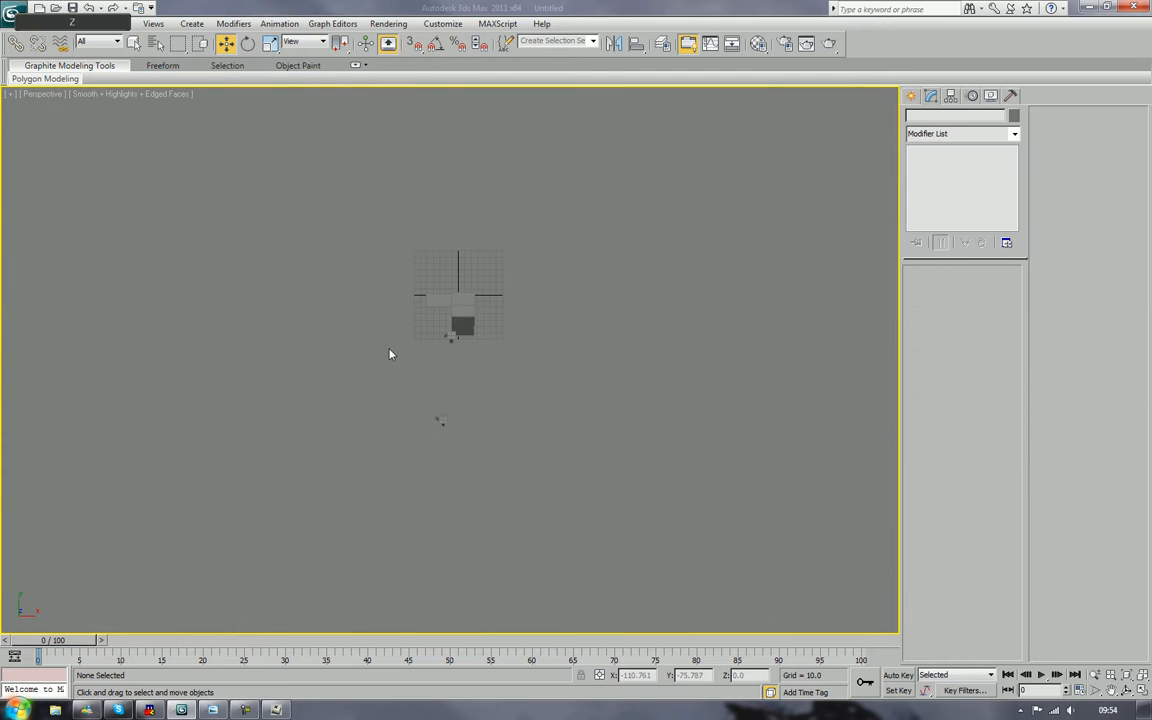
alt+middle_drag(391, 352, 526, 332)
key(z)
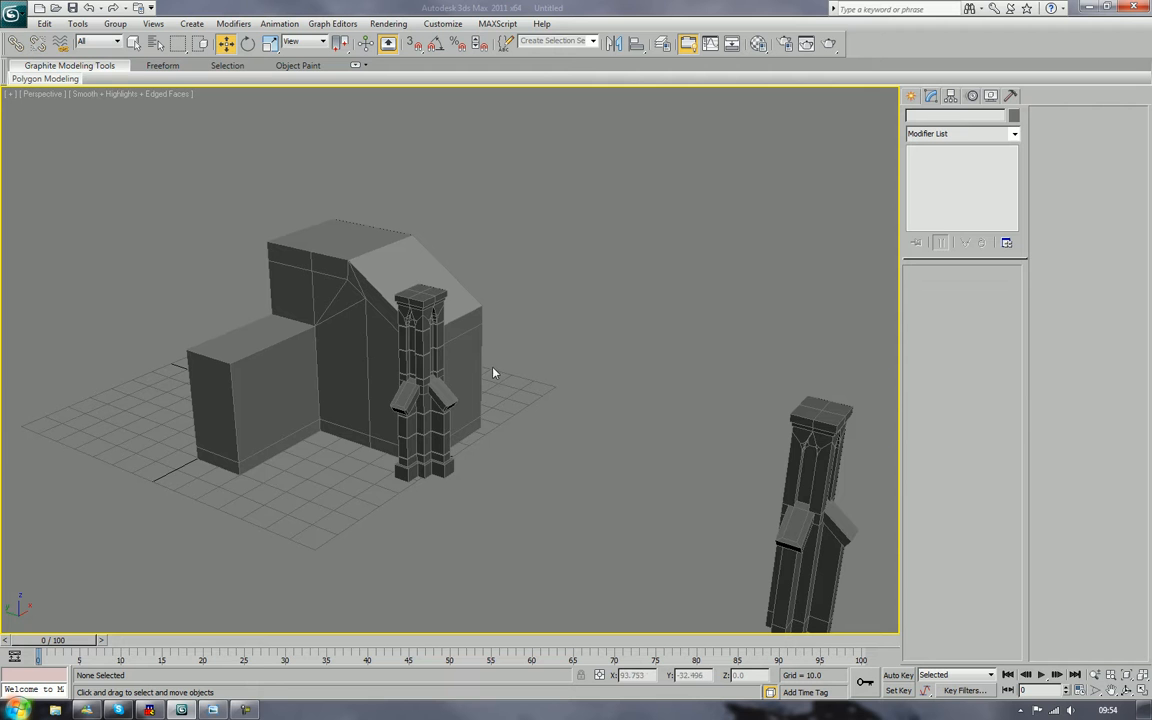
alt+middle_drag(494, 375, 419, 442)
click(351, 416)
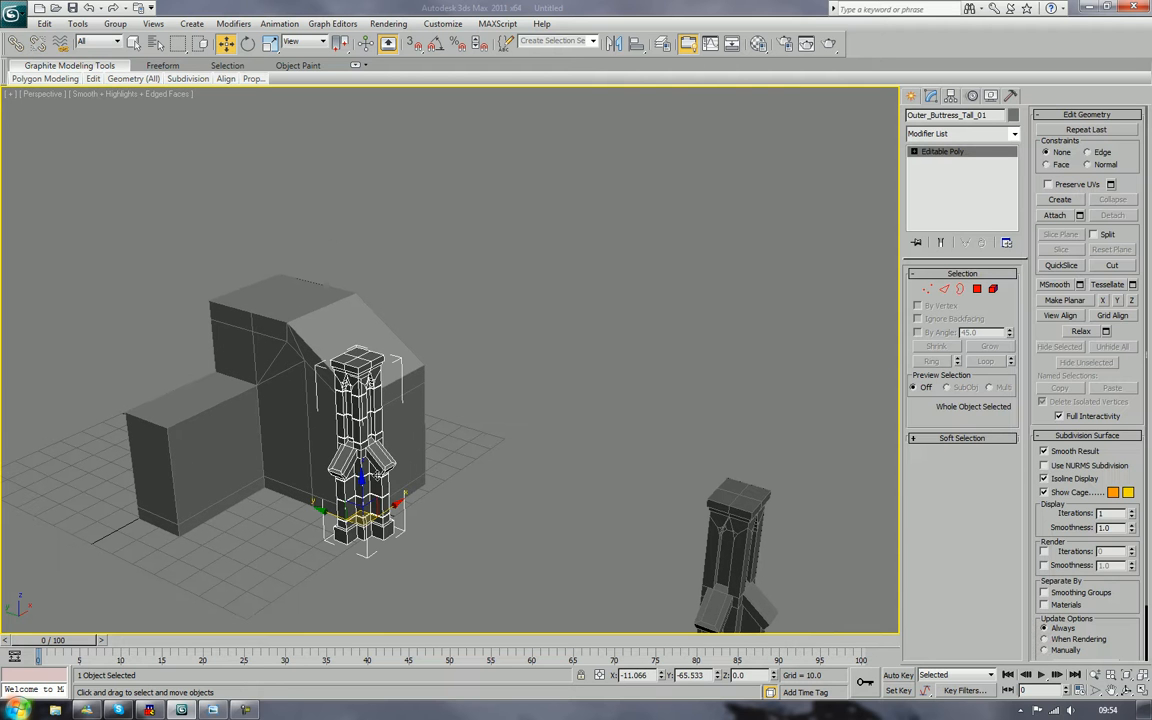
key(e)
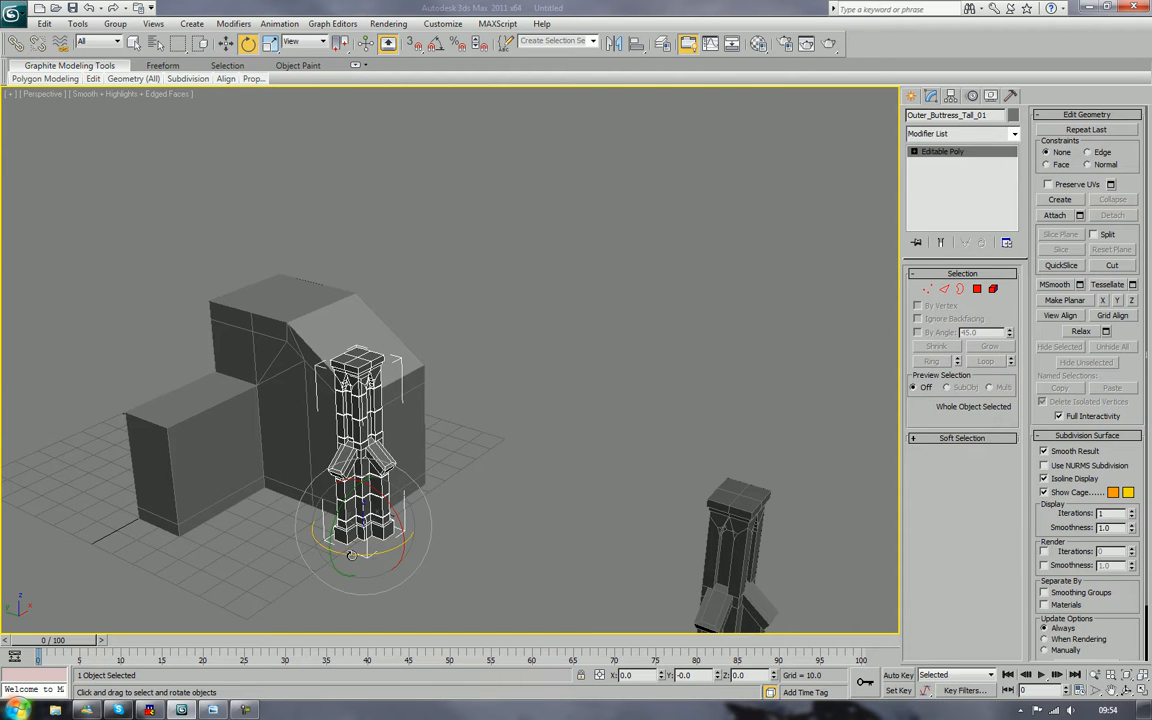
key(a)
shift+drag(341, 556, 401, 553)
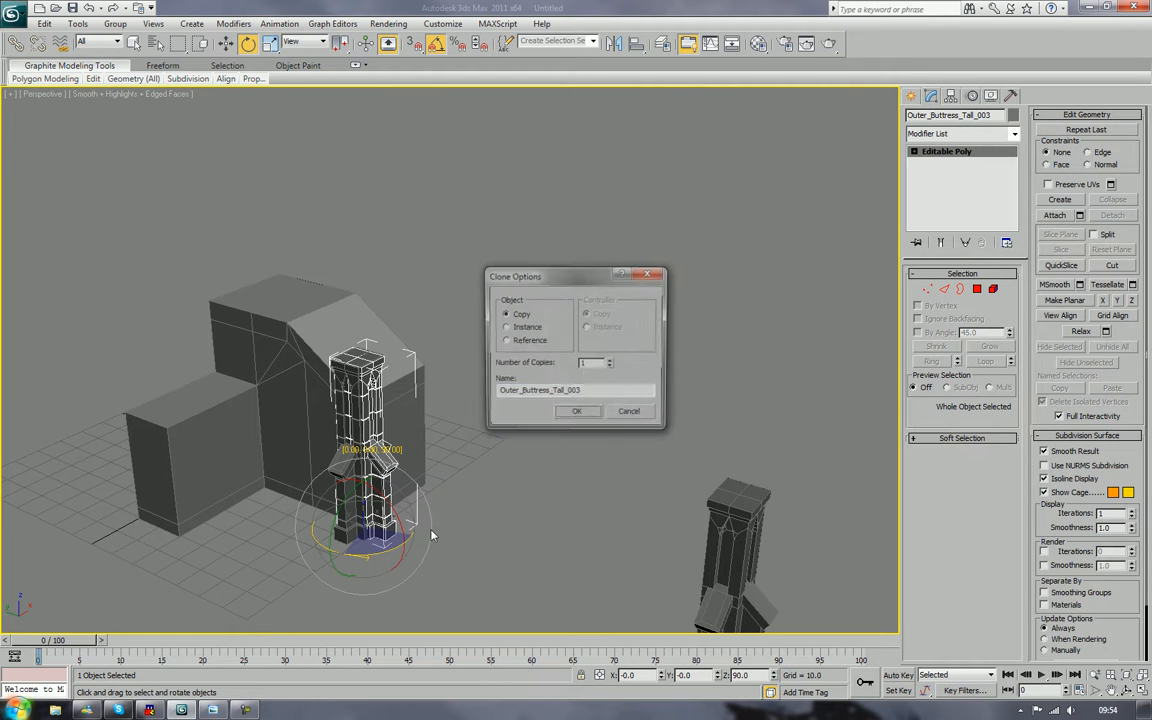
click(576, 413)
Step: Move the rotated buttress copy along X to the adjacent building corner, centre it on that corner in the top view, and deselect it
mouse_move(600, 410)
alt+middle_down()
mouse_move(480, 430)
mouse_move(503, 445)
alt+middle_up()
key(w)
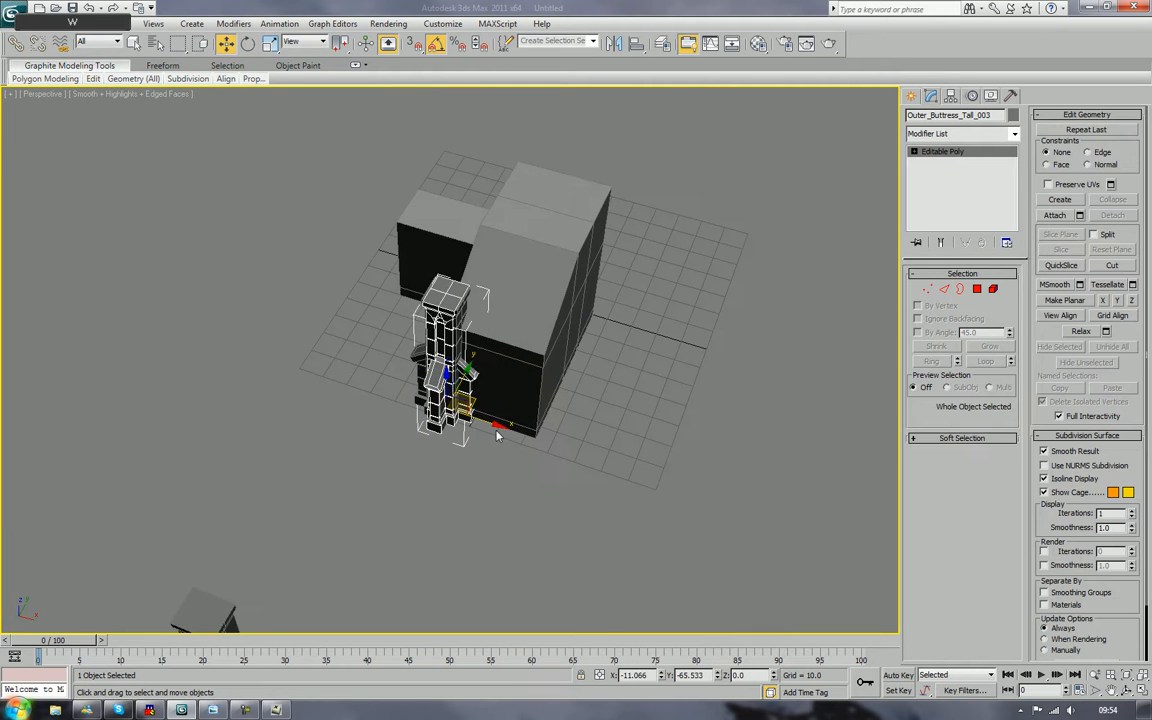
drag(500, 443, 567, 448)
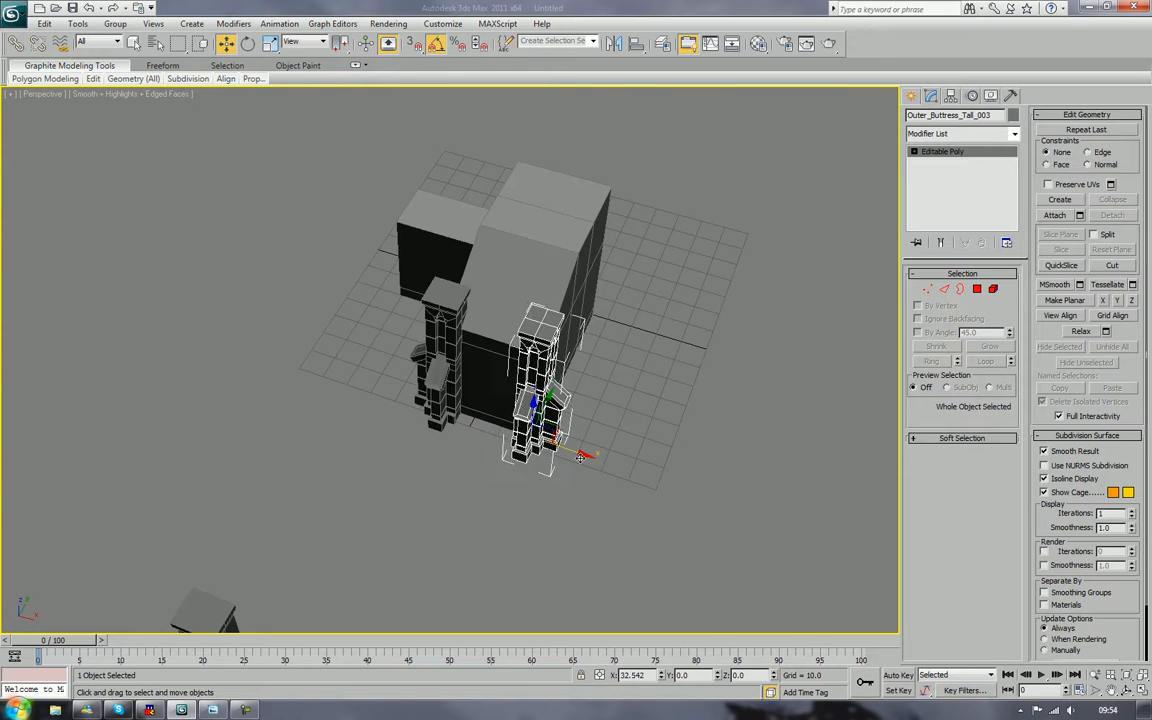
key(t)
key(z)
alt+middle_drag(579, 417, 575, 410)
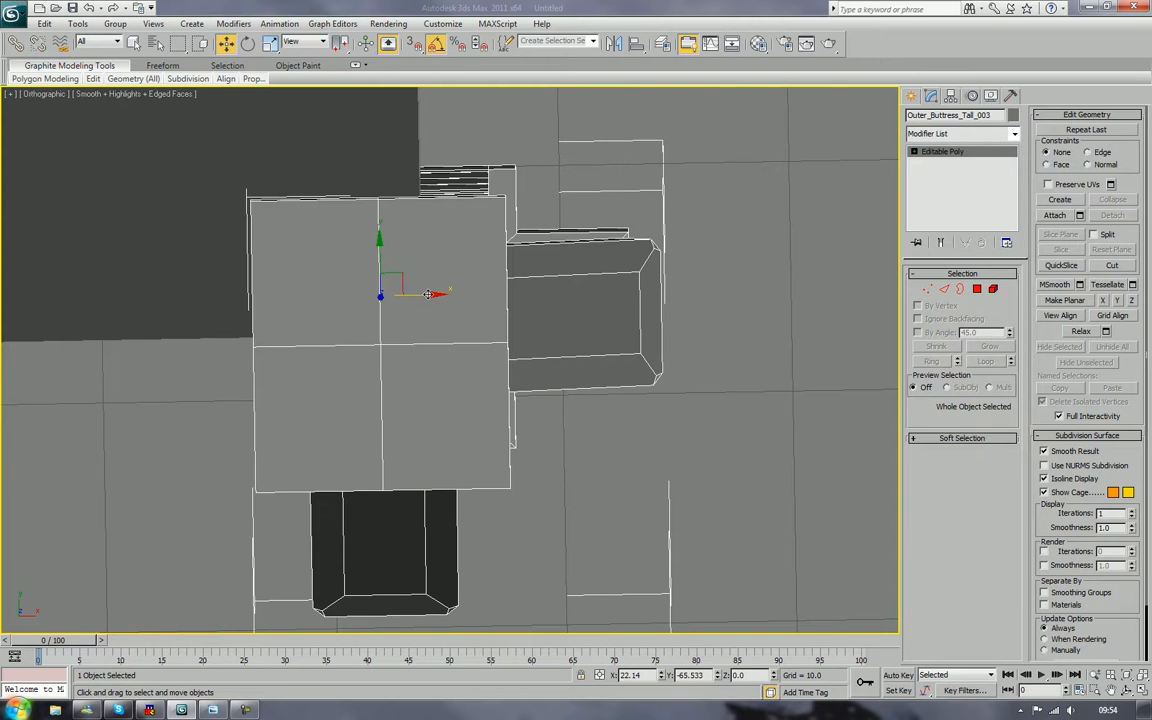
key(t)
key(z)
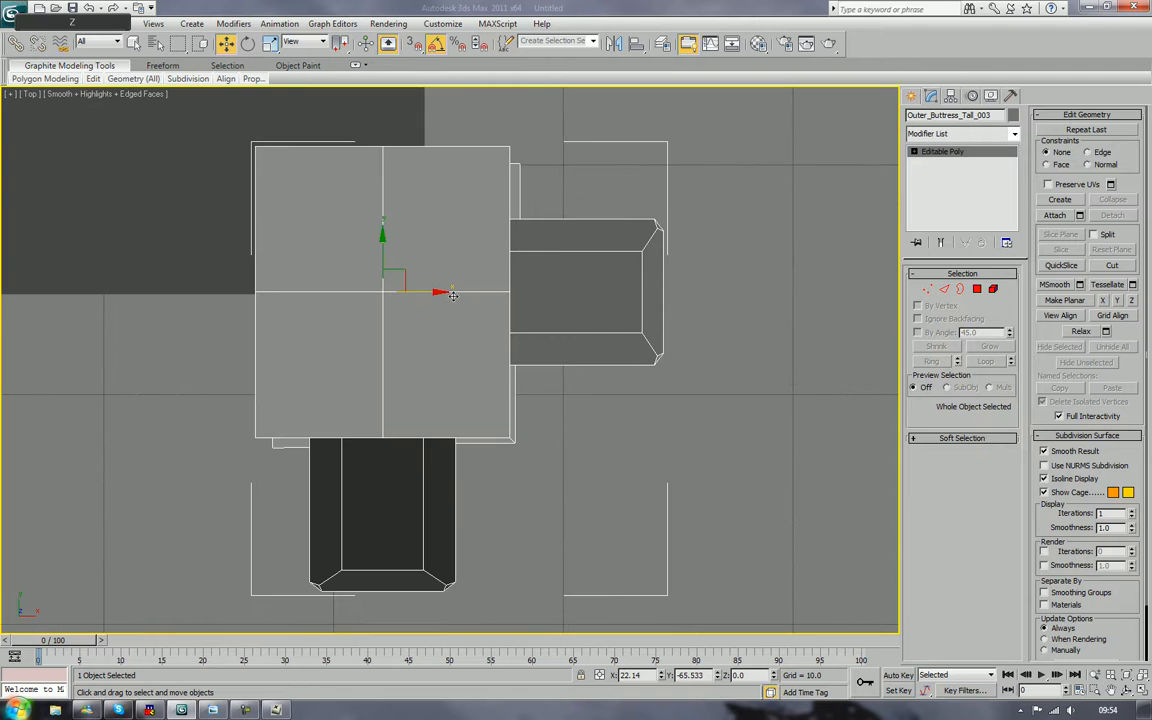
drag(453, 295, 479, 311)
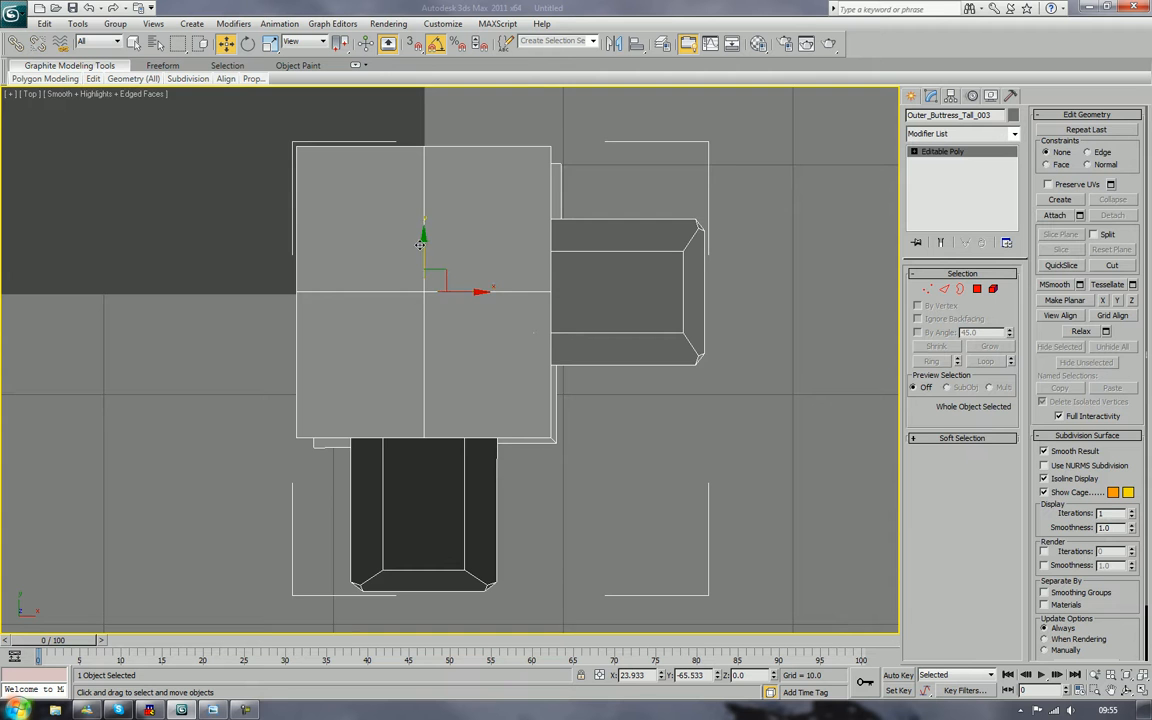
key(p)
key(z)
click(711, 398)
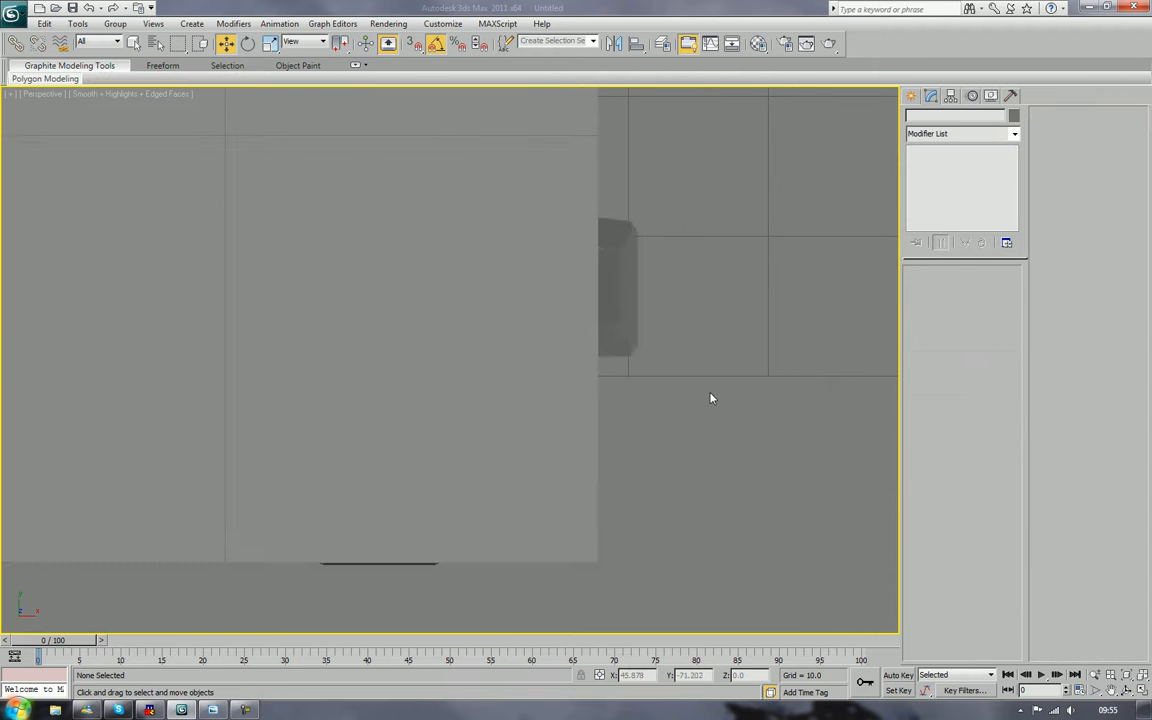
scroll(705, 398, down, 5)
alt+middle_drag(679, 398, 586, 321)
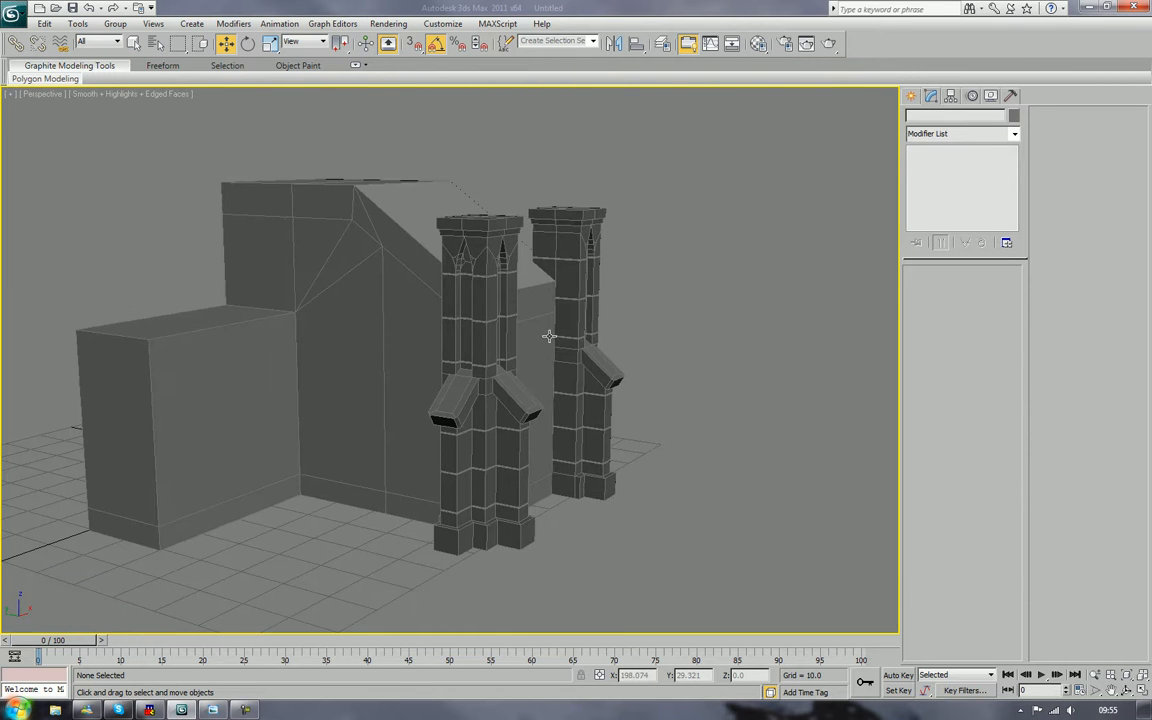
scroll(548, 334, down, 3)
alt+middle_drag(419, 342, 455, 366)
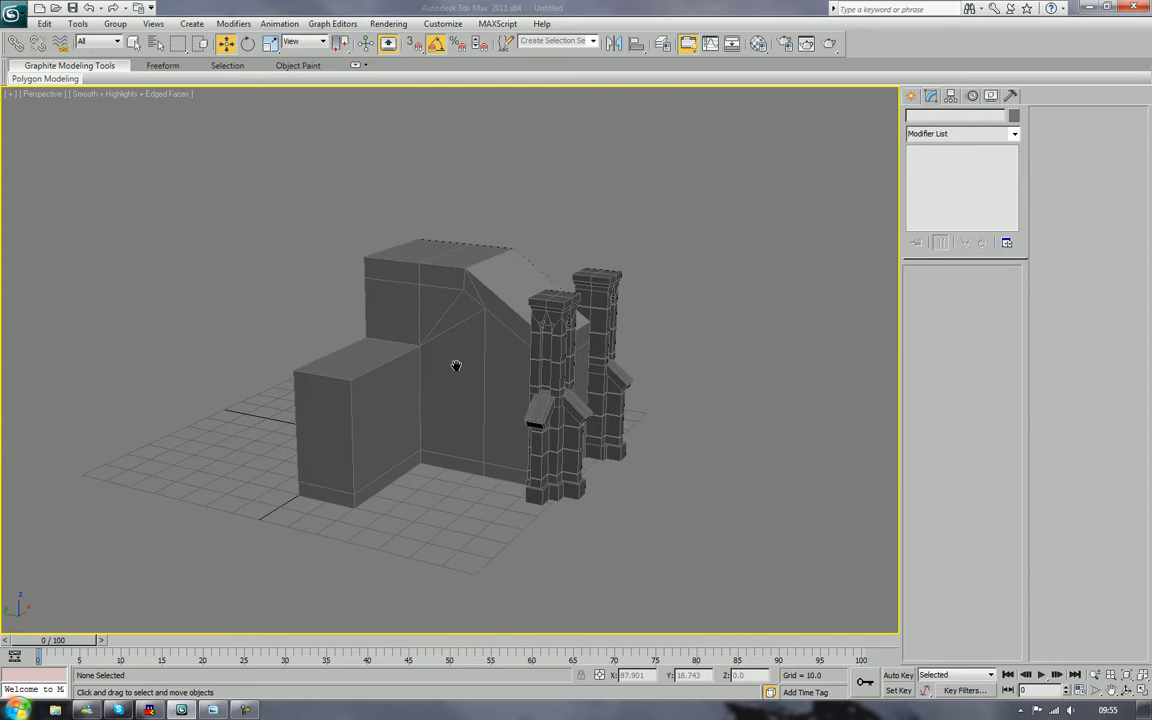